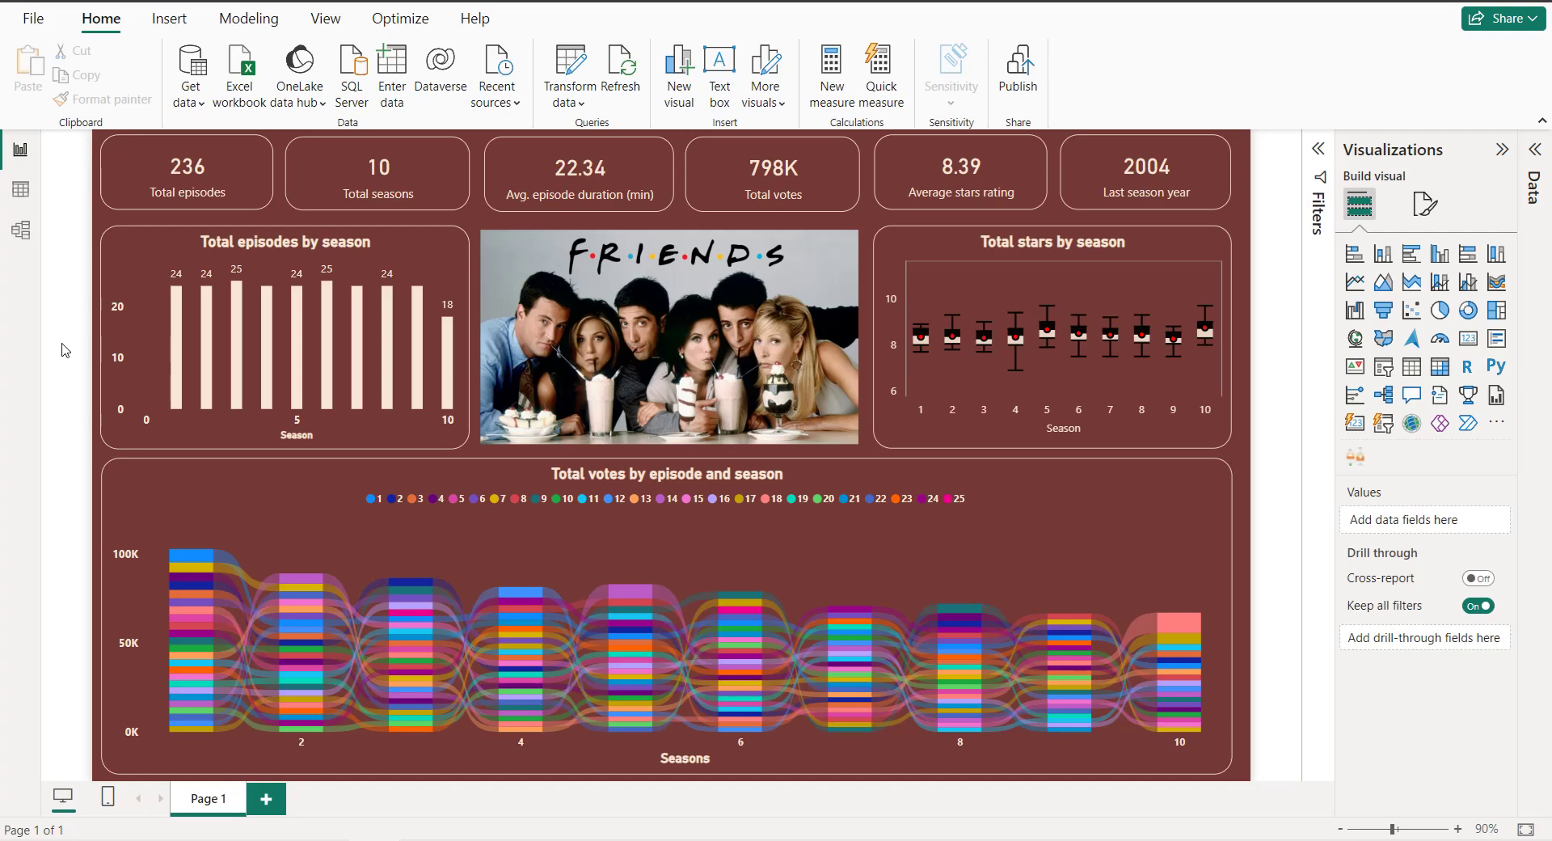
Step: Switch to the GitHub page for Friends dataset.csv and download the raw file
key("alt+Tab")
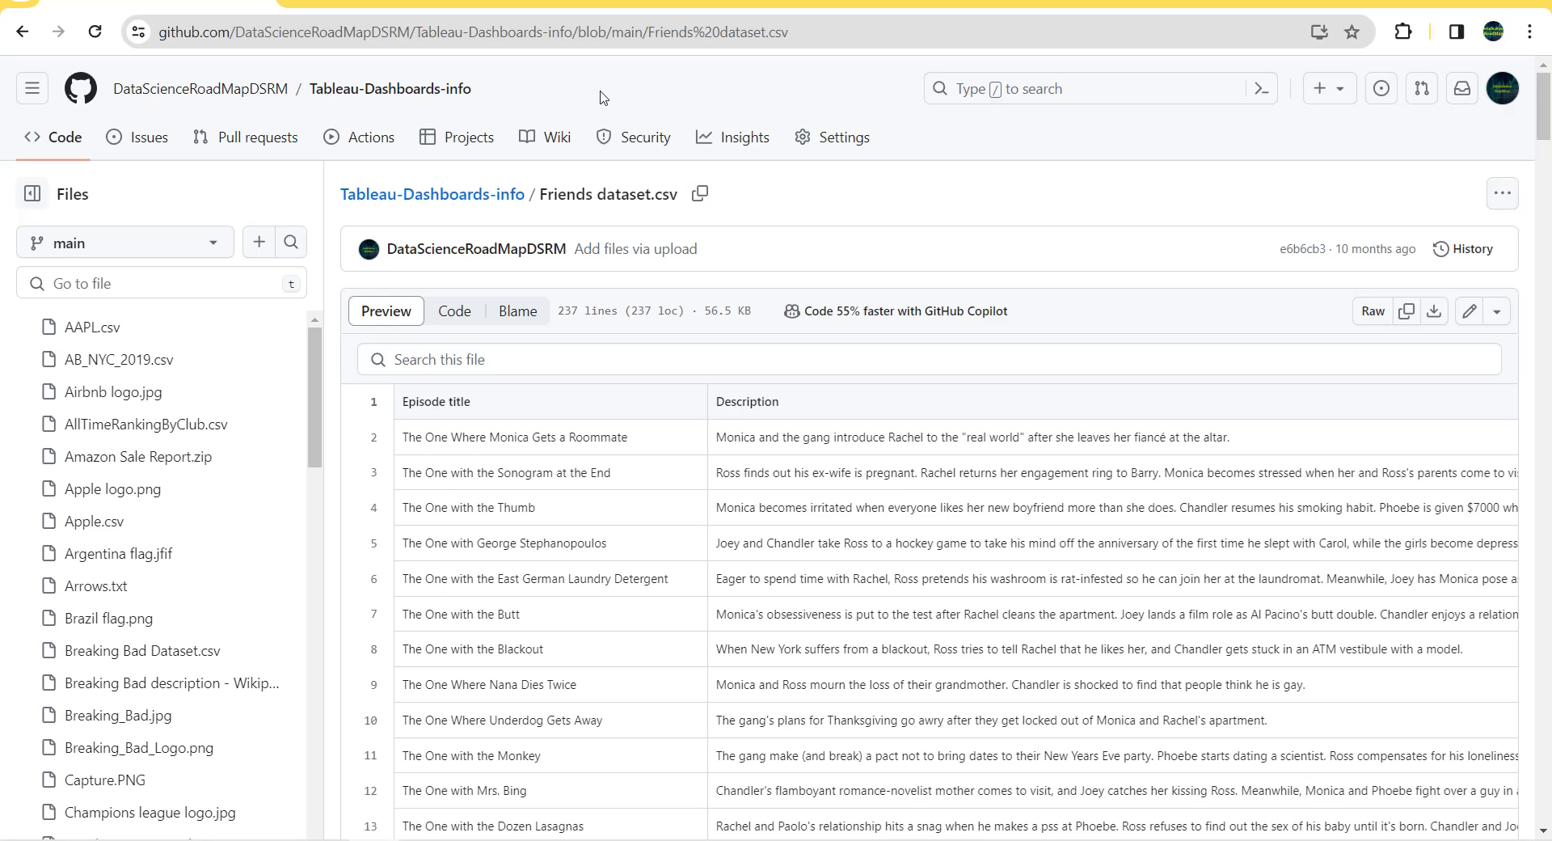
left_click(813, 33)
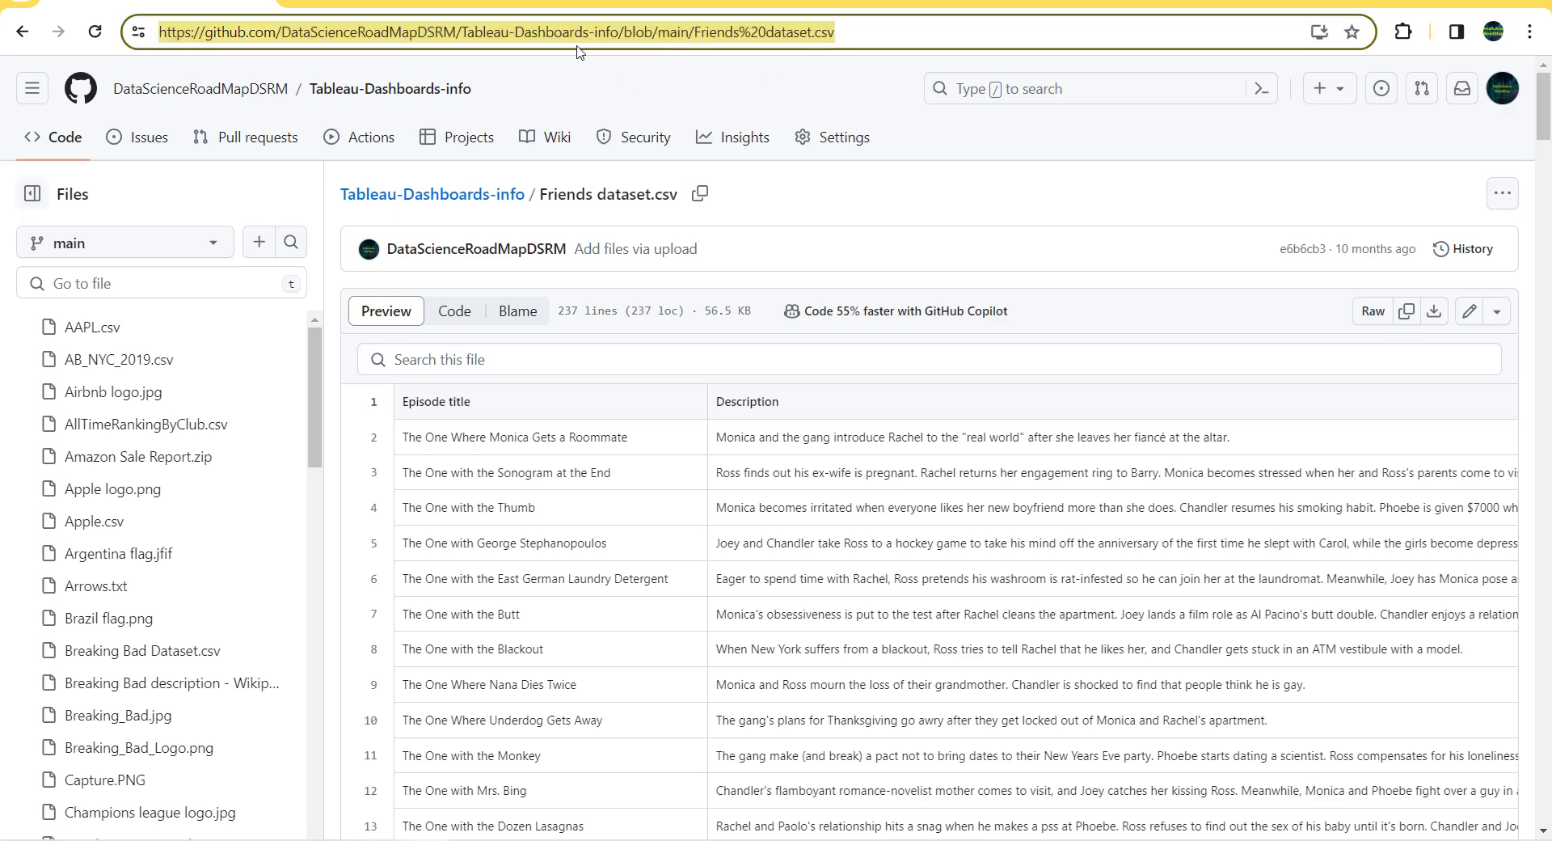
left_click(1442, 321)
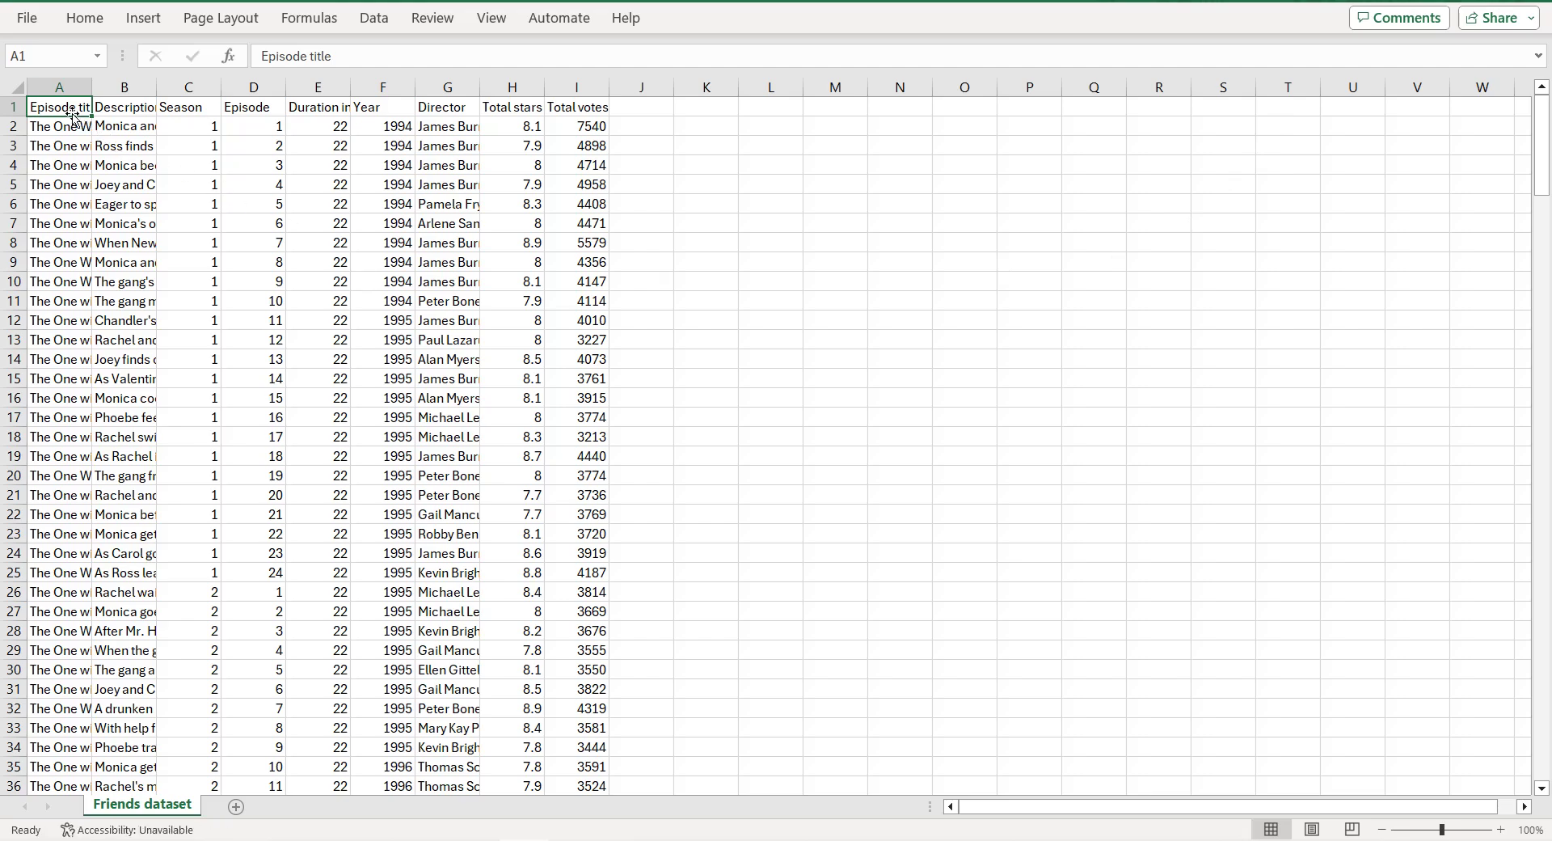
Step: Copy the whole Friends dataset from the CSV workbook into the blank Google Sheets spreadsheet, starting at A1
key("ctrl+shift+End")
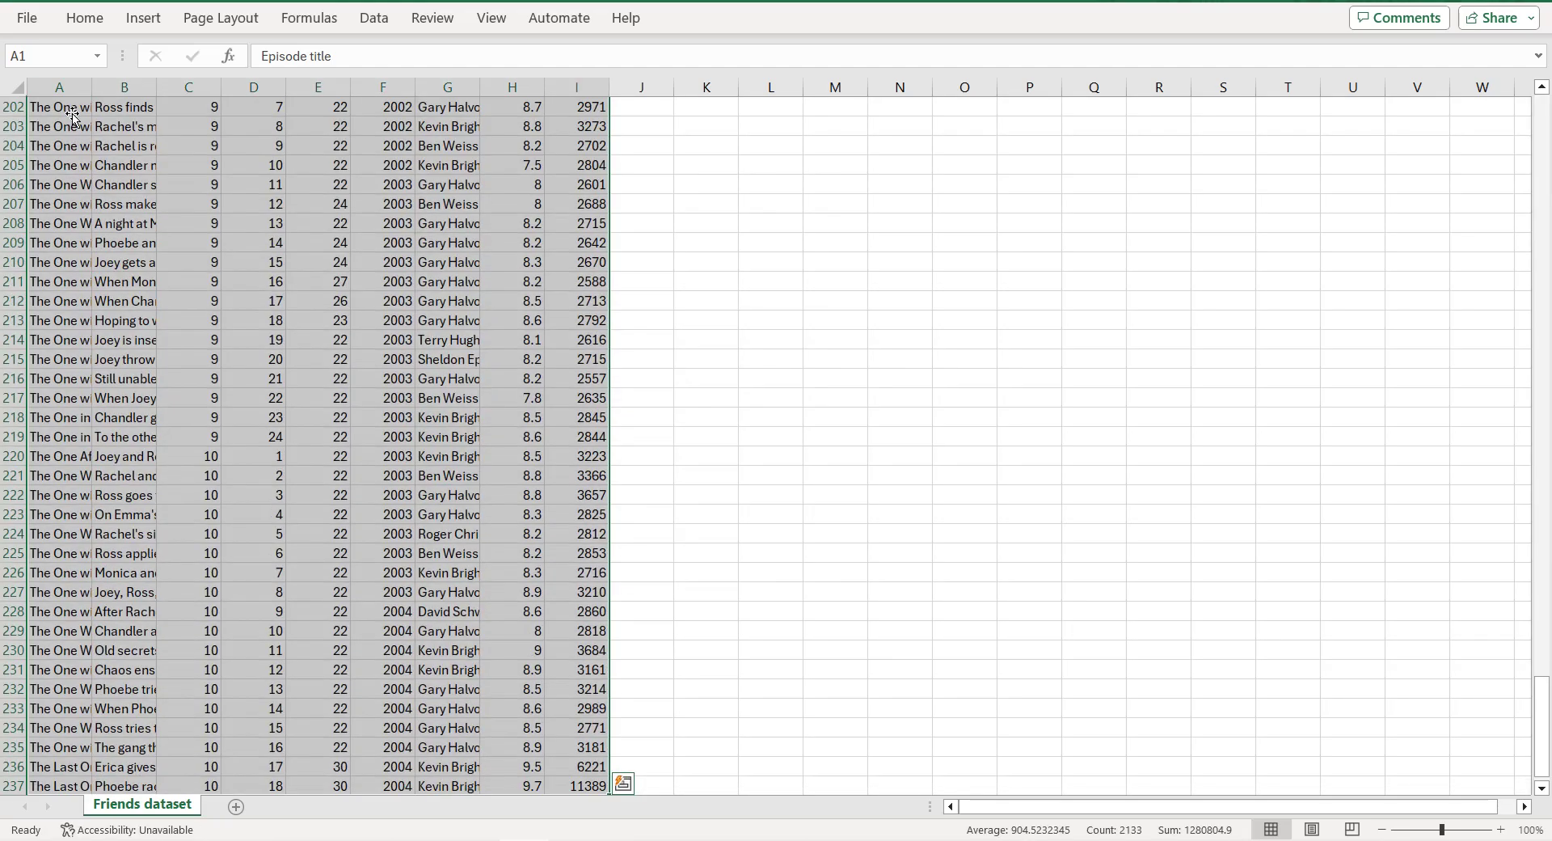
key("ctrl+c")
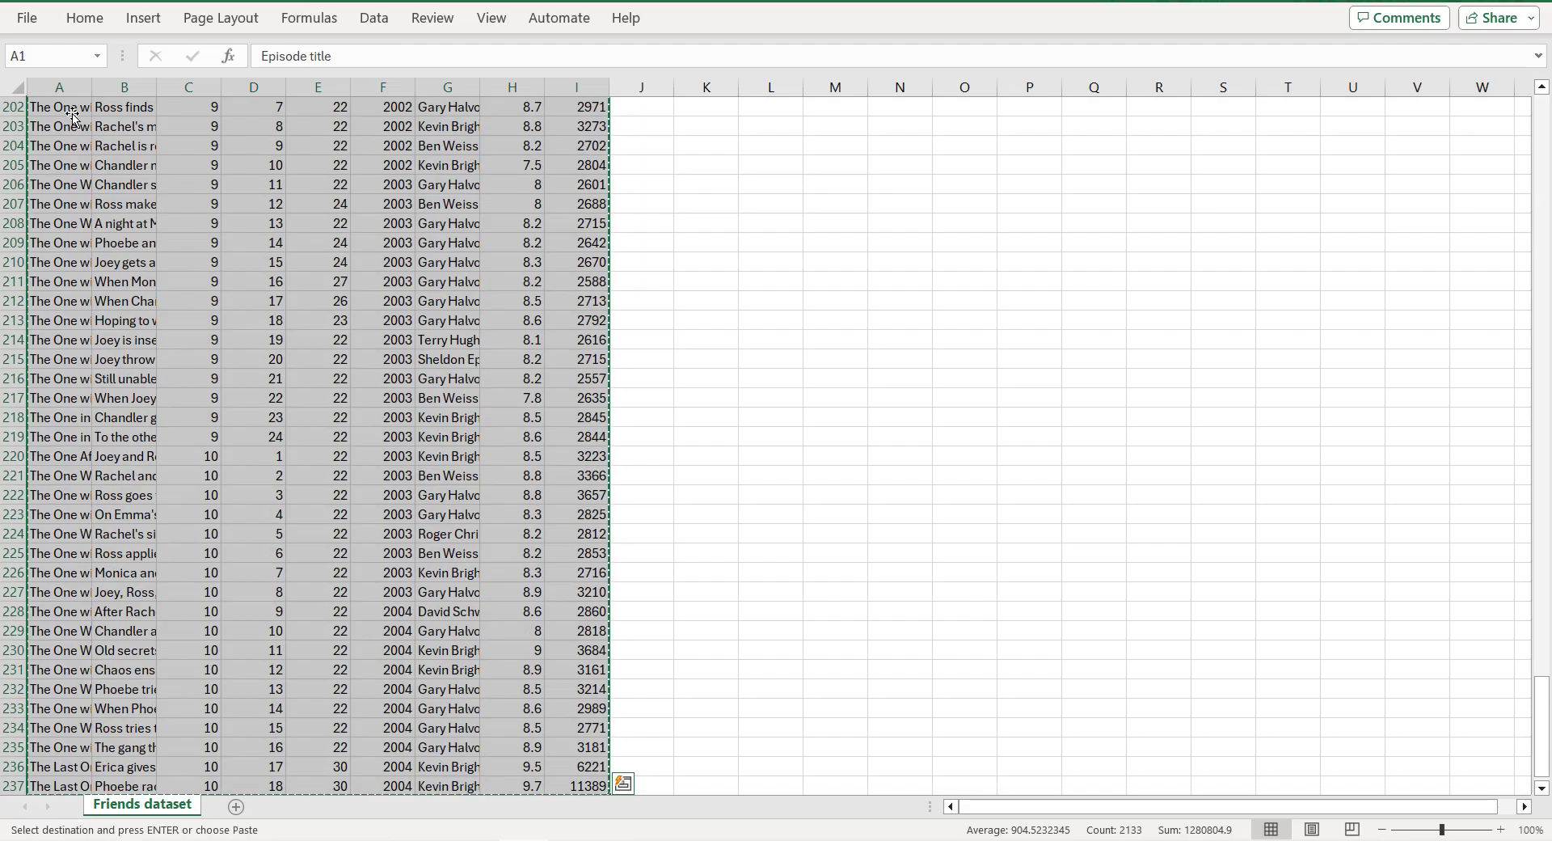
key("alt+Tab")
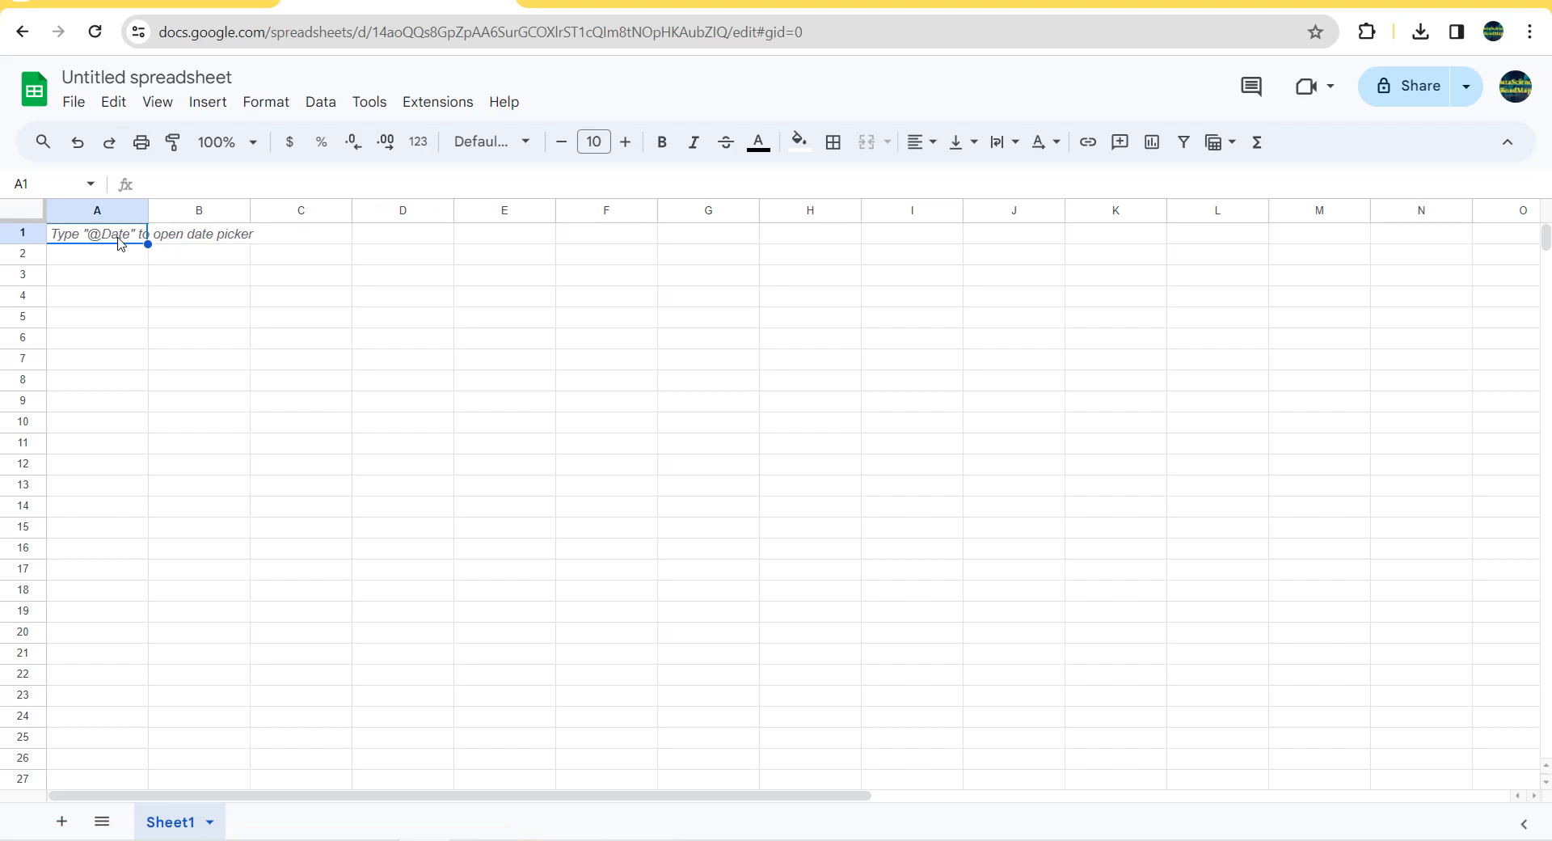
key("ctrl+v")
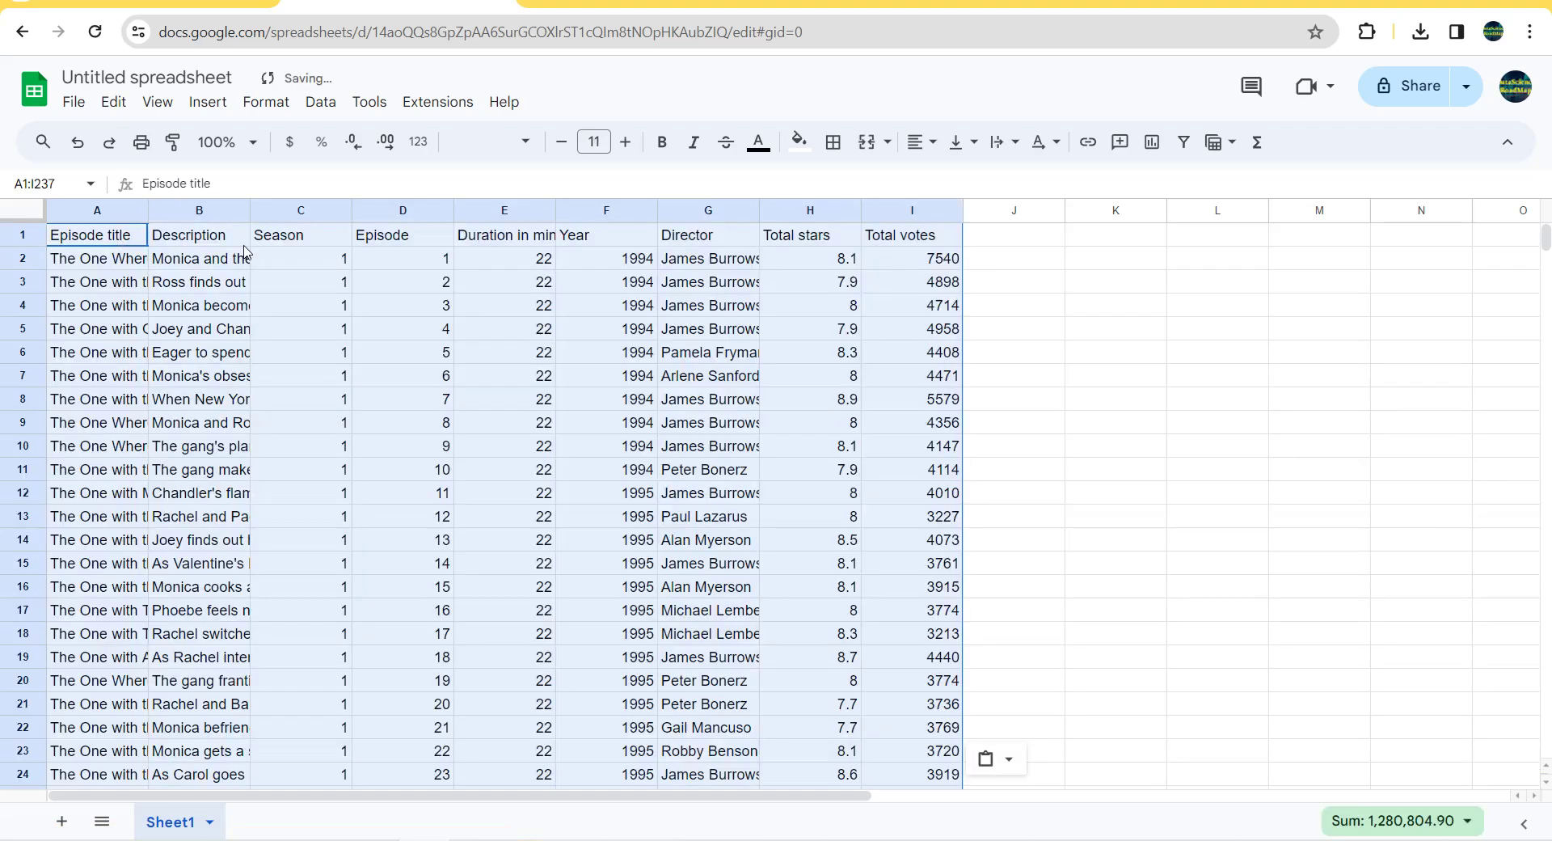
Step: Rename the untitled spreadsheet as Friends
left_click(170, 78)
type("Freinds")
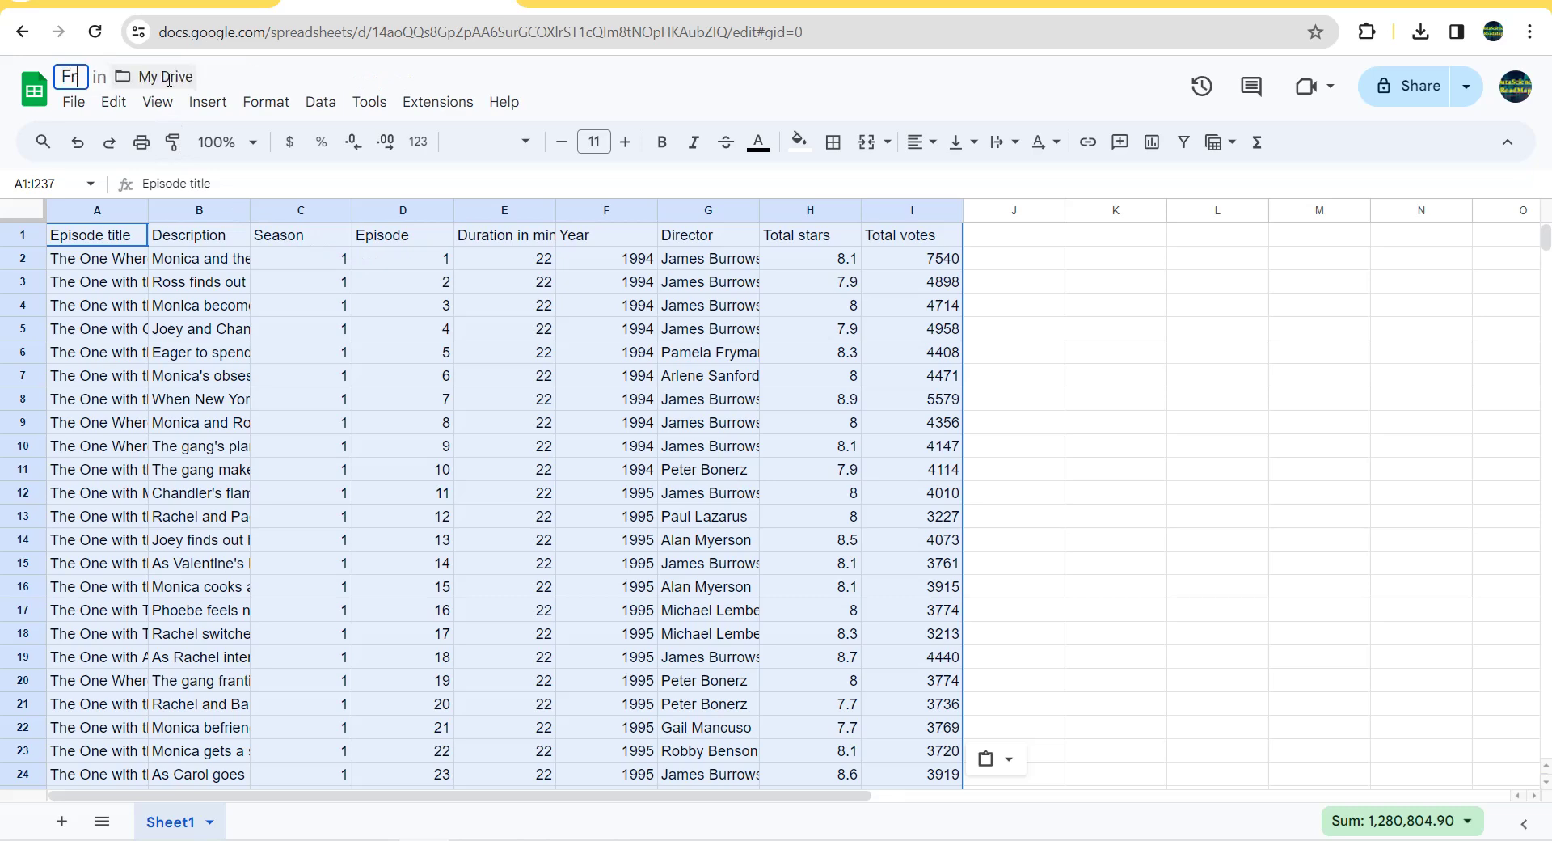
key("BackSpace")
key("BackSpace")
key("BackSpace")
key("BackSpace")
key("BackSpace")
type("iends")
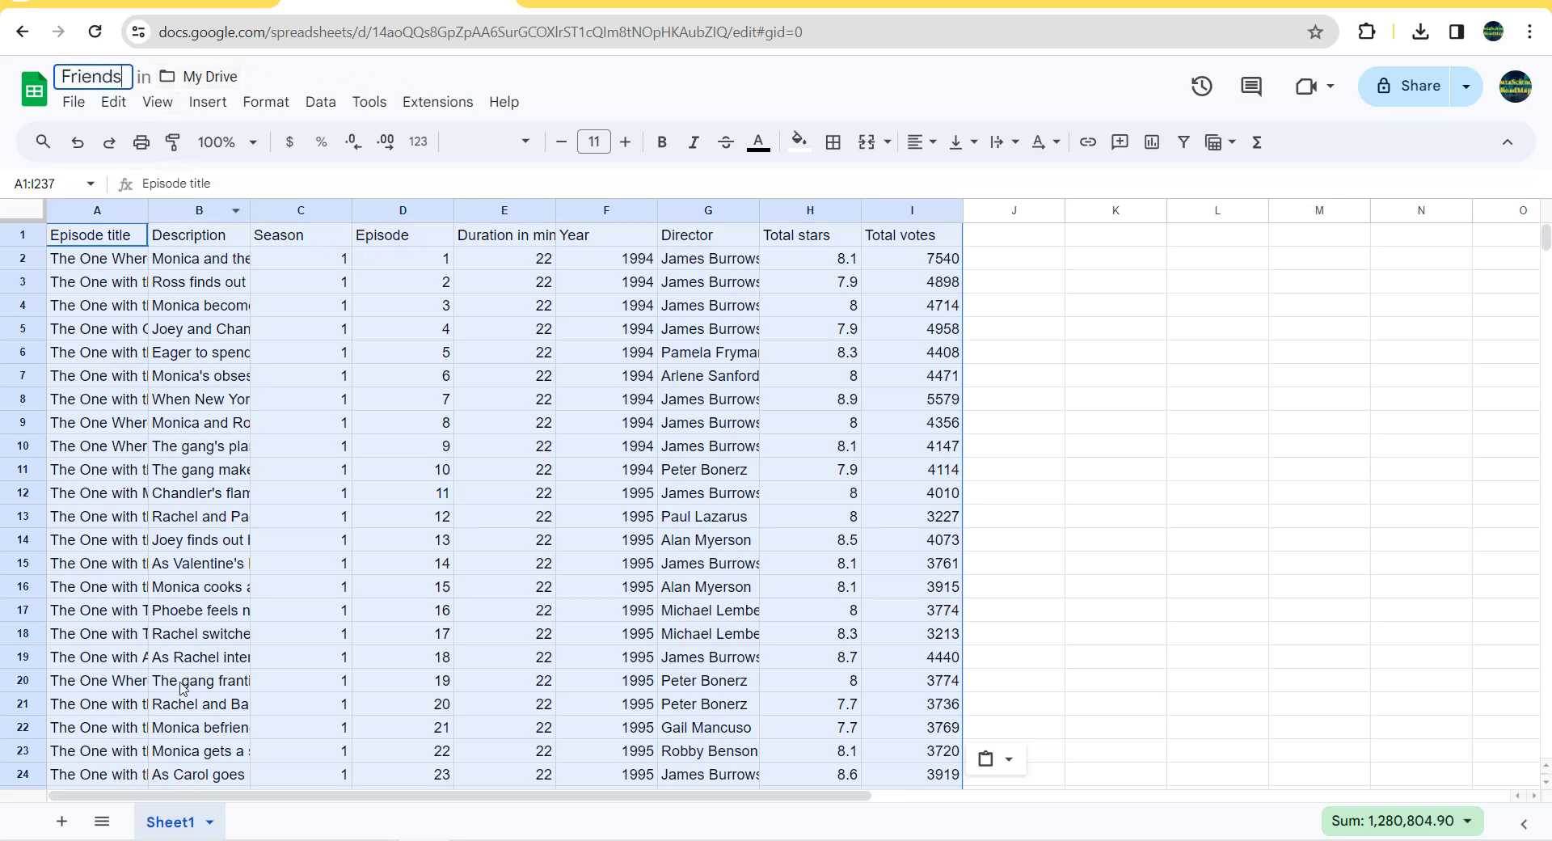
Step: Rename the Sheet1 worksheet as Friends
double_click(170, 826)
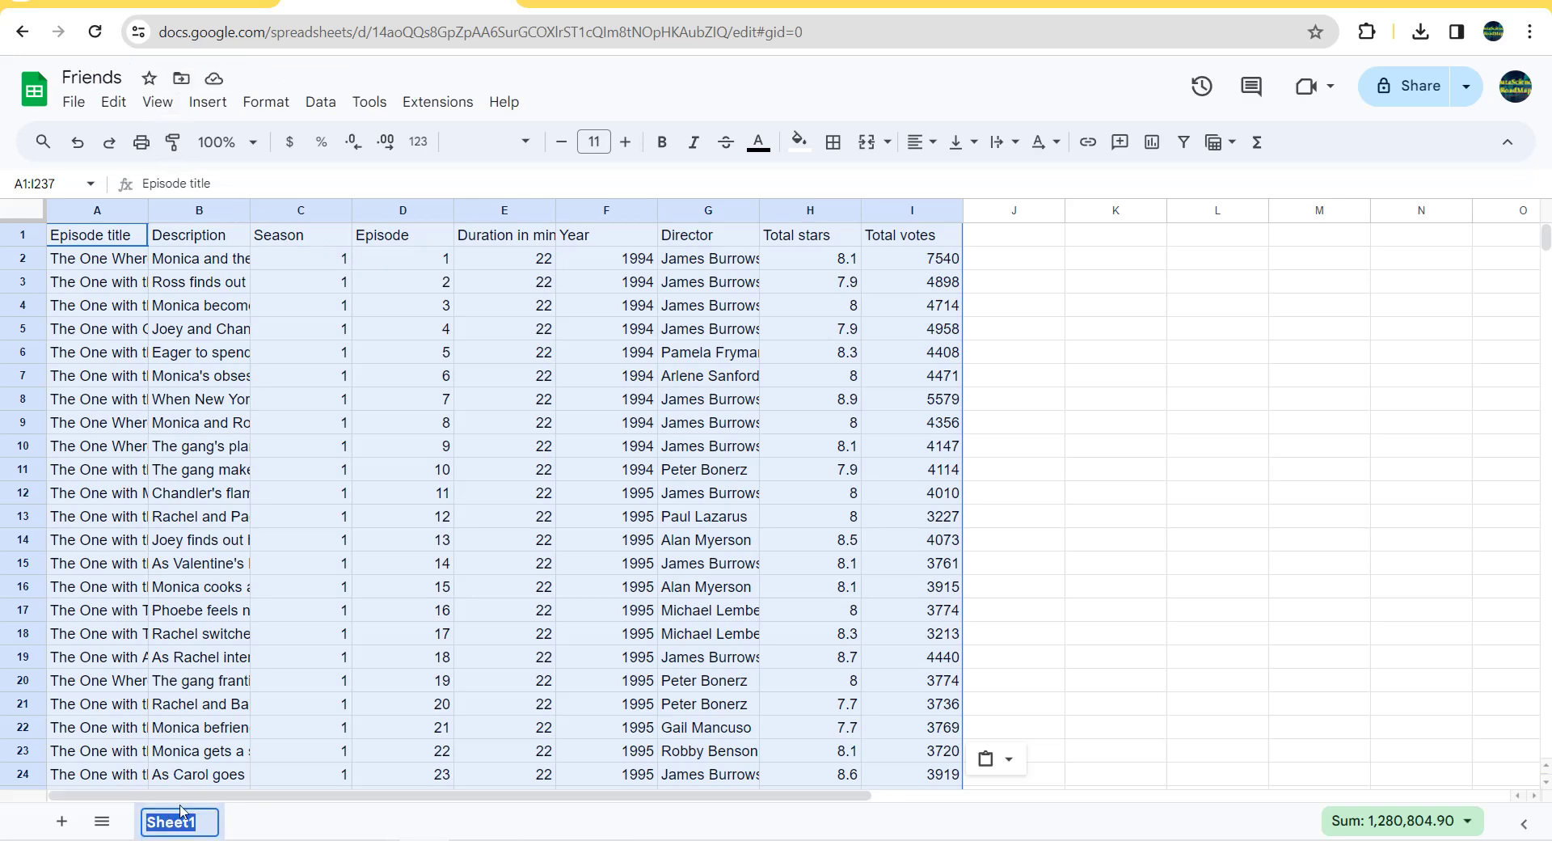
type("Friends")
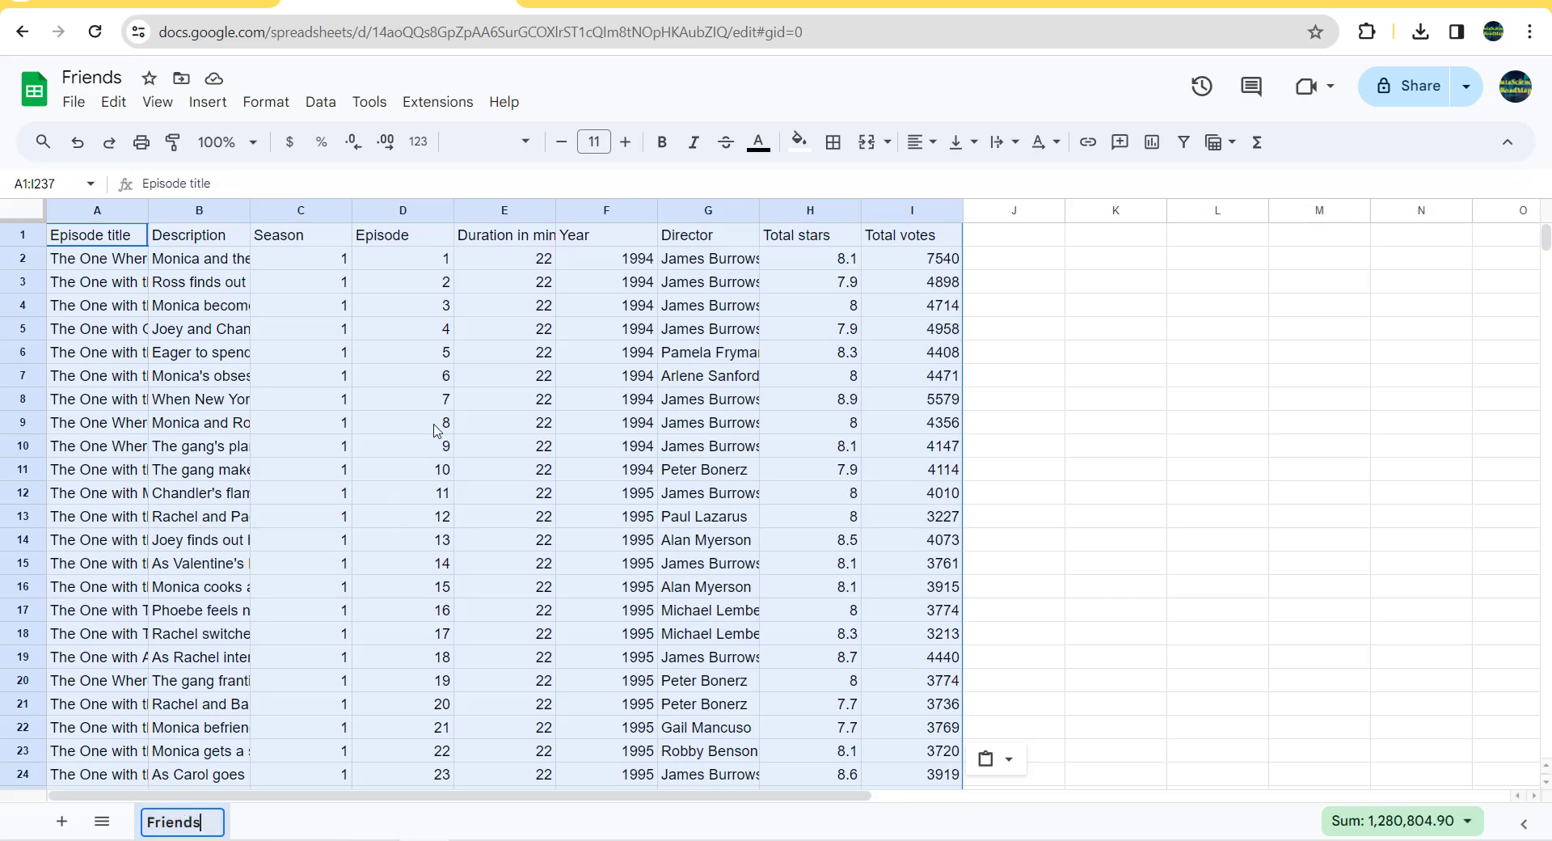
left_click(403, 282)
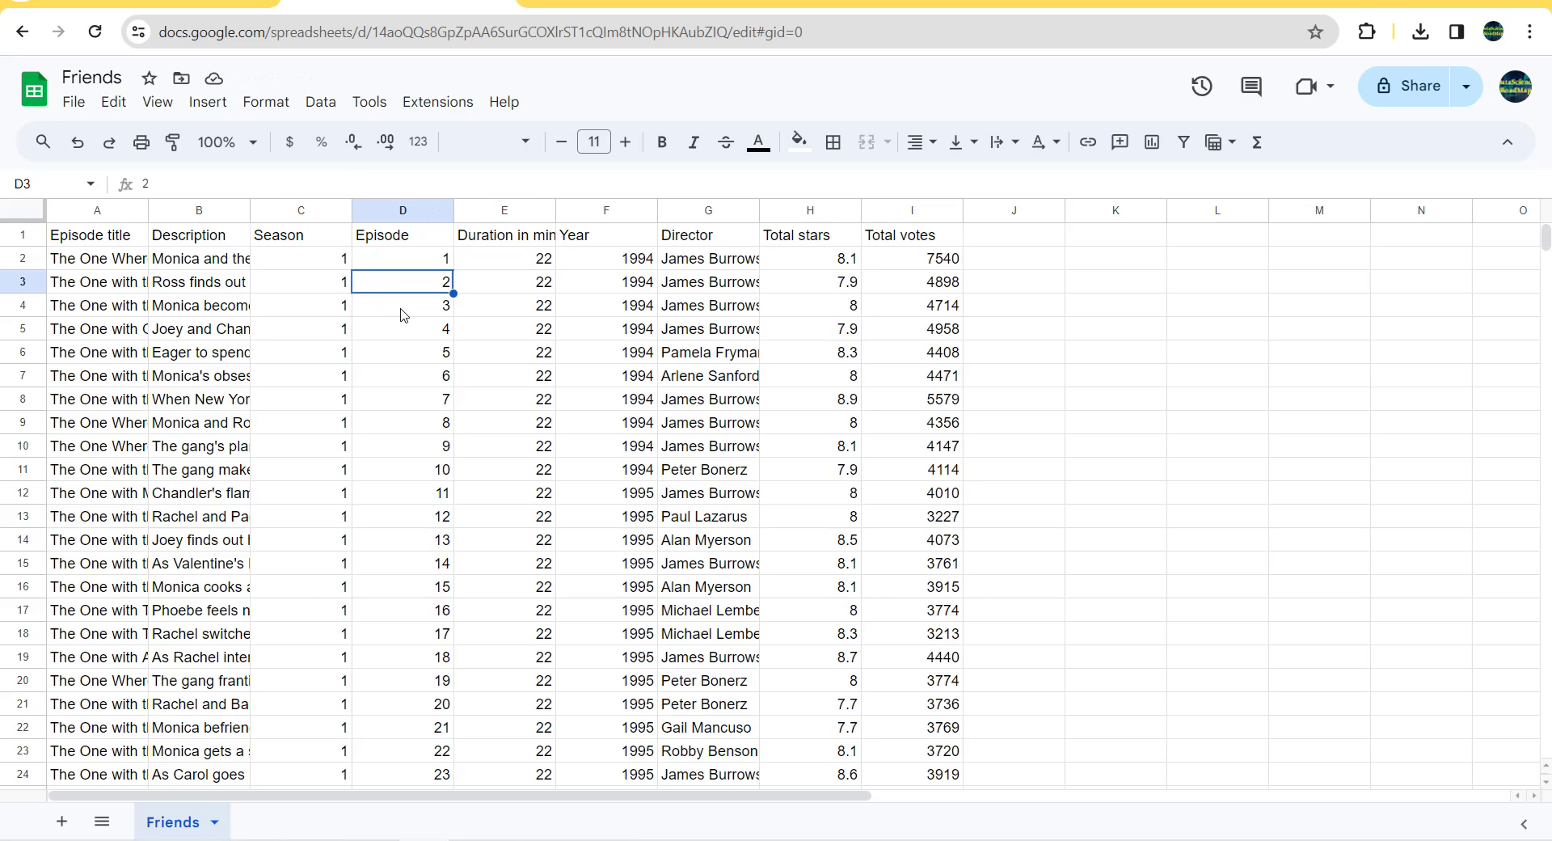
Step: Open an Apps Script project for the spreadsheet and rename the project Friends
left_click(441, 105)
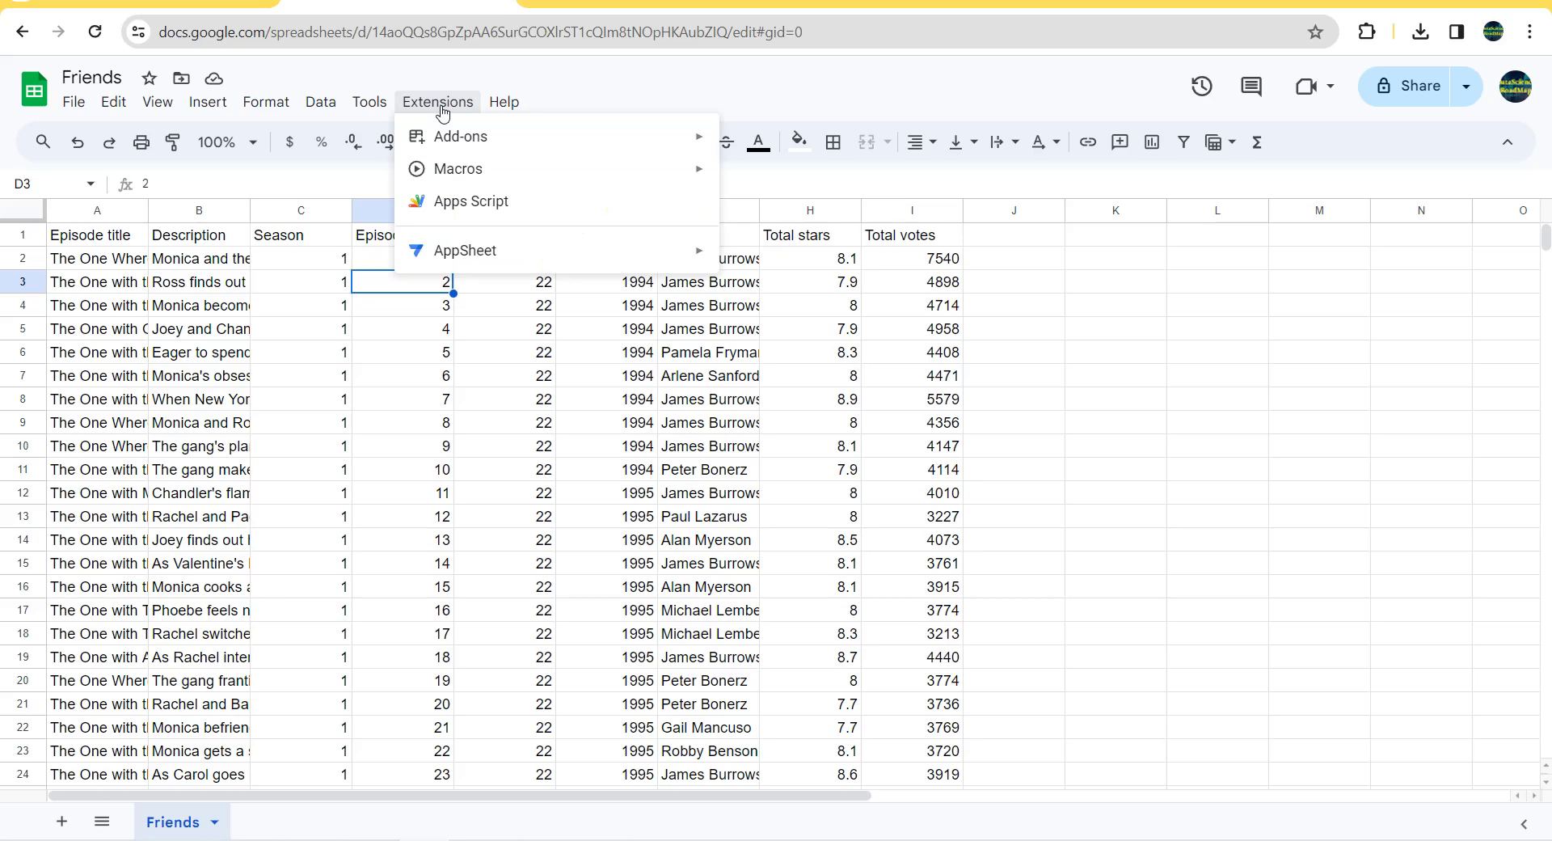
left_click(454, 209)
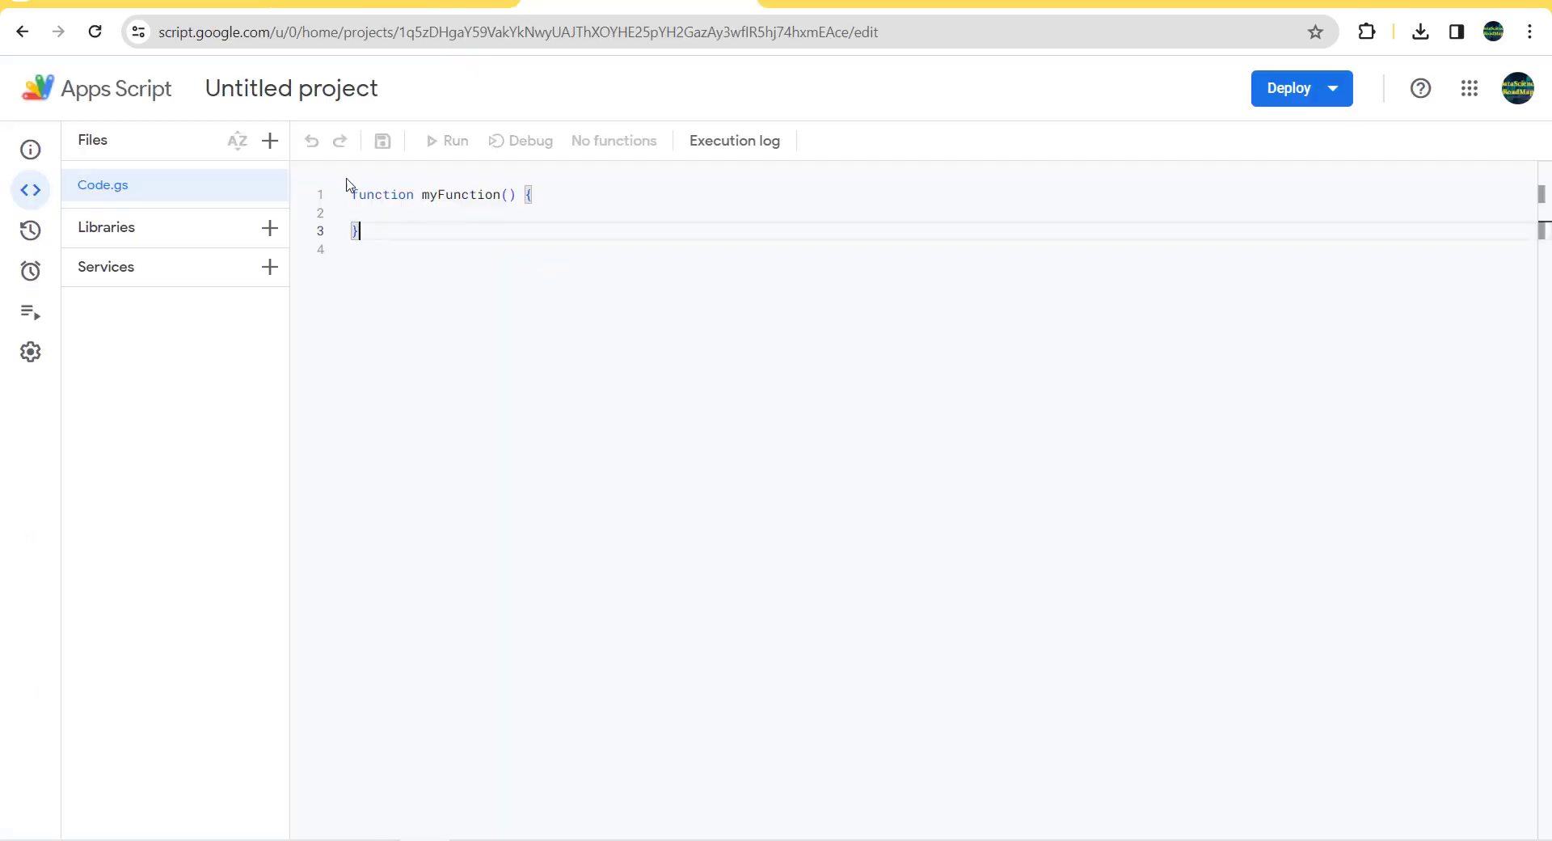
left_click(347, 93)
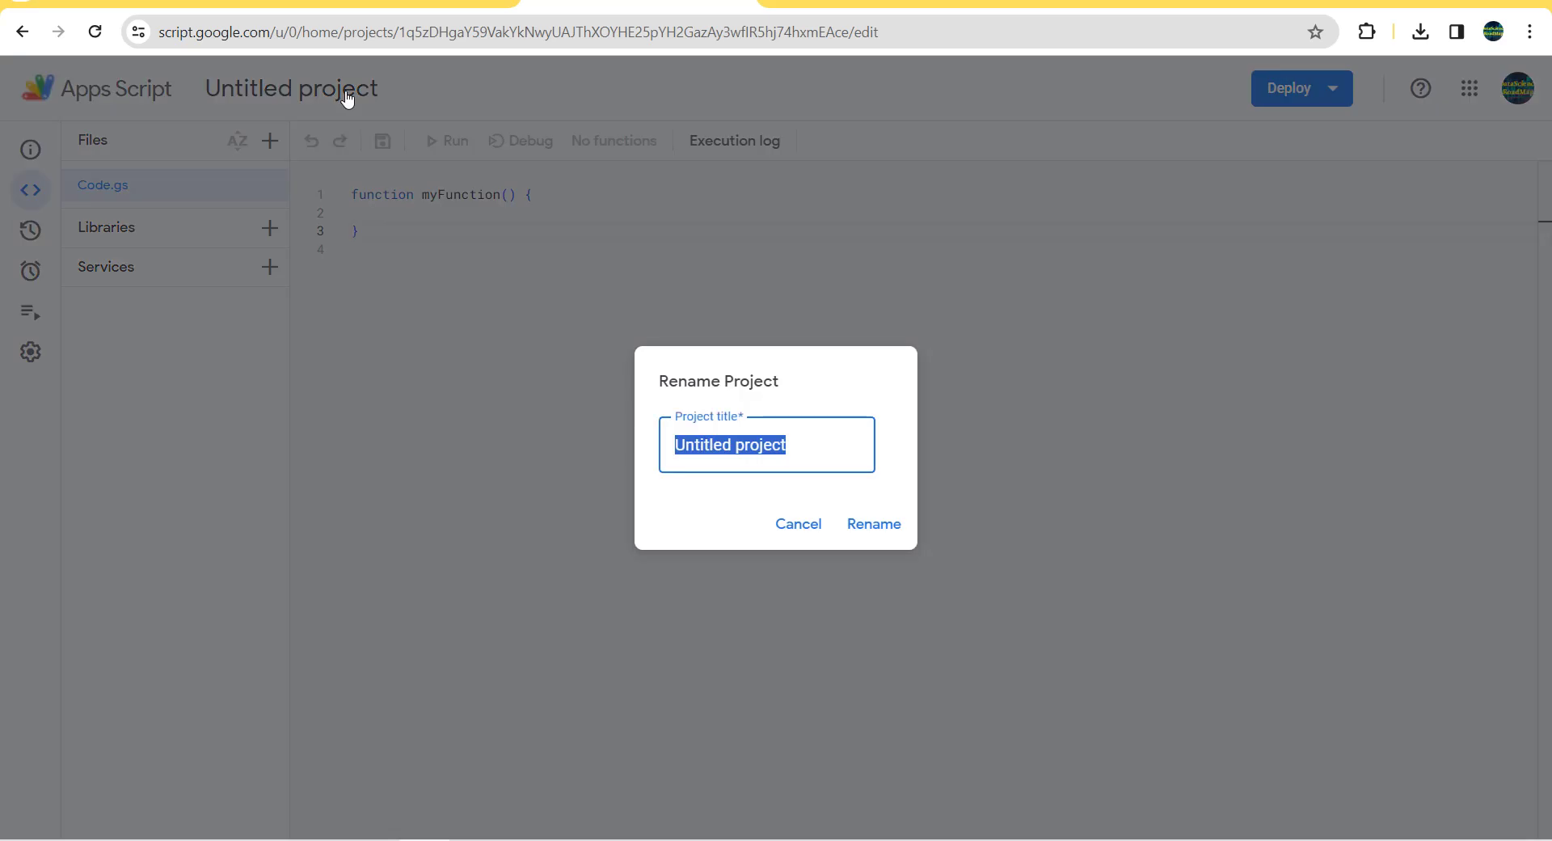
type("Friends")
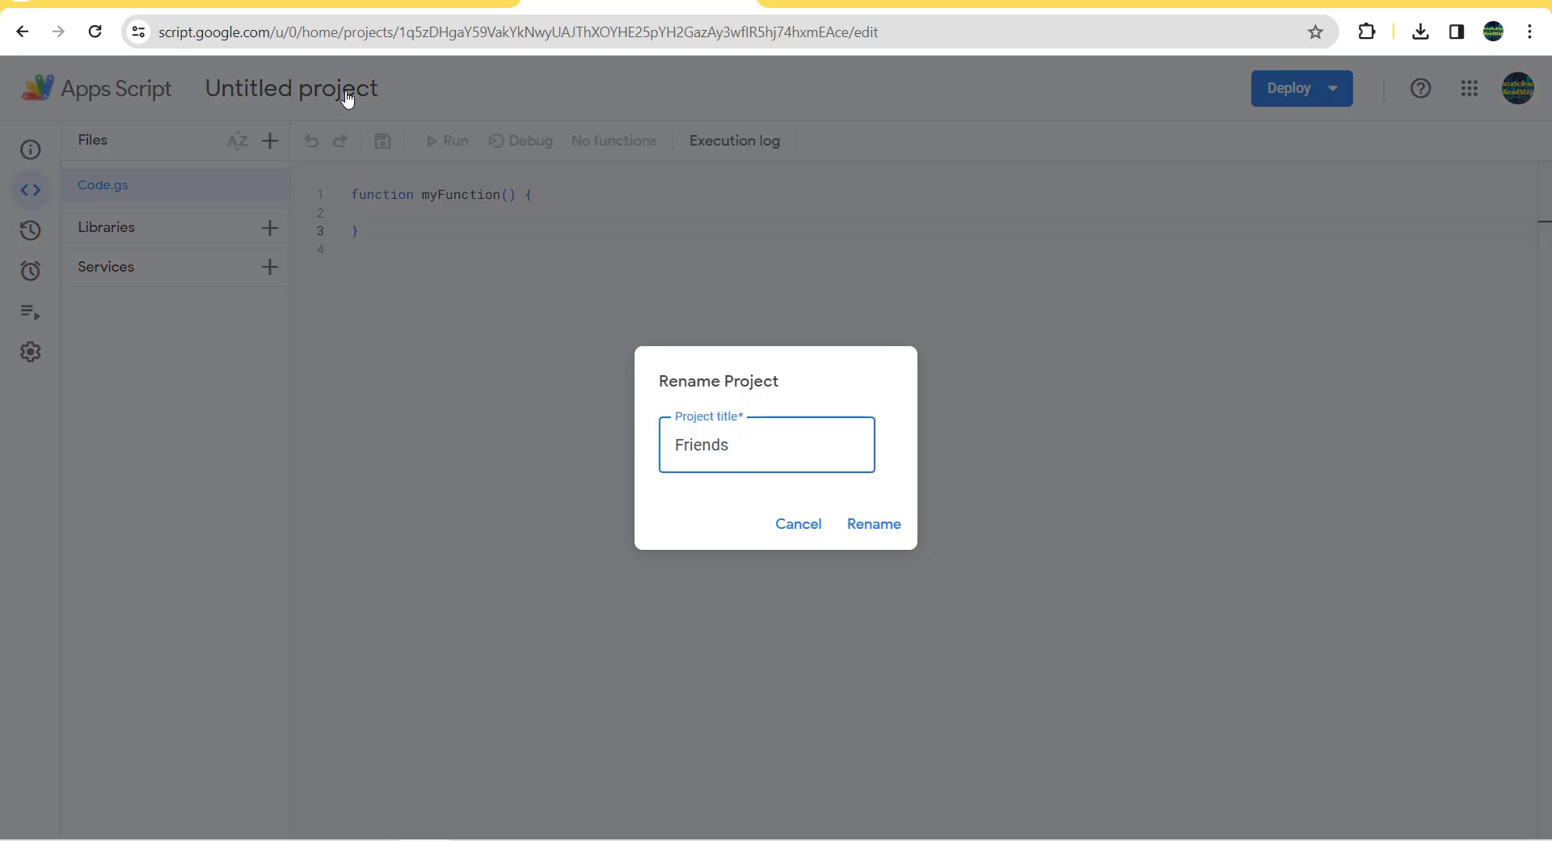
left_click(875, 525)
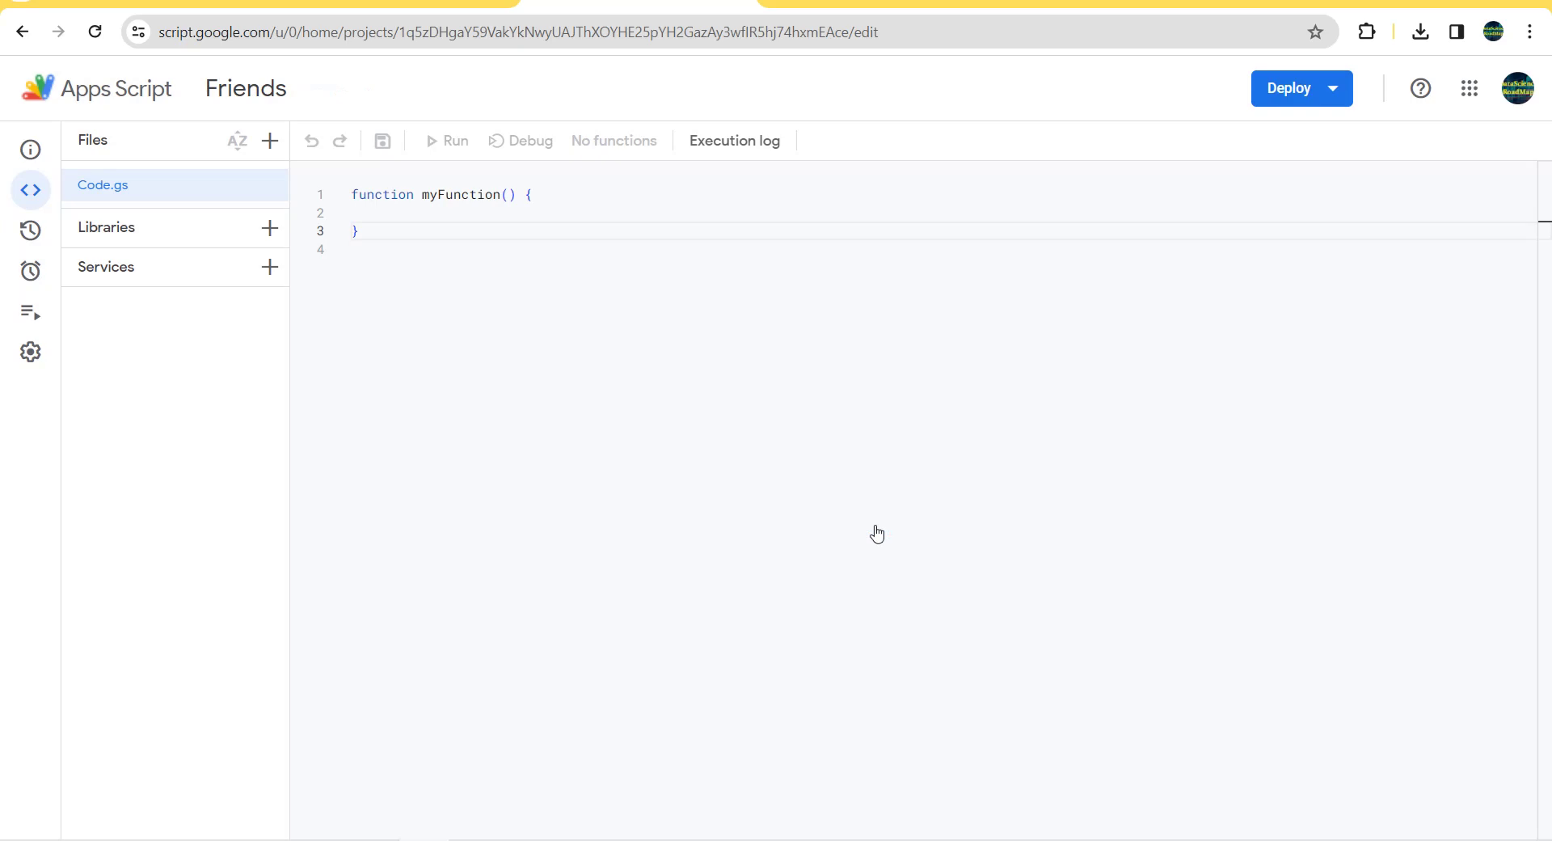
Step: Replace the default code with a doGet(req) function that reads the 'Friends' sheet's values and returns JSON, and run it
left_click(394, 228)
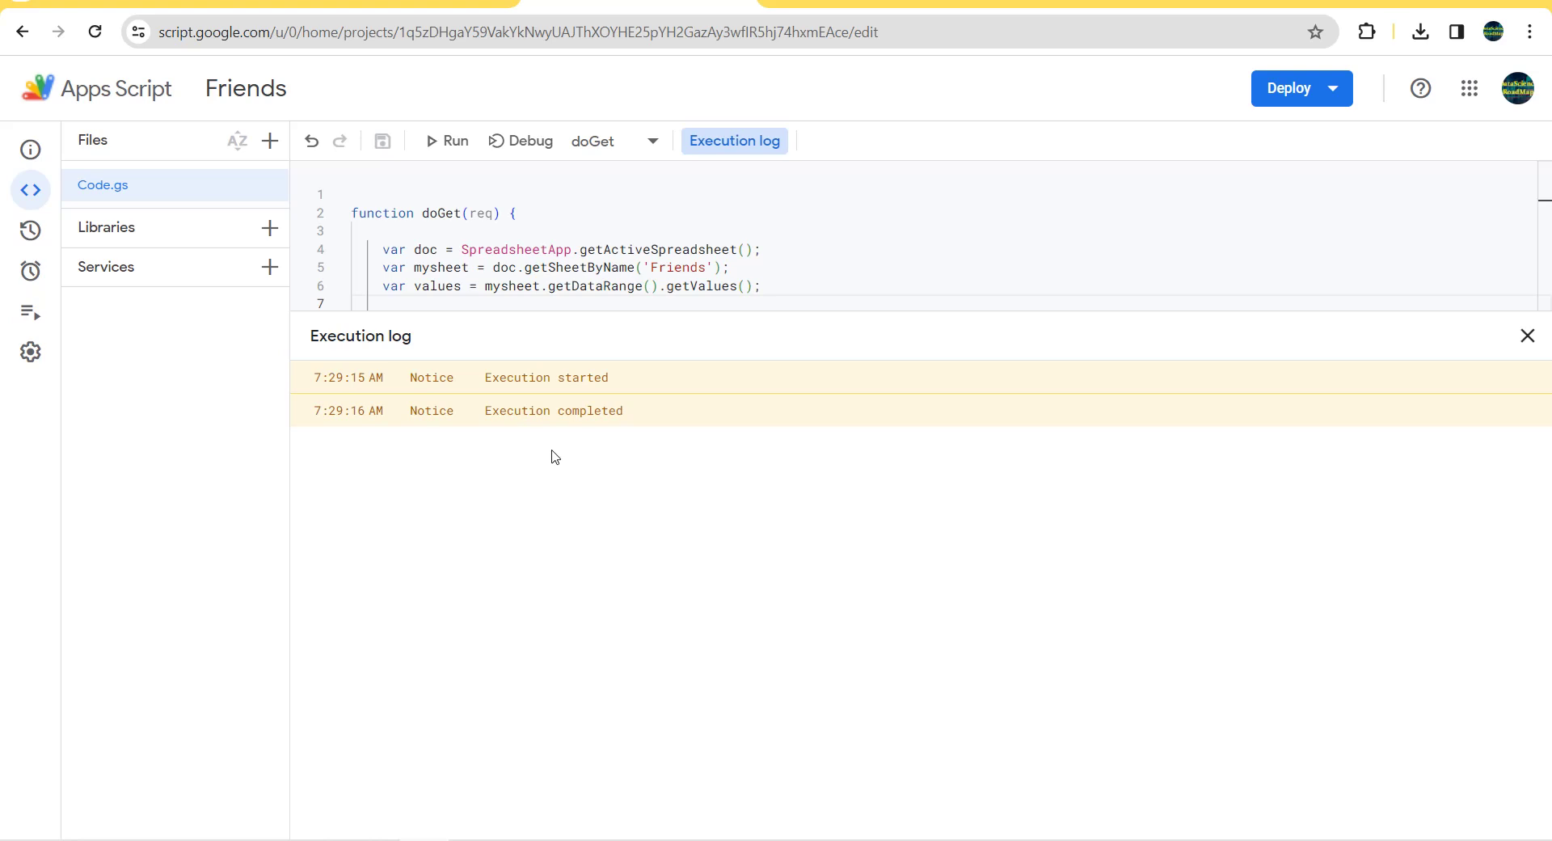
Step: Compare the sheet name in the script's getSheetByName call with the worksheet name in the spreadsheet
double_click(660, 268)
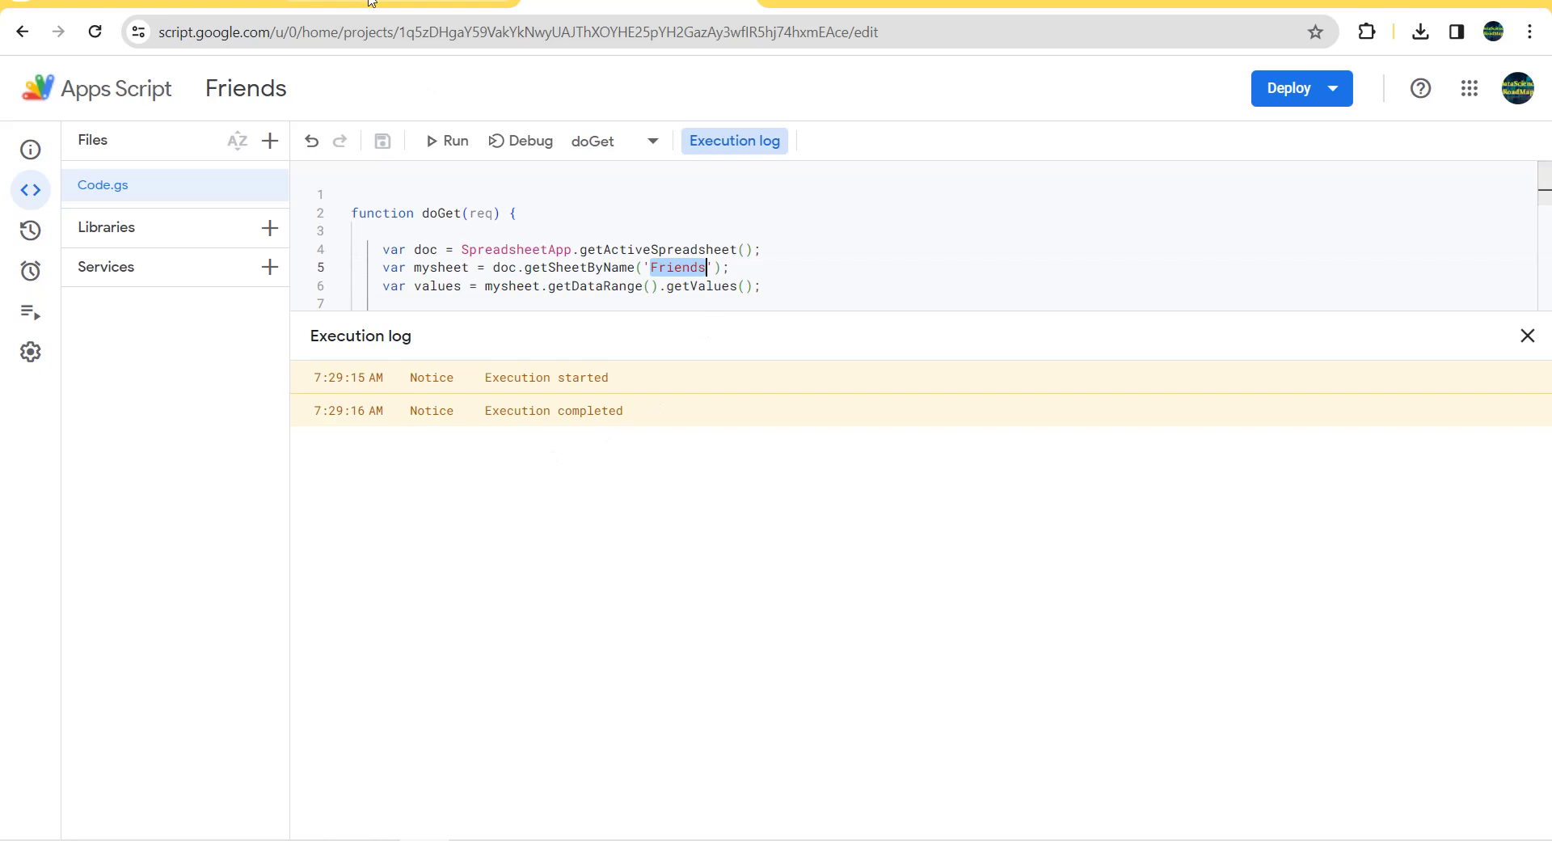
key("ctrl+shift+Tab")
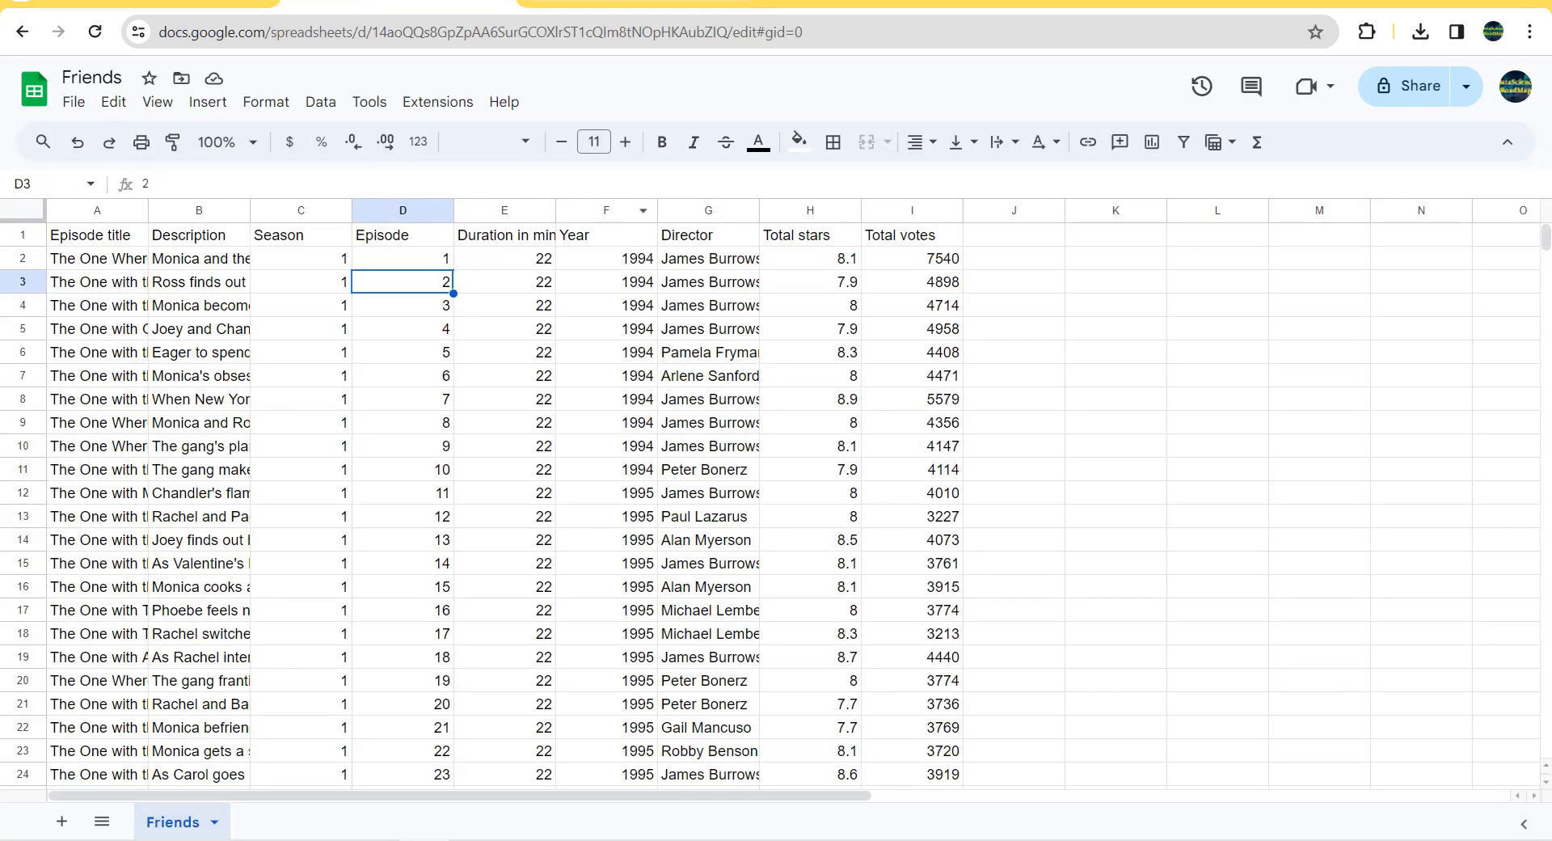
key("ctrl+Tab")
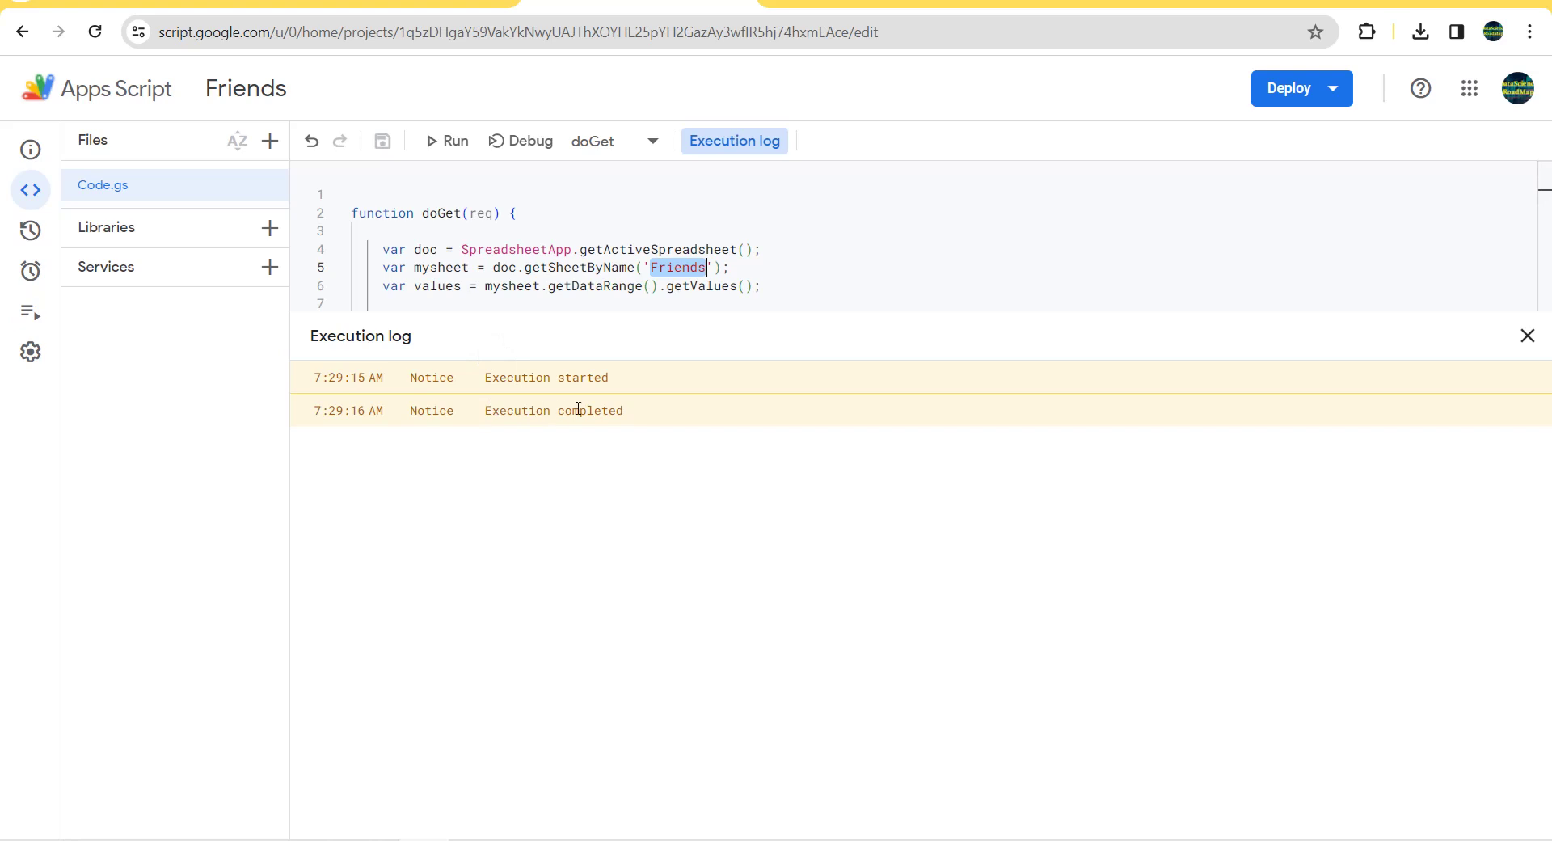
Step: Create a new deployment of the script as a web app and copy the web app URL
left_click(1330, 90)
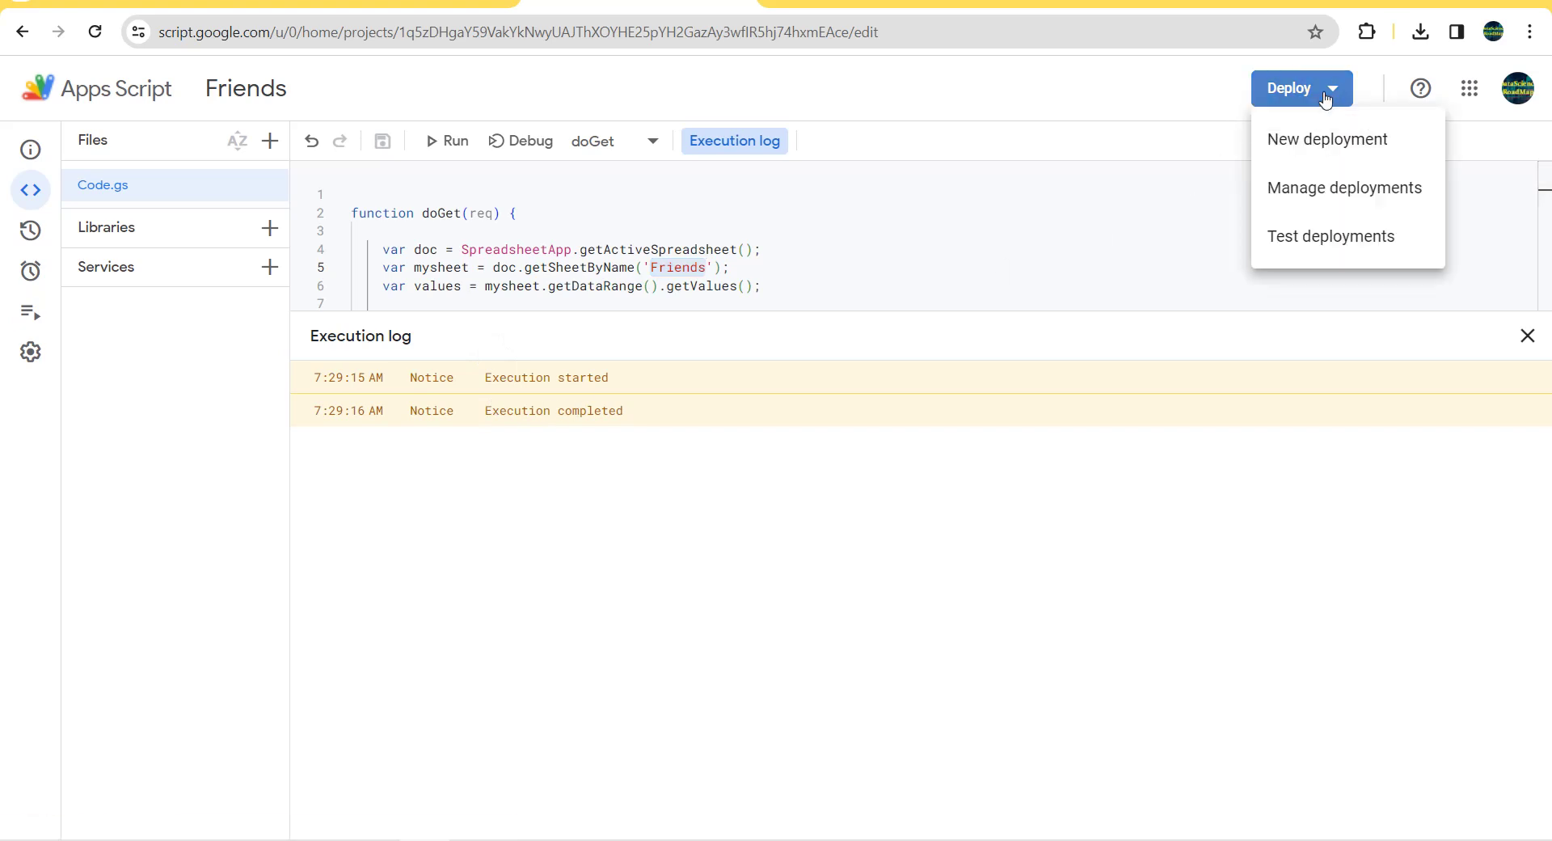
left_click(1320, 139)
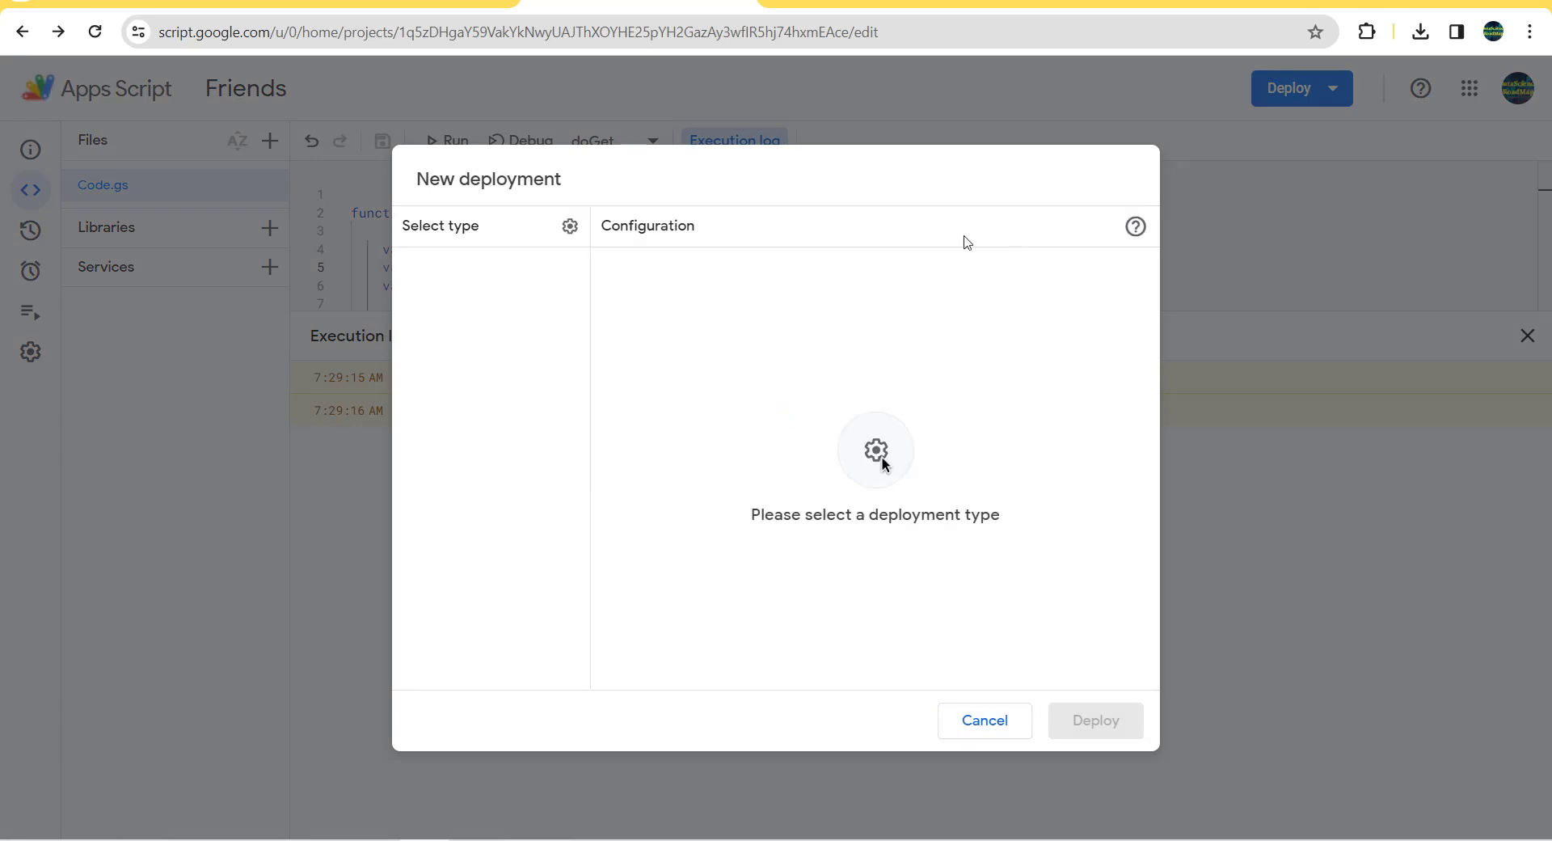
left_click(568, 236)
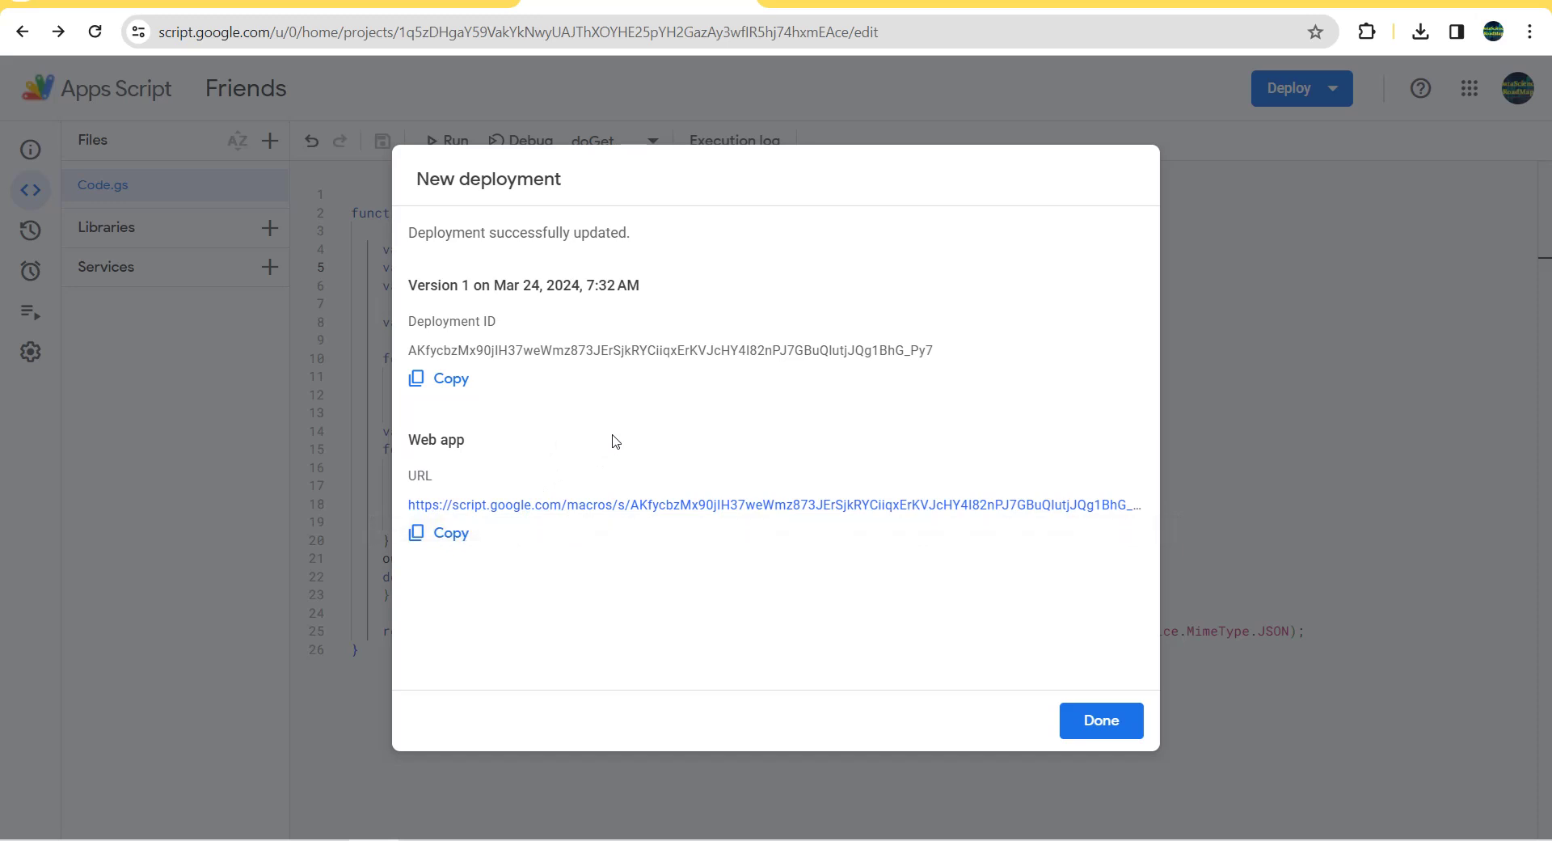
left_click(451, 538)
Step: Switch to the blank Power BI report and connect to the copied URL as a web data source with anonymous access
key("alt+Tab")
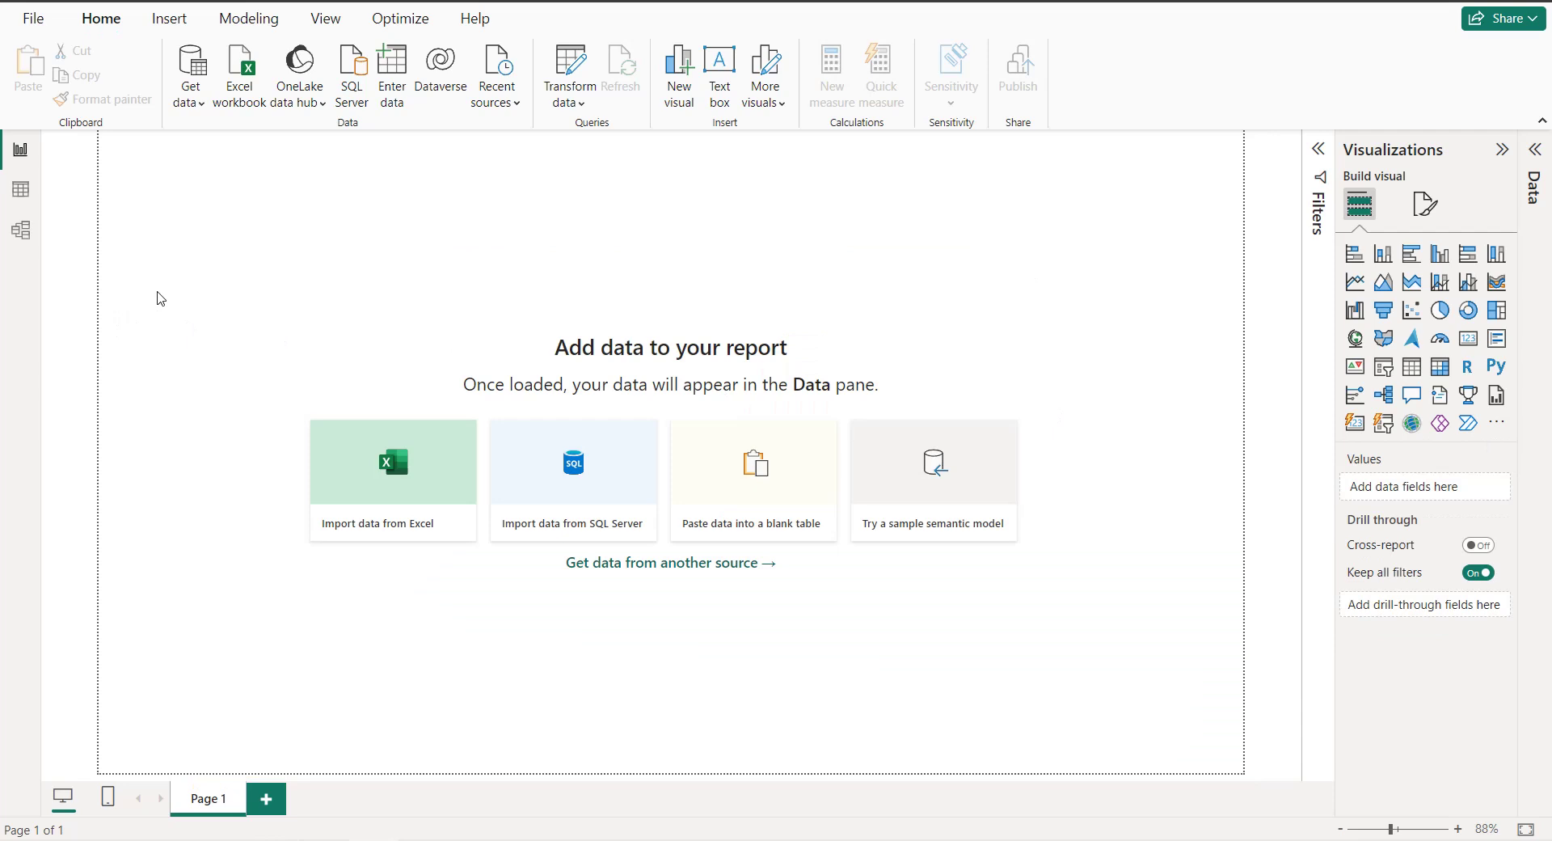
left_click(205, 105)
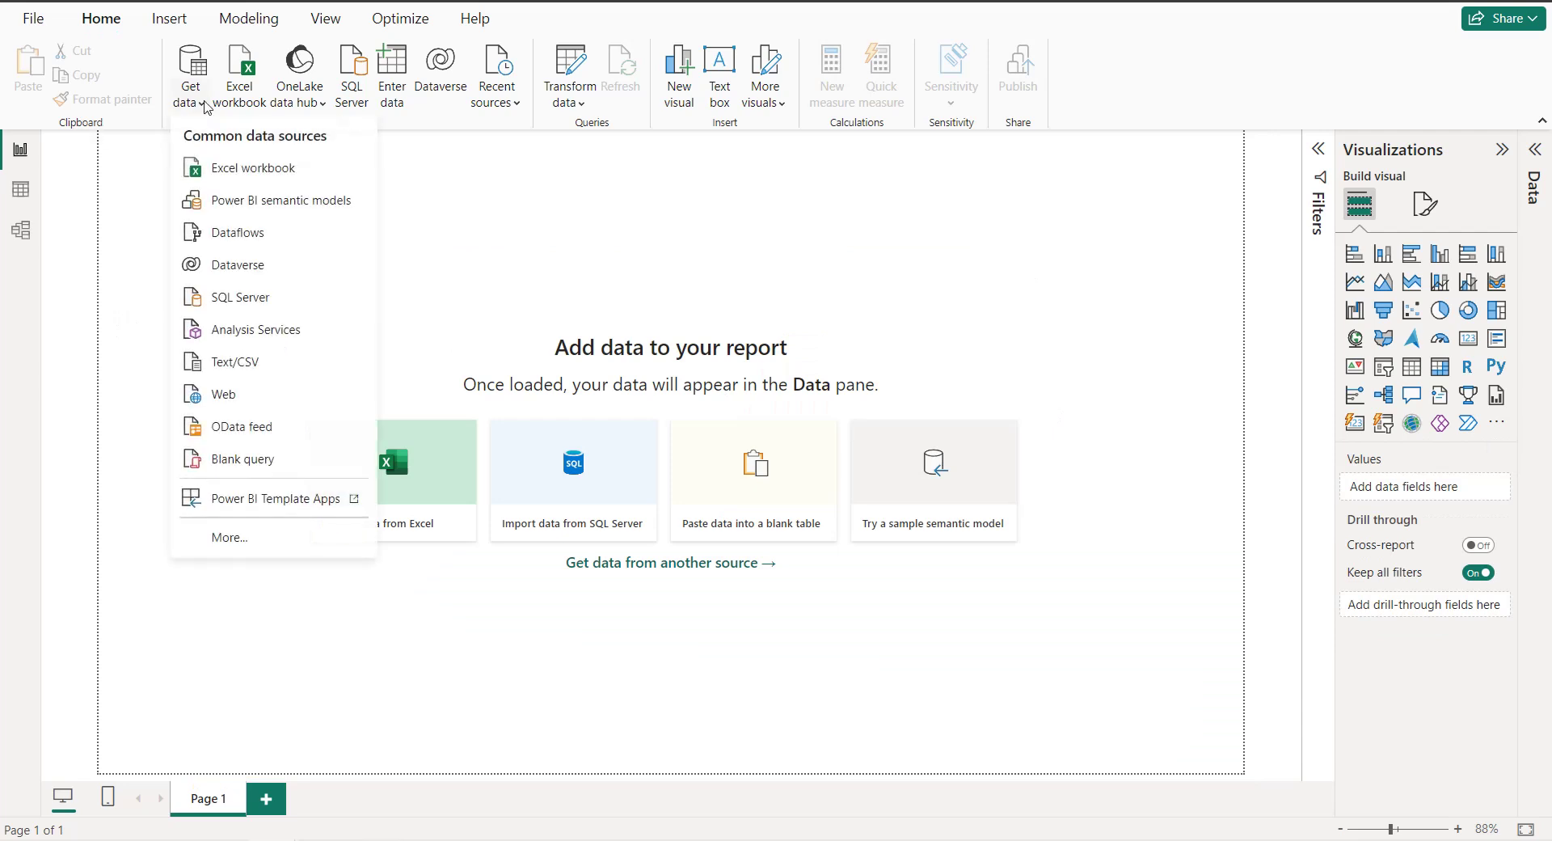
left_click(227, 393)
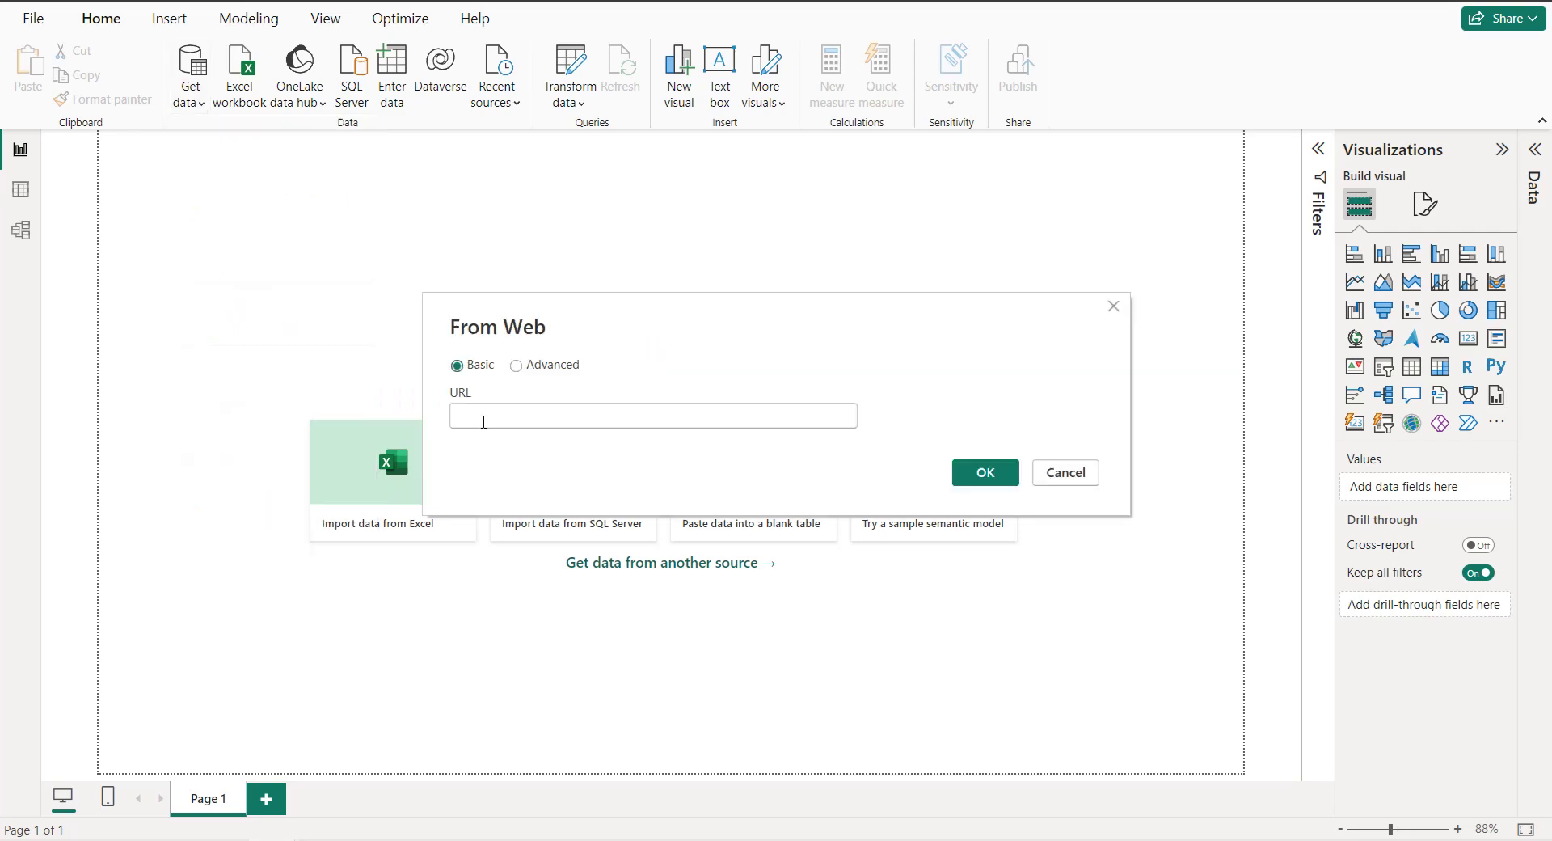
key("ctrl+v")
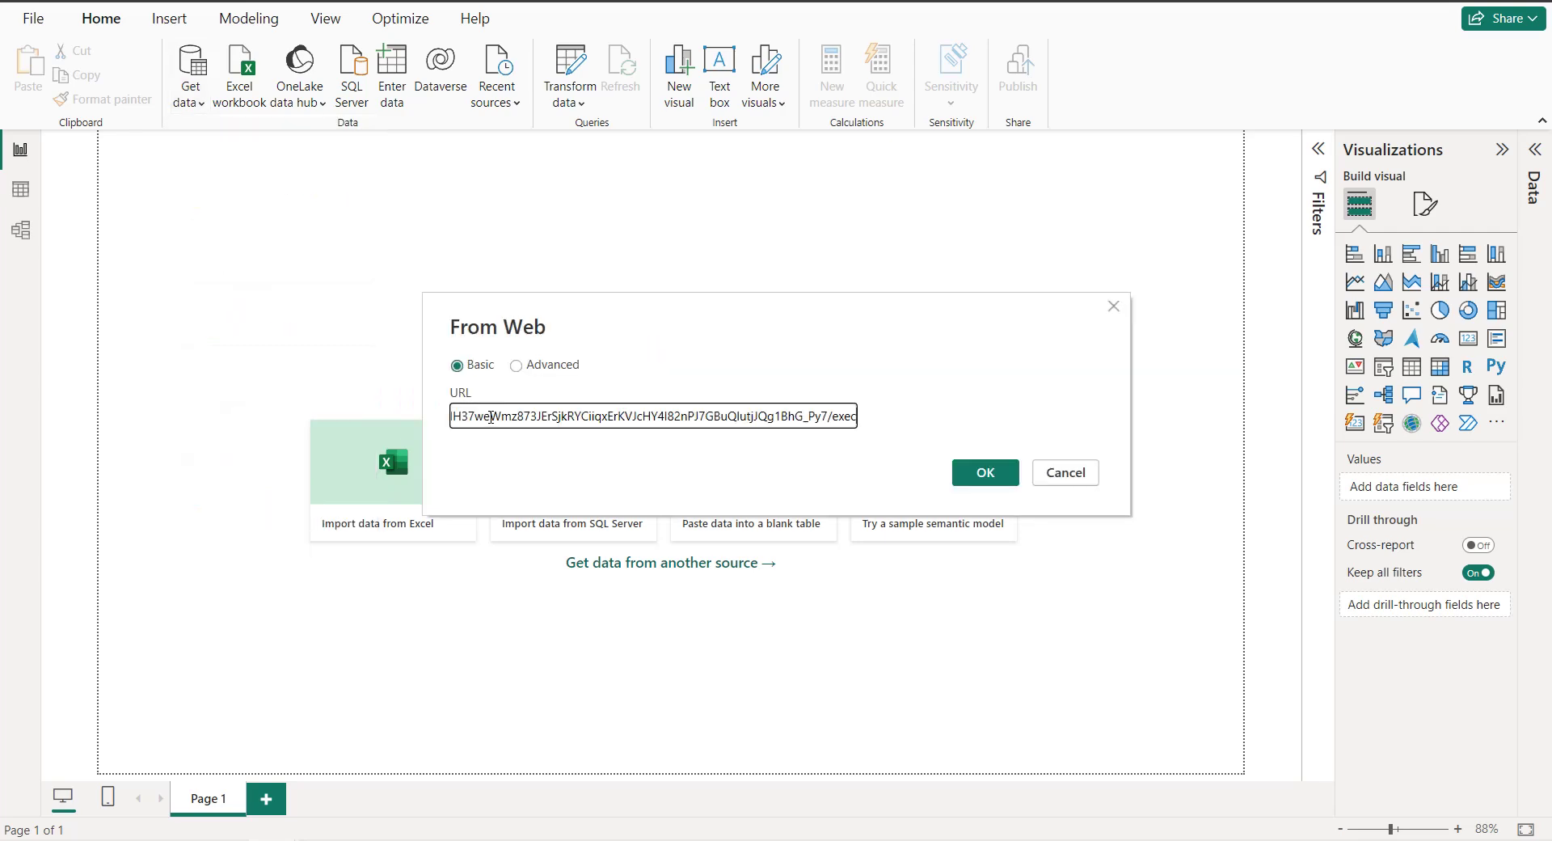
left_click(966, 478)
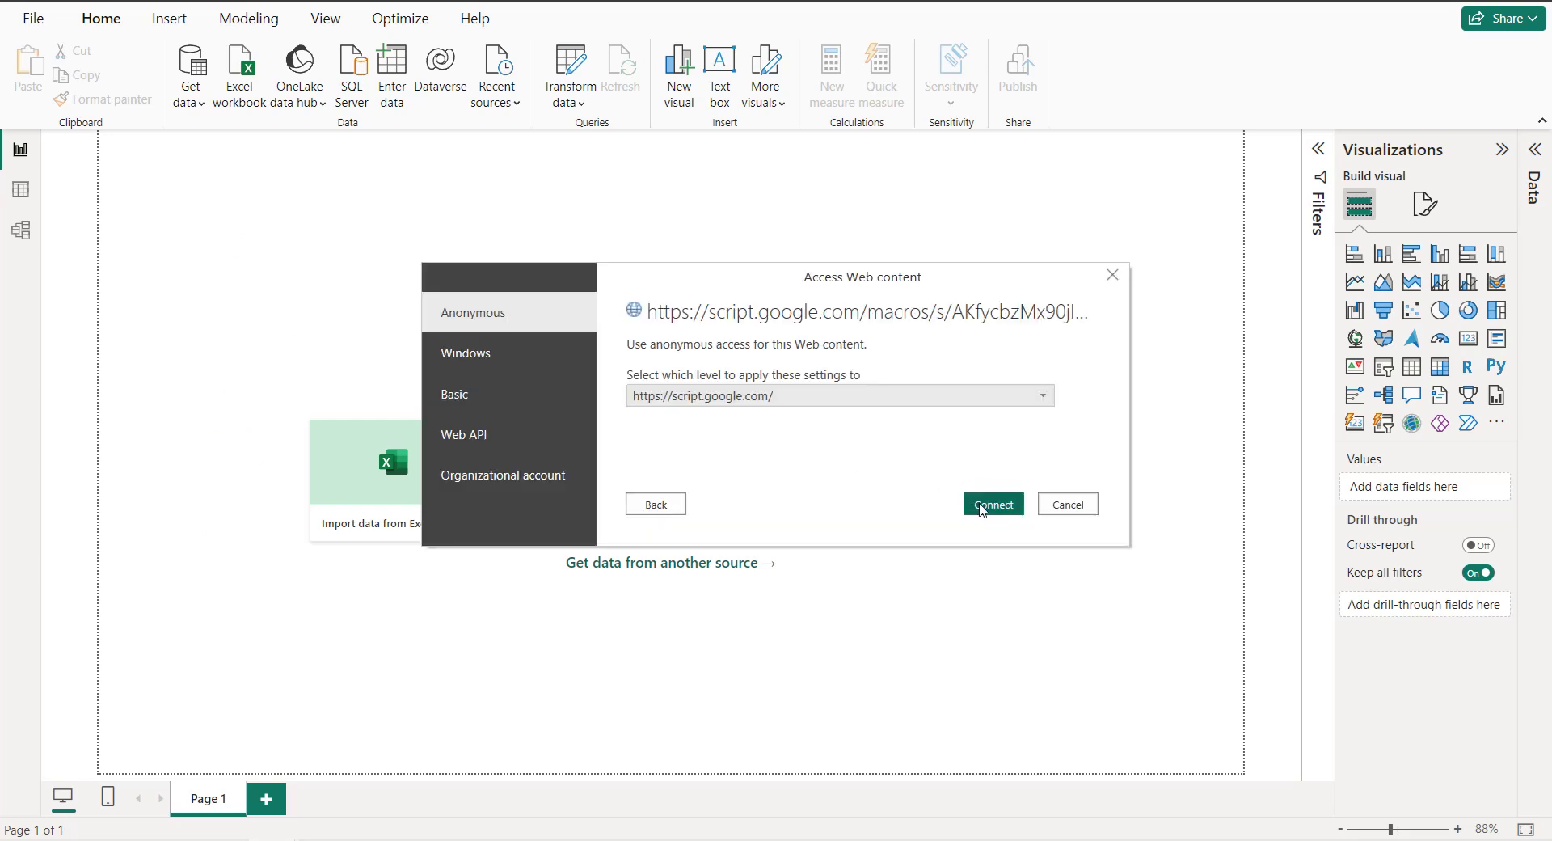
left_click(982, 506)
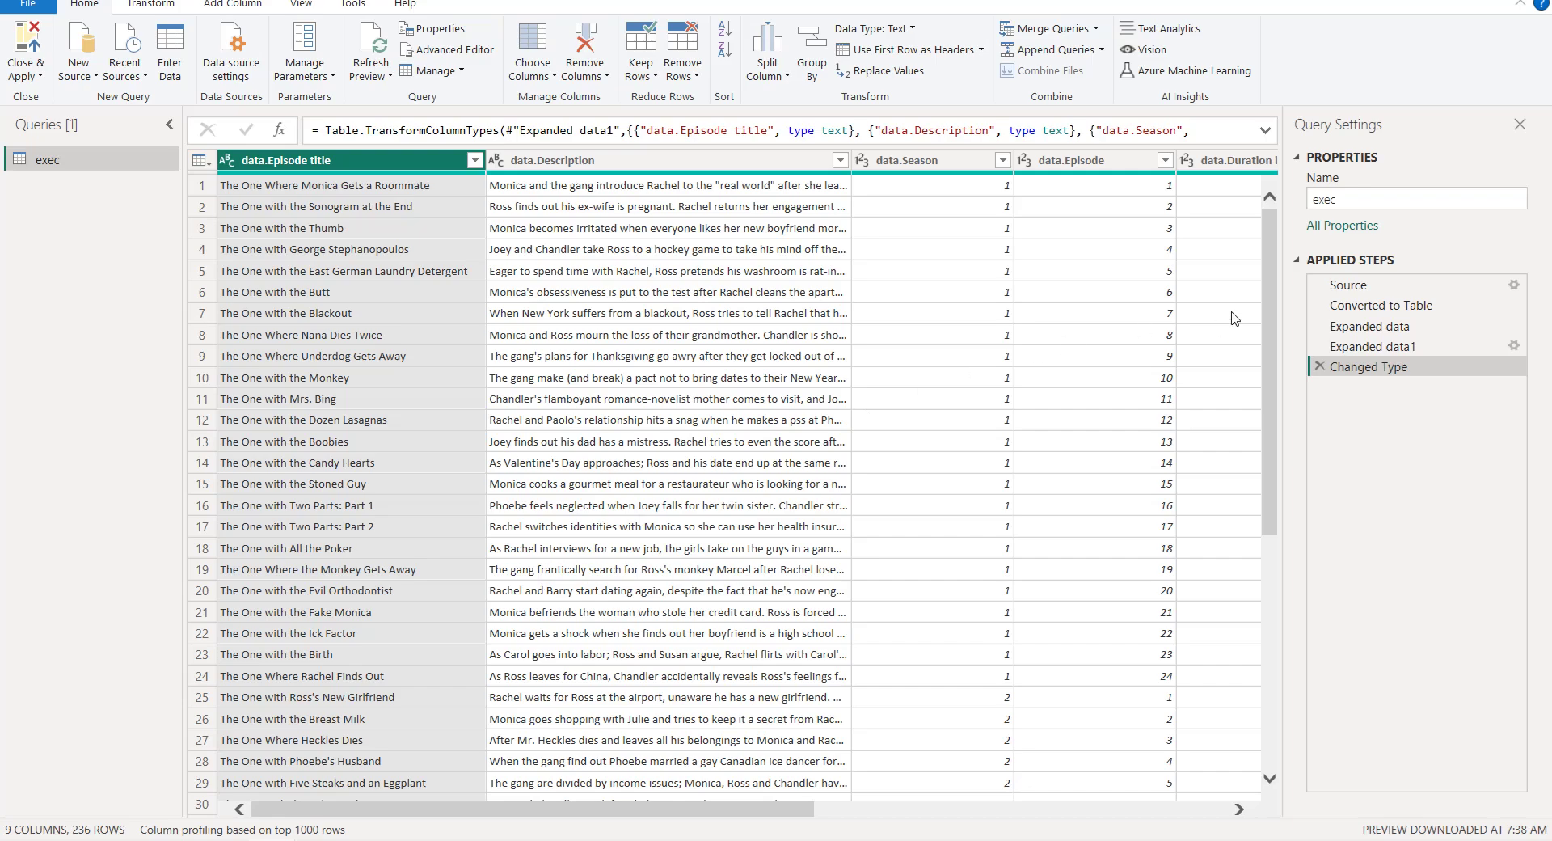
Step: Examine the imported columns and rows of the exec query down to the last episode
scroll(1271, 323, "down", 6)
left_click(1252, 452)
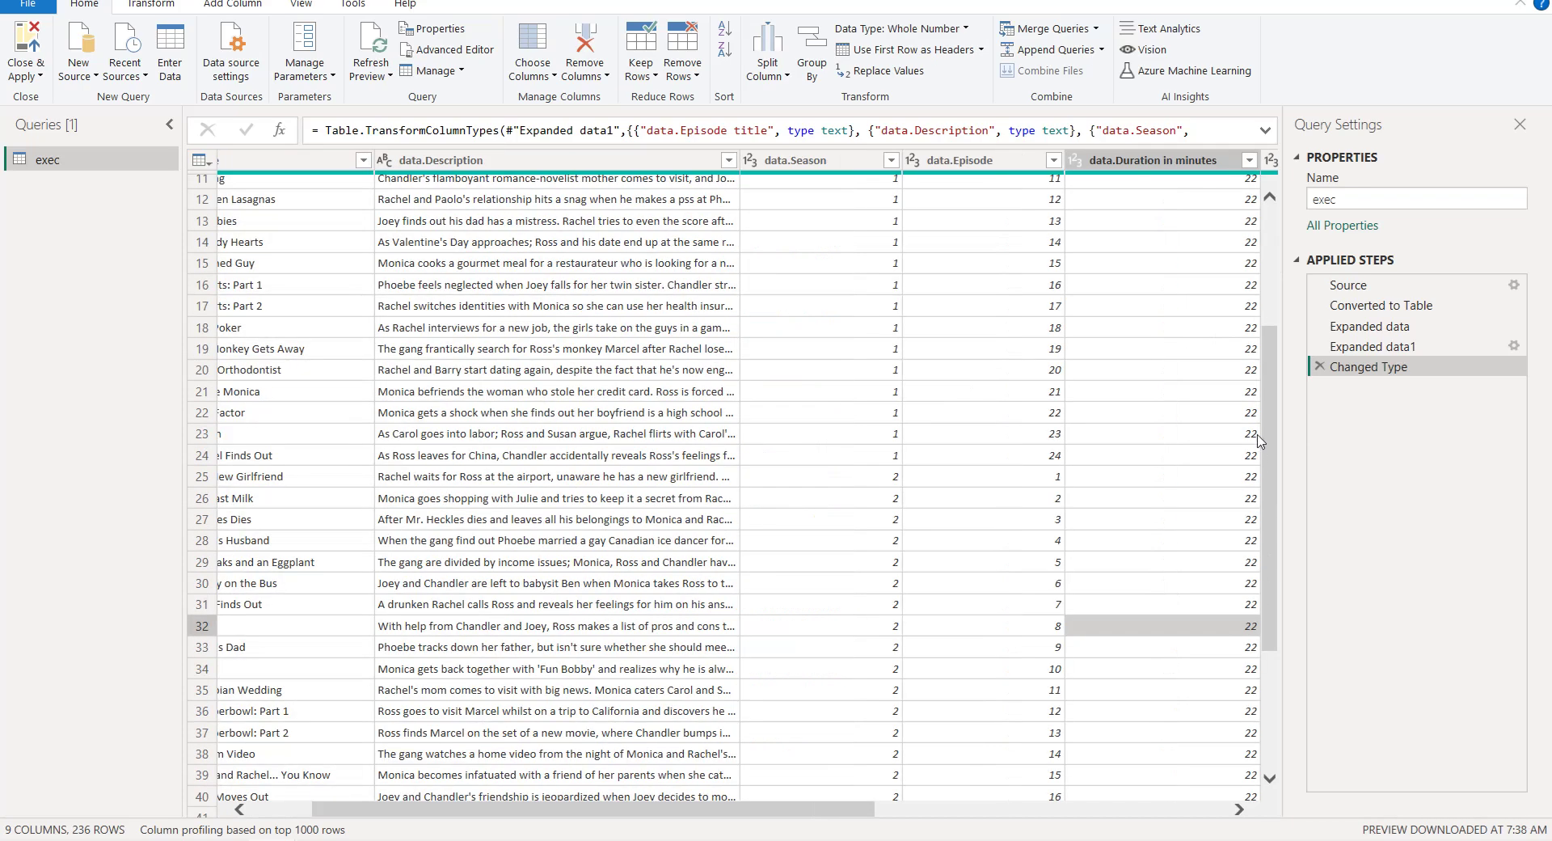
scroll(1272, 454, "down", 2)
scroll(1271, 454, "down", 20)
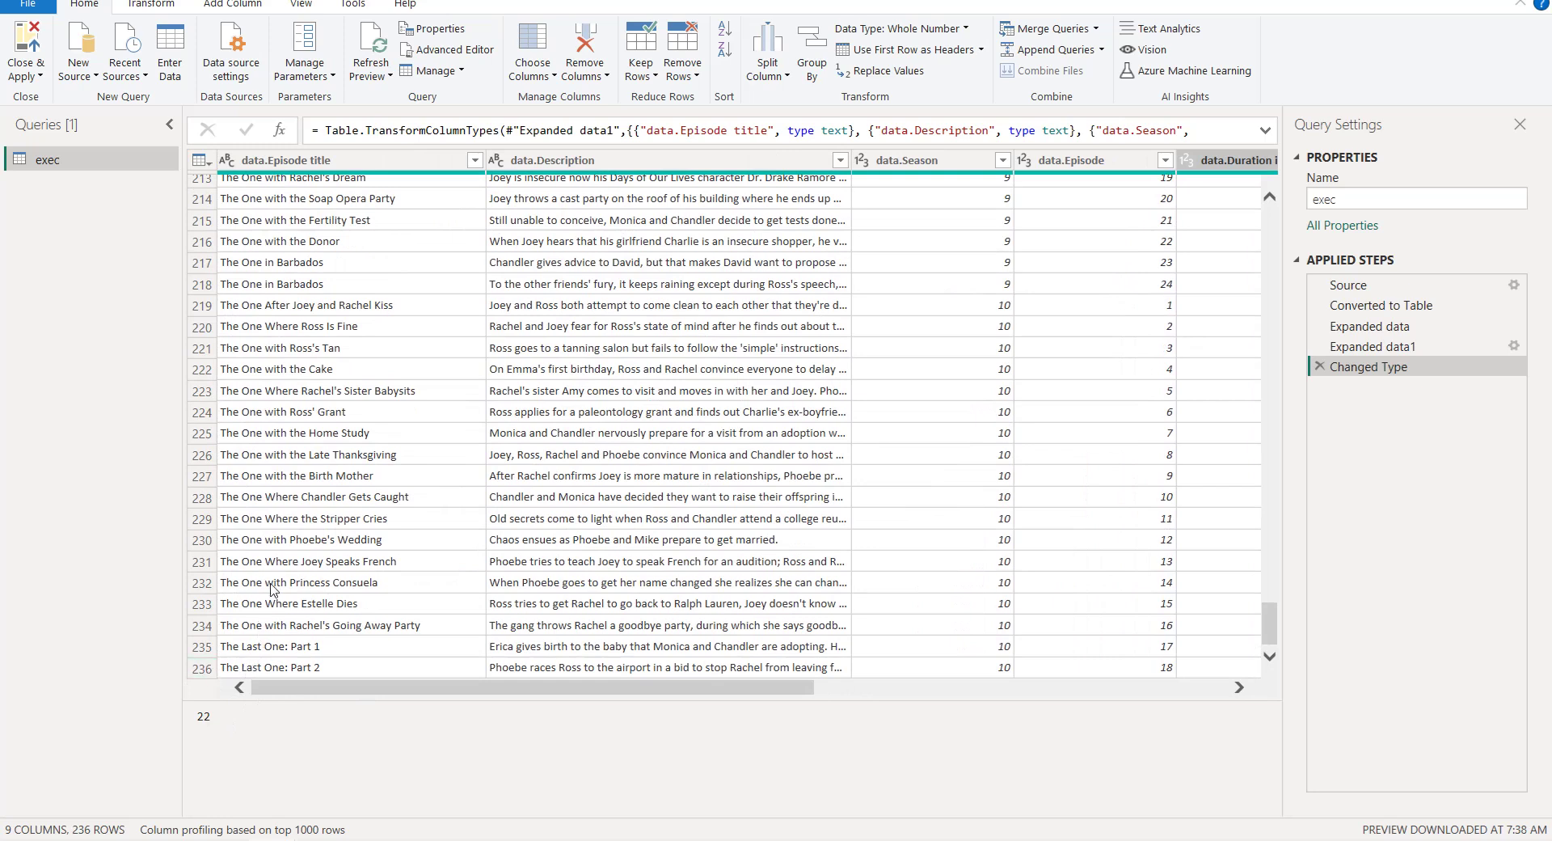
Step: Switch to the Friends spreadsheet and enter the values 1 through 9 across columns A to I of row 238
key("alt+Tab")
scroll(196, 467, "down", 20)
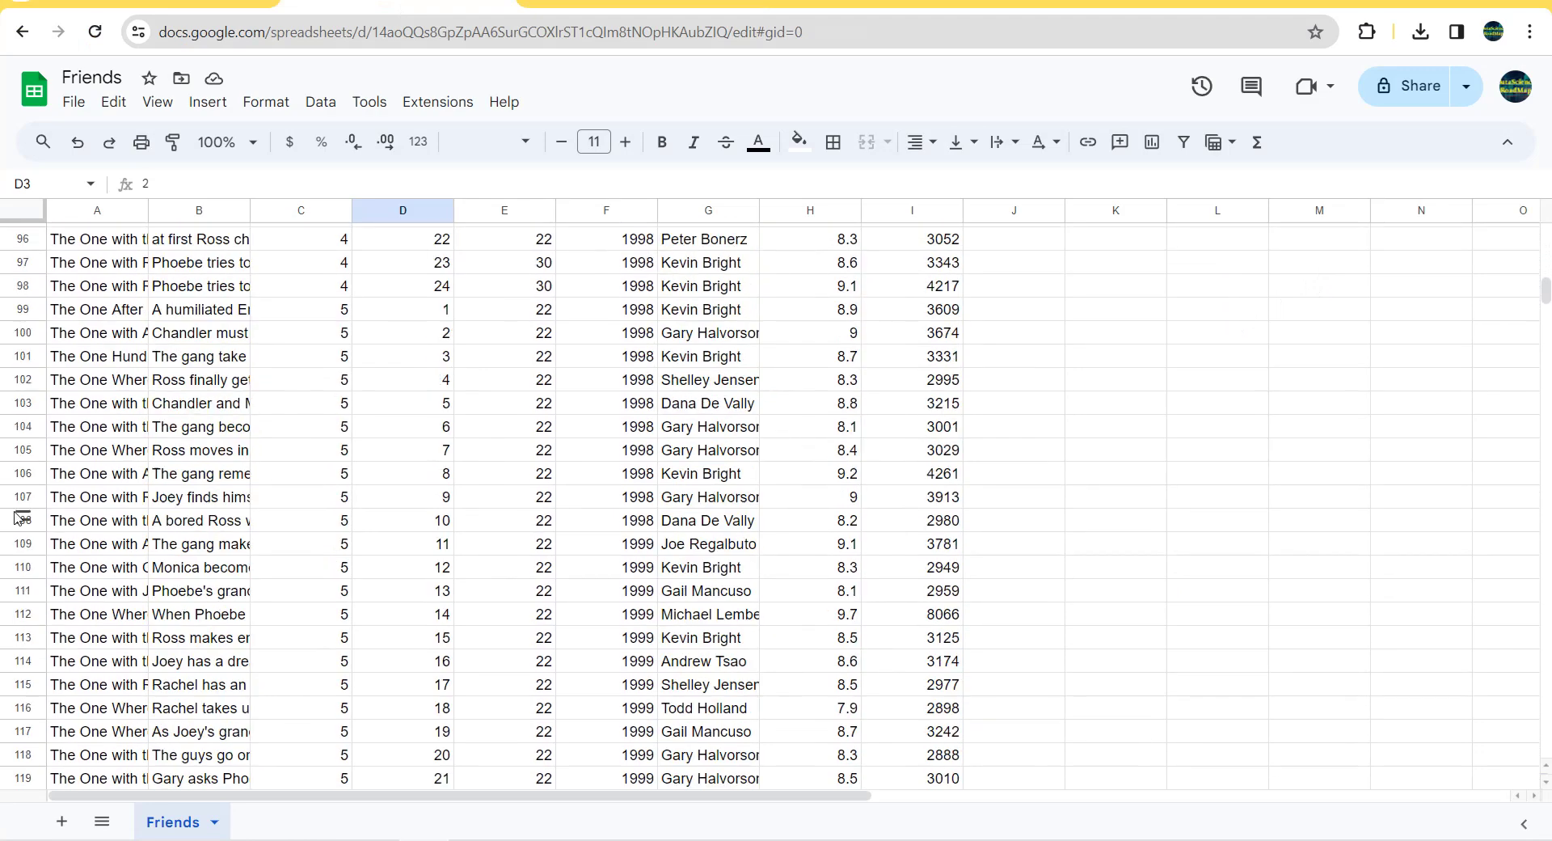
scroll(196, 466, "down", 20)
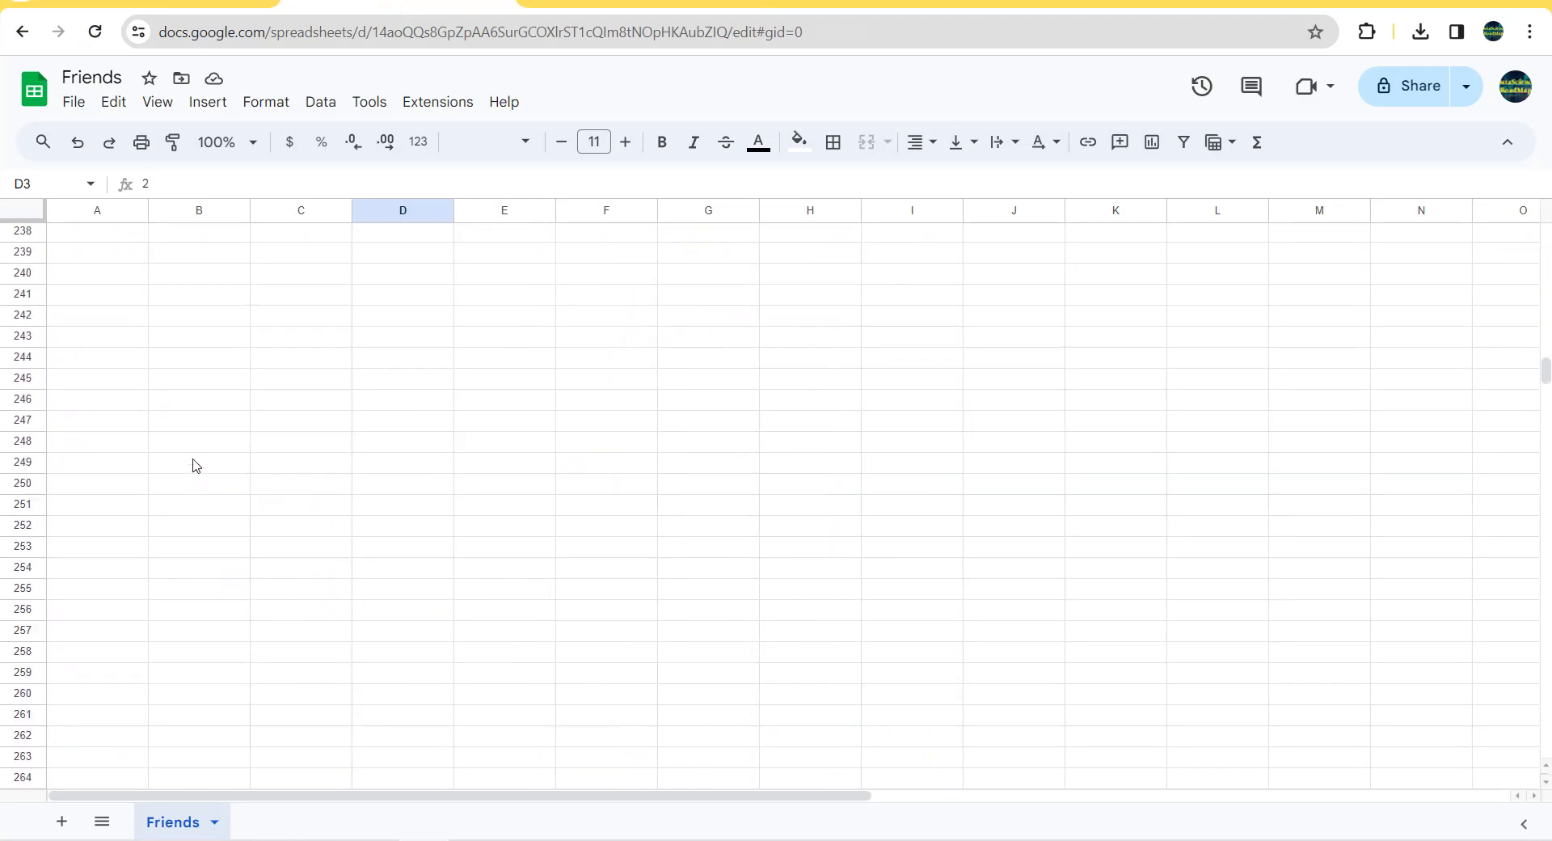
scroll(194, 463, "up", 8)
left_click(125, 339)
type("1")
key("Tab")
type("2")
key("Tab")
type("3")
key("Tab")
type("4")
key("Tab")
type("5")
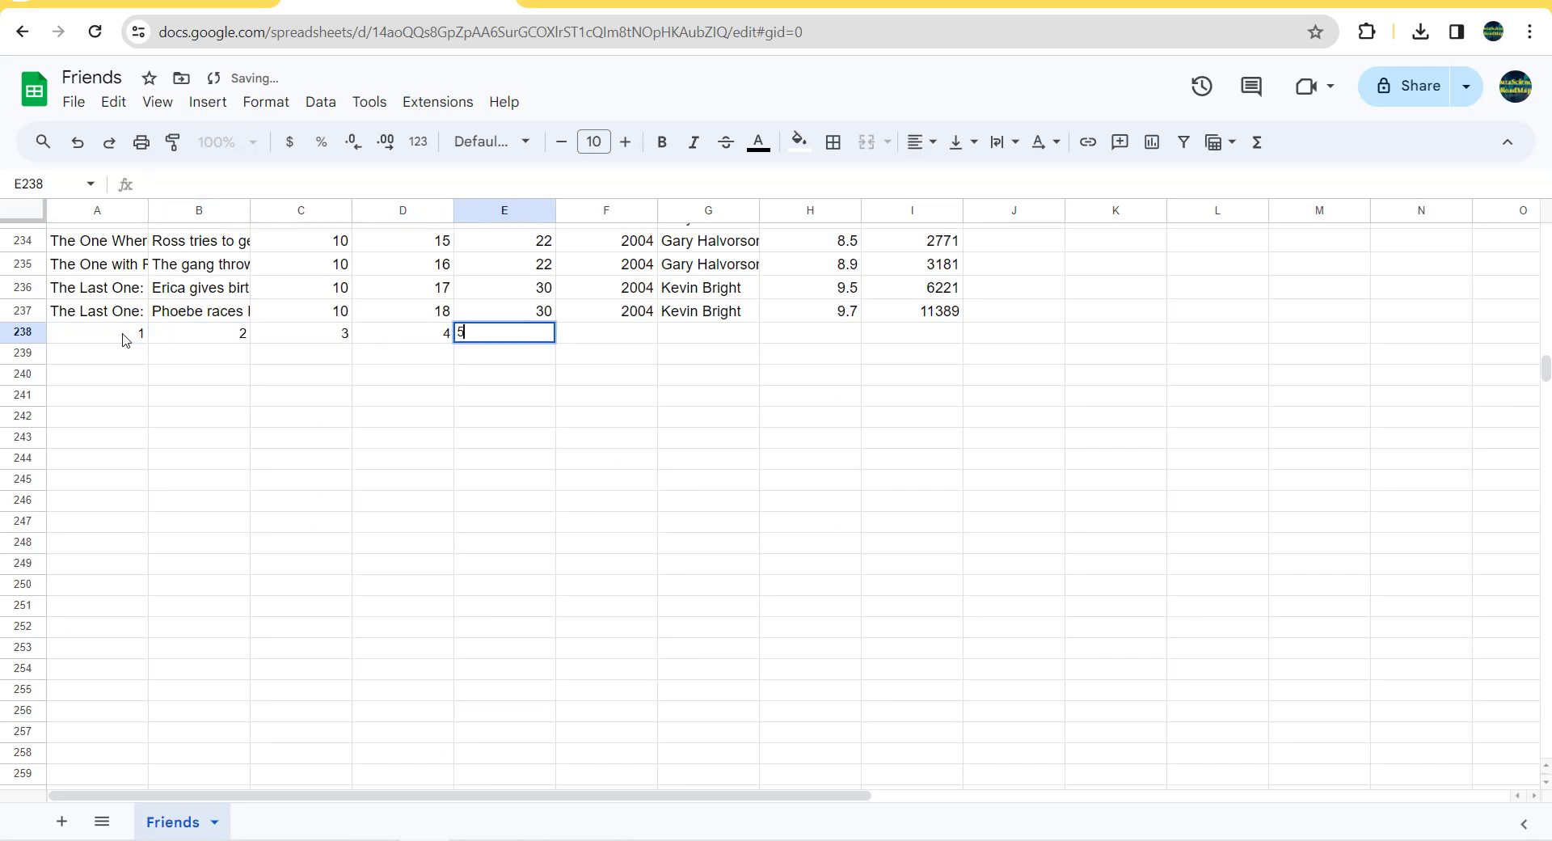
key("Tab")
type("6")
key("Tab")
type("7")
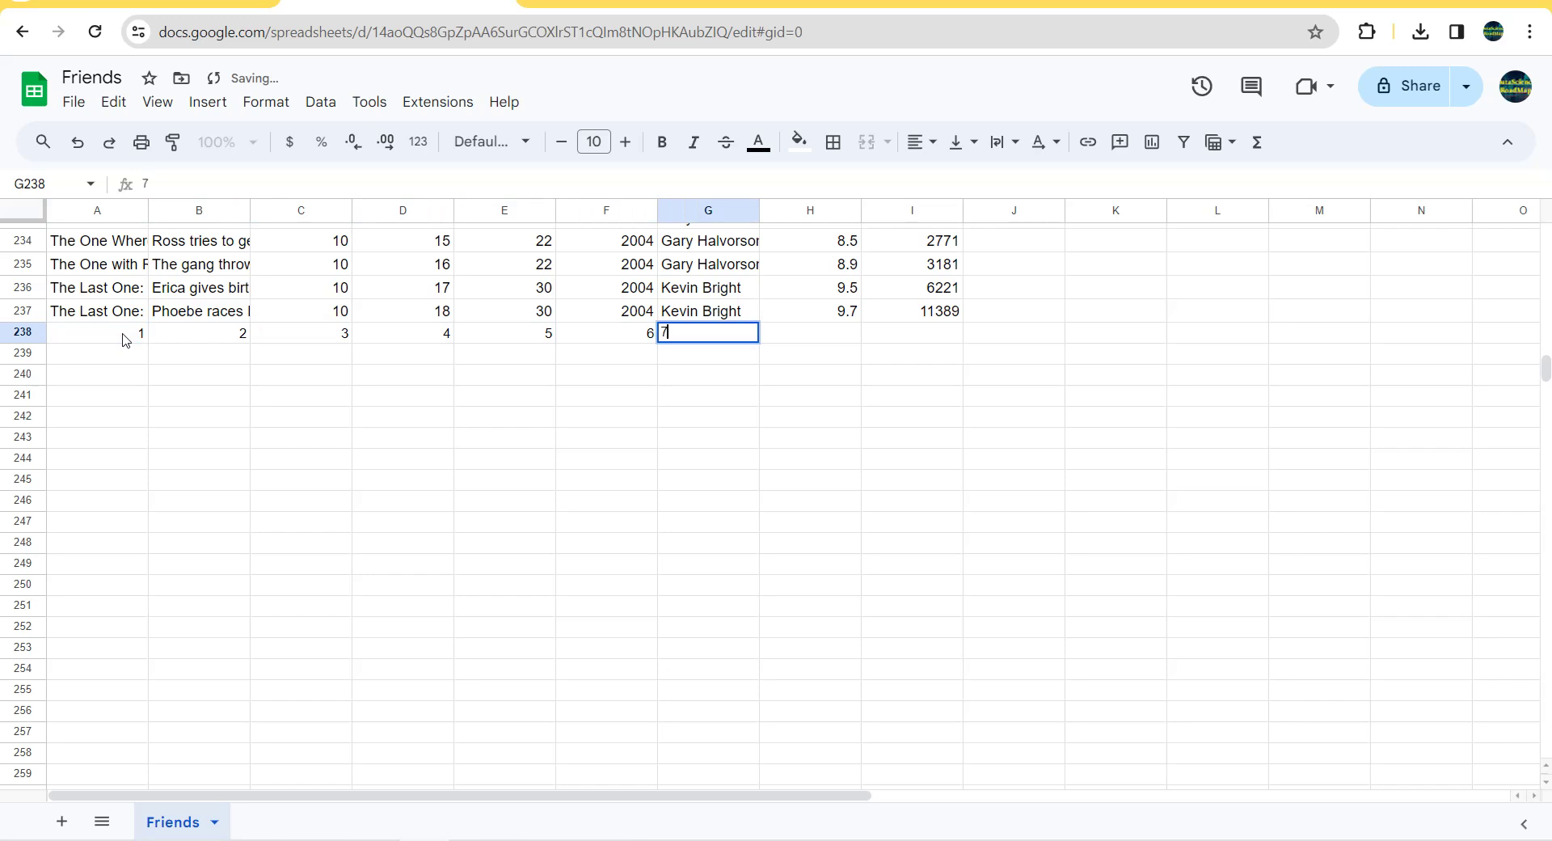
key("Tab")
type("8")
key("Tab")
type("9")
key("Tab")
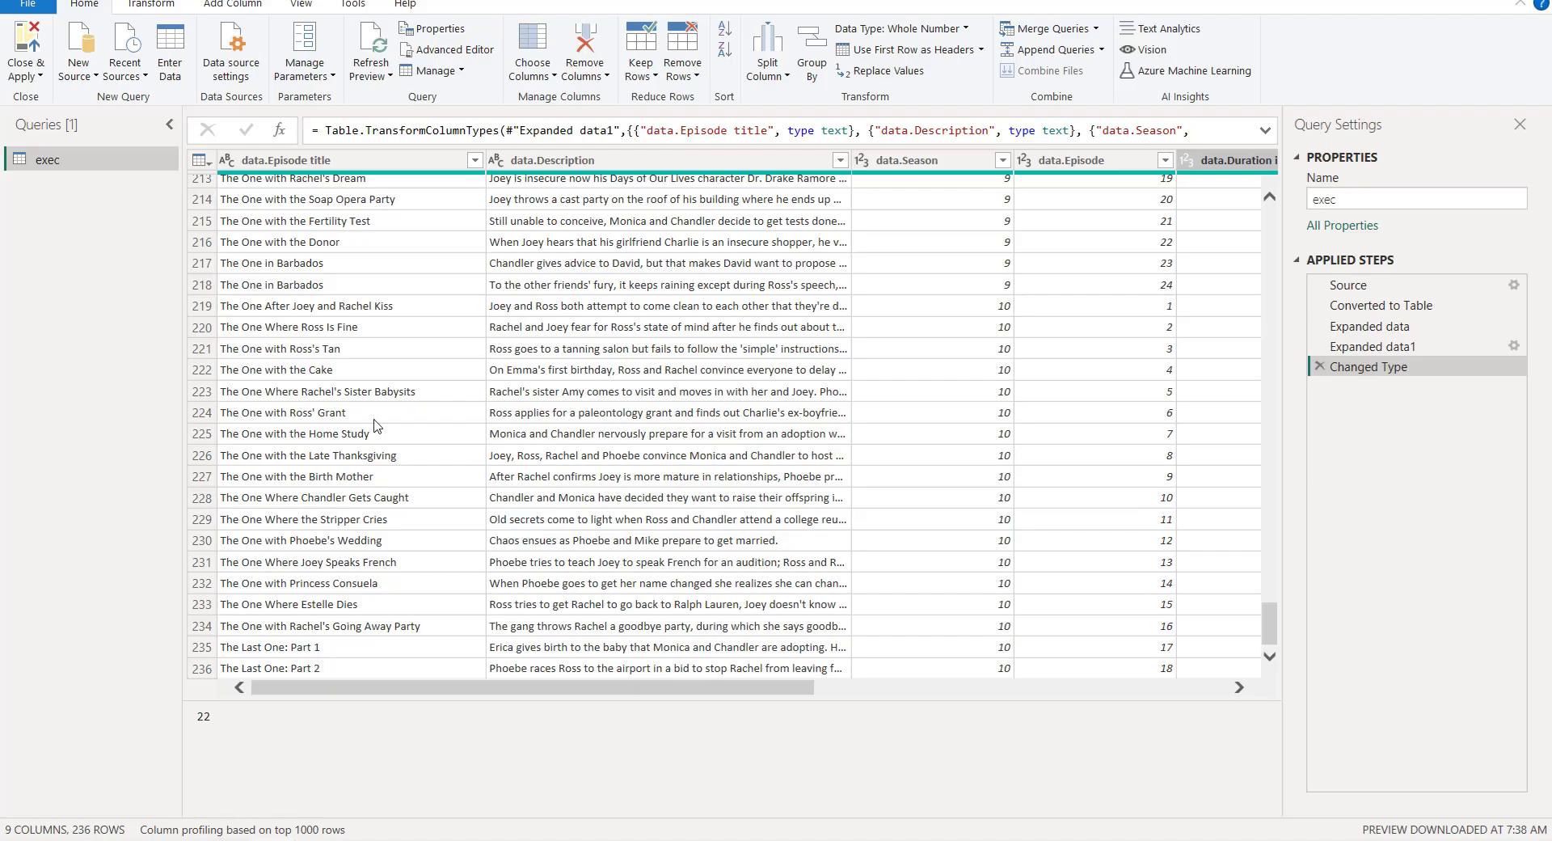
Step: Switch back to Power Query Editor, refresh the exec query preview and check its end for the added row
left_click(382, 47)
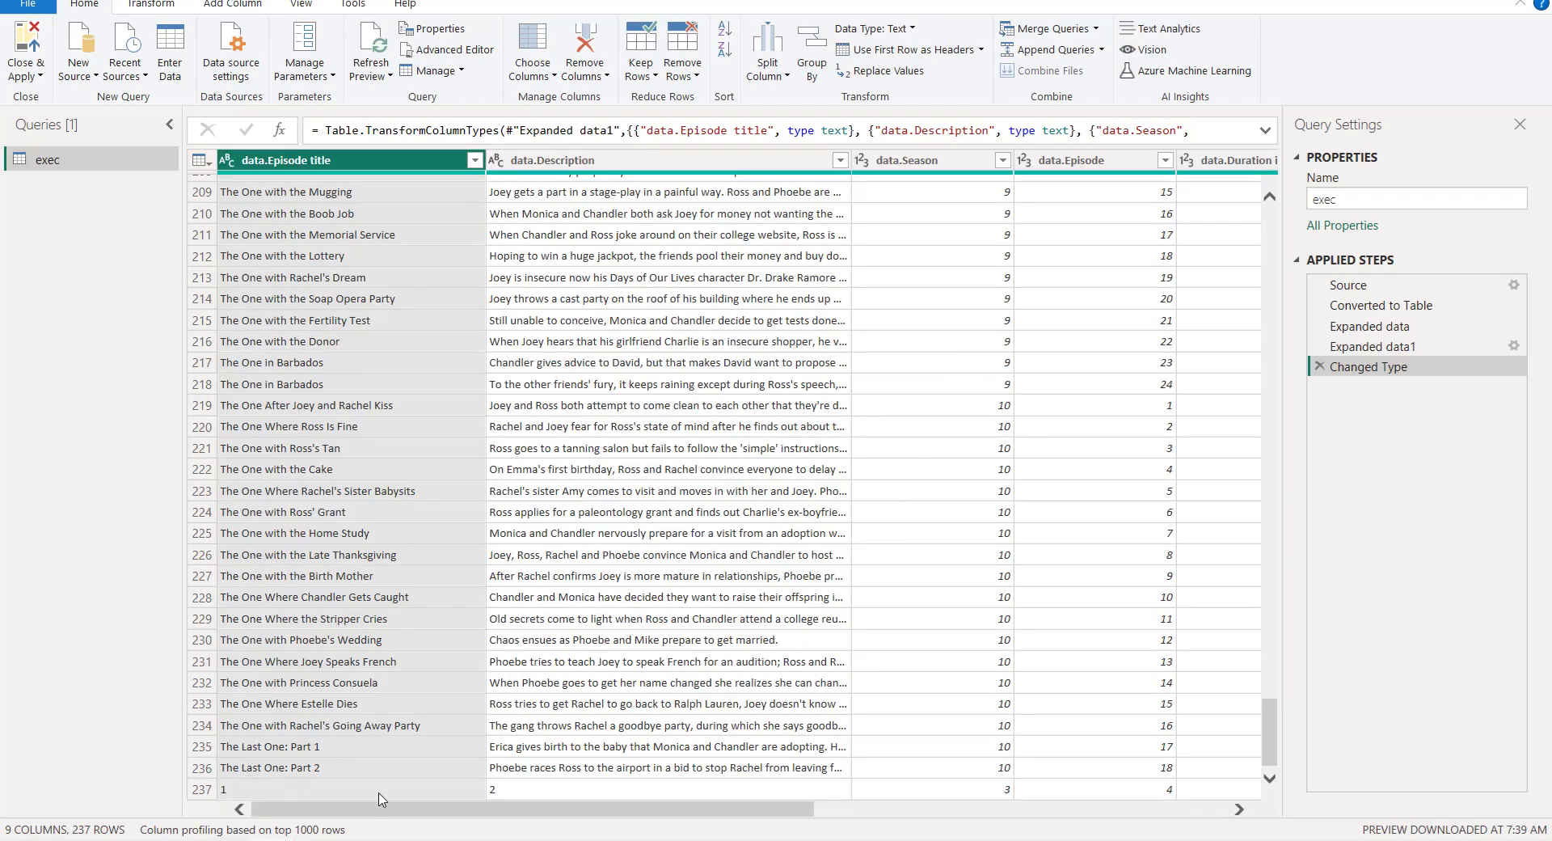
left_click_drag(388, 809, 330, 812)
Step: Delete row 238 from the Friends spreadsheet and refresh the exec query preview in Power Query Editor
key("alt+Tab")
left_click(20, 333)
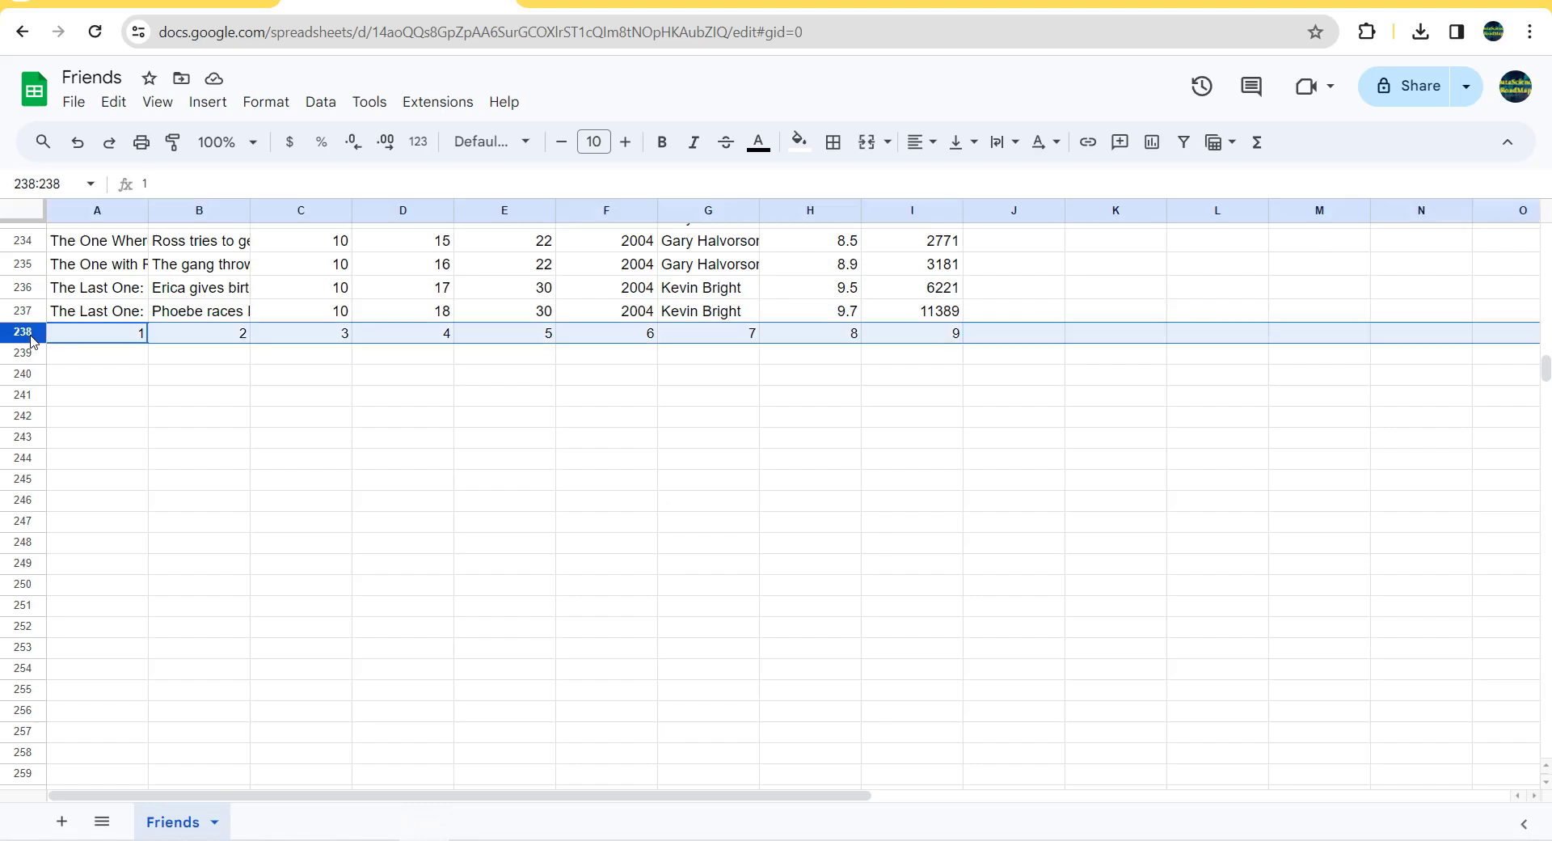
right_click(21, 333)
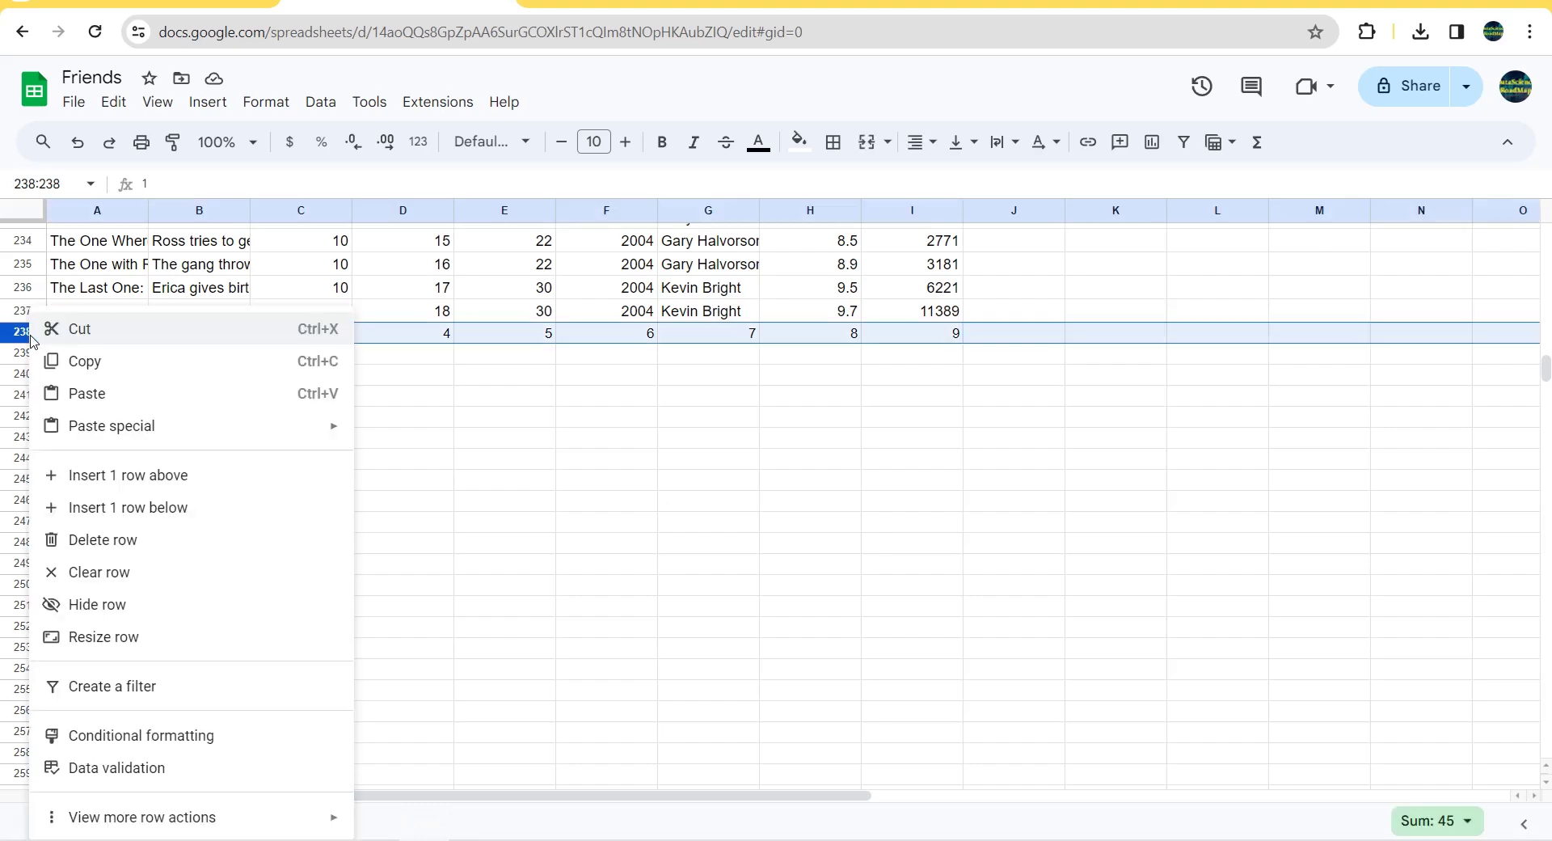
left_click(105, 539)
key("alt+Tab")
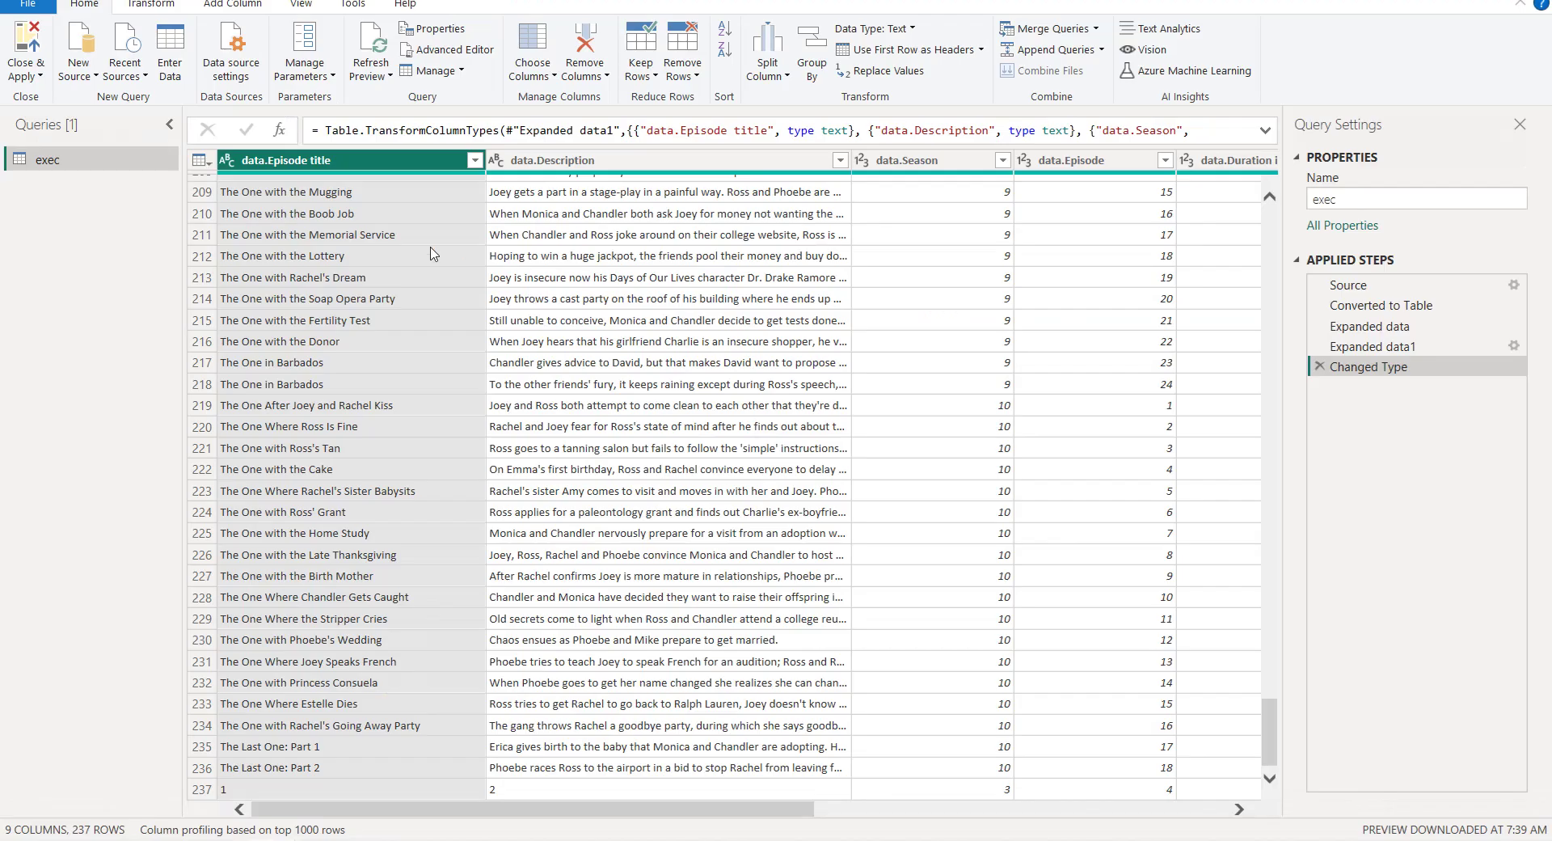
left_click(372, 50)
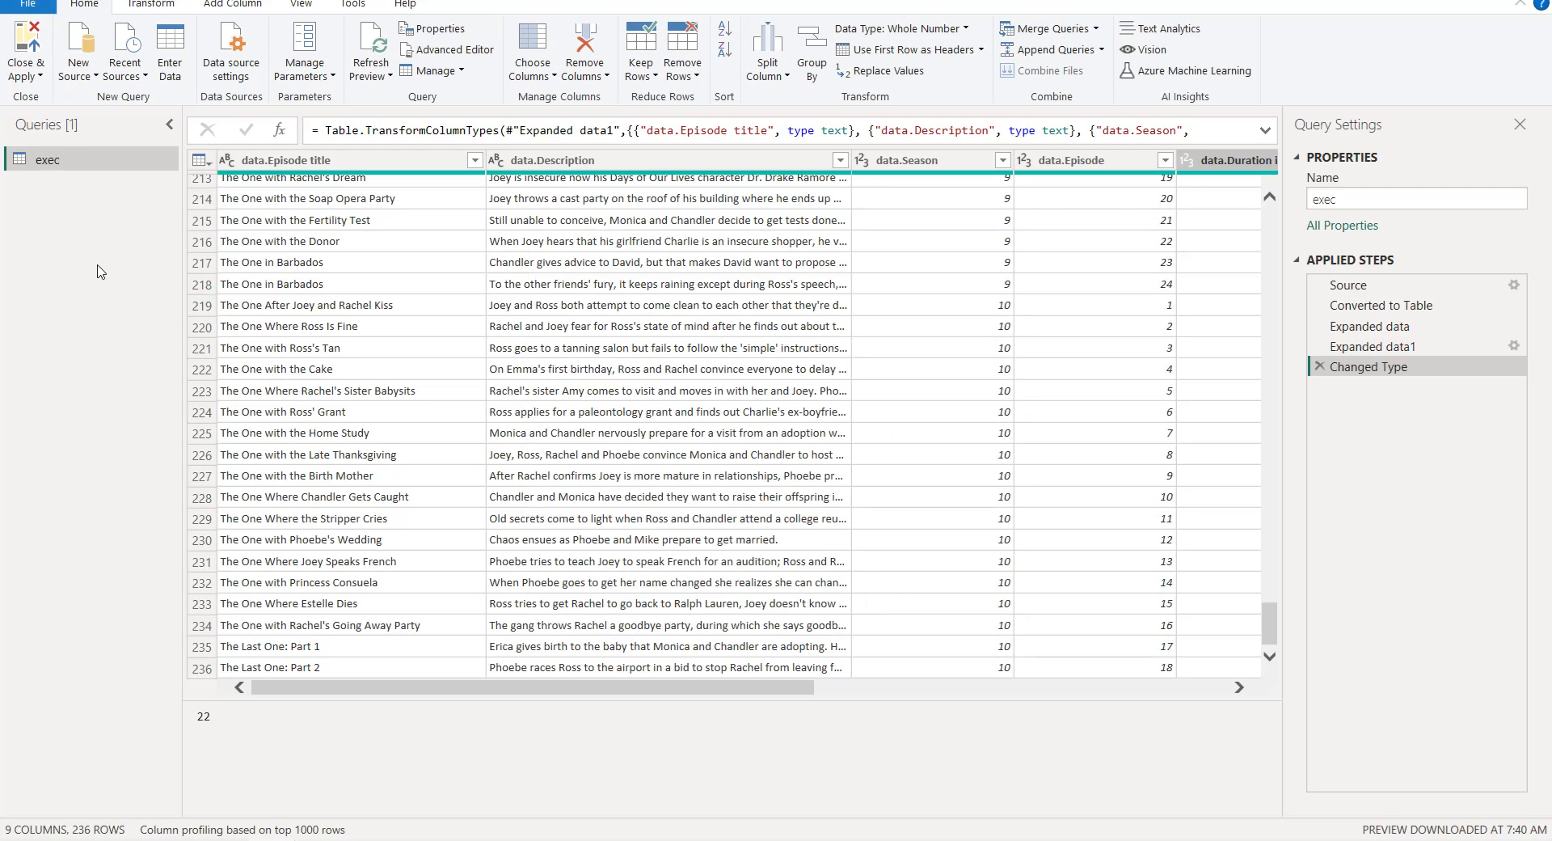
Step: Close Power Query Editor and apply the pending query changes to the report
key("alt+F4")
key("Escape")
key("alt+F4")
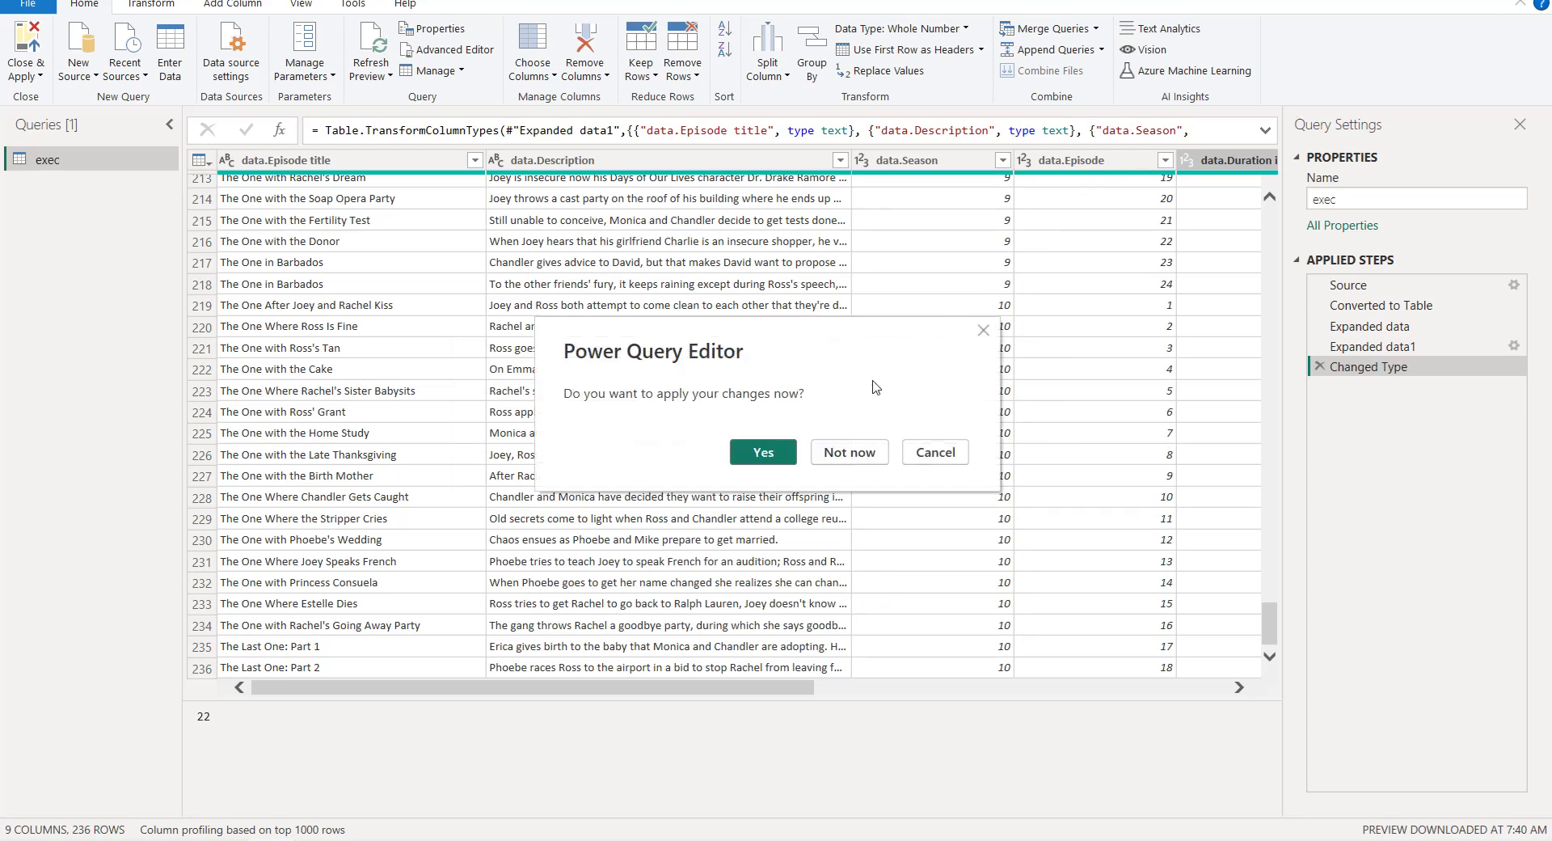
left_click(757, 460)
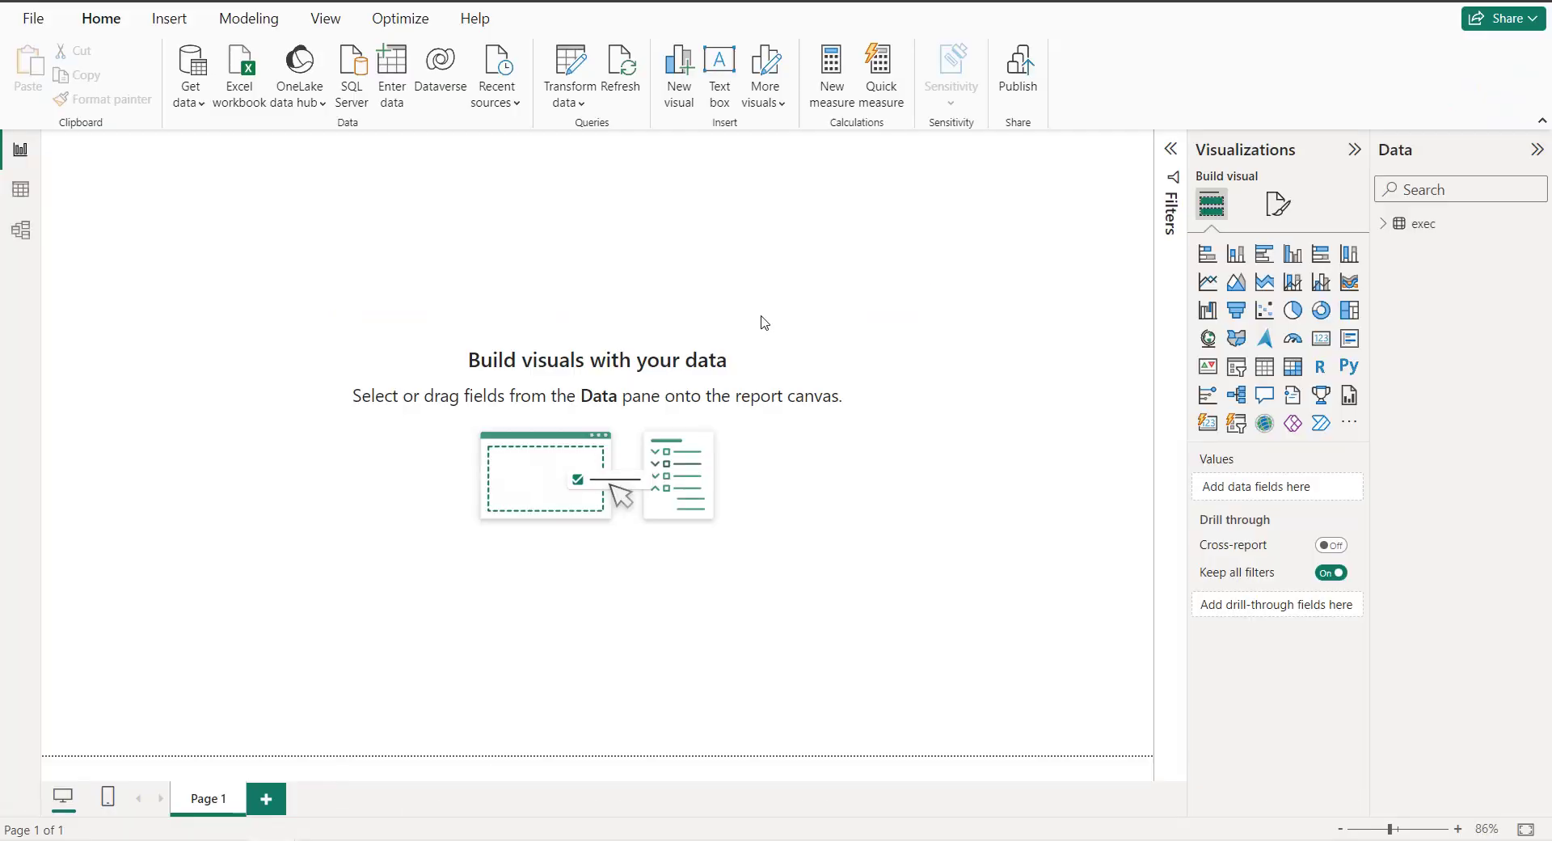
Step: Set the report page's canvas background to colour #743A37 with 0% transparency
left_click(1277, 205)
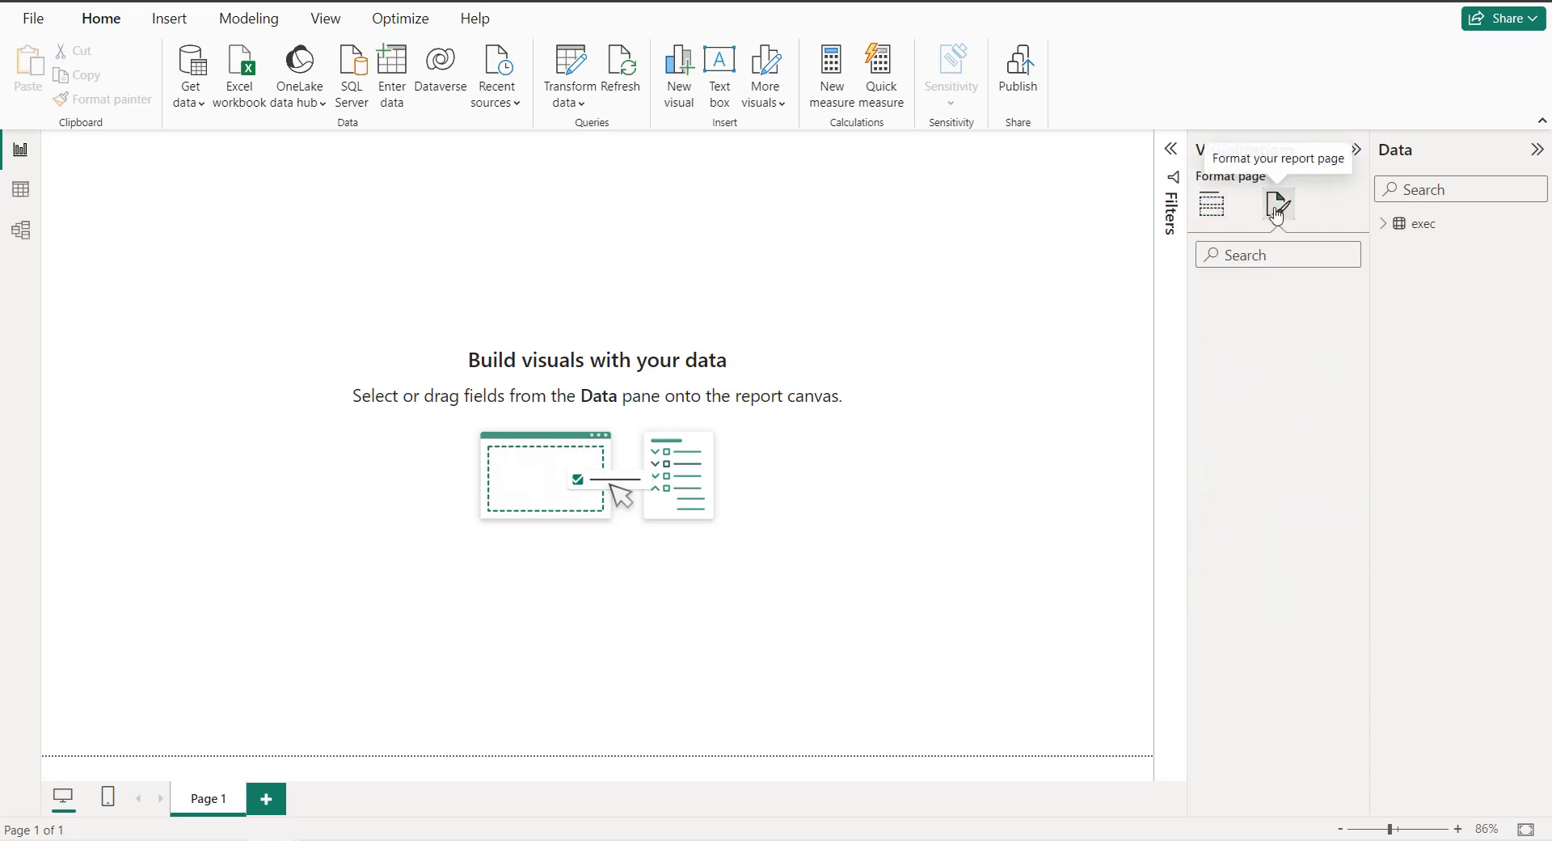
left_click(1265, 383)
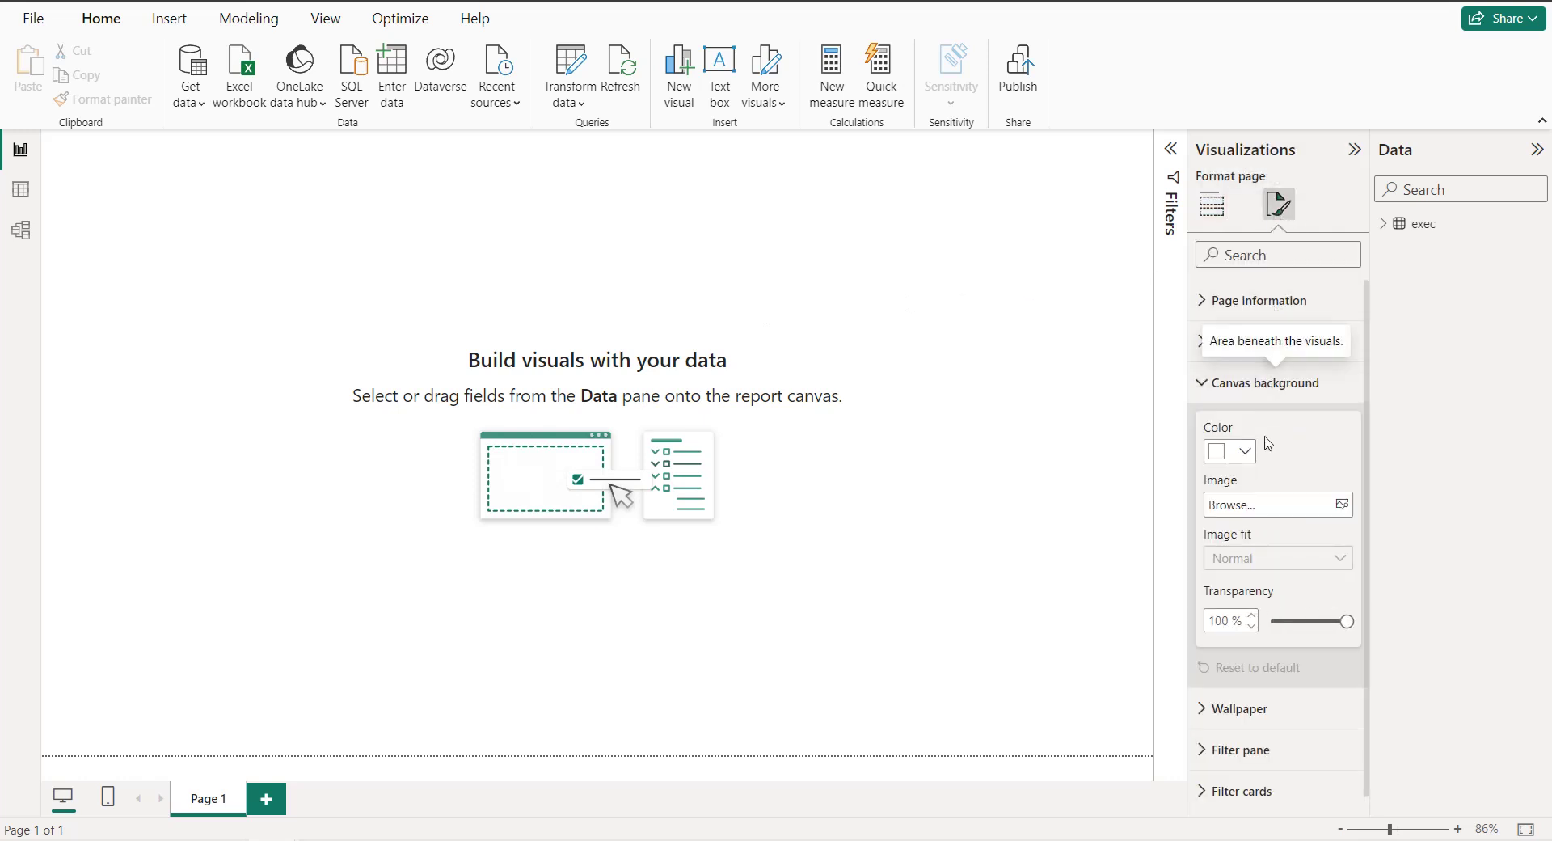
left_click(1249, 455)
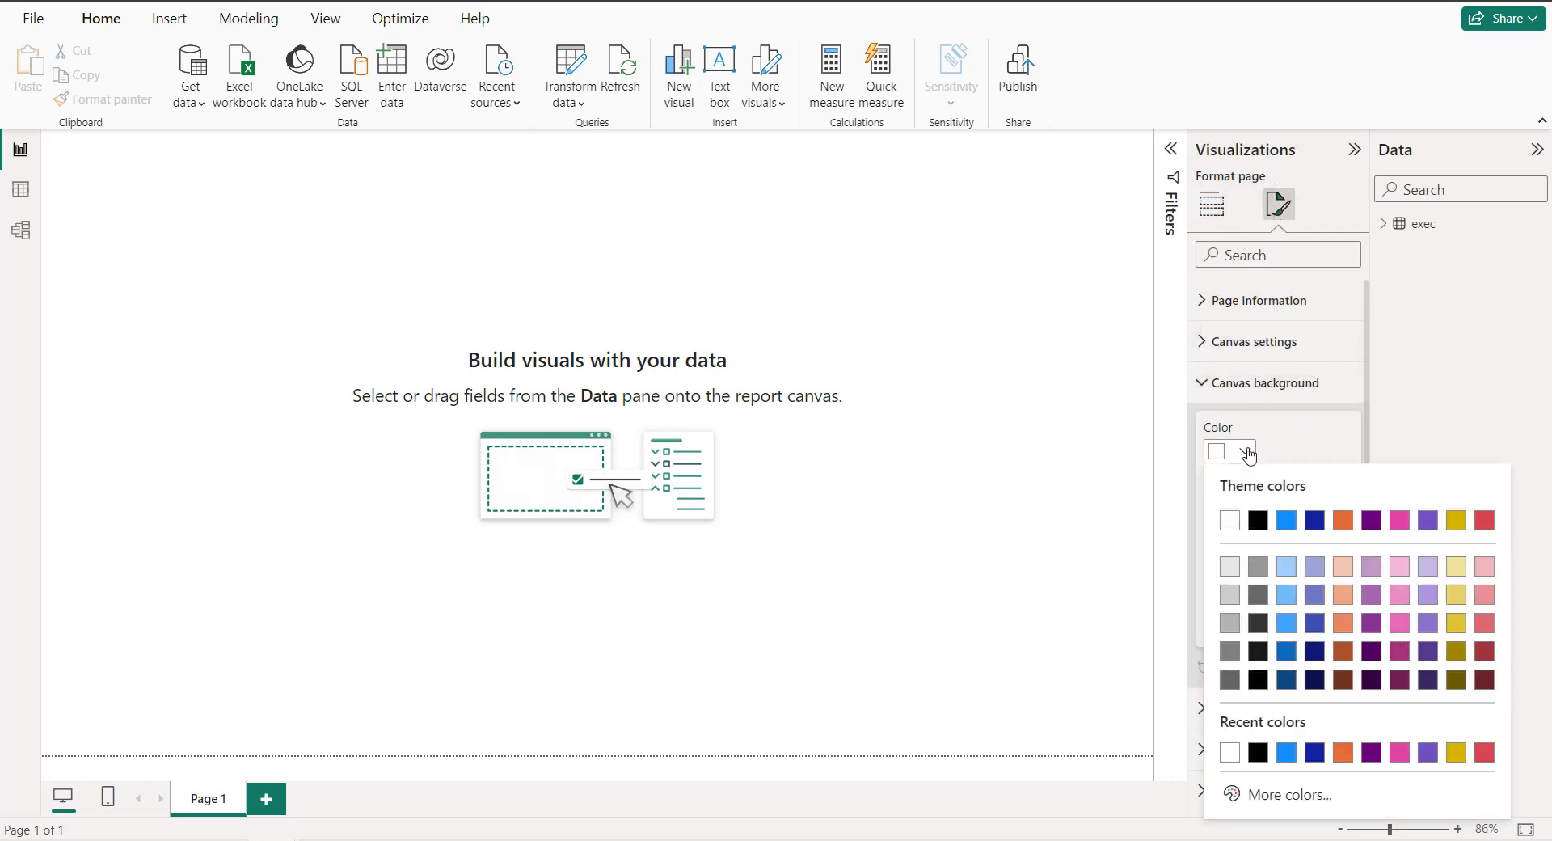
left_click(1249, 794)
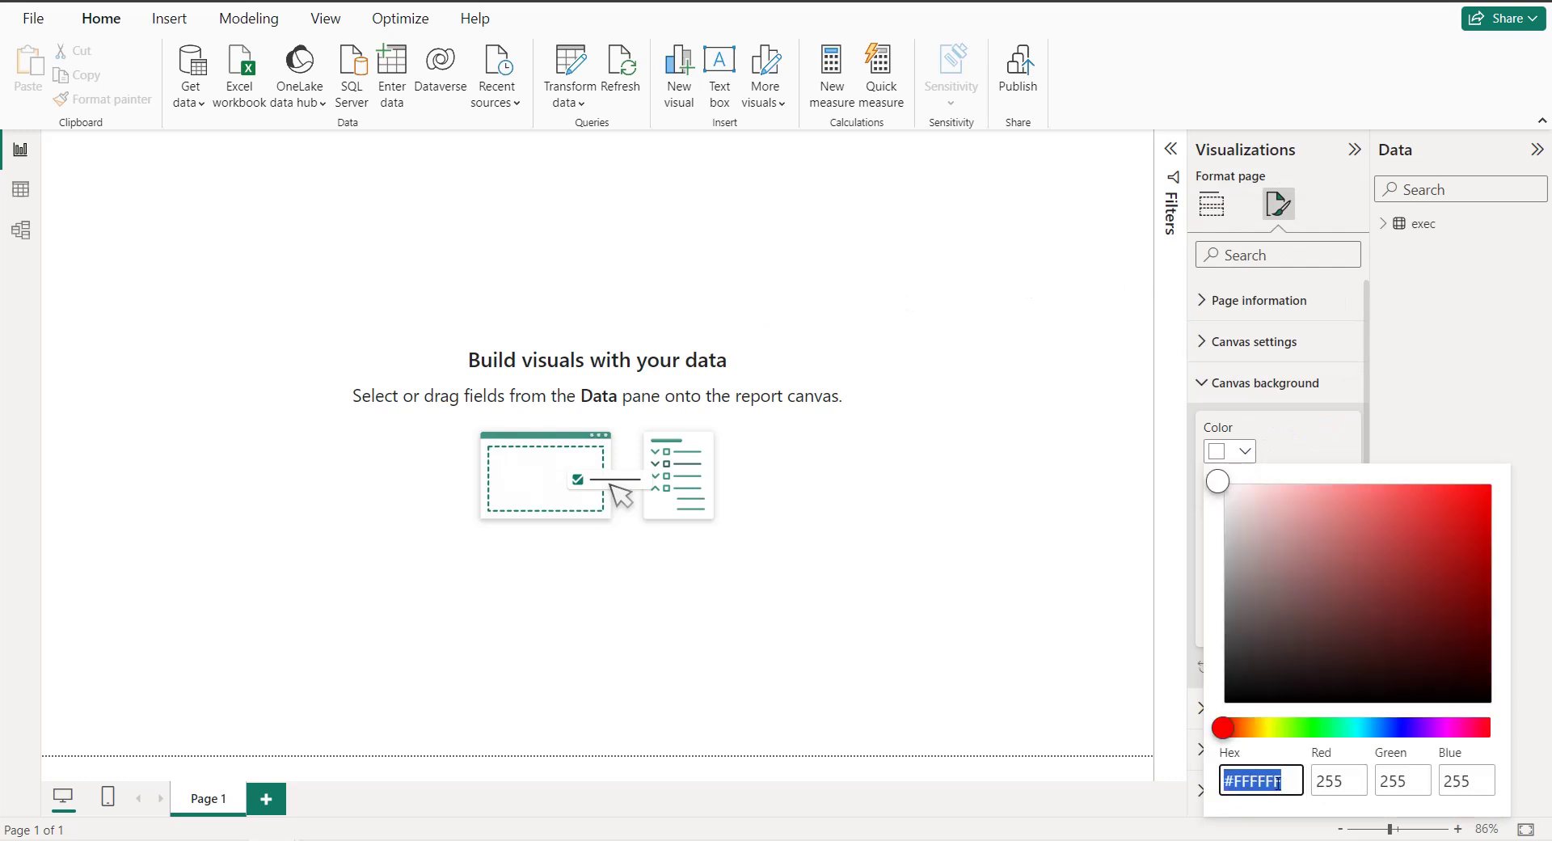
type("743a37")
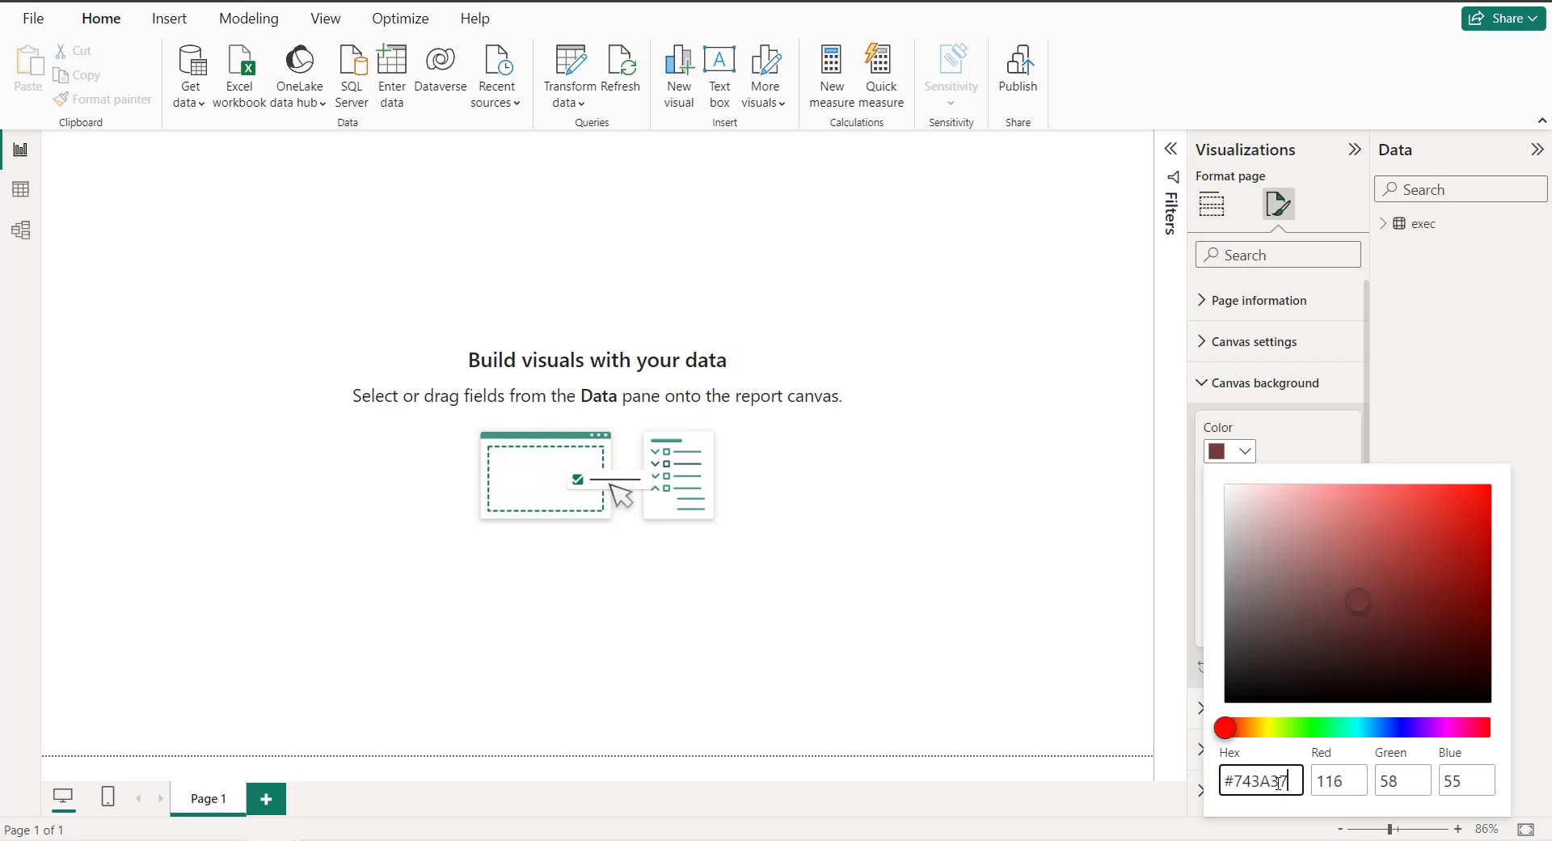
left_click(1071, 504)
left_click_drag(1350, 623, 1271, 623)
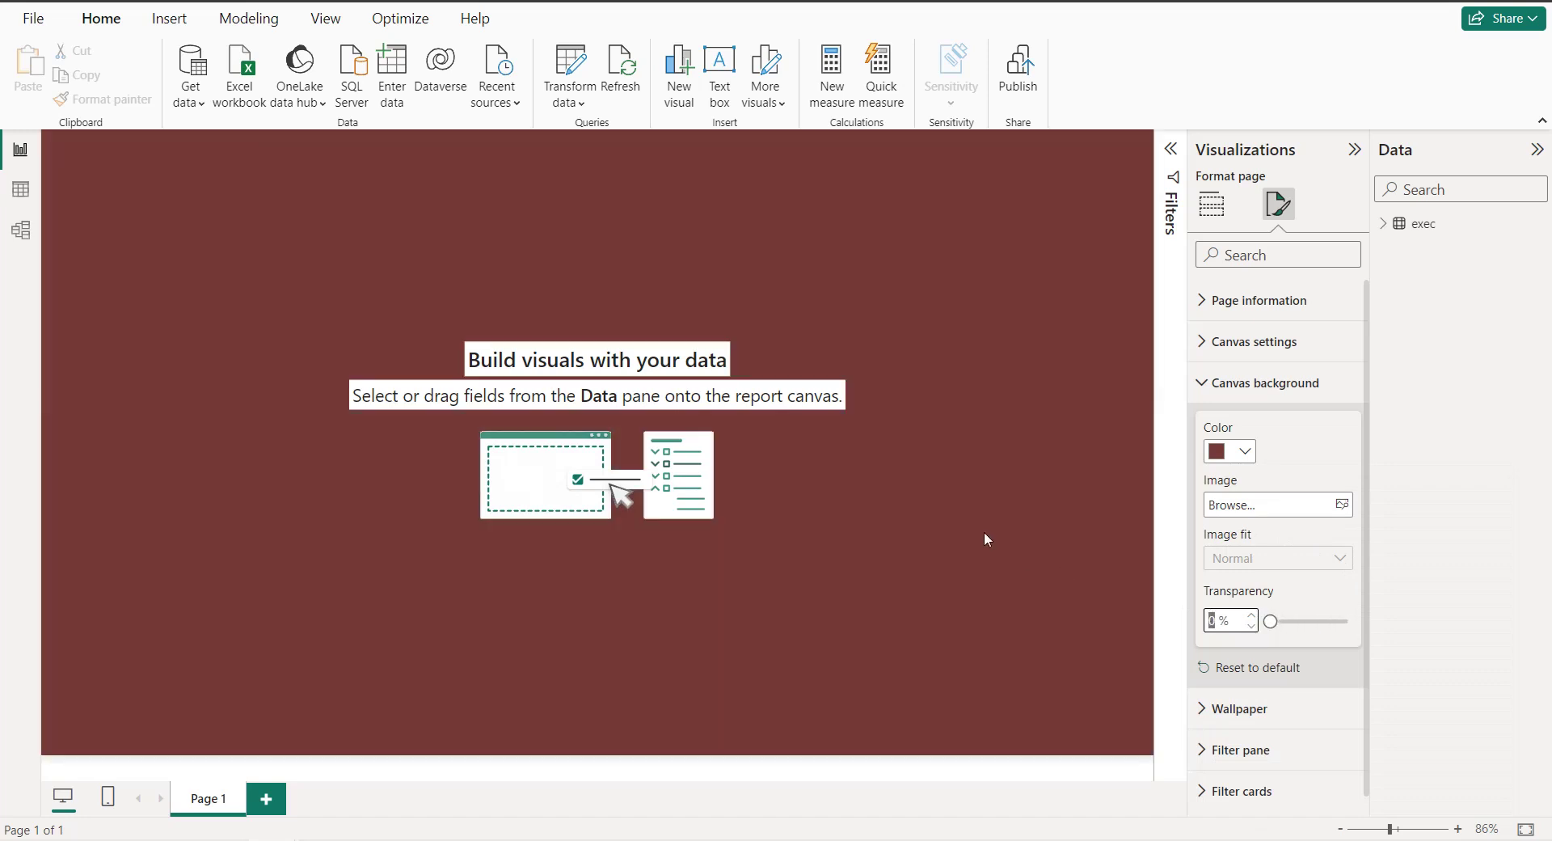
Step: Add a card showing the distinct count of data.Season and rename its field to "Total seasons"
left_click(1214, 208)
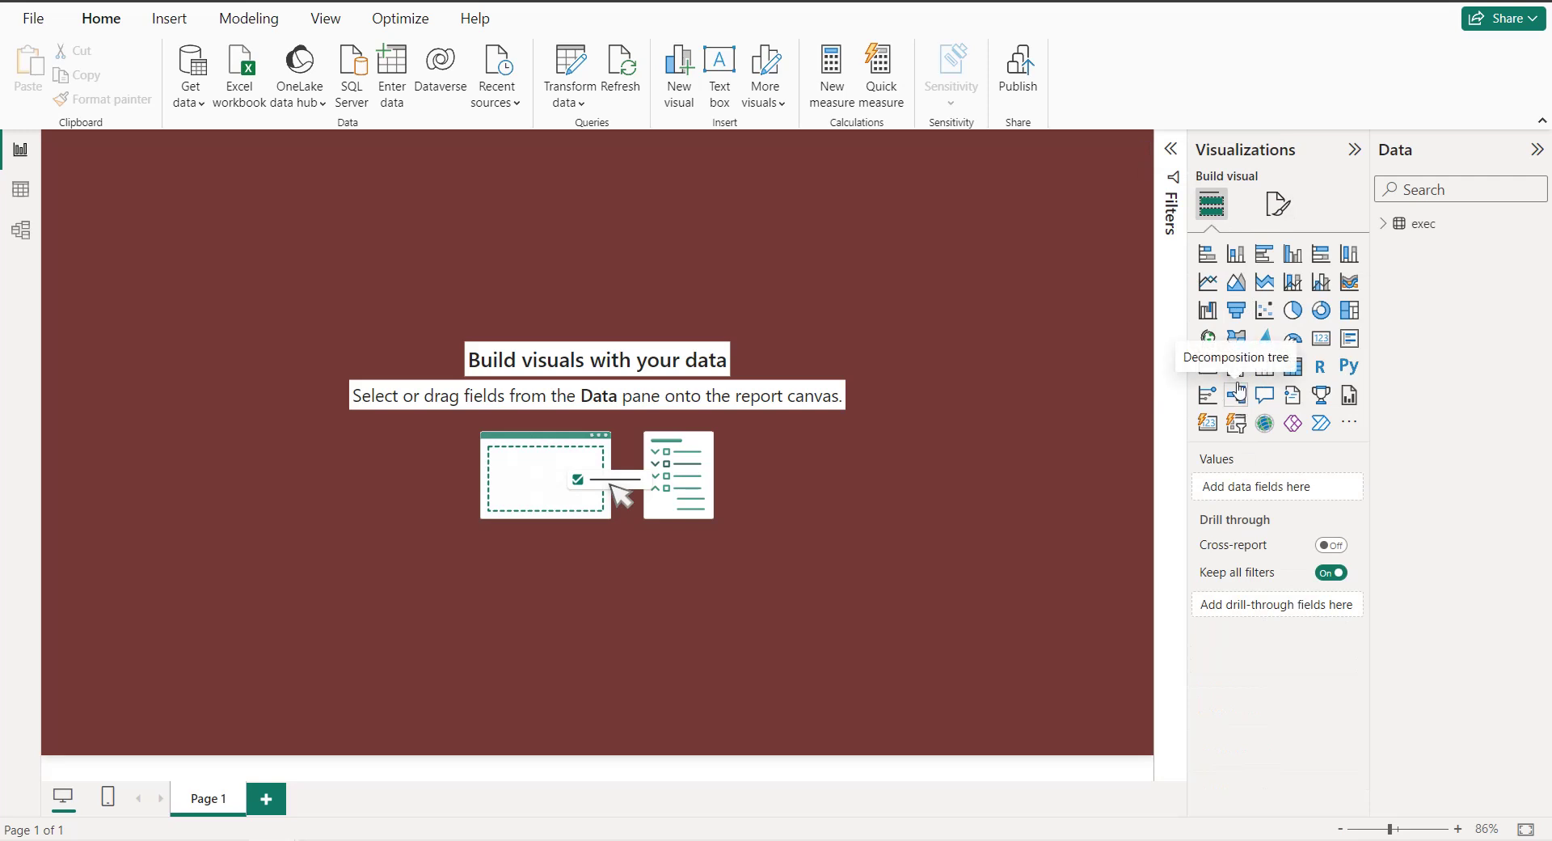
left_click(1320, 339)
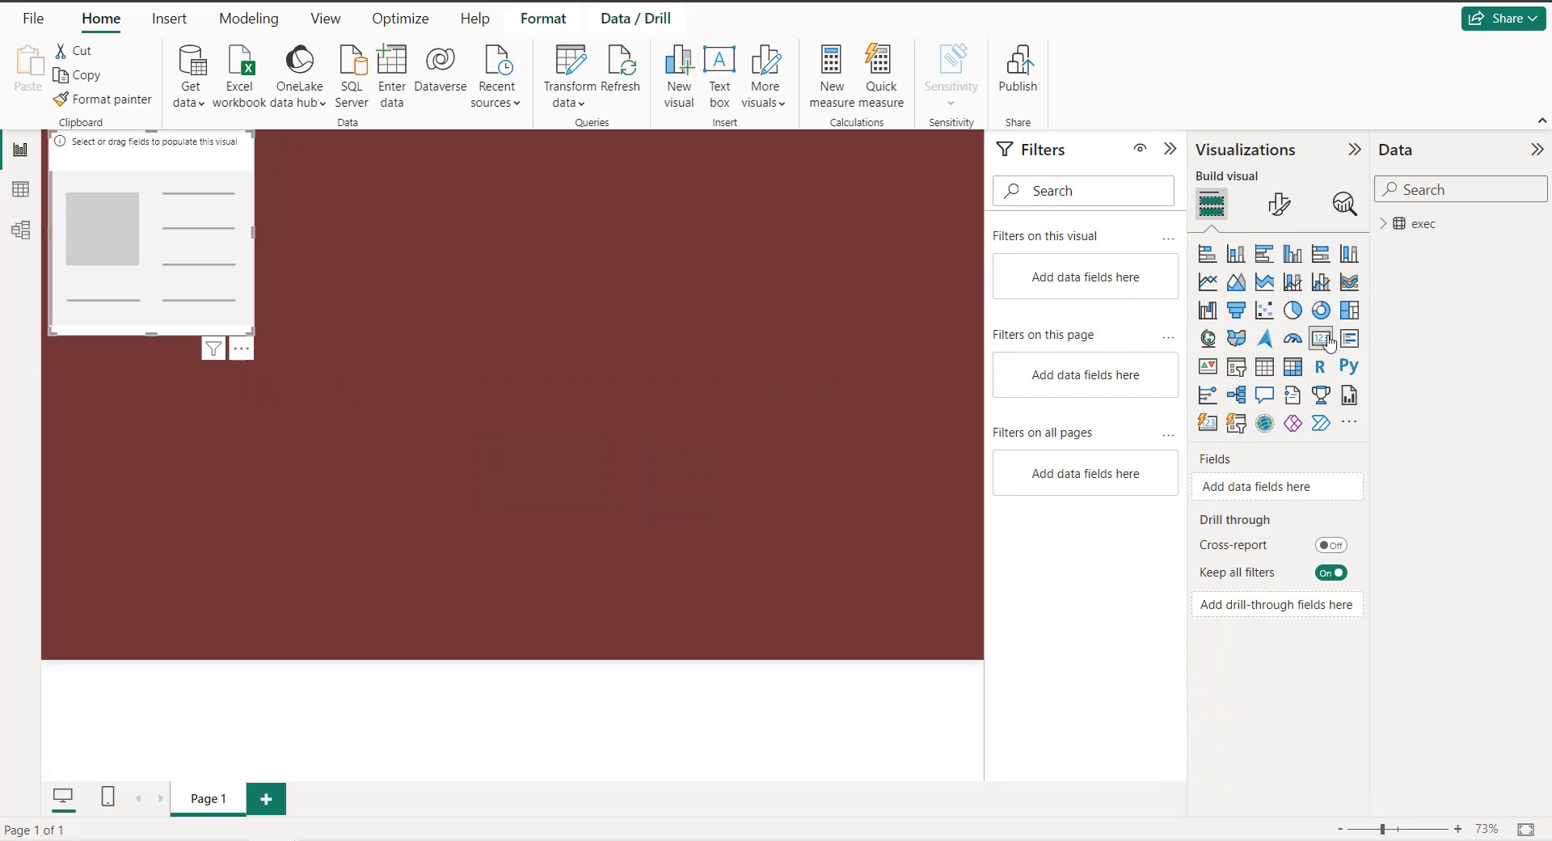
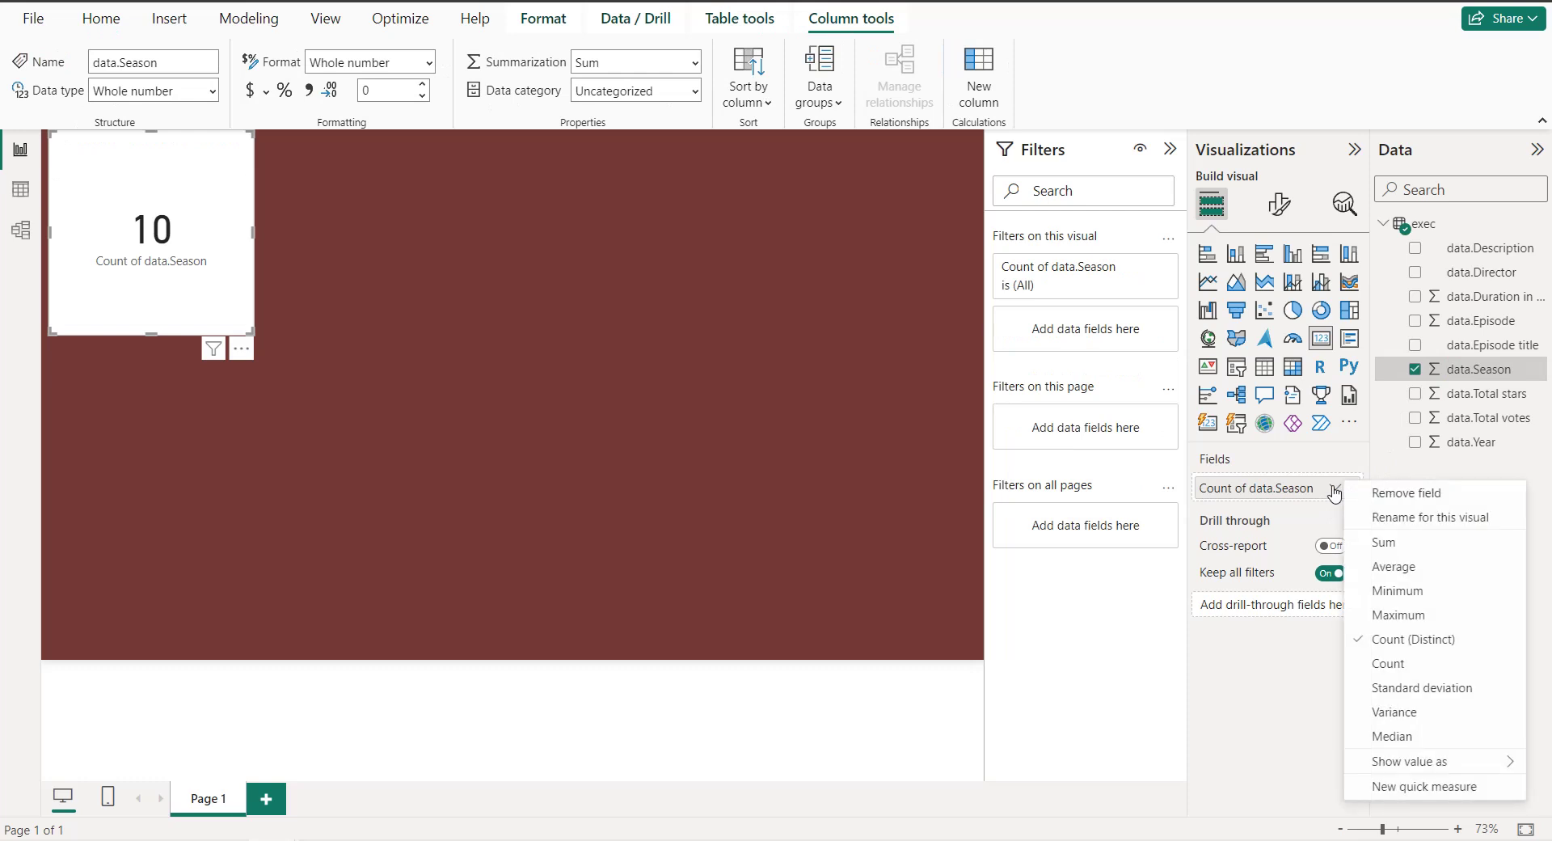
left_click(1373, 521)
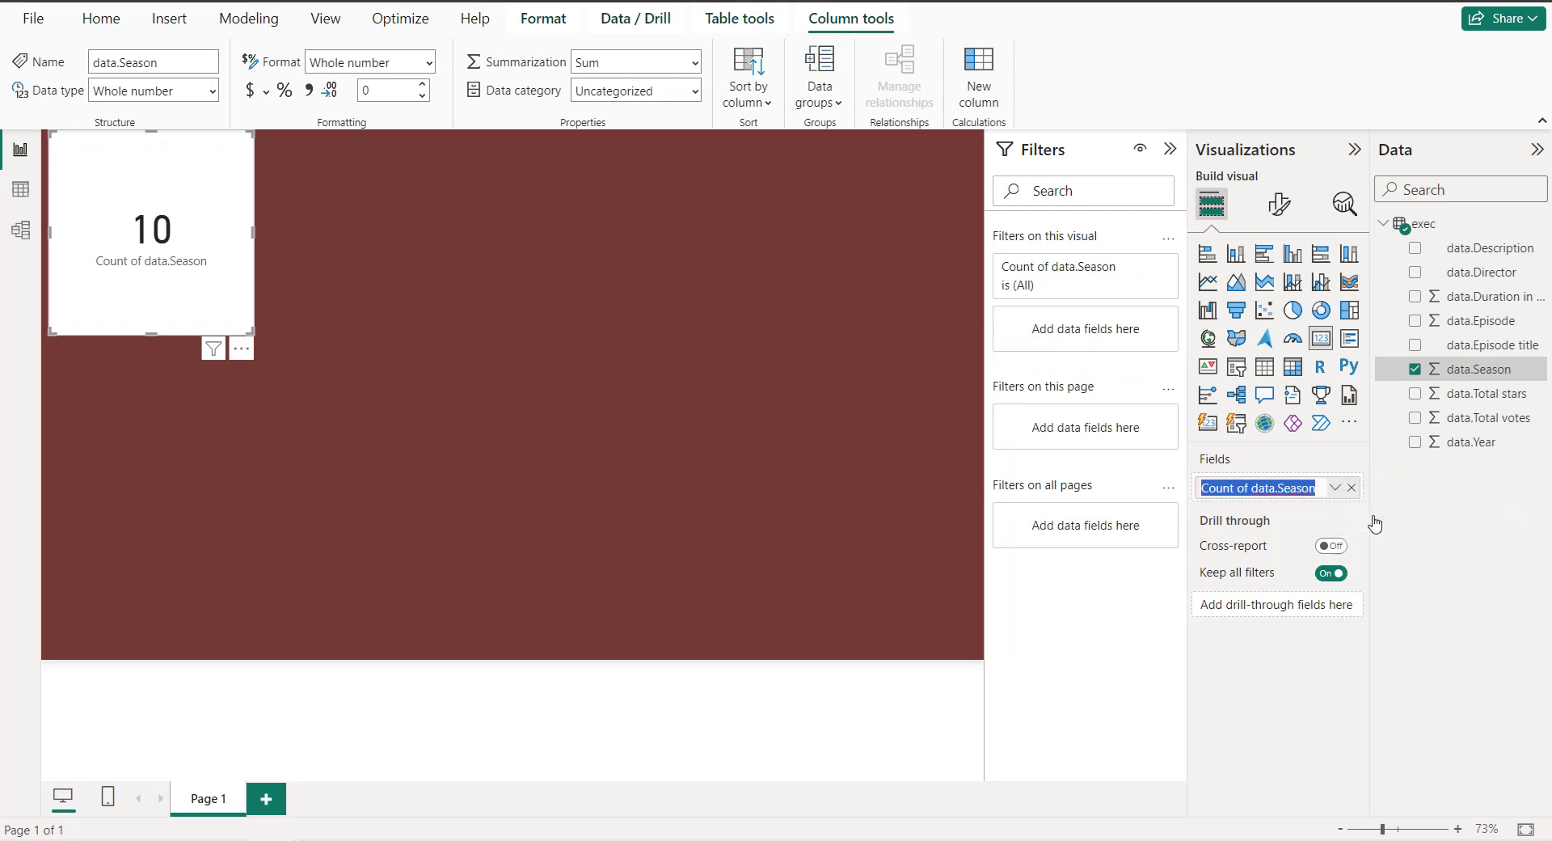
type("Total seasons")
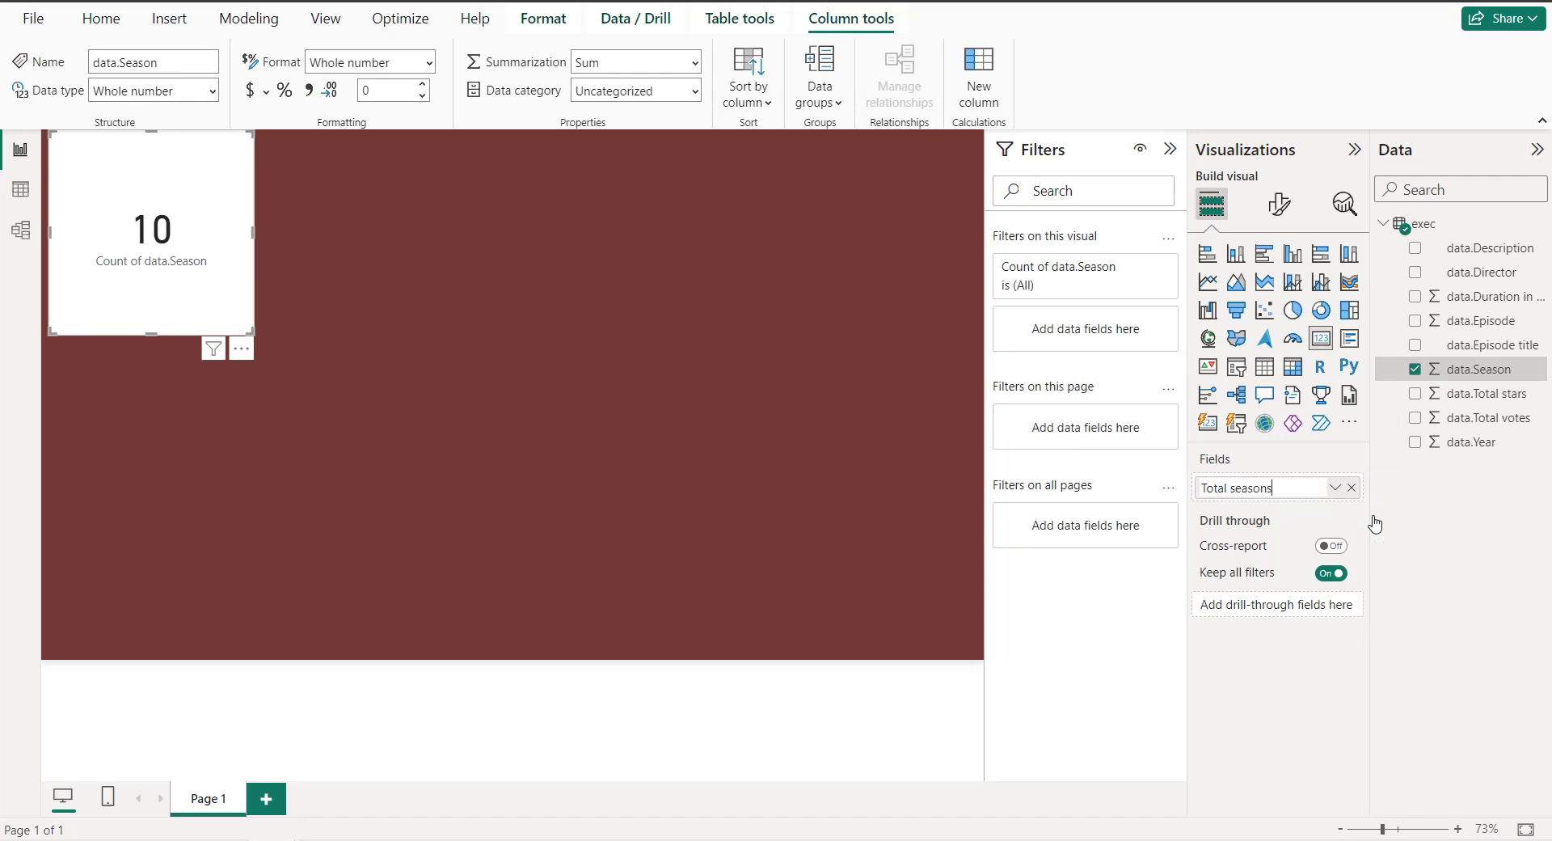
key("Return")
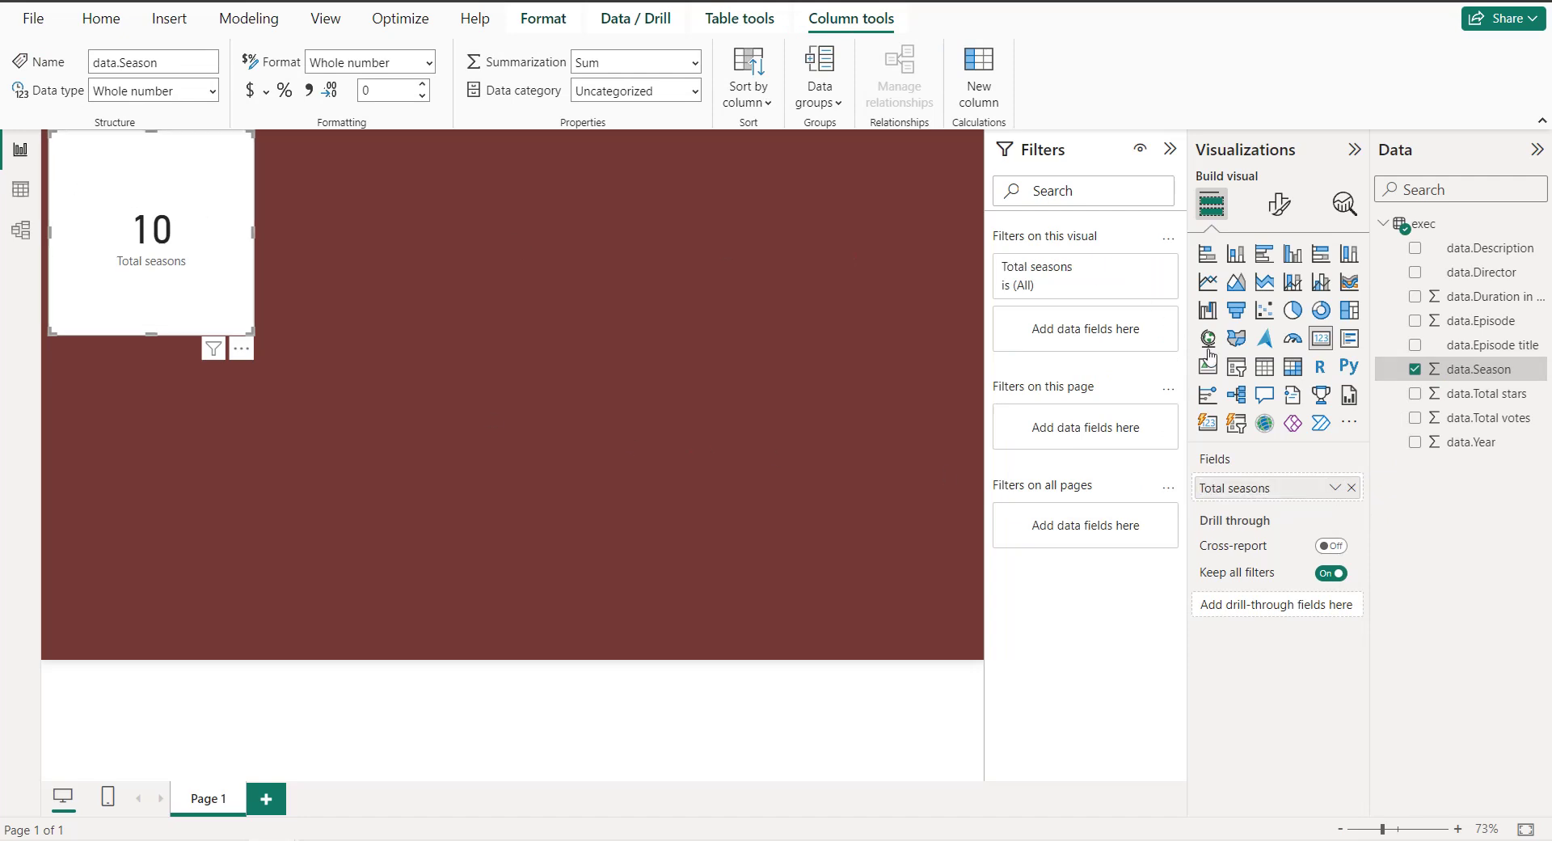
Step: Turn off the background of the Total seasons card
left_click(1277, 210)
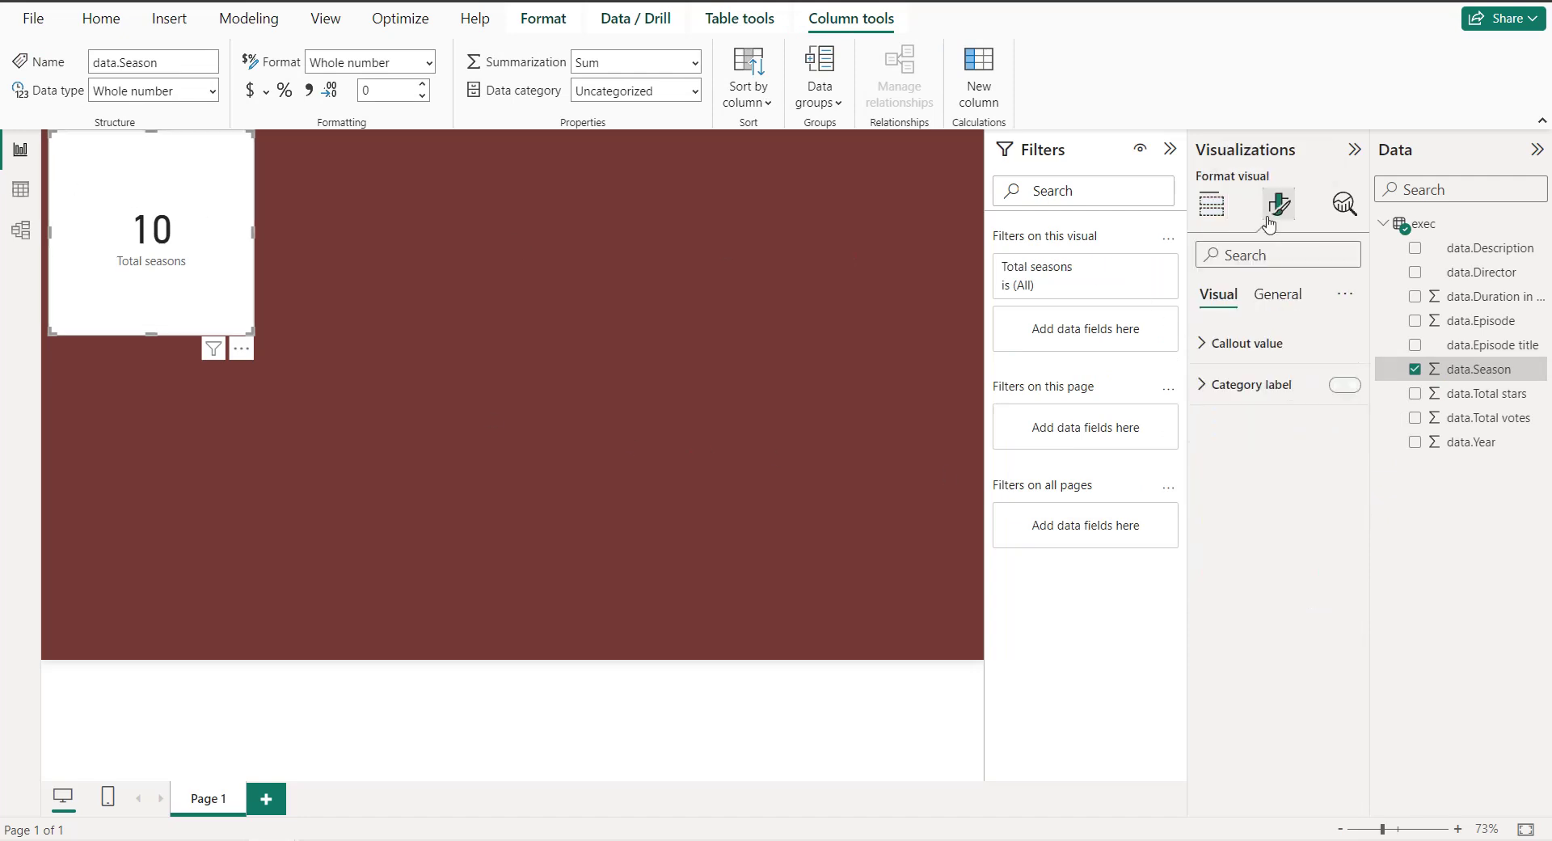
left_click(1276, 297)
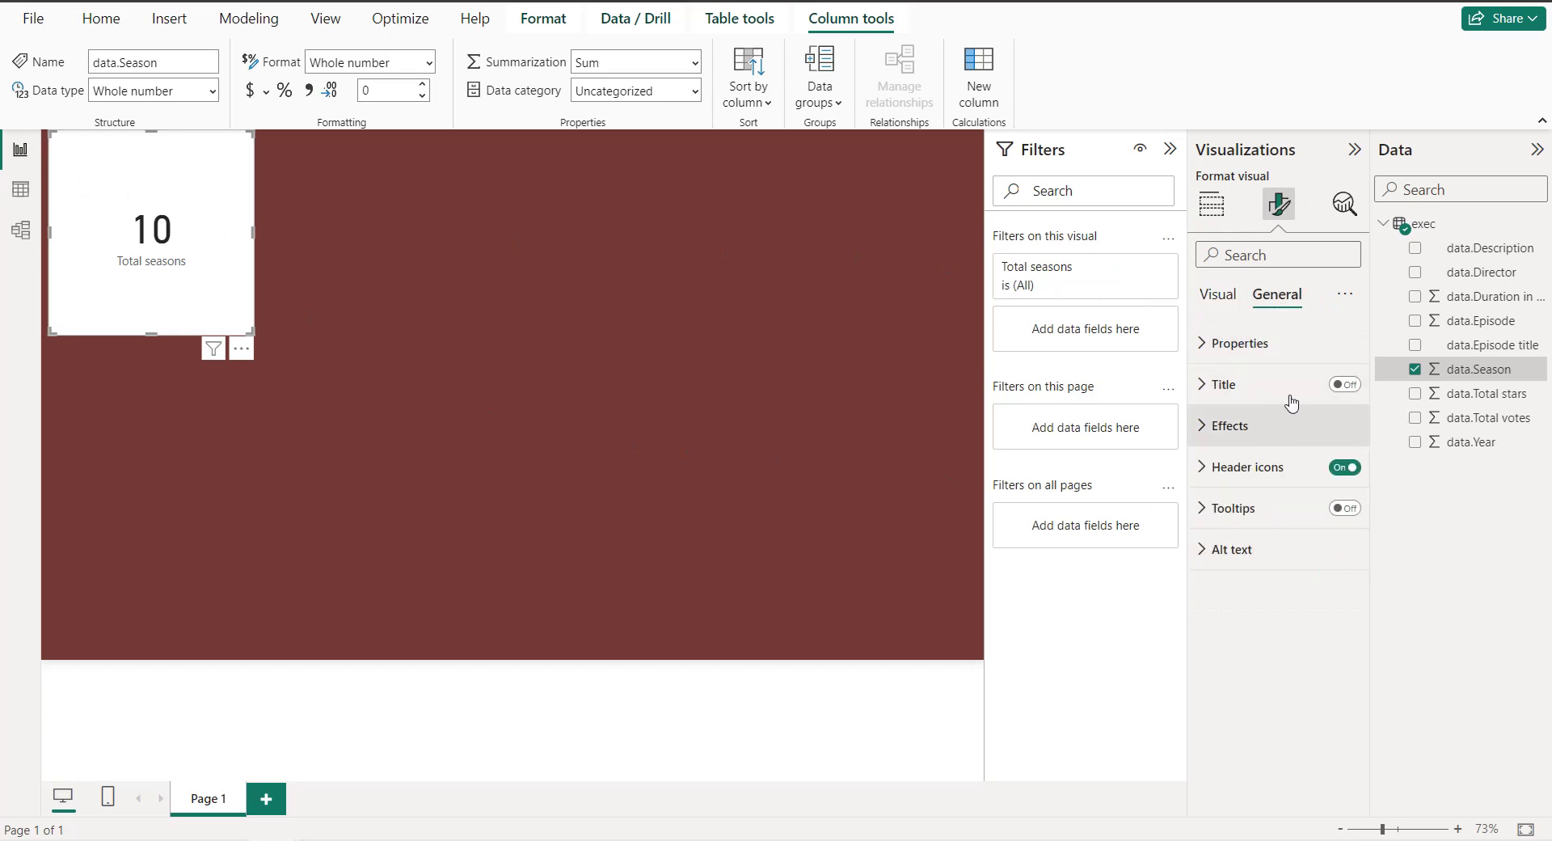
left_click(1286, 435)
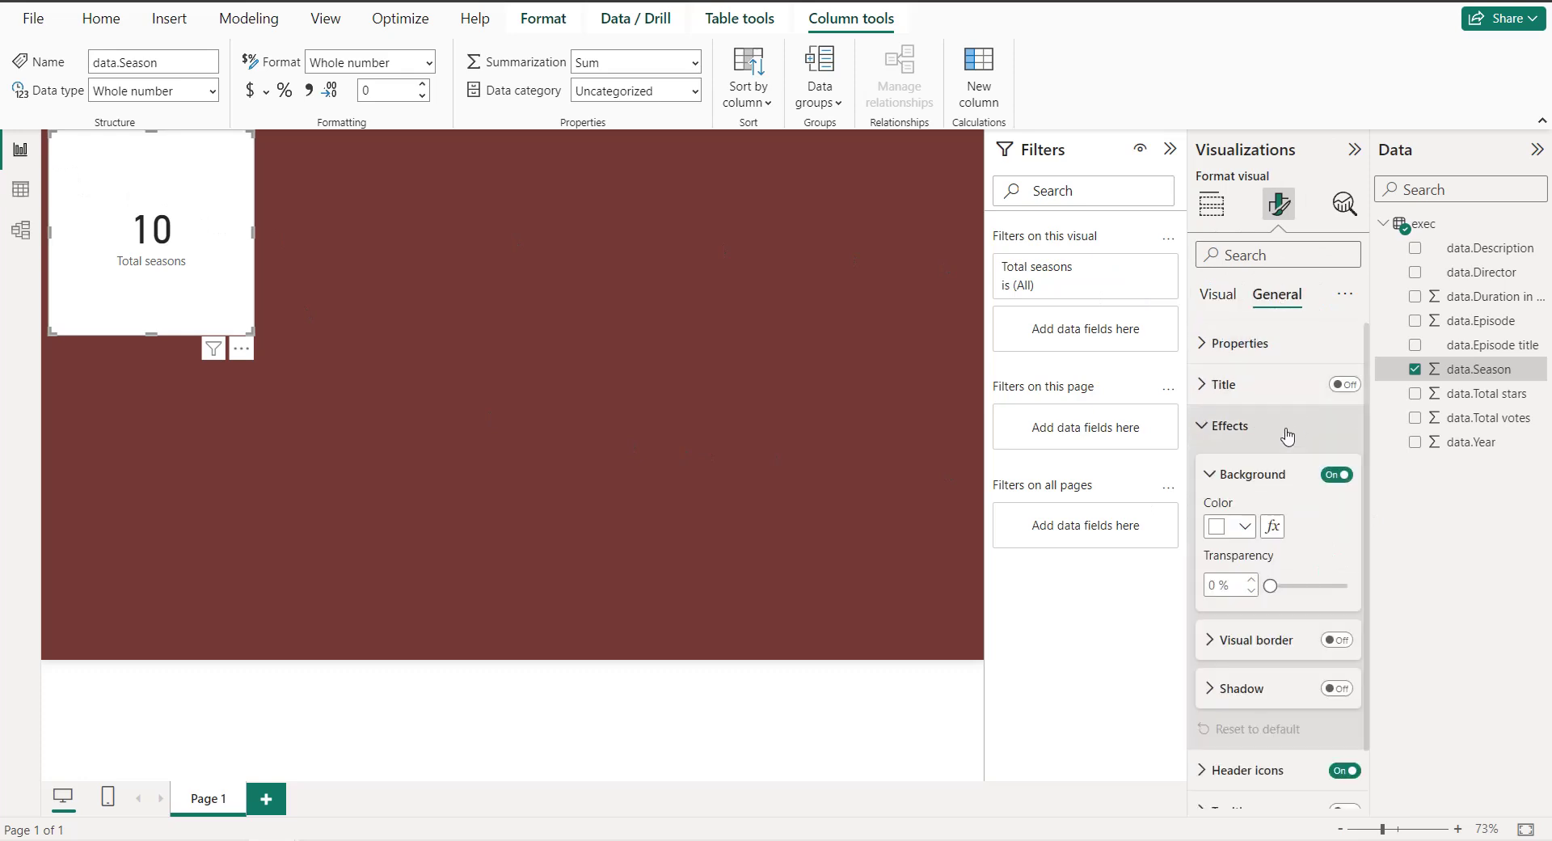
left_click(1337, 476)
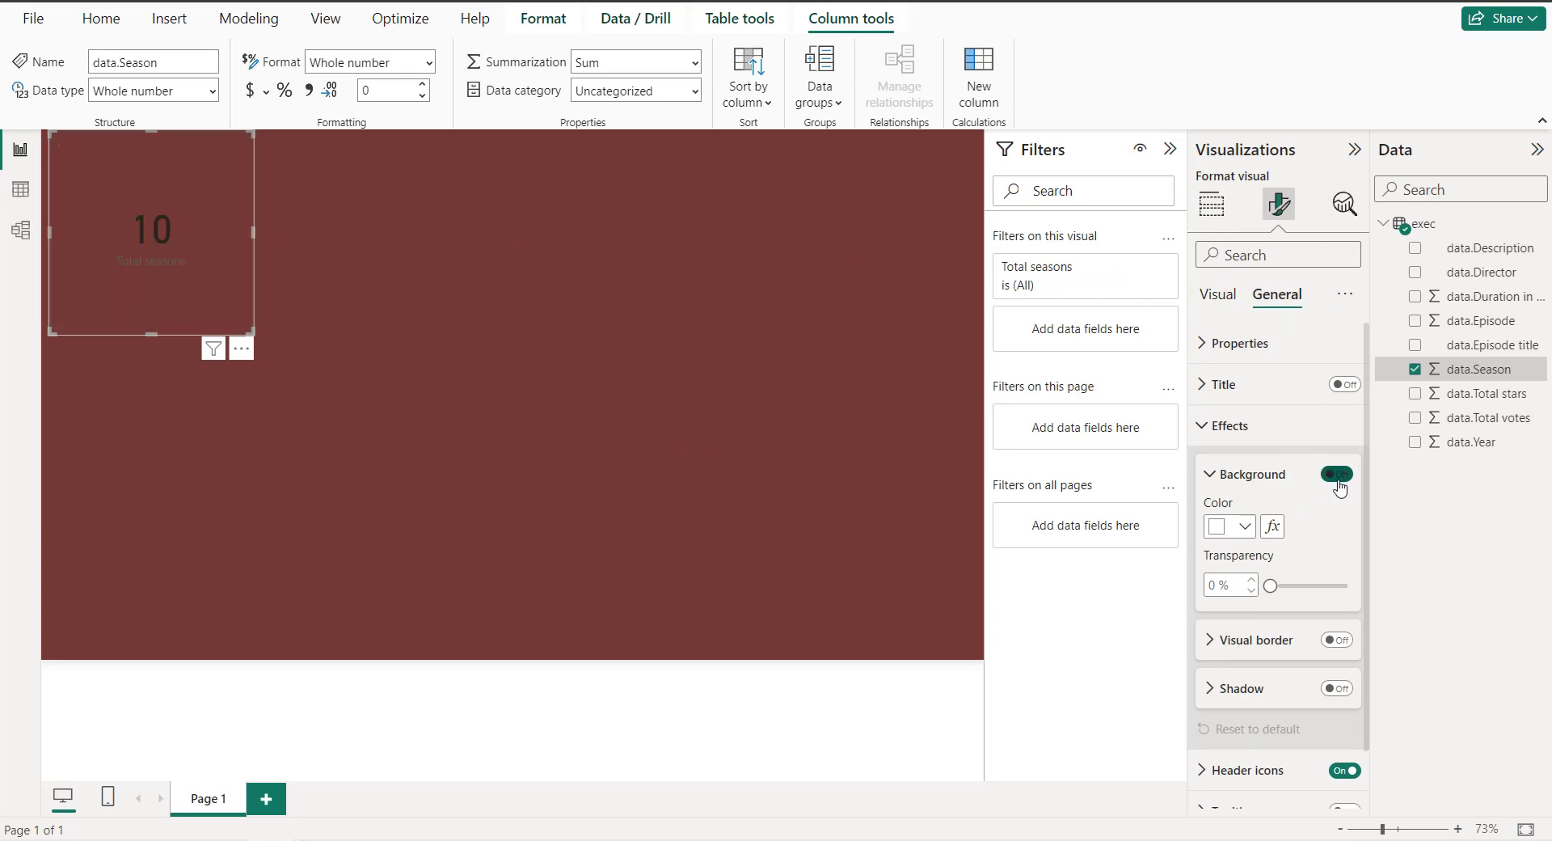
Step: Turn on the Total seasons card's visual border with colour #F8E7D8 and 20 px rounded corners
scroll(1248, 515, "down", 1)
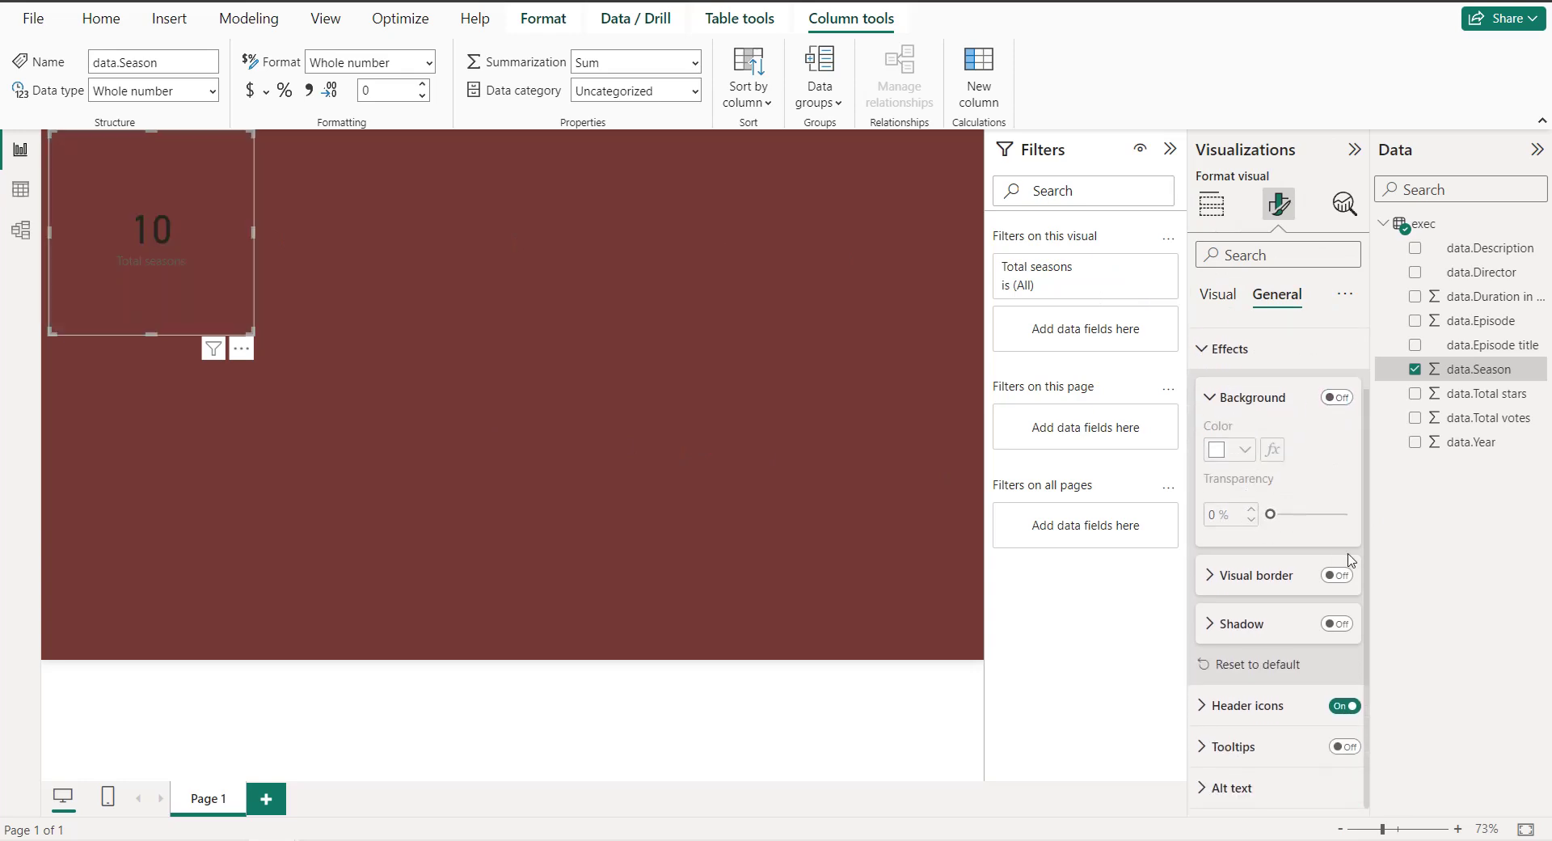
left_click(1337, 575)
left_click(1224, 575)
scroll(1224, 582, "down", 2)
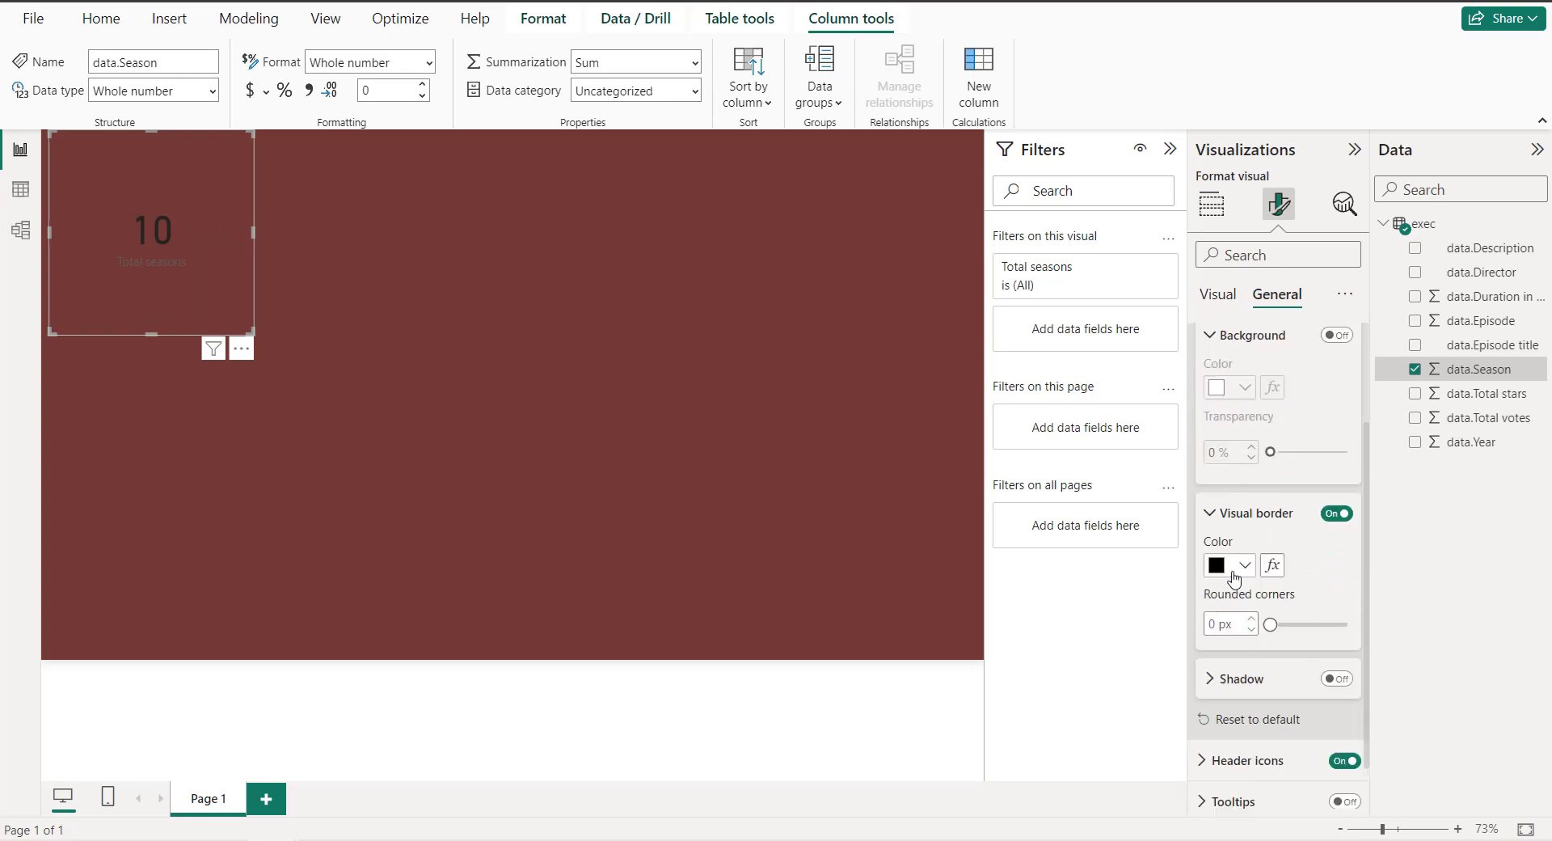
left_click(1237, 510)
left_click(1242, 465)
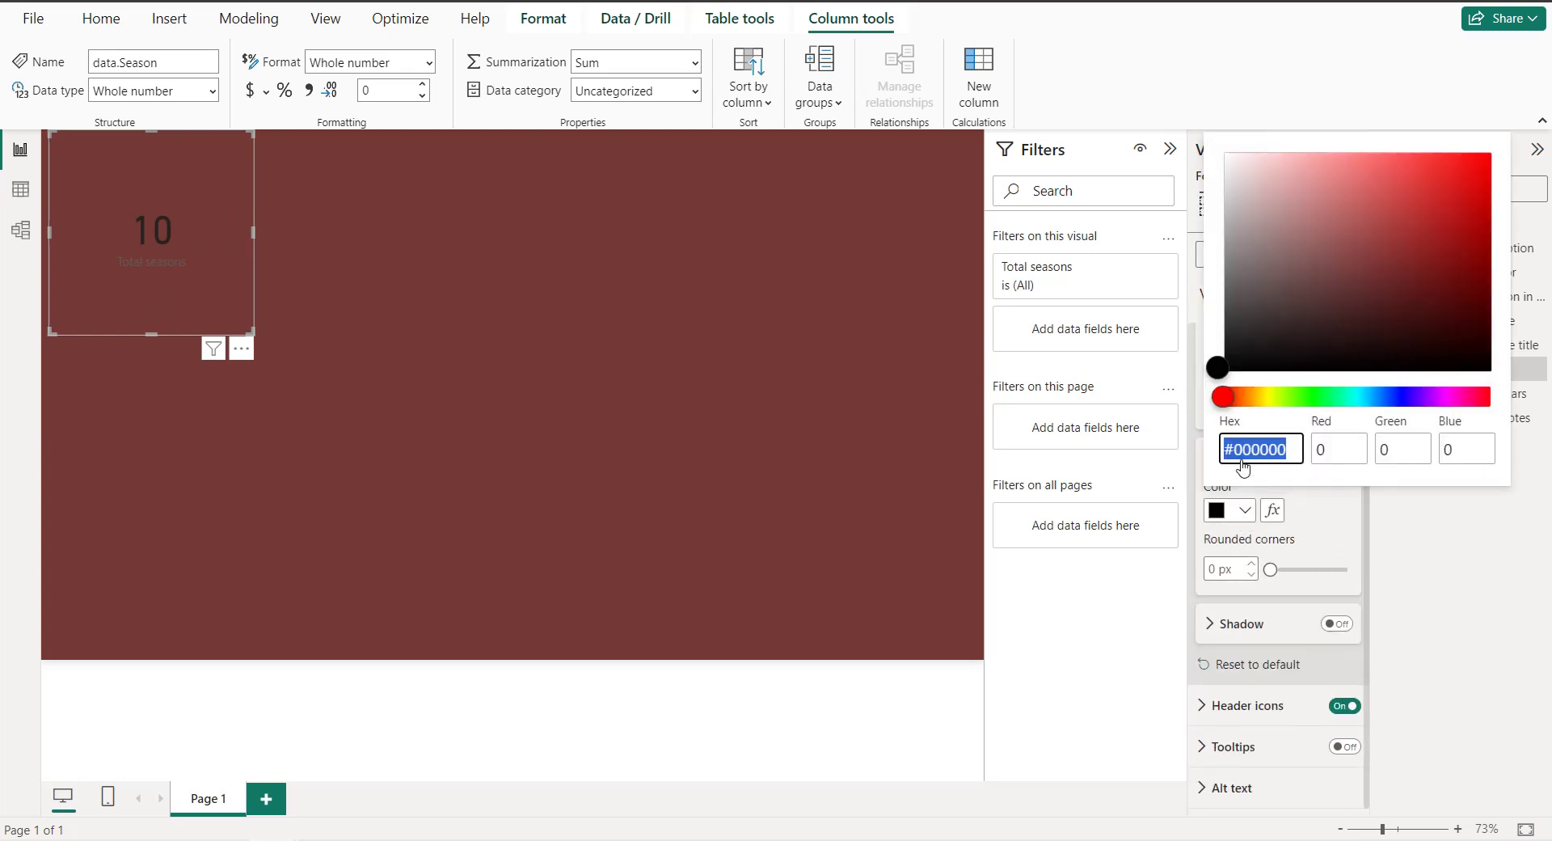
type("f8e")
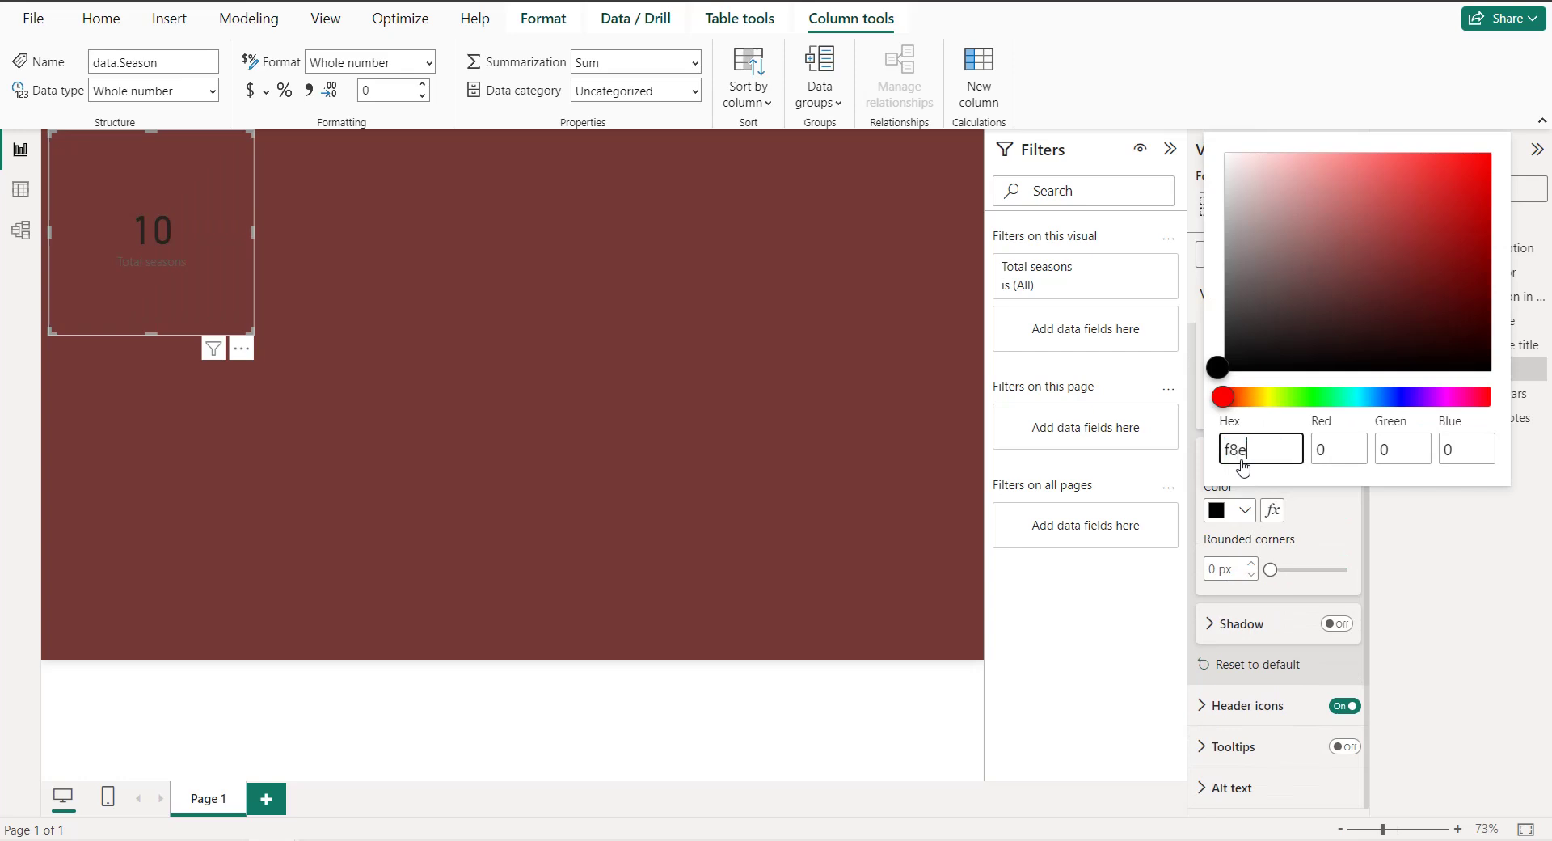
type("7d8")
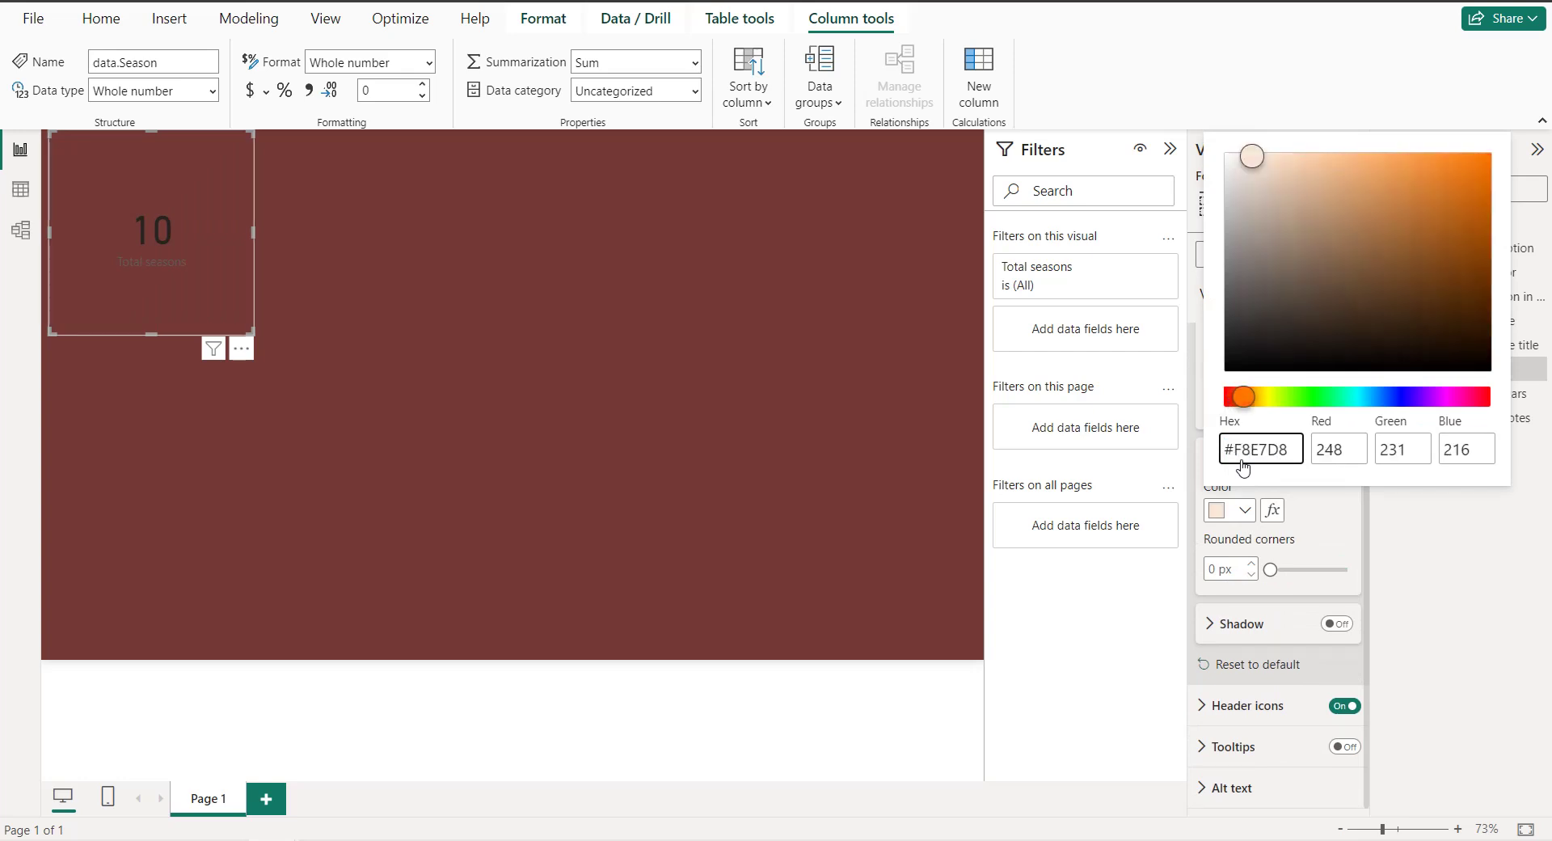
left_click(1216, 573)
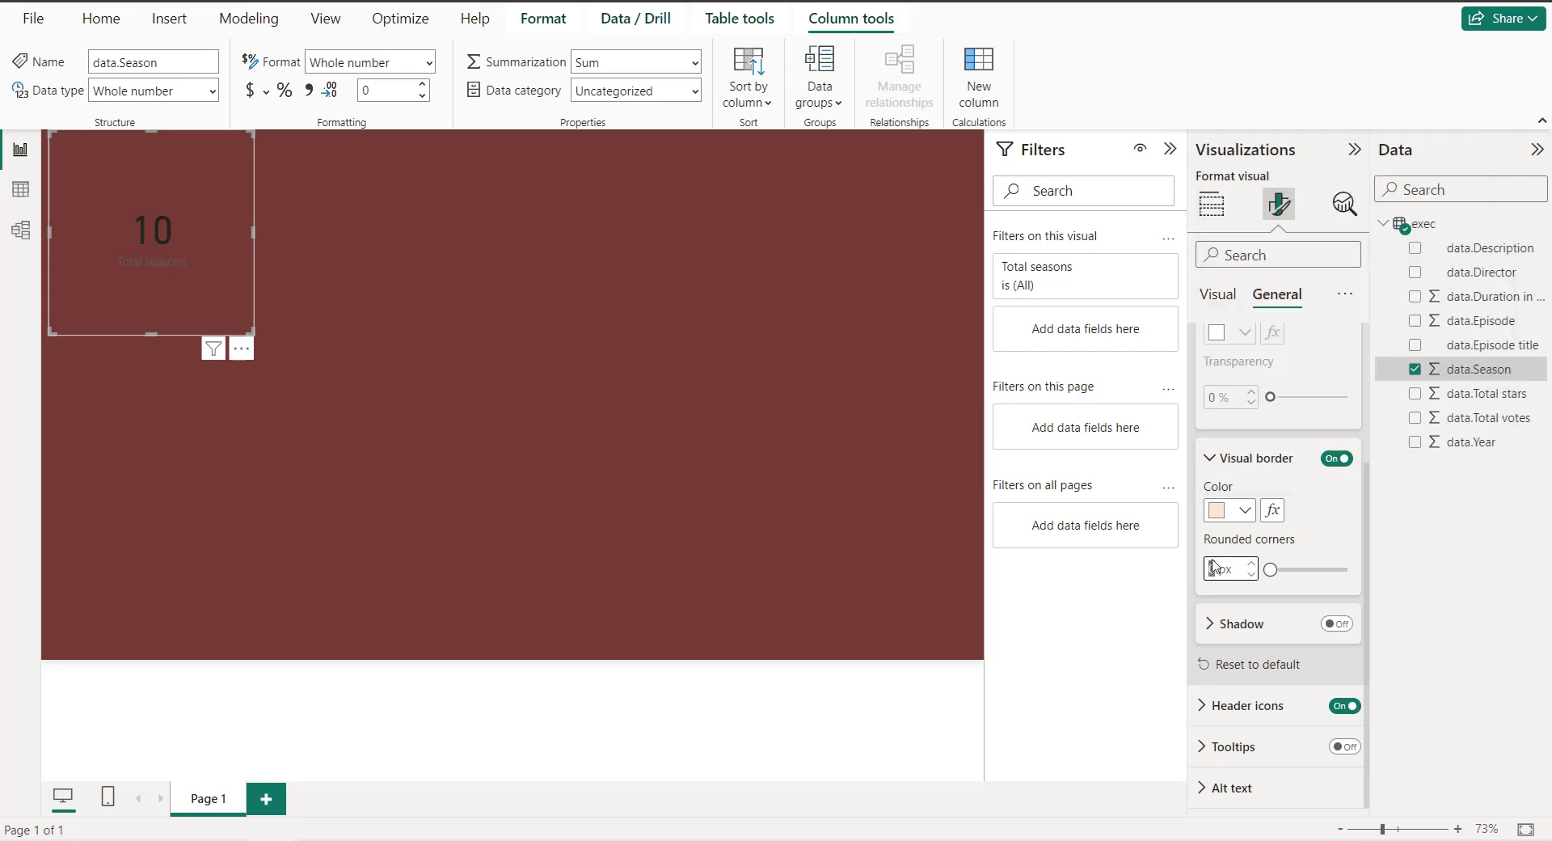
type("20")
Step: Set the Total seasons card's callout value to colour #F8E7D8 and font size 25
left_click(1232, 311)
left_click(1252, 344)
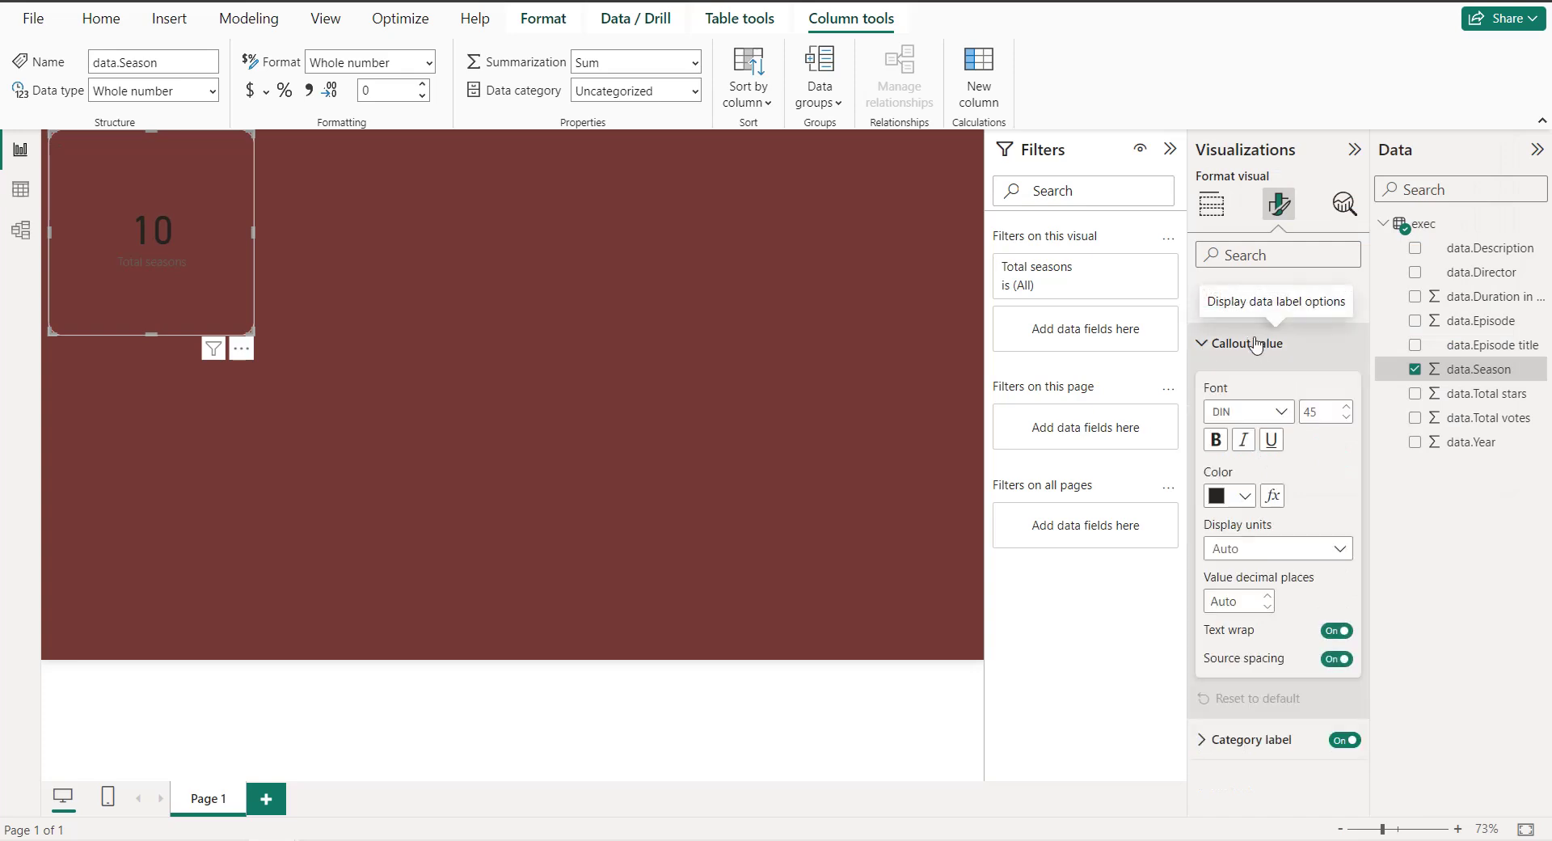
left_click(1244, 495)
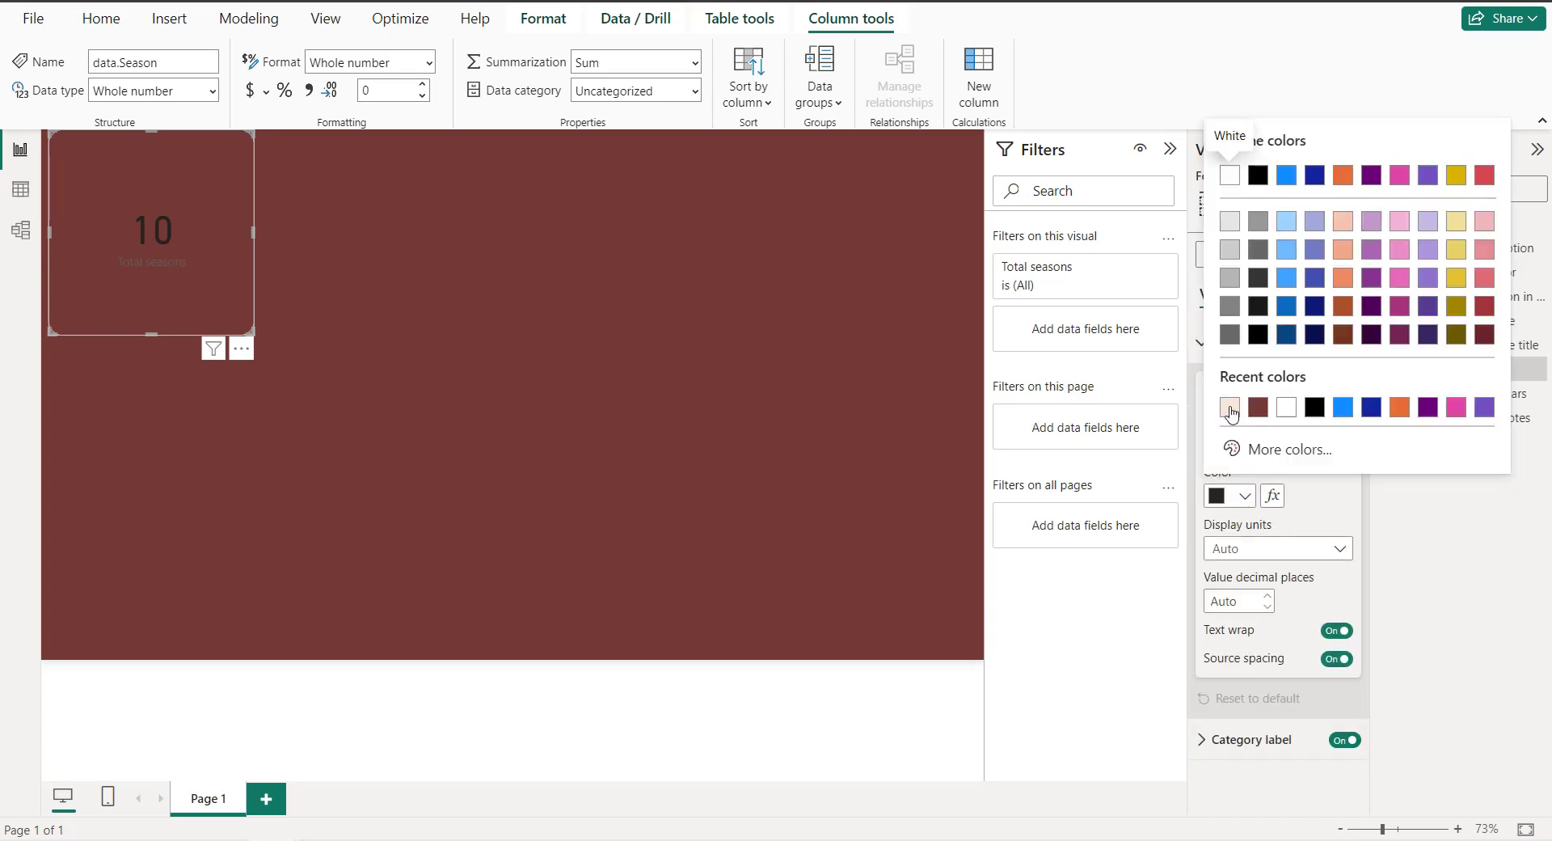
left_click(1230, 411)
double_click(1323, 412)
type("25")
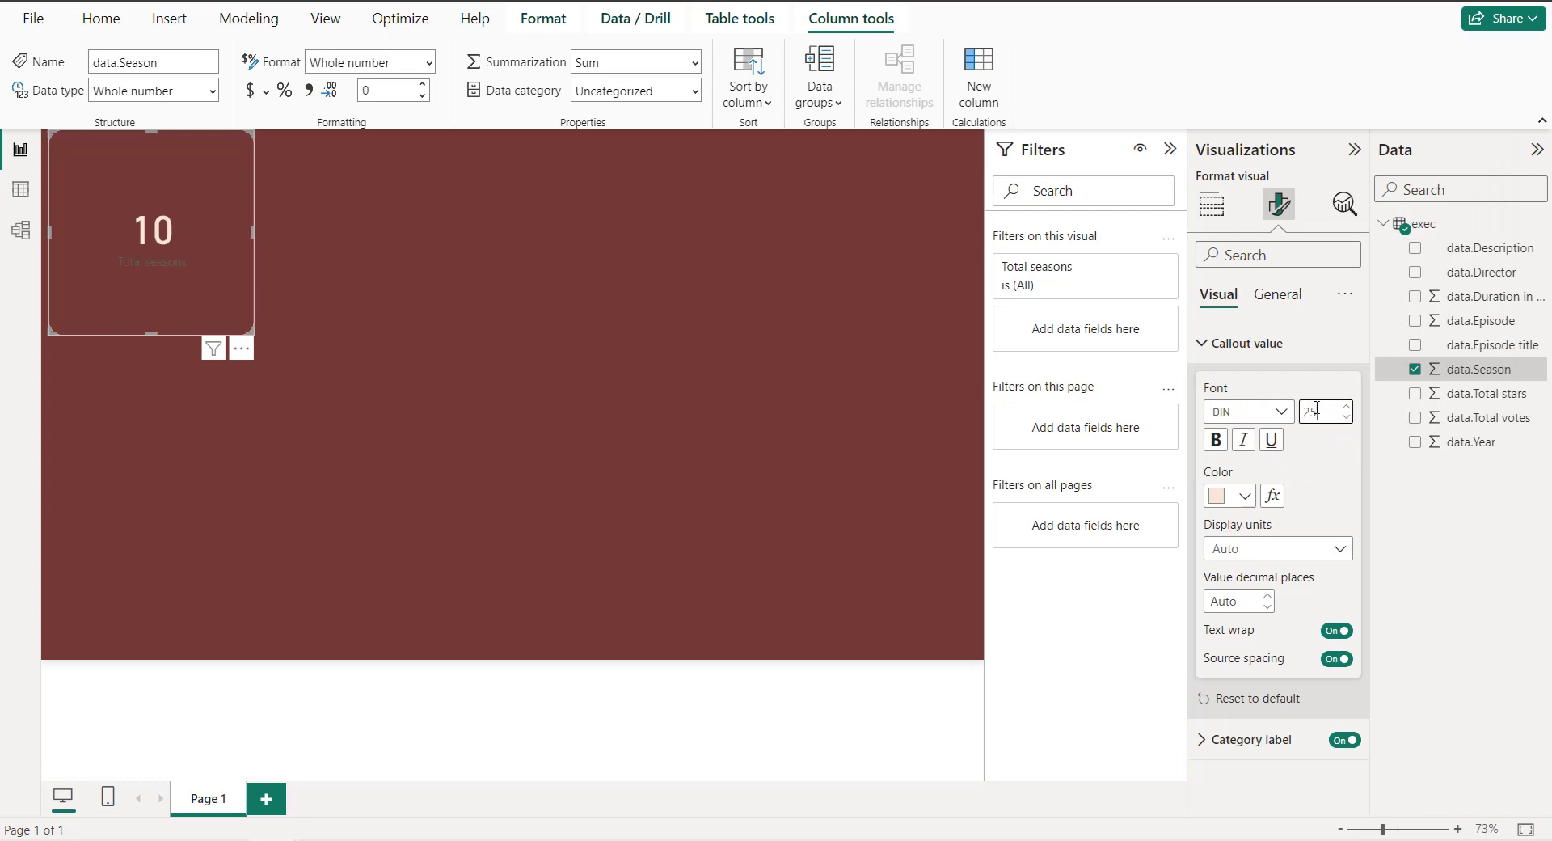
left_click(1324, 455)
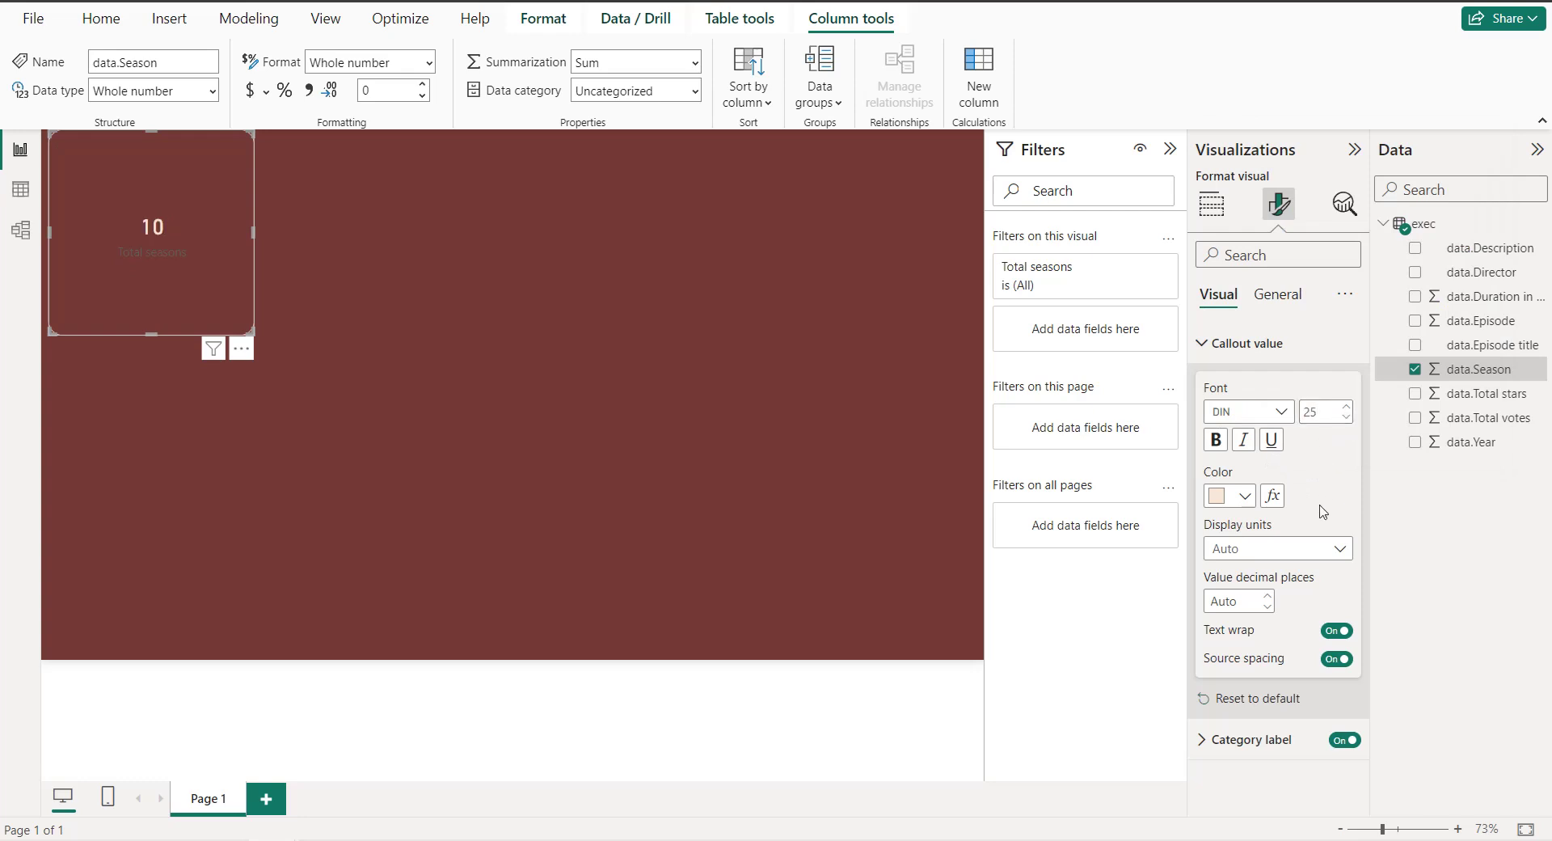
Step: Set the Total seasons card's category label colour to #F8E7D8
left_click(1241, 360)
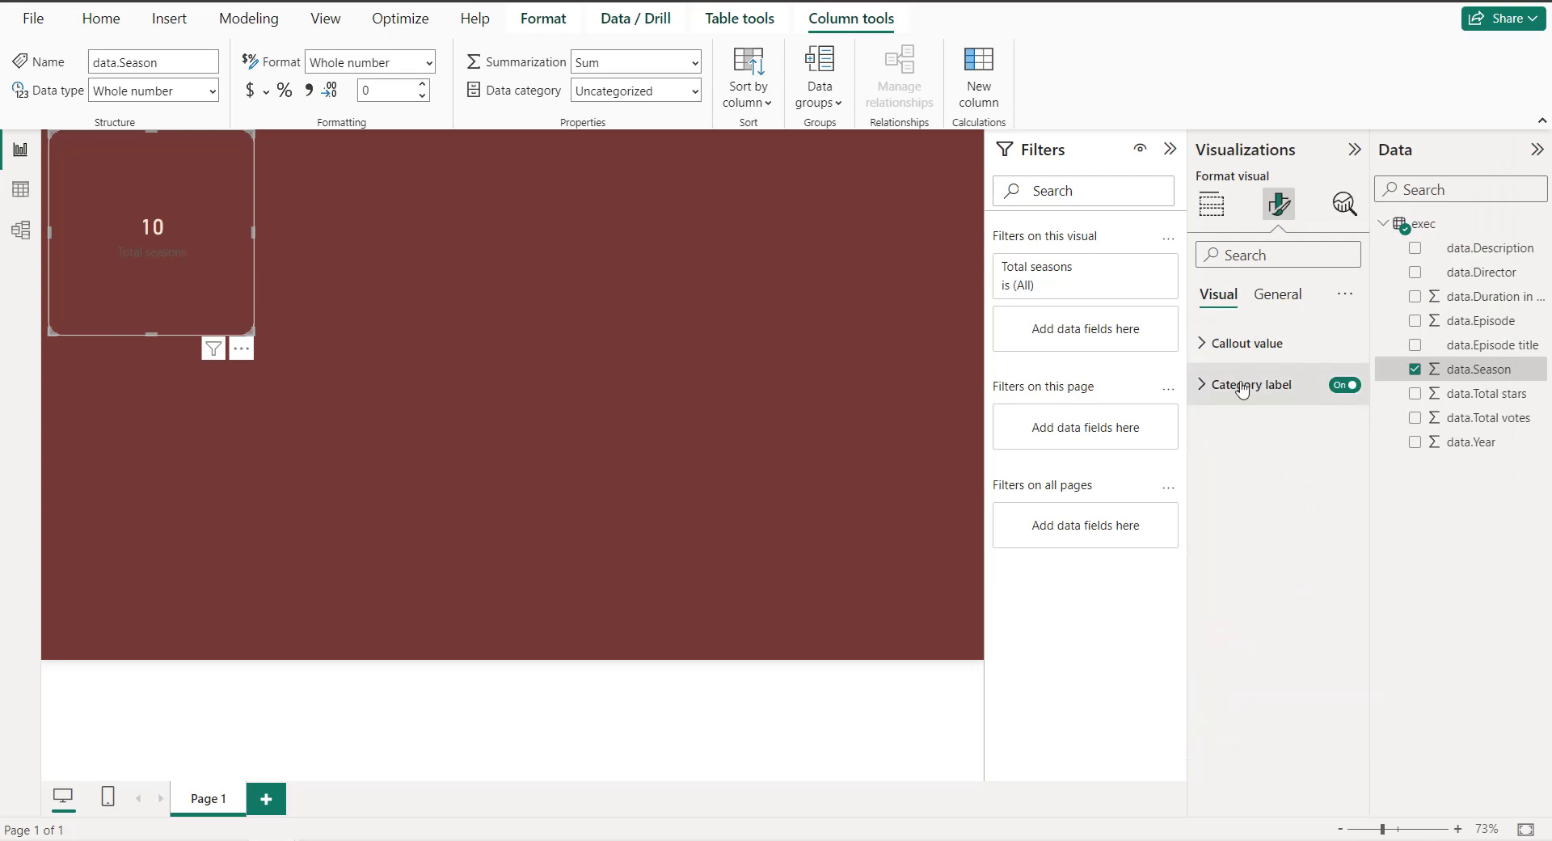
left_click(1239, 384)
left_click(1237, 538)
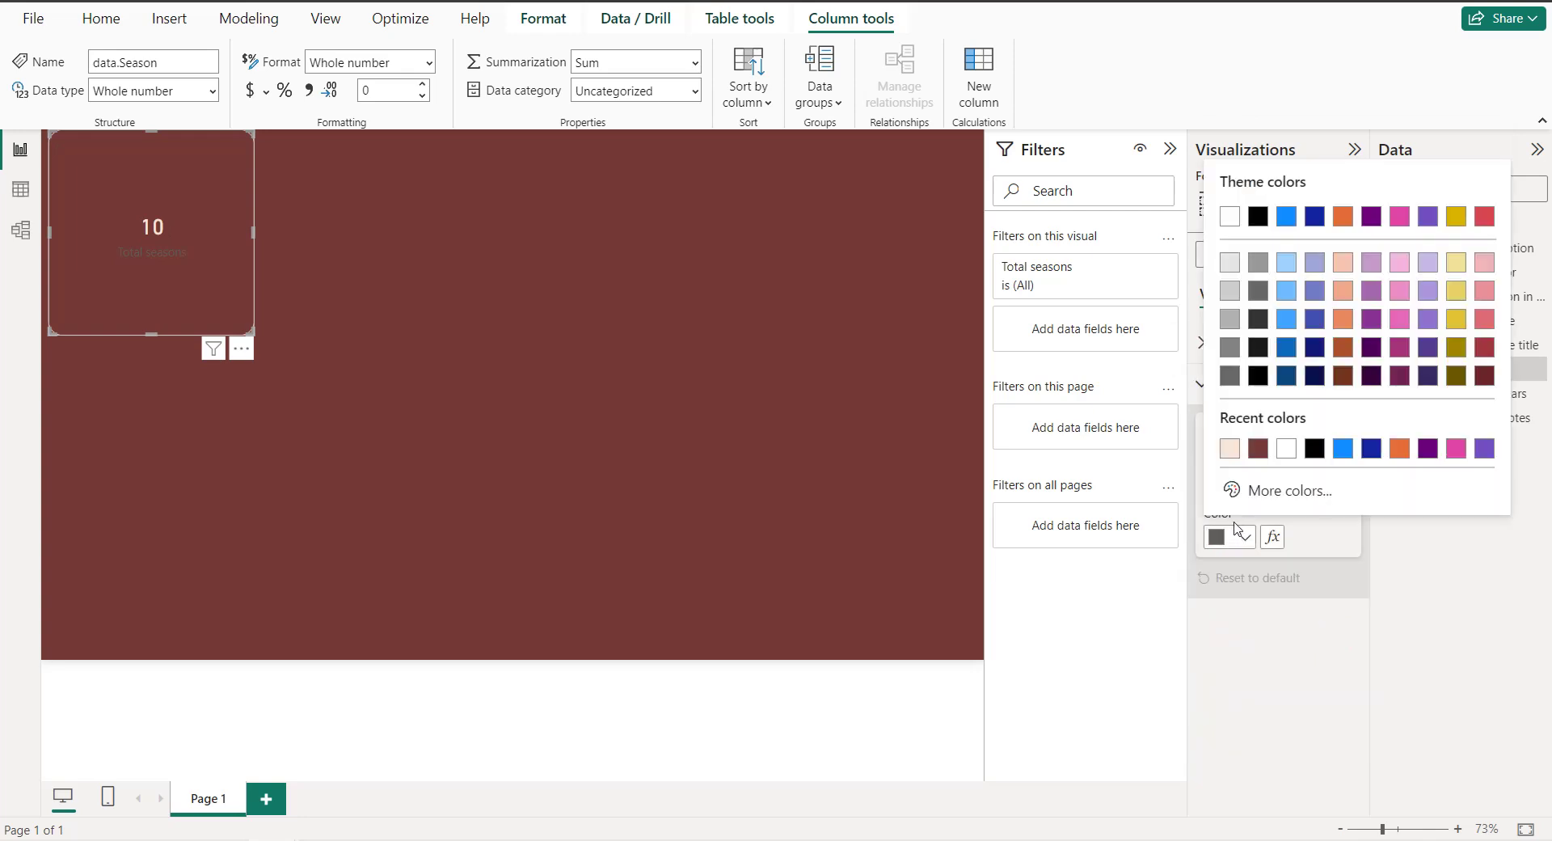
left_click(1233, 451)
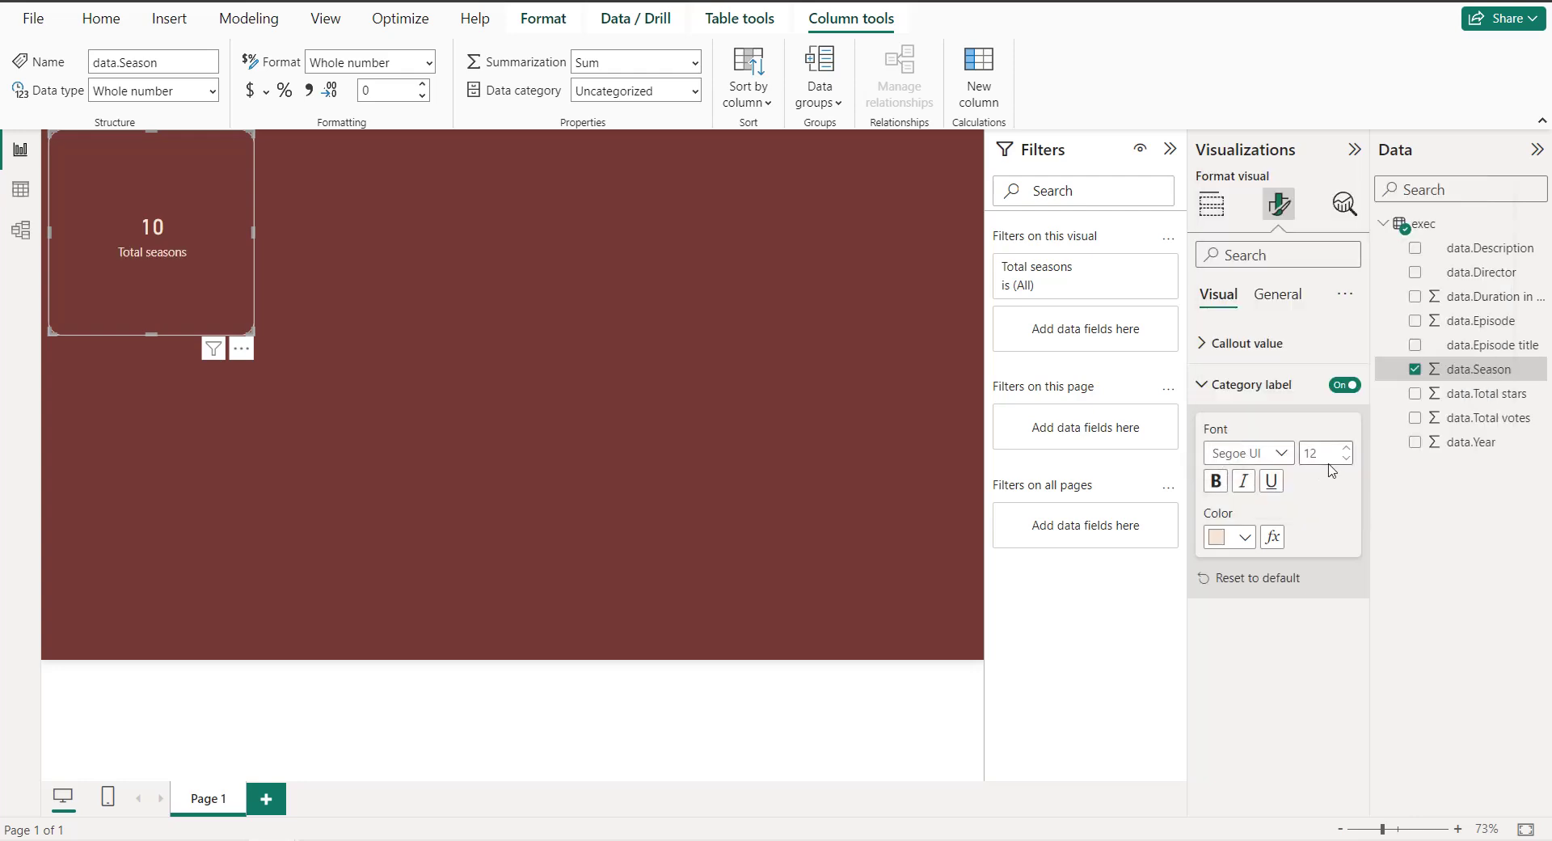
Step: Shrink the Total seasons card to a compact rectangle and place it in the report page's upper-left corner
left_click_drag(174, 193, 177, 213)
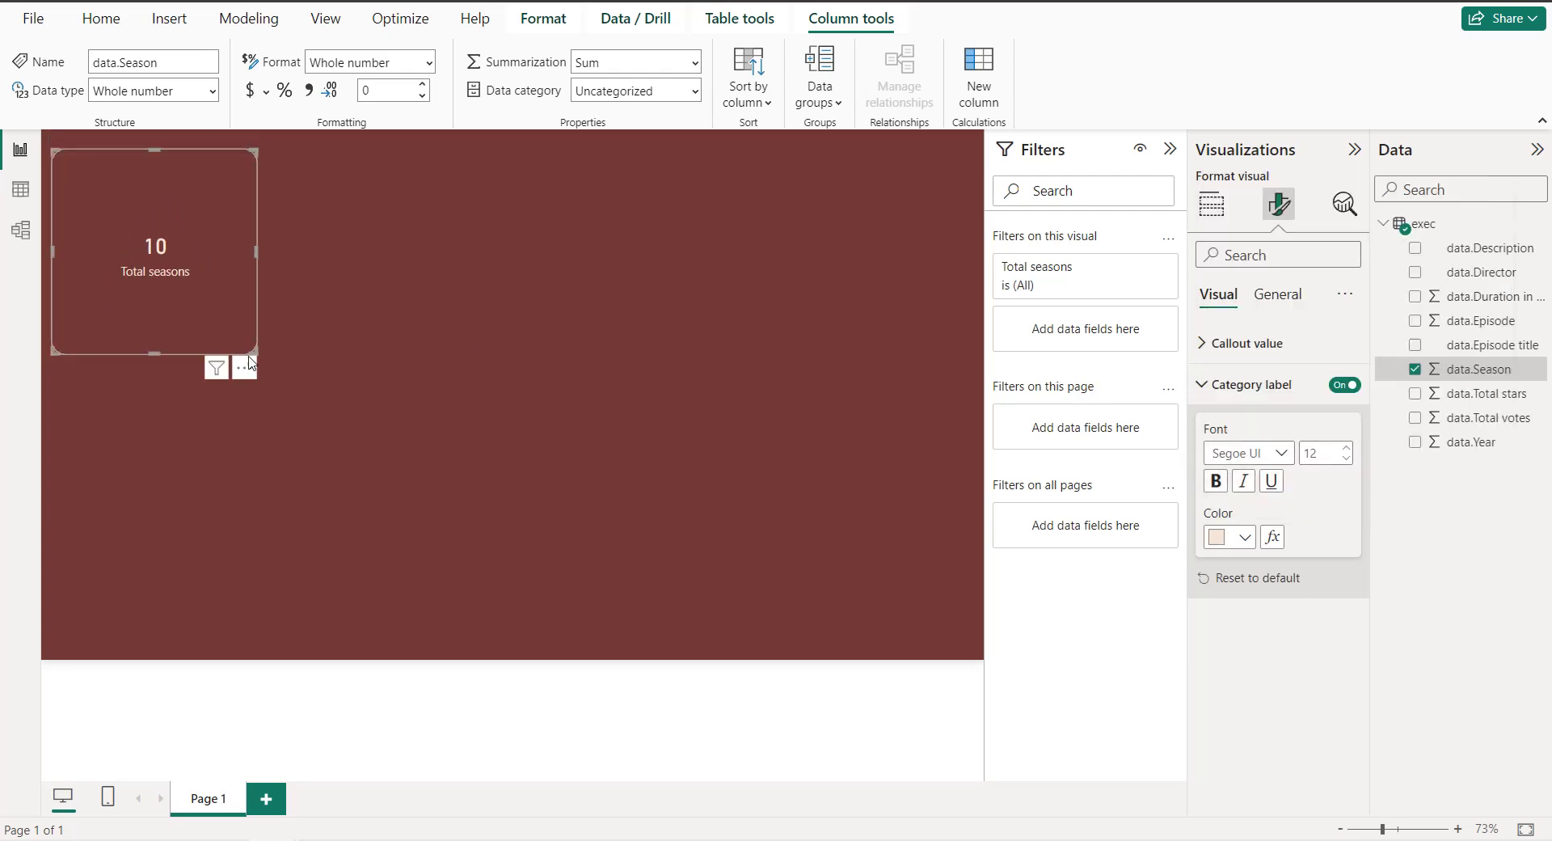
left_click_drag(256, 353, 196, 209)
left_click_drag(173, 156, 173, 147)
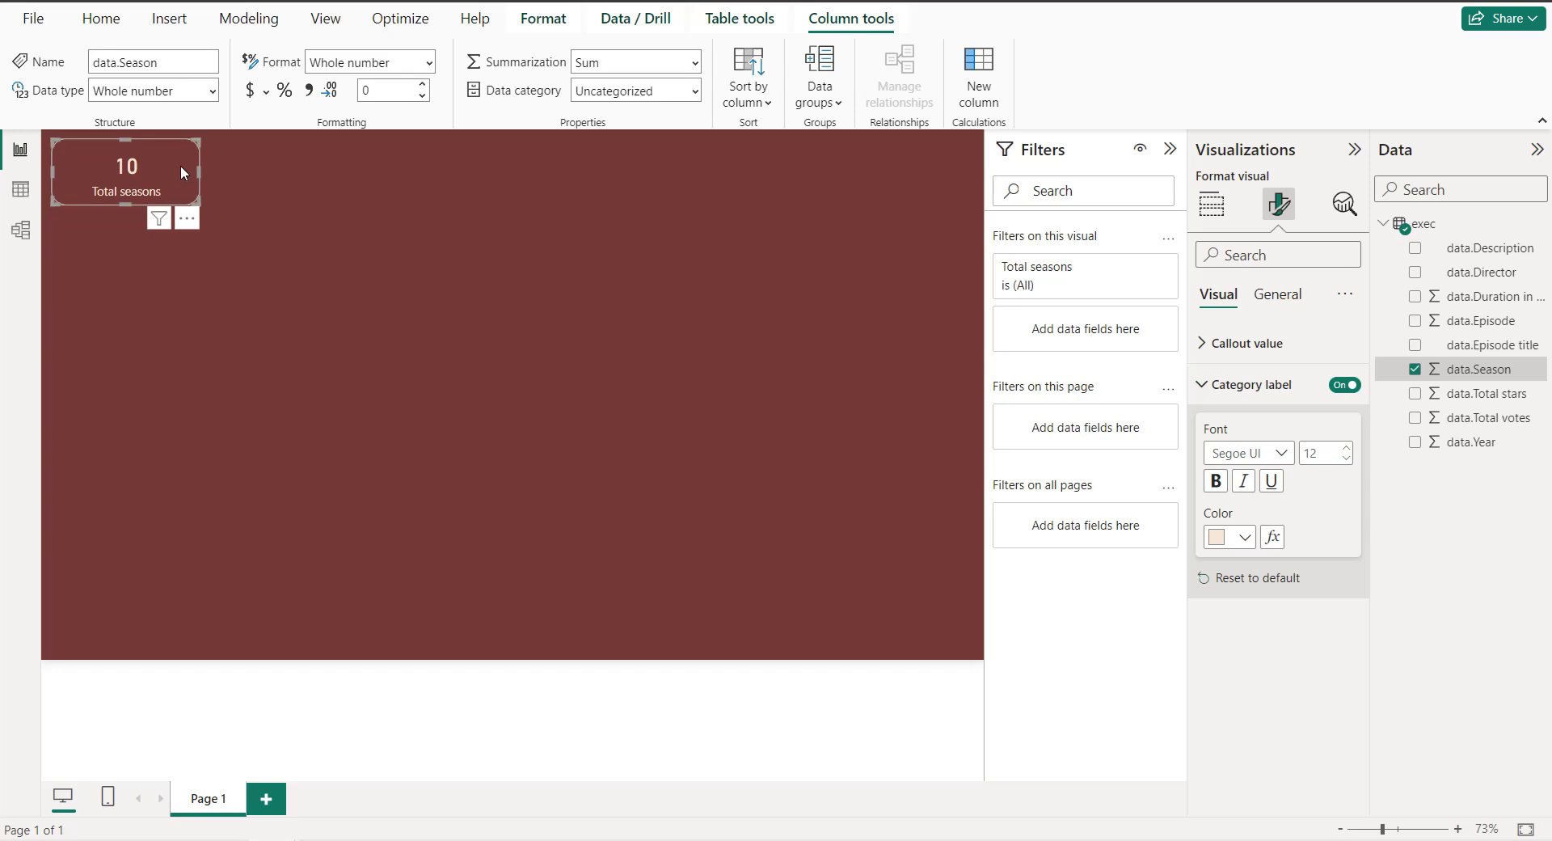
Step: Duplicate the Total seasons card five times on the report page
key("ctrl+v")
key("ctrl+v")
key("ctrl+v")
key("ctrl+v")
key("ctrl+v")
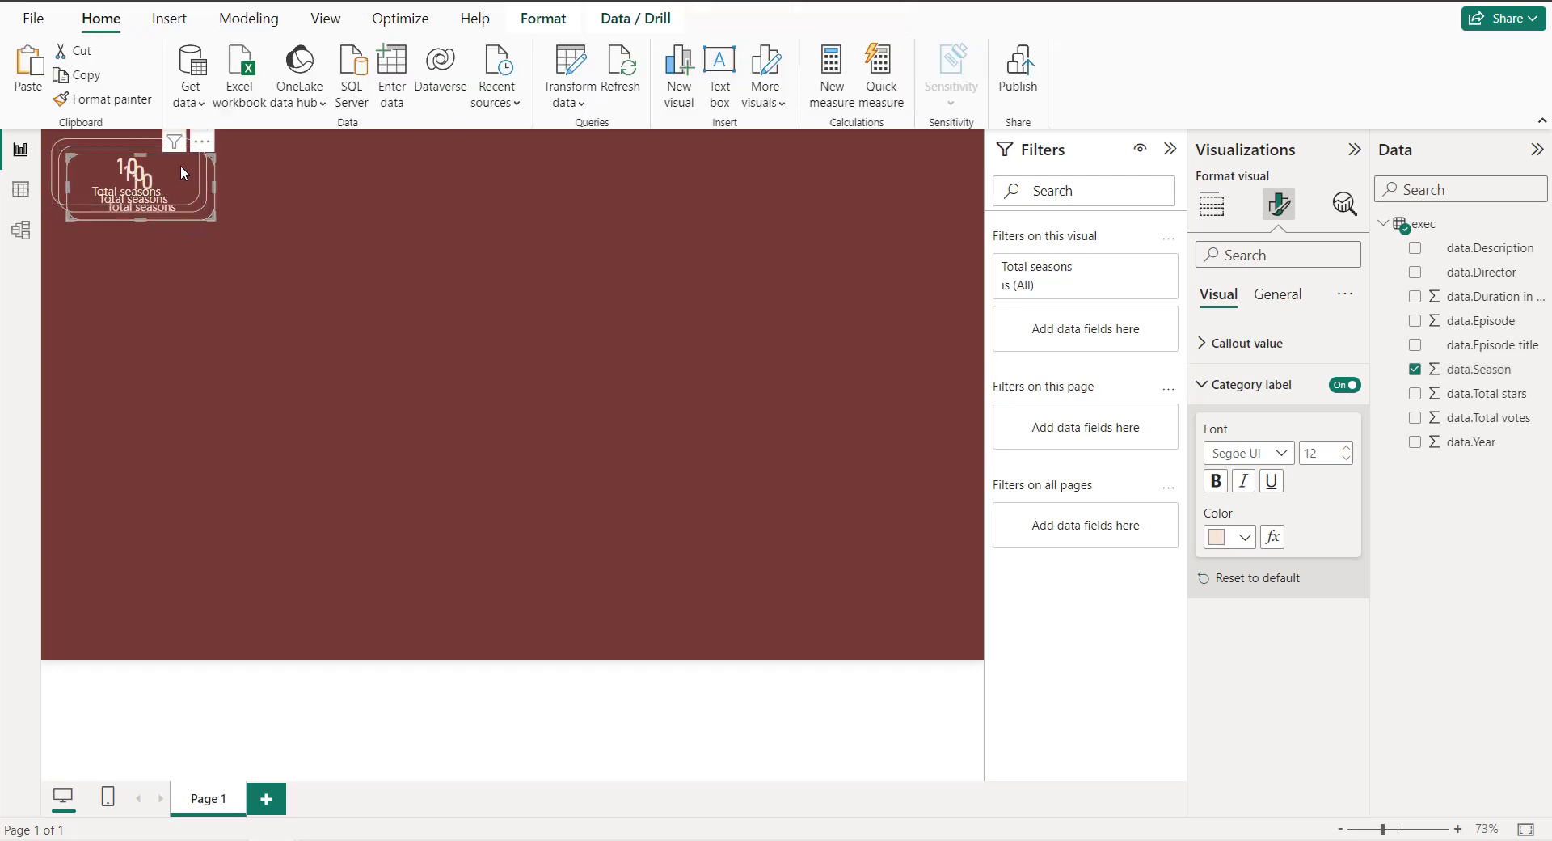
Step: Move the frontmost card copy to the report page's upper-right corner, level with the original card
left_click_drag(201, 182, 964, 136)
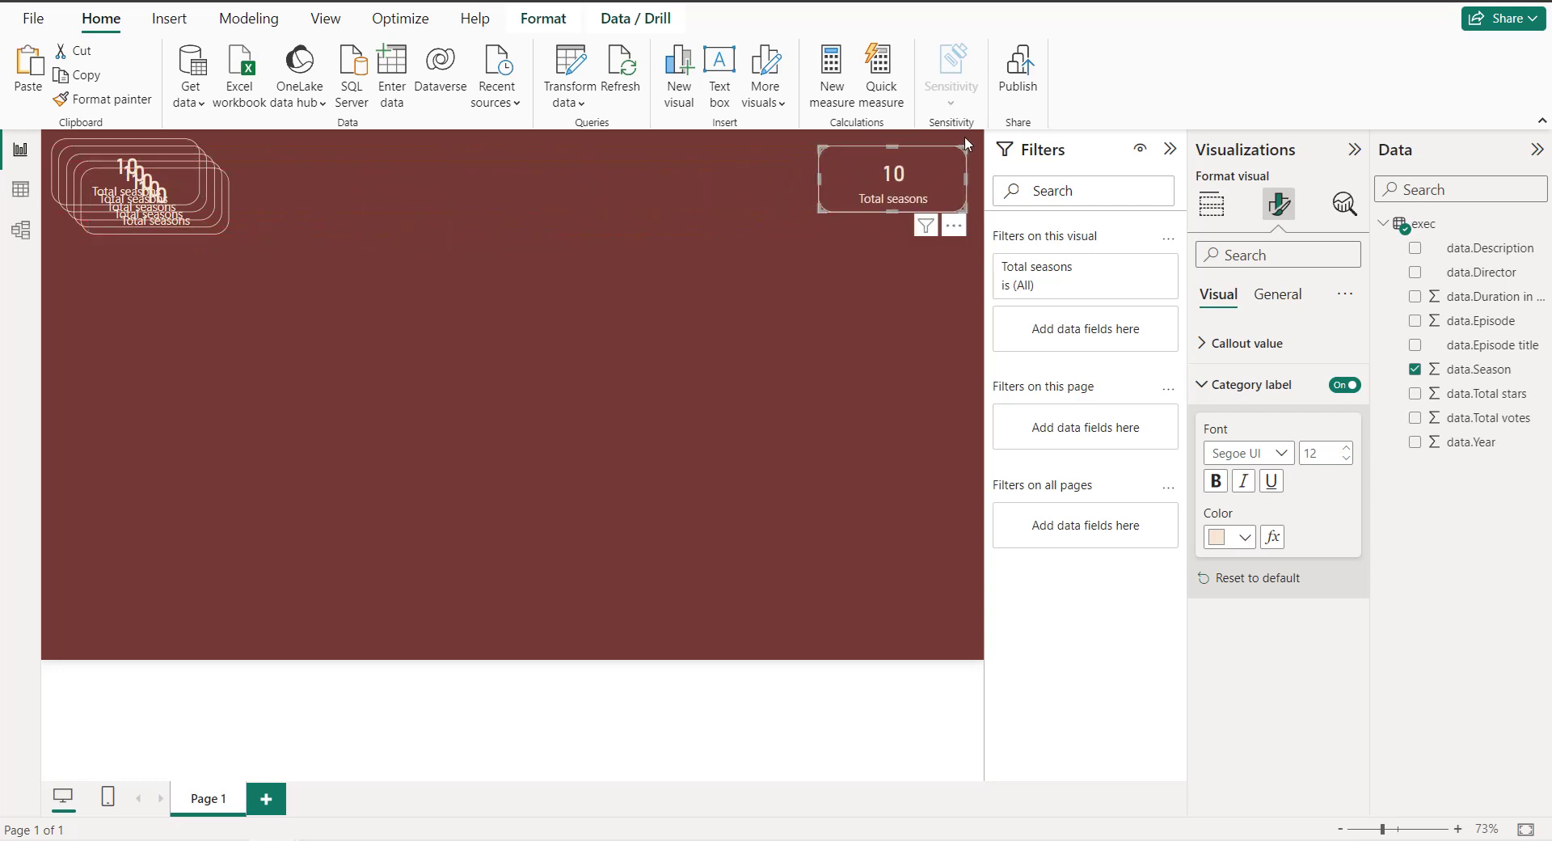
double_click(963, 136)
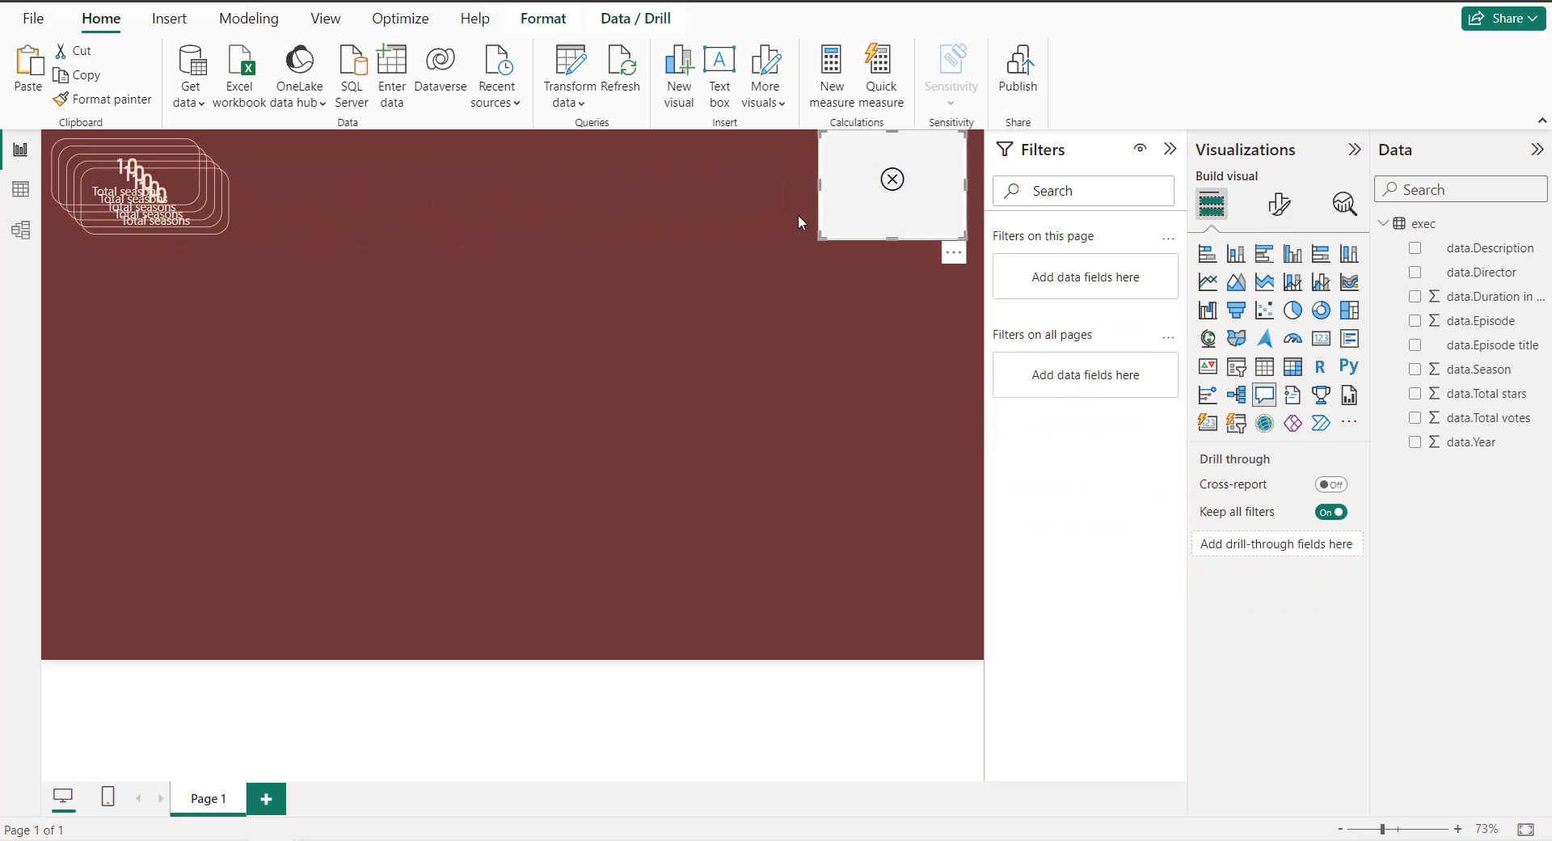
key("ctrl+z")
left_click_drag(856, 143, 871, 135)
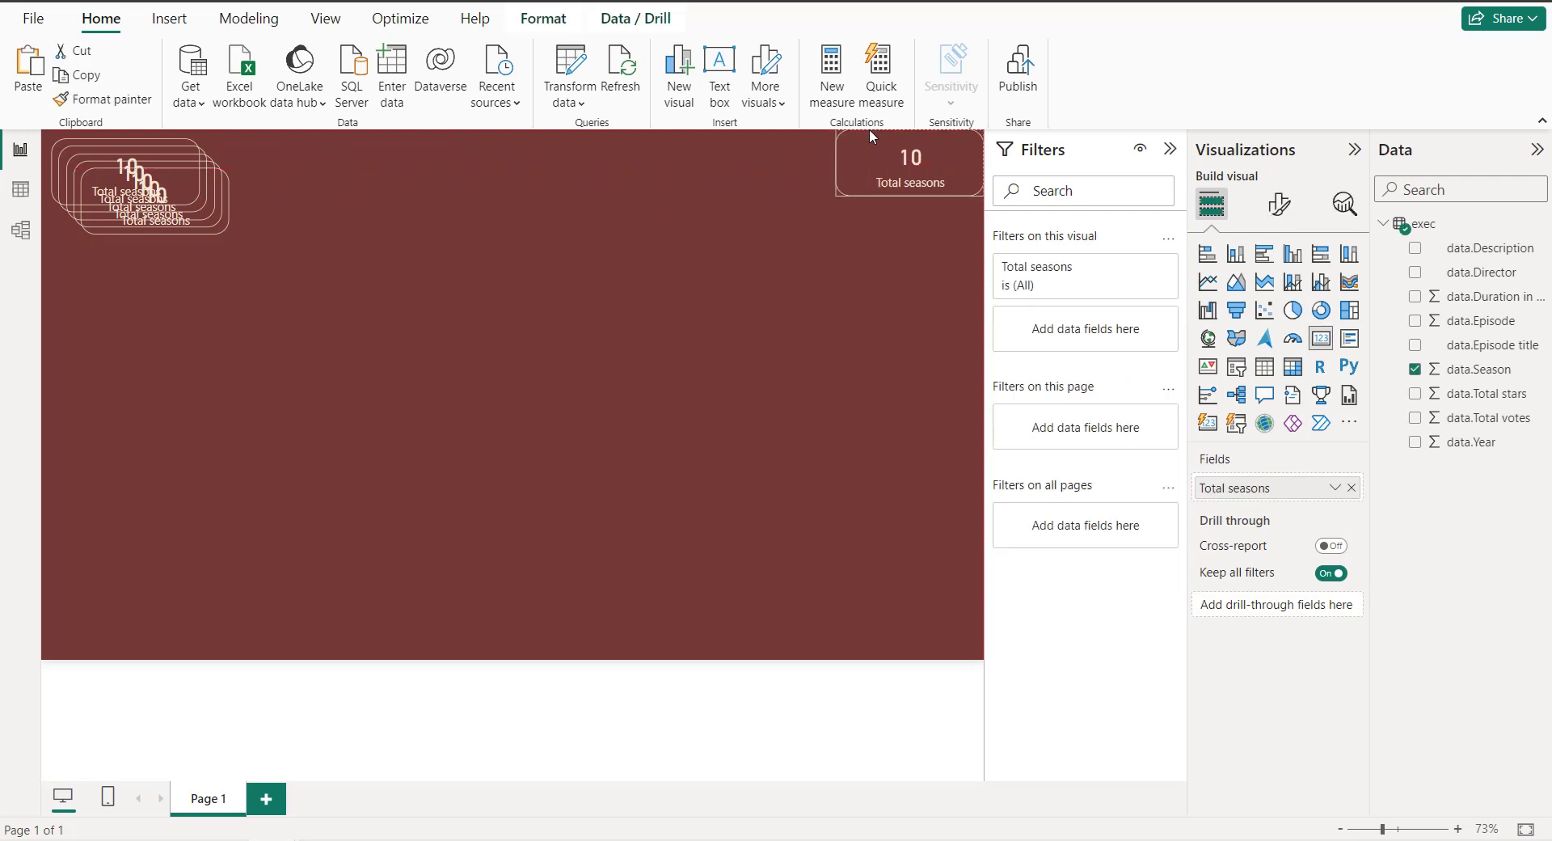
left_click_drag(868, 136, 857, 141)
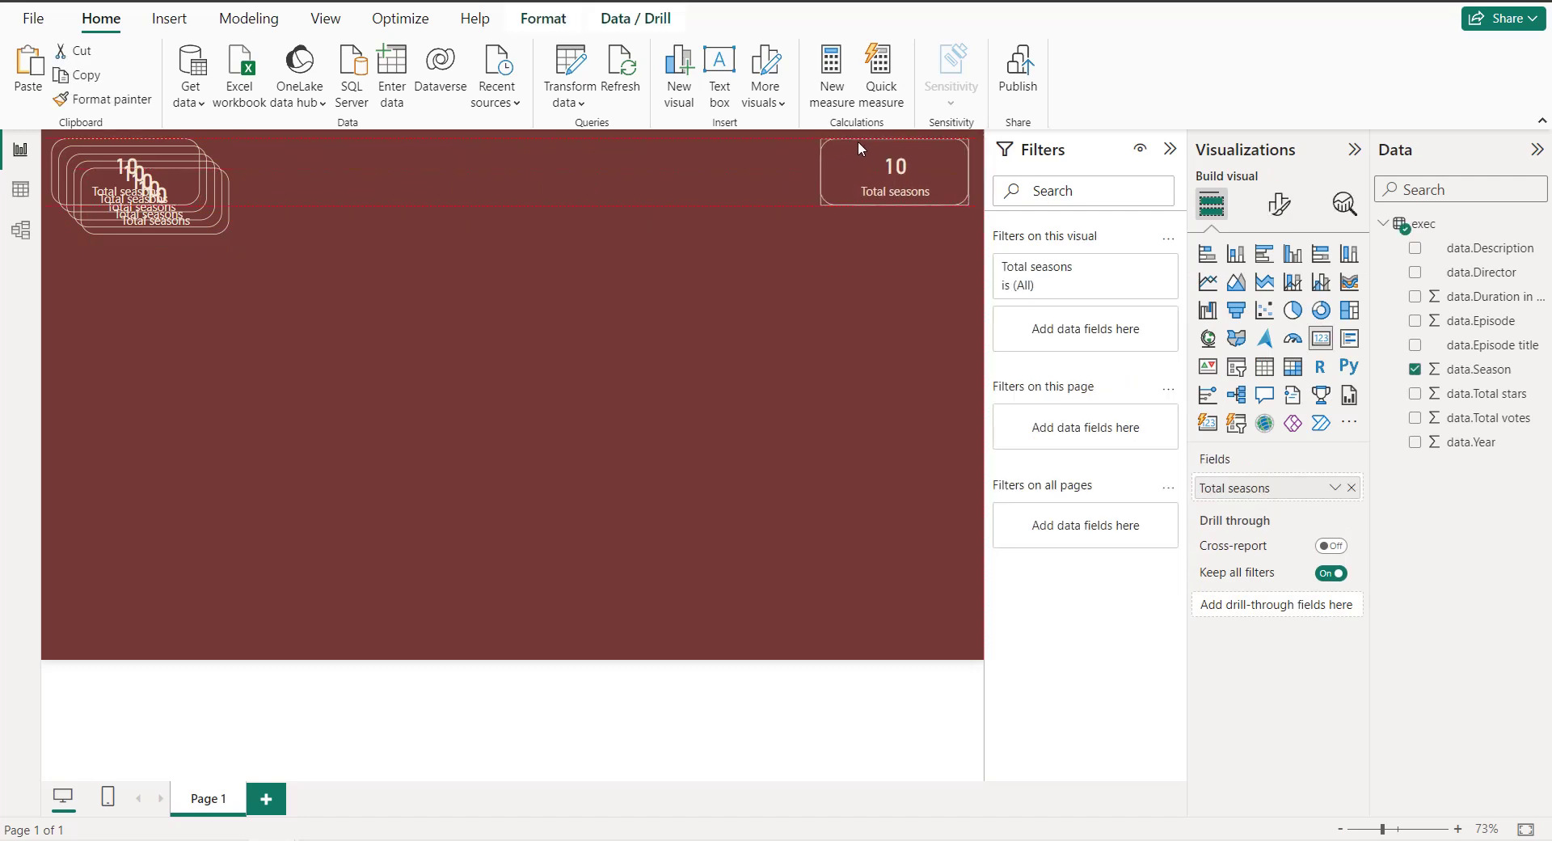
left_click_drag(856, 140, 857, 140)
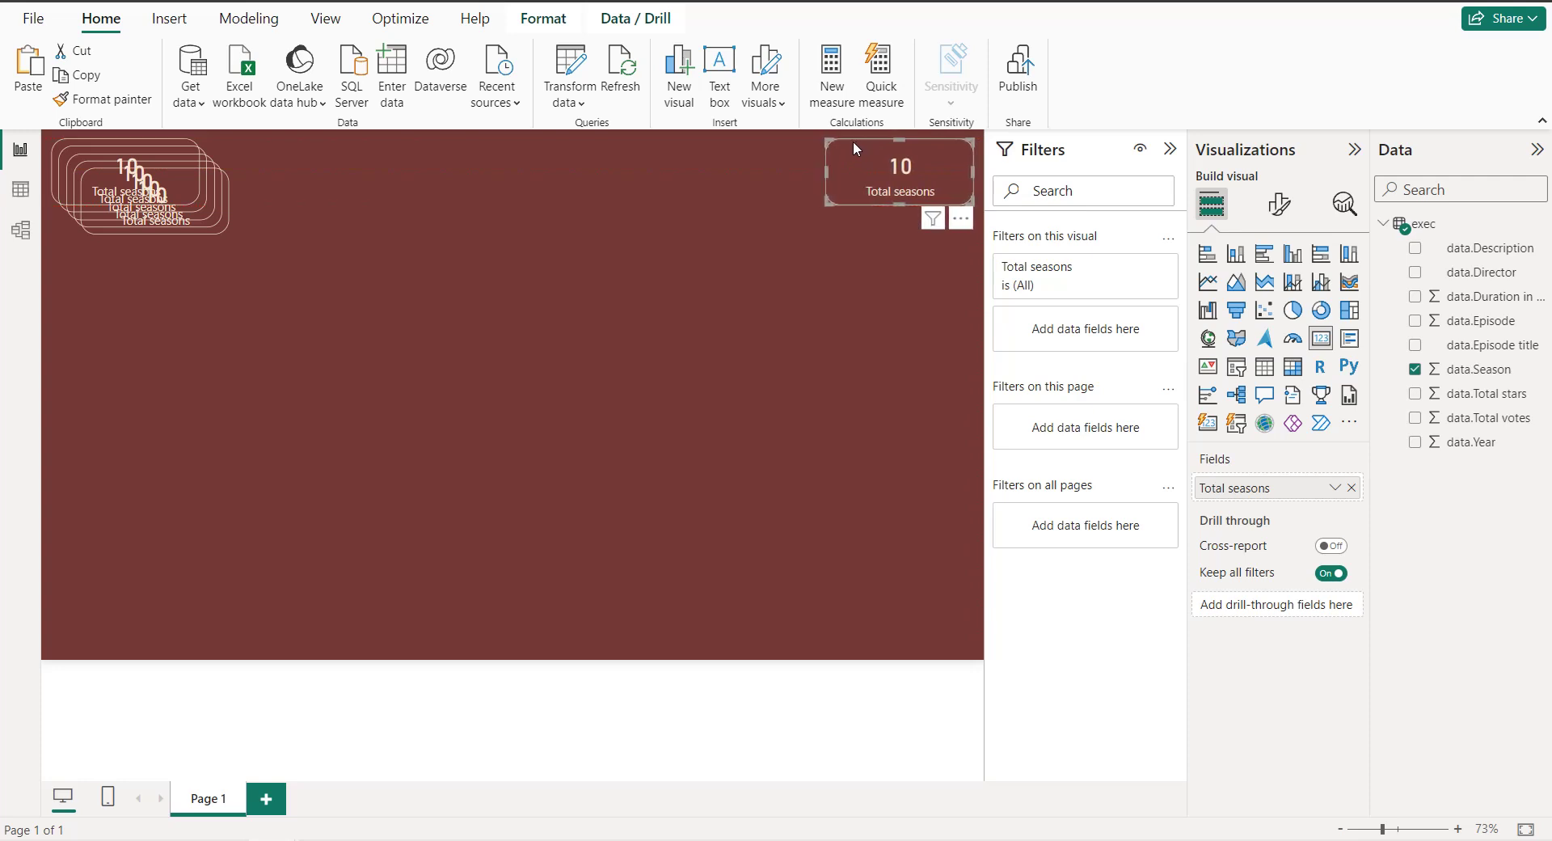
Step: Spread the remaining card copies into a single row between the first and last cards along the page's upper edge
left_click(242, 166)
left_click(214, 178)
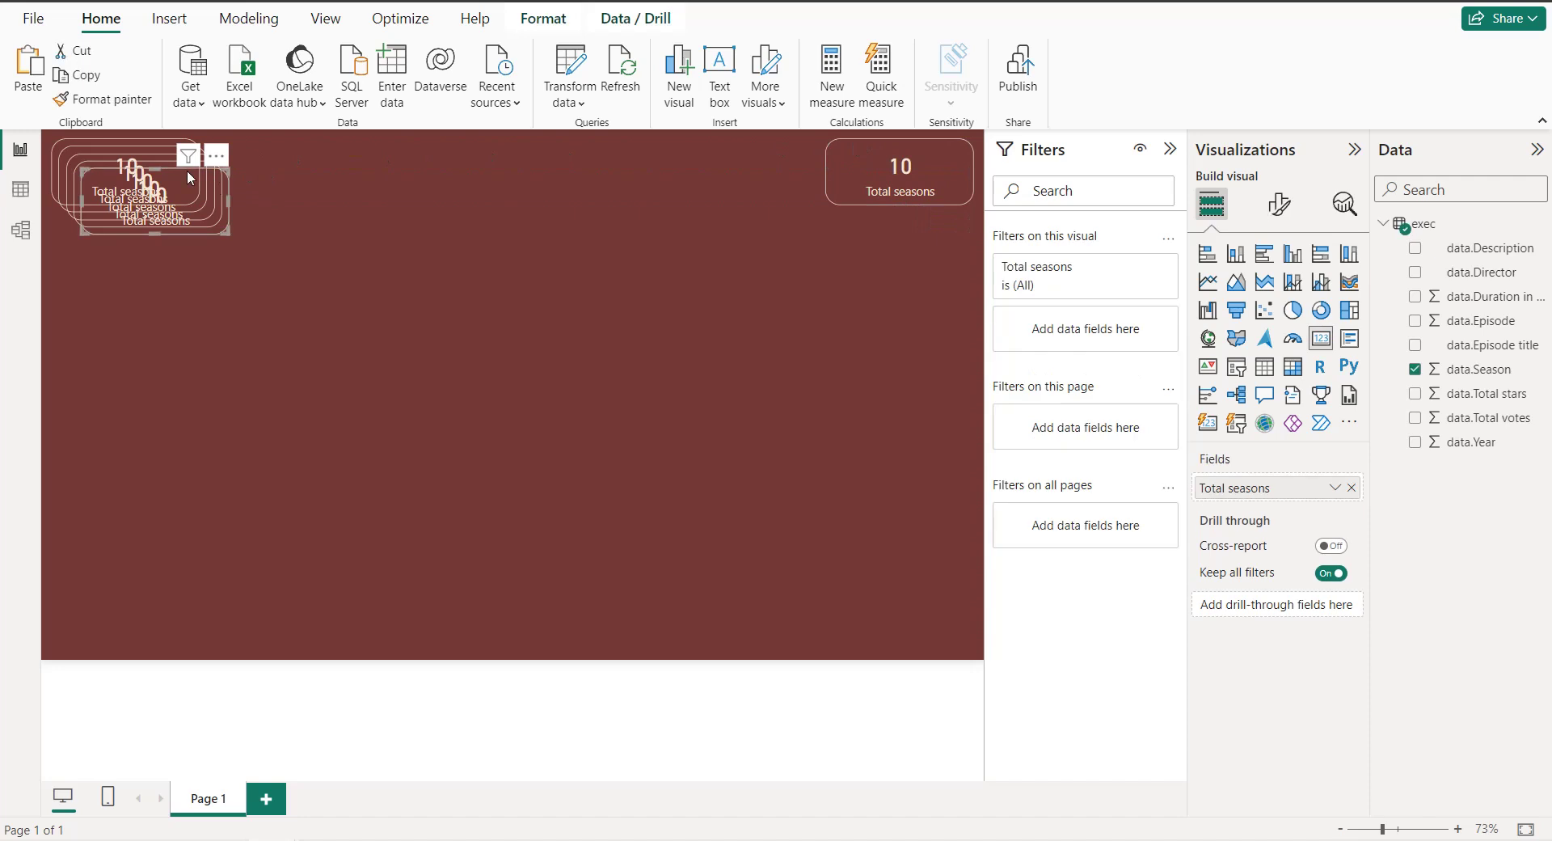
left_click_drag(172, 170, 755, 138)
left_click_drag(186, 163, 614, 141)
left_click_drag(196, 159, 474, 144)
left_click_drag(161, 146, 293, 143)
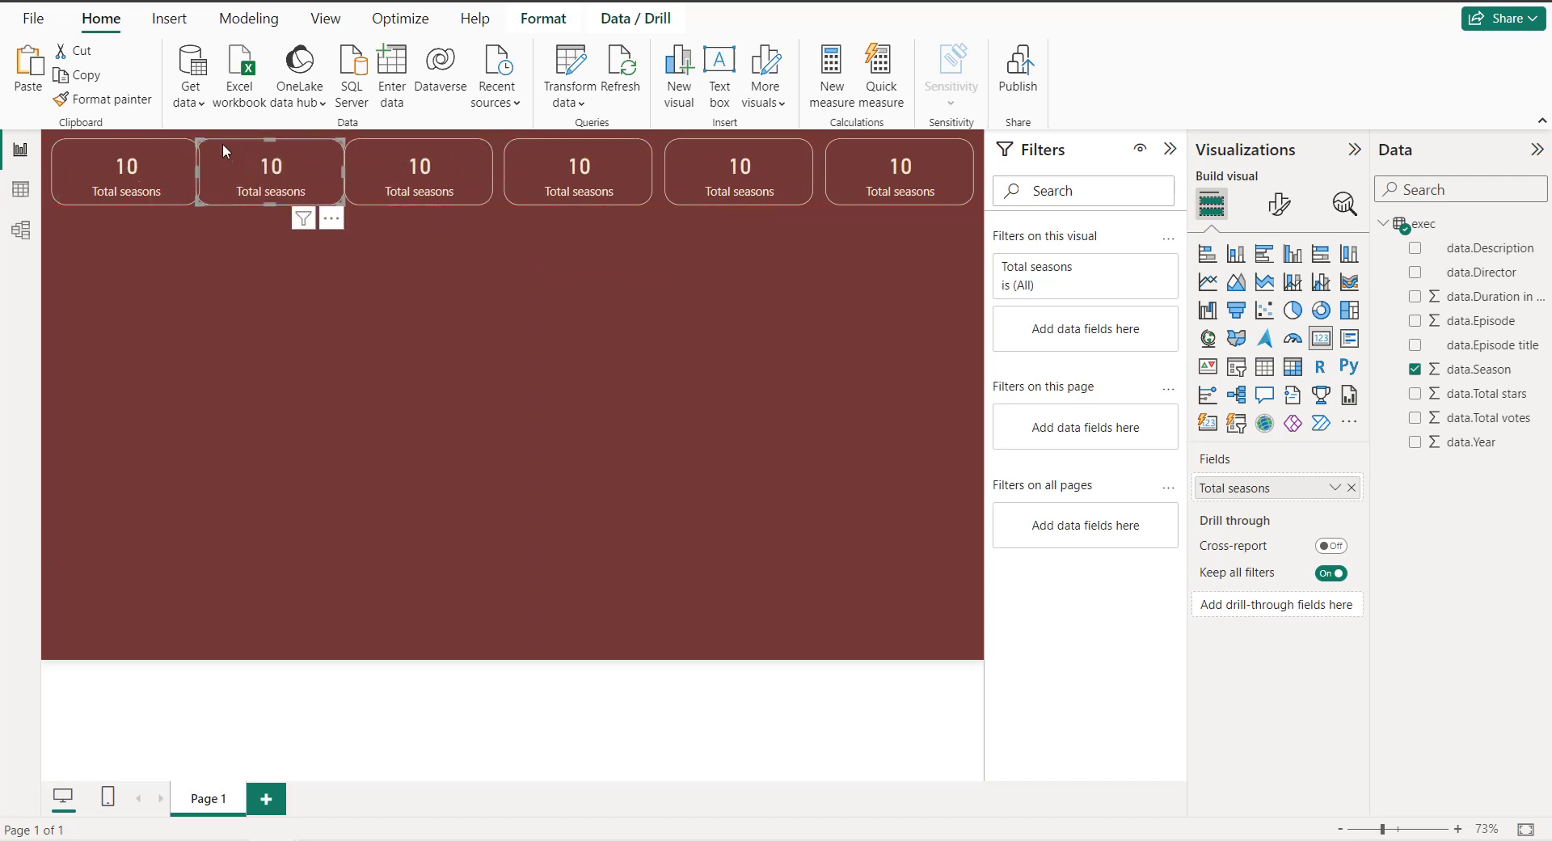
left_click_drag(144, 151, 138, 150)
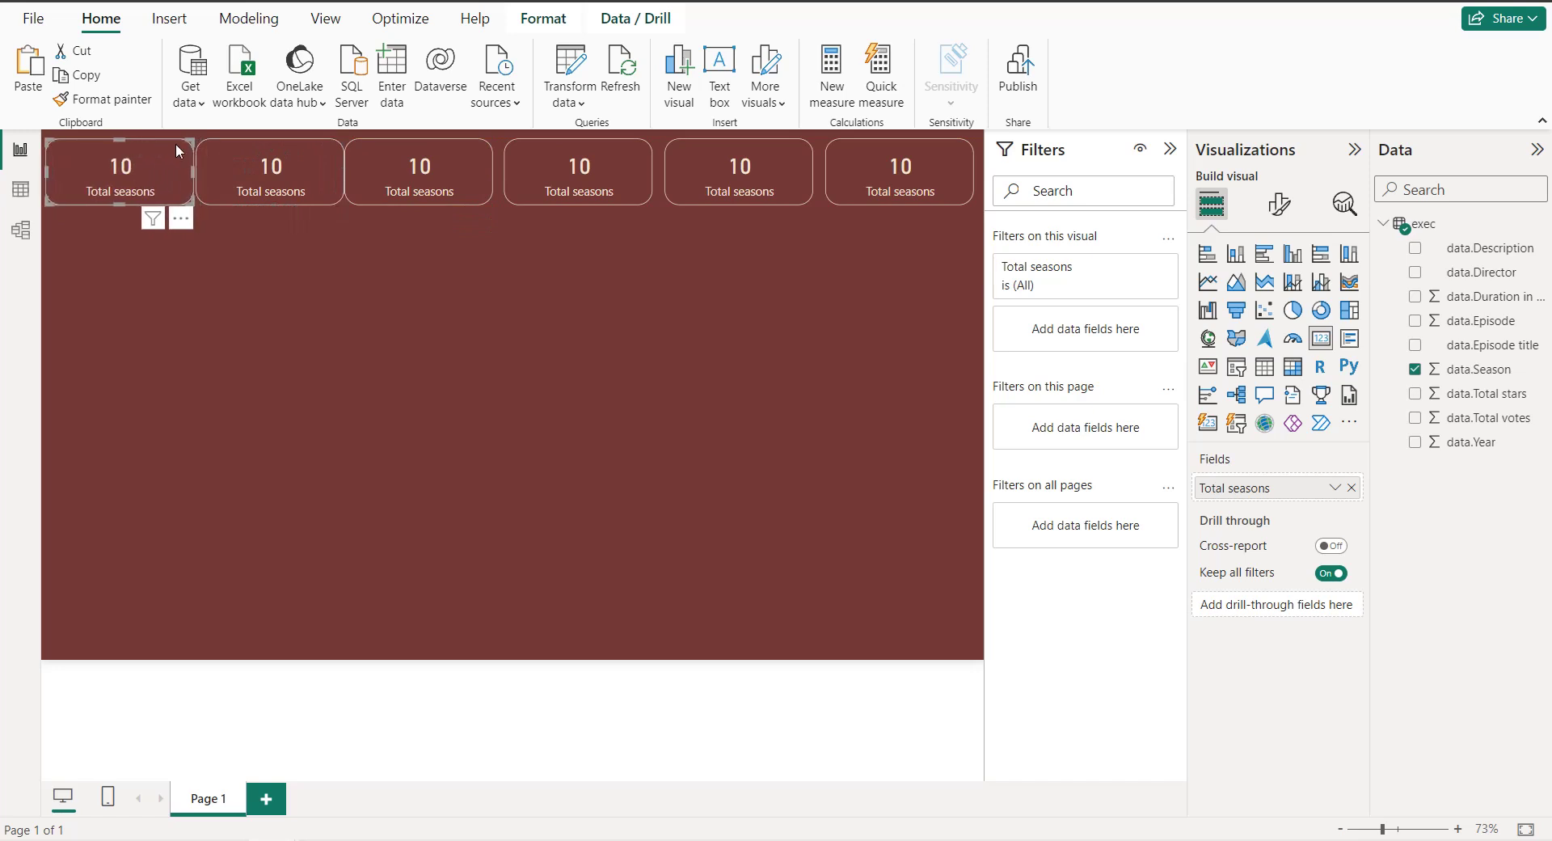
Step: Nudge the second through sixth cards to the right until all six cards in the row are evenly spaced
left_click(846, 165)
key("Right")
key("Right")
key("Right")
key("Right")
key("Right")
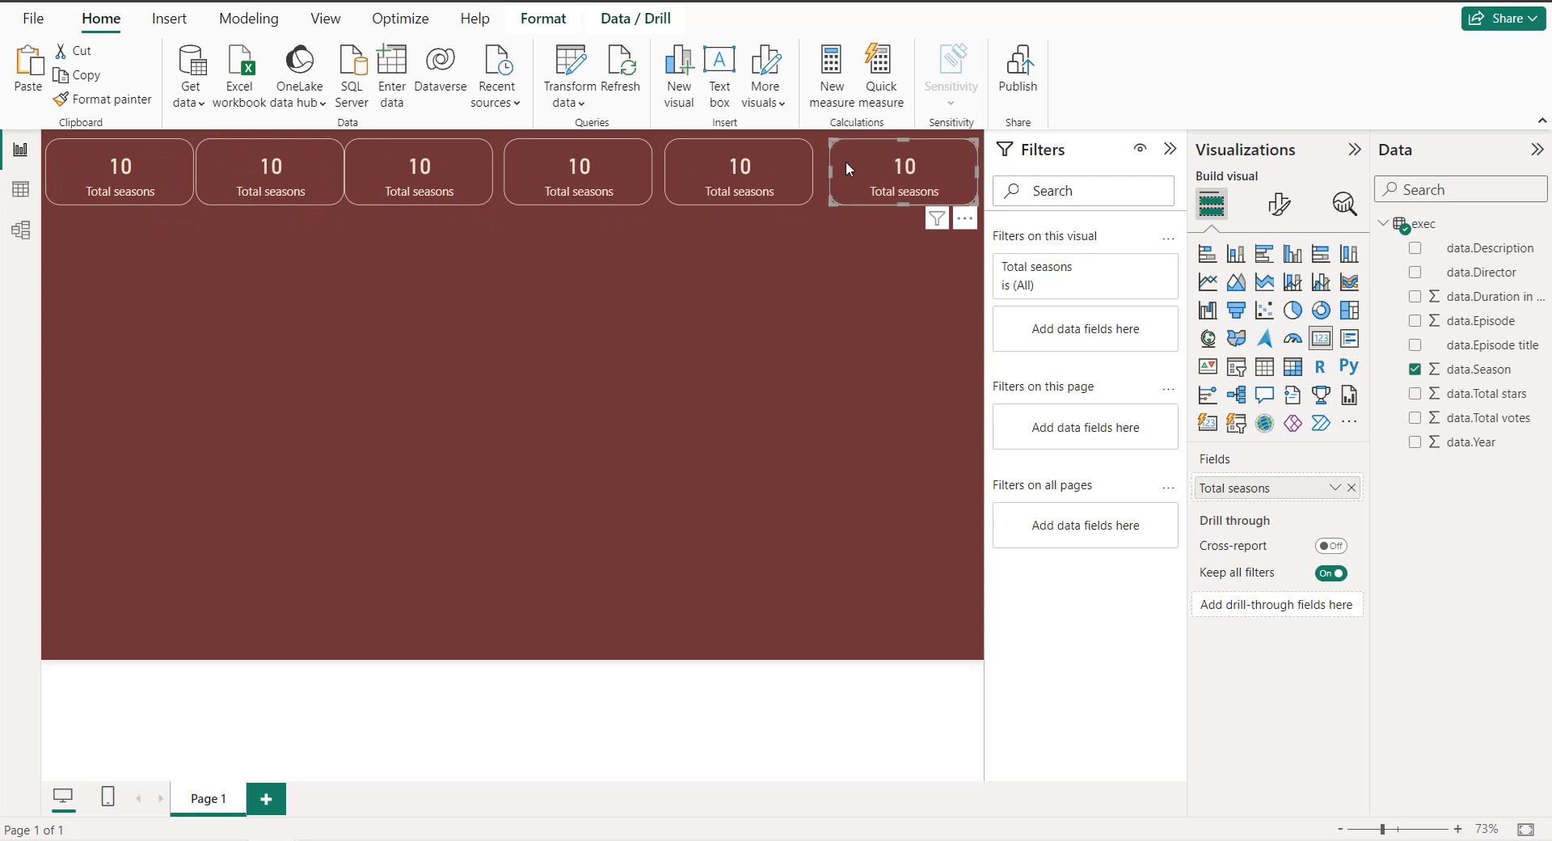
left_click(757, 148)
key("Right")
key("Right")
key("Right")
key("Right")
key("Right")
key("Right")
key("Right")
key("Right")
key("Right")
key("Right")
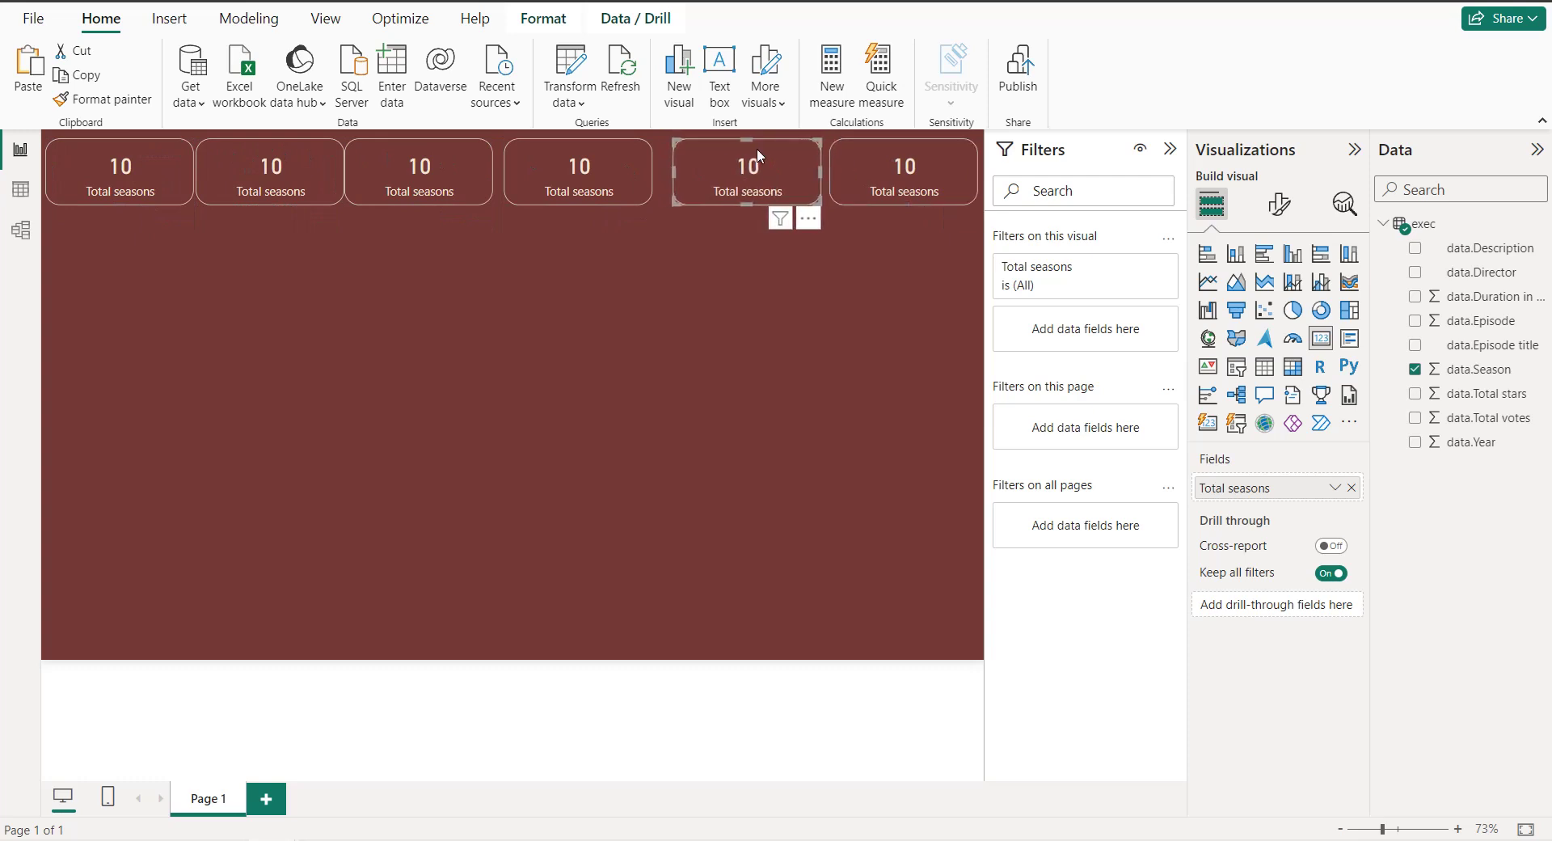
left_click(608, 148, "ctrl")
left_click(603, 148)
key("Right")
key("Right")
key("Right")
key("Right")
key("Right")
key("Right")
key("Right")
key("Right")
key("Right")
key("Right")
key("Right")
key("Right")
key("Right")
key("Right")
key("Right")
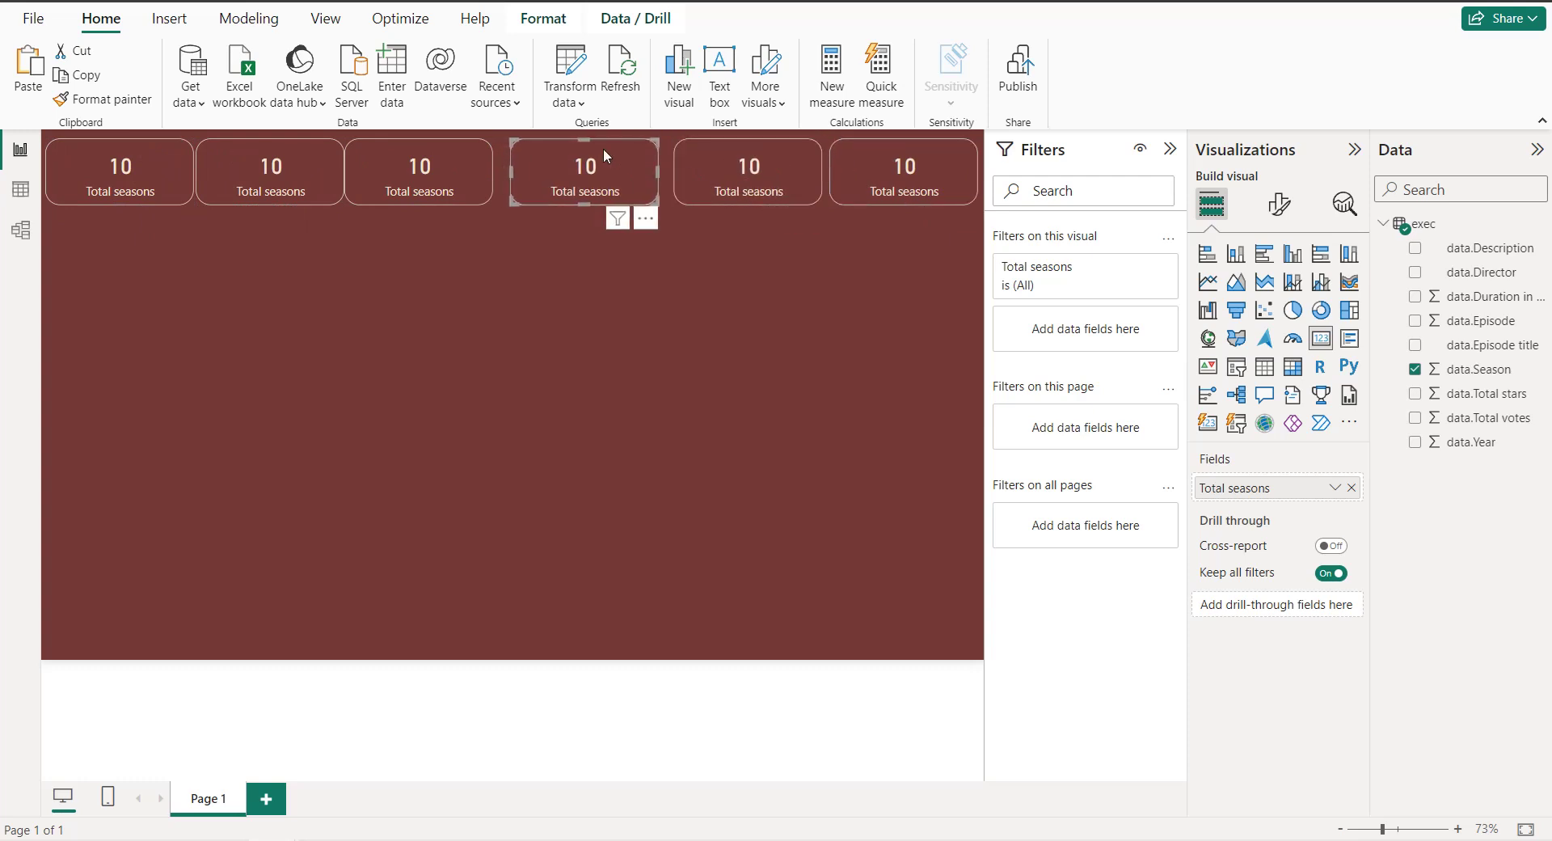
left_click(464, 147)
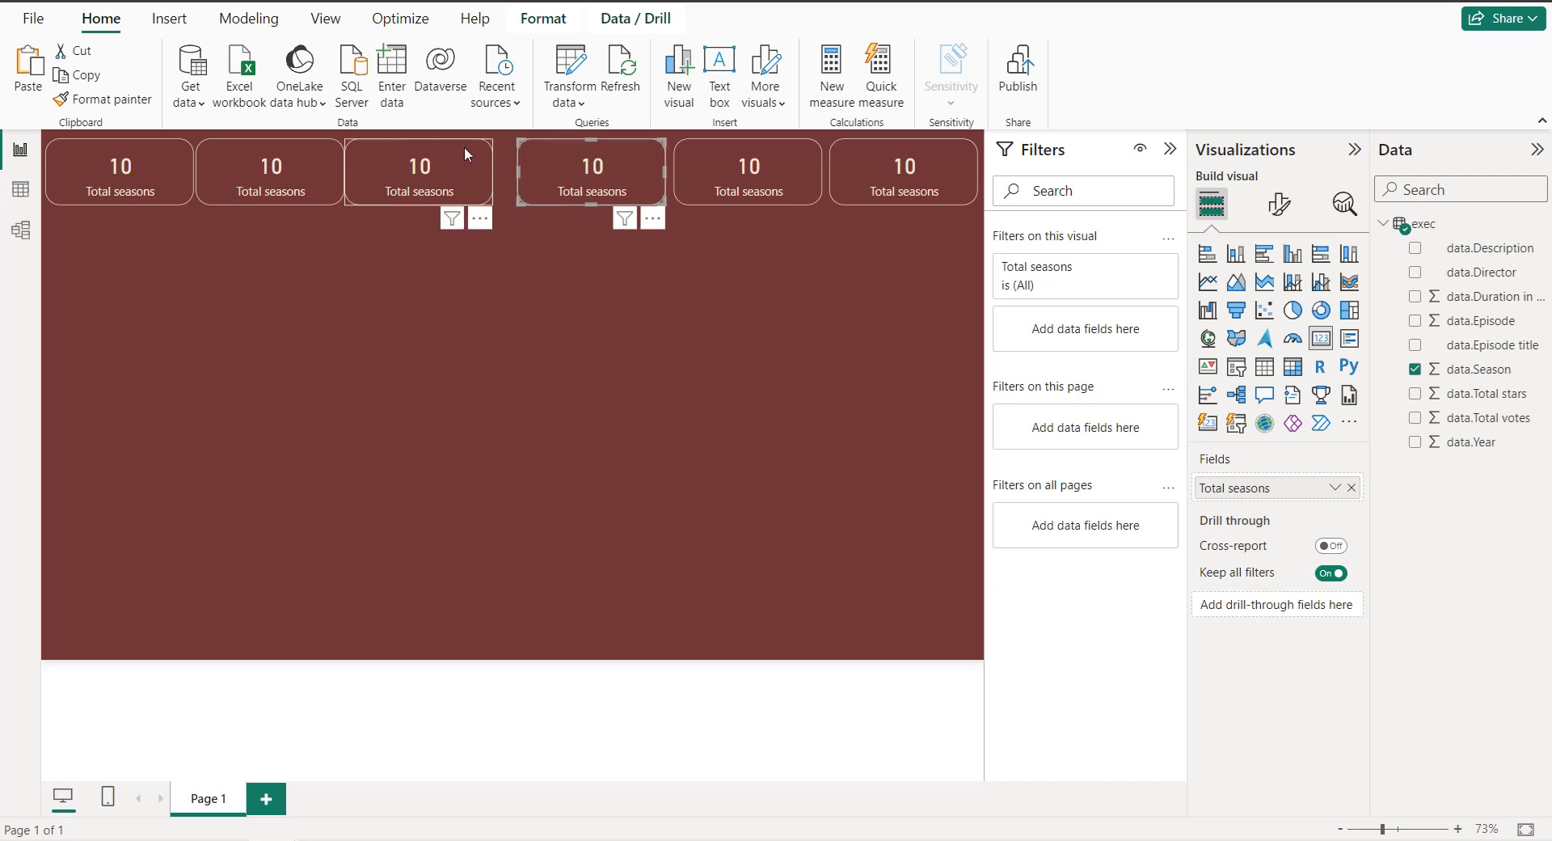
key("Right")
key("Right")
key("Right")
key("Right")
key("Right")
key("Right")
key("Right")
key("Right")
key("Right")
key("Right")
key("Right")
key("Right")
key("Right")
key("Right")
key("Right")
key("Right")
key("Right")
key("Right")
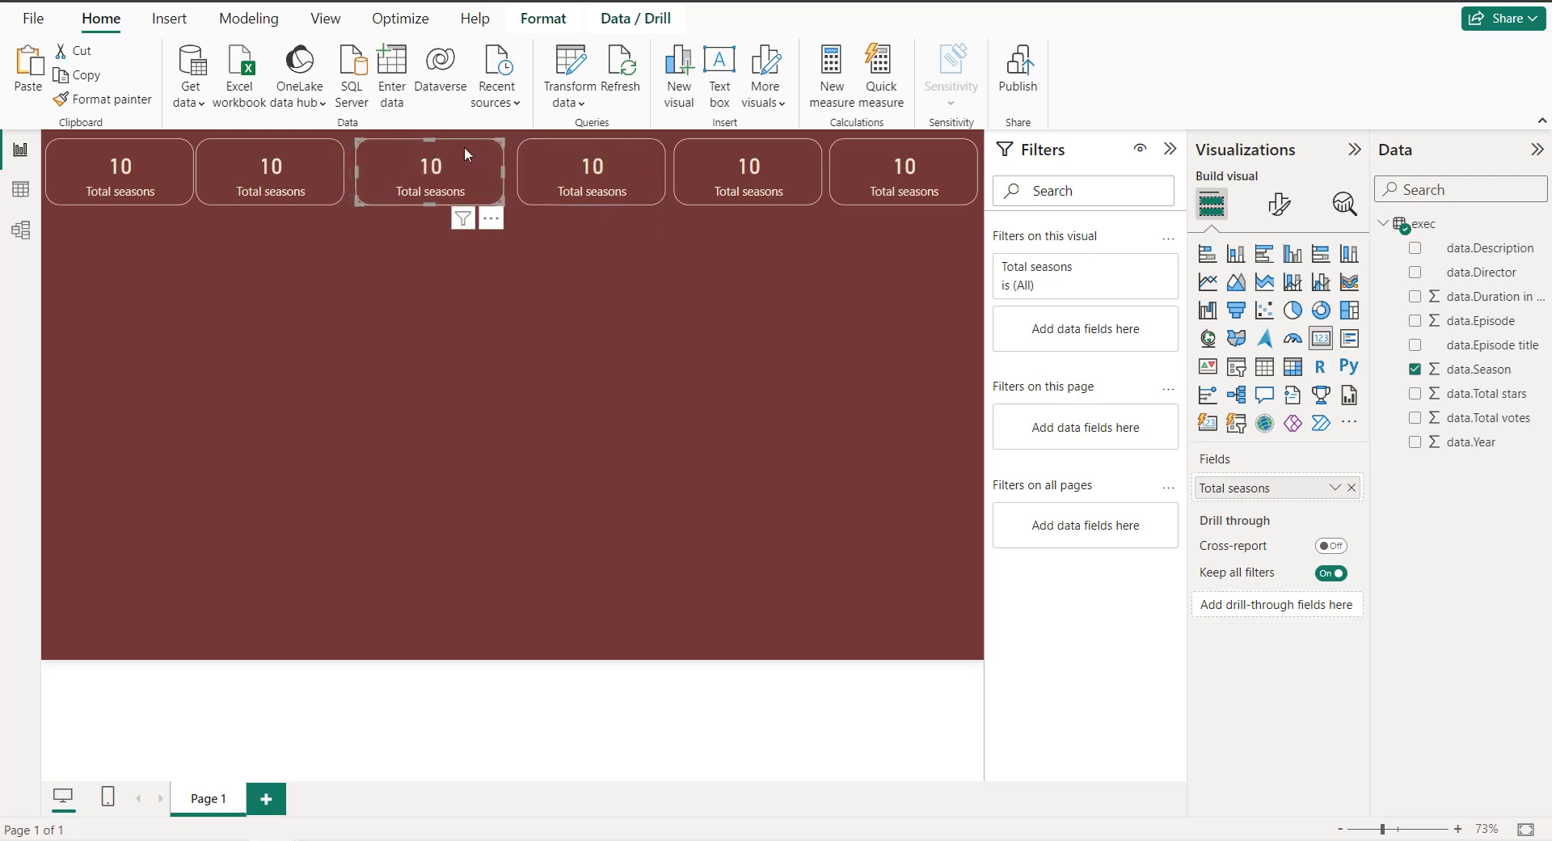
left_click(297, 147)
key("Right")
key("Right")
key("Right")
key("Right")
key("Right")
key("Right")
key("Right")
key("Right")
key("Right")
key("Right")
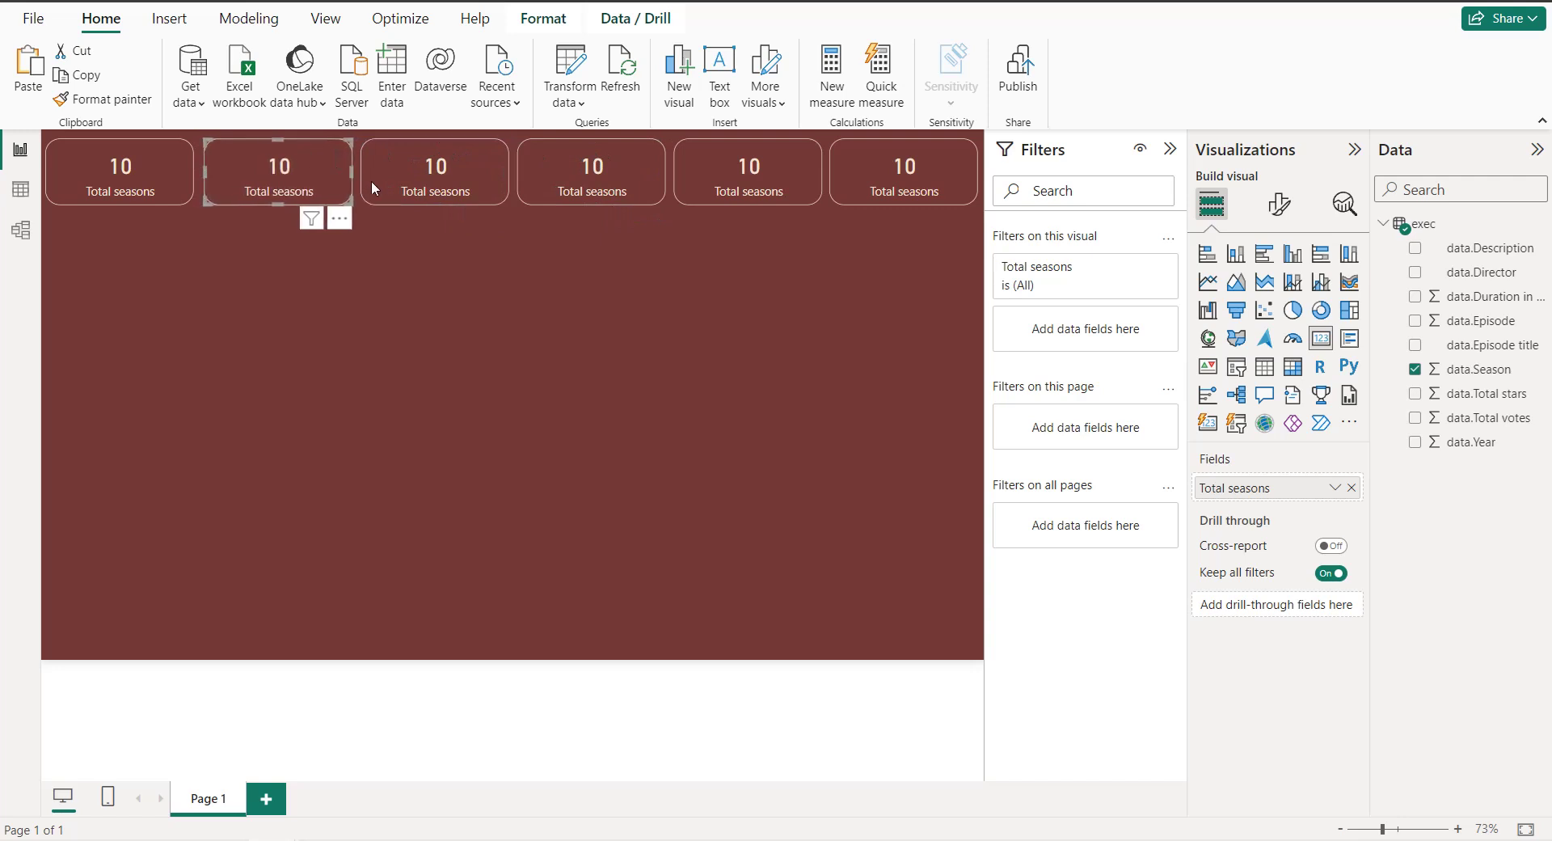
left_click(502, 277)
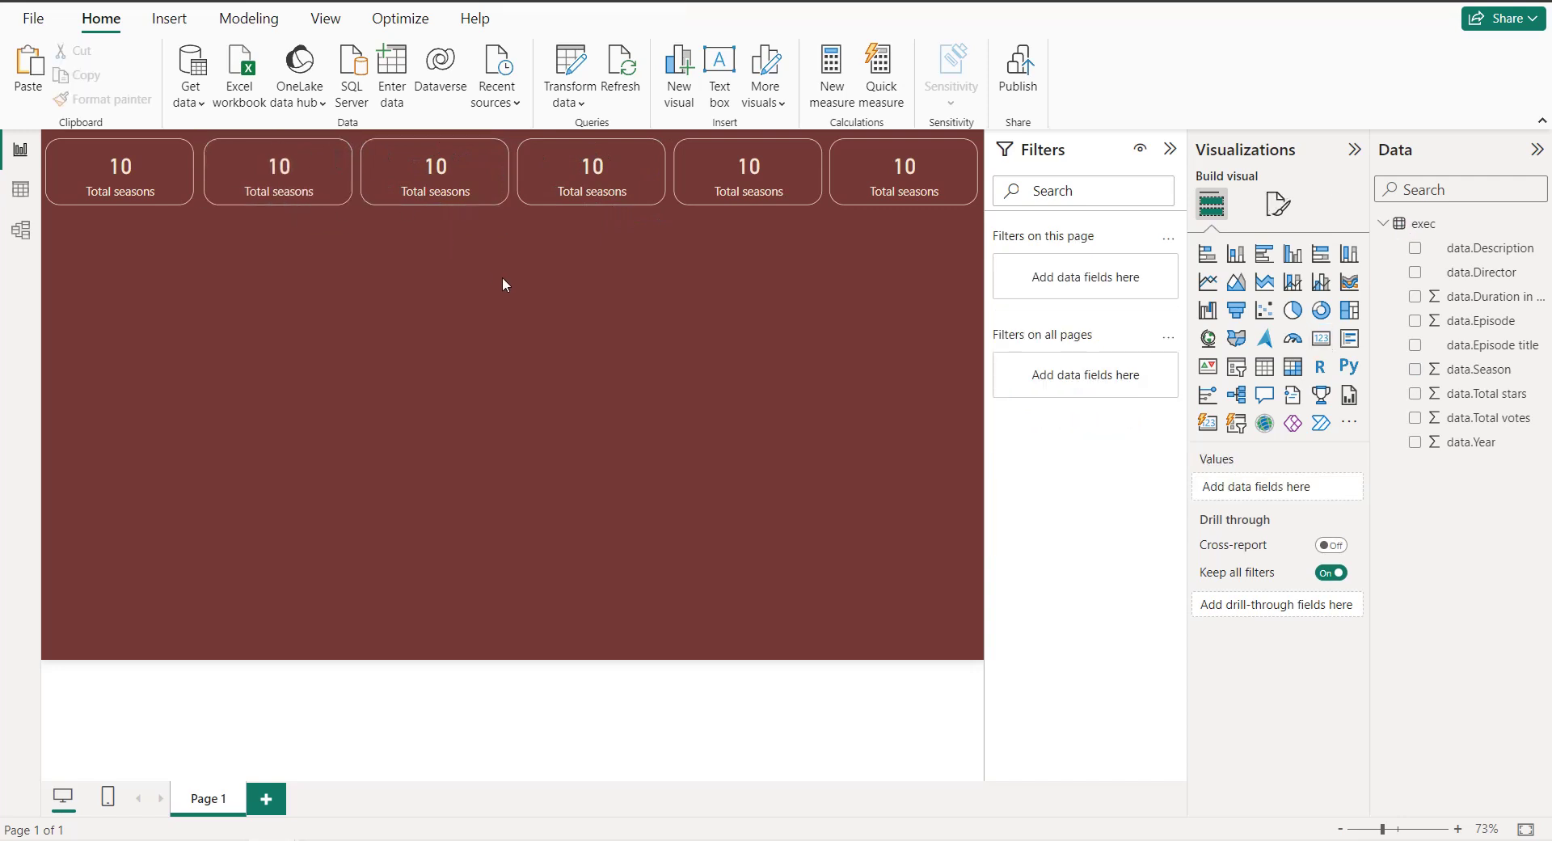
Step: Replace the second card's Total seasons field with data.Episode, summarized as Count
left_click(274, 172)
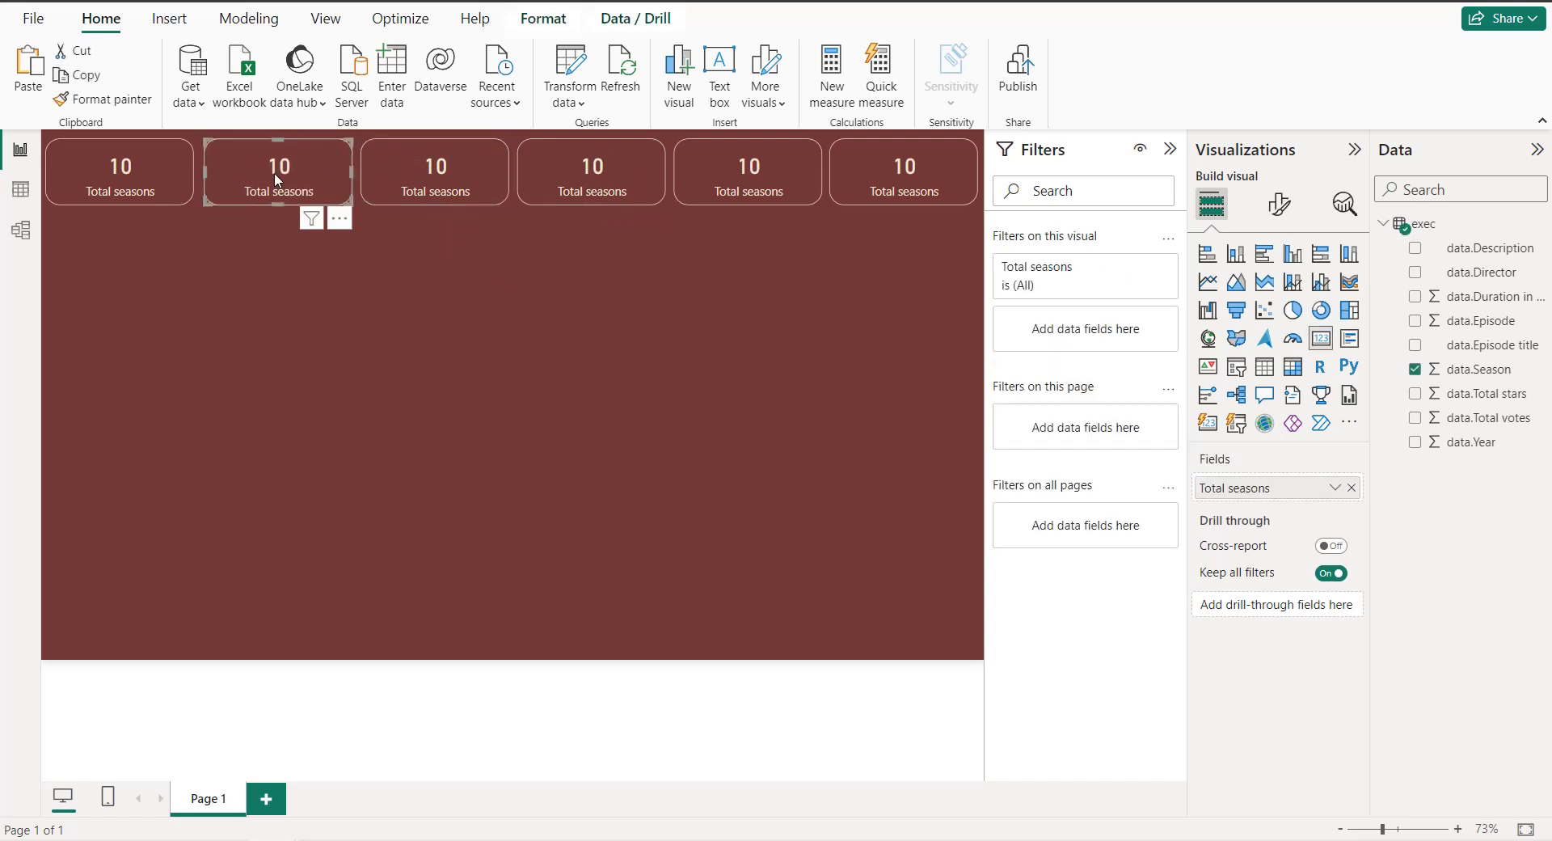
left_click(1350, 489)
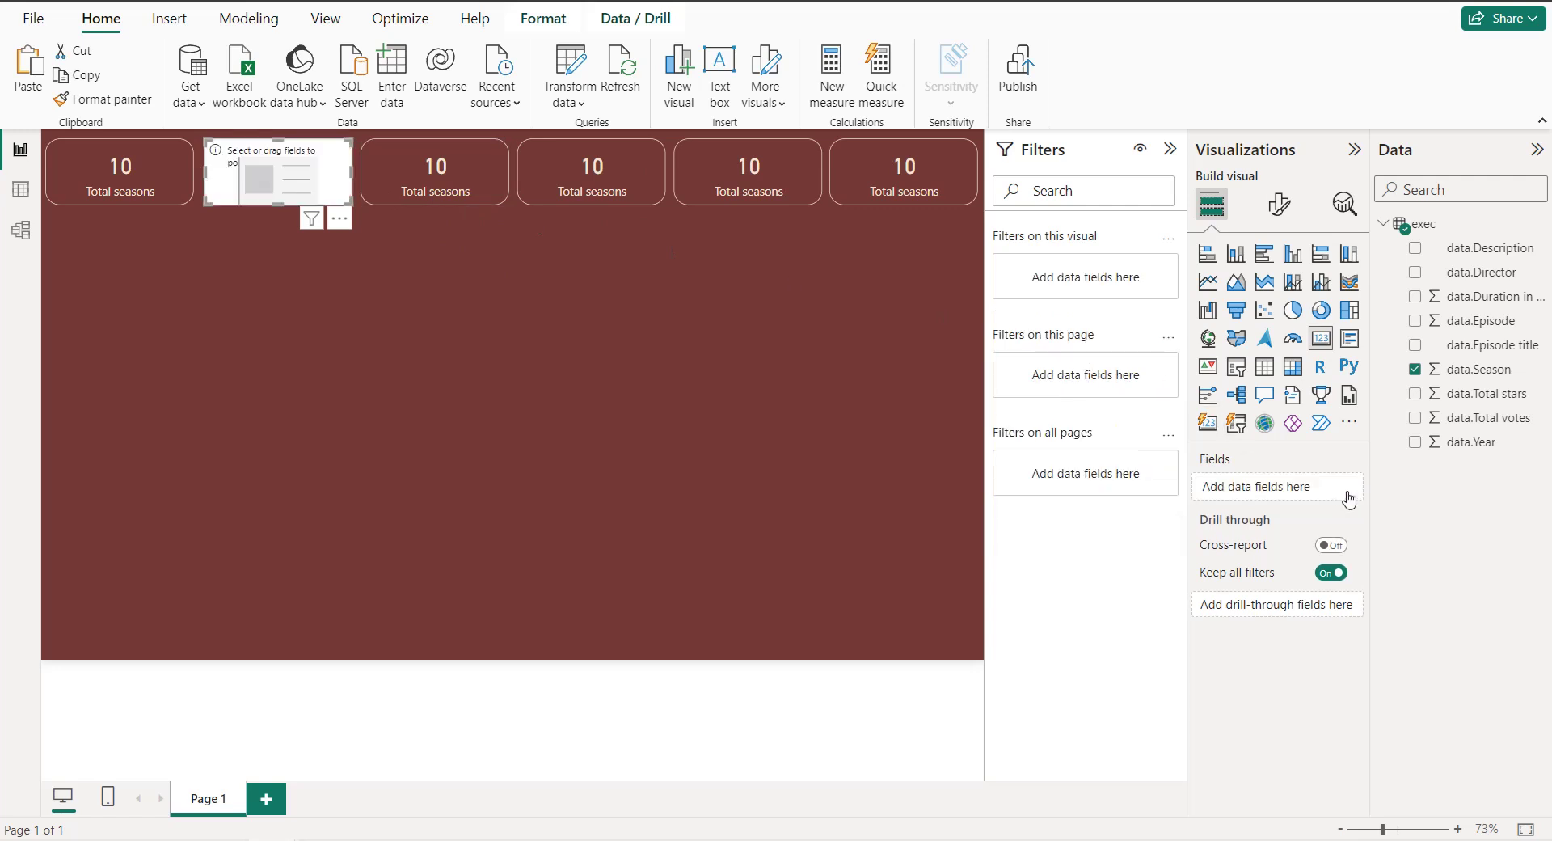
left_click(1415, 320)
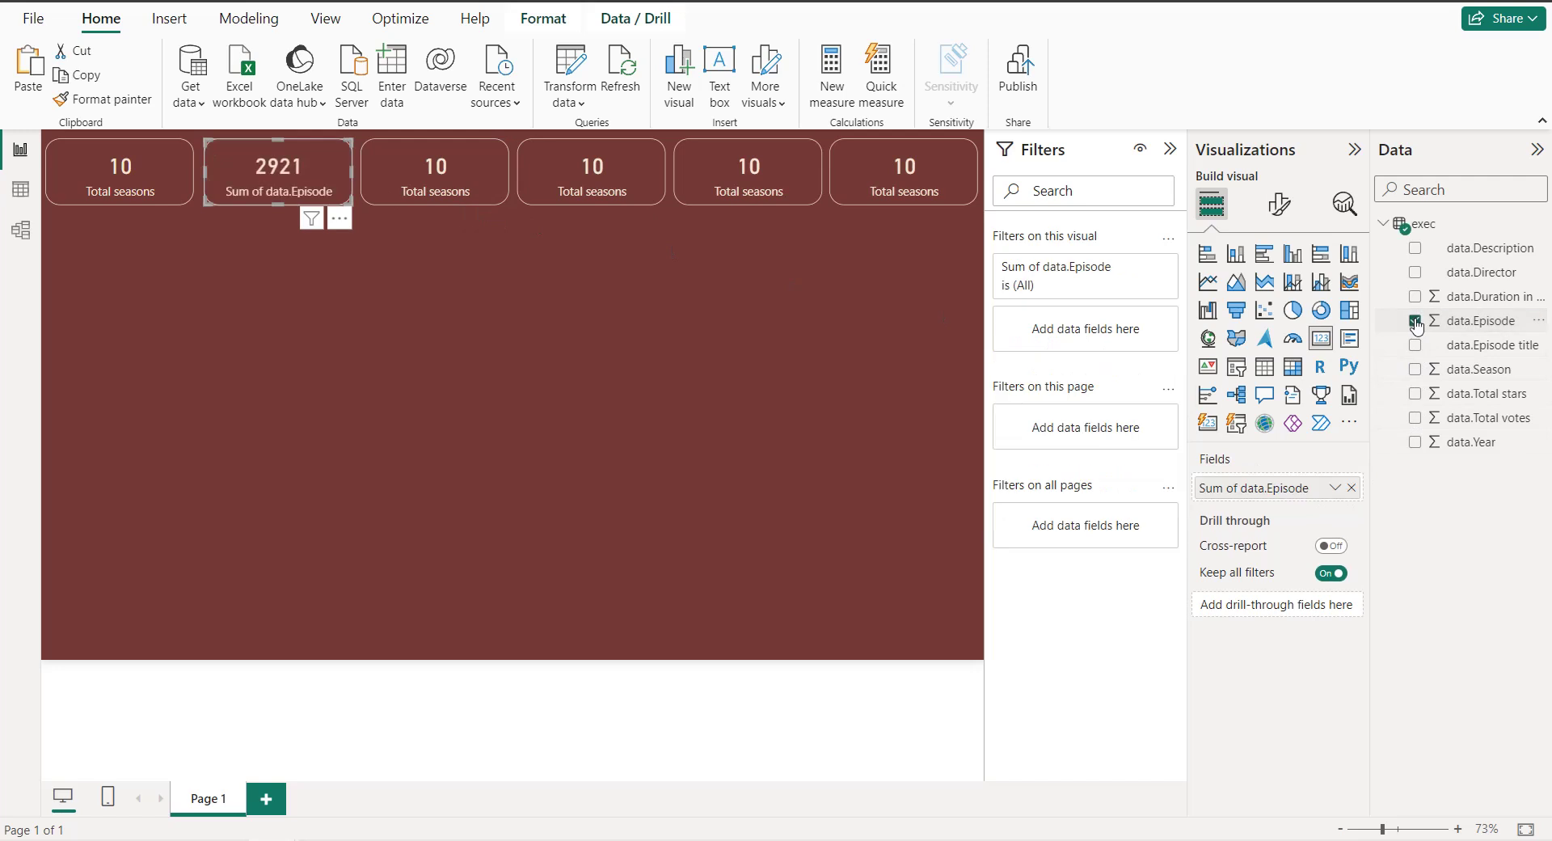
left_click(1332, 488)
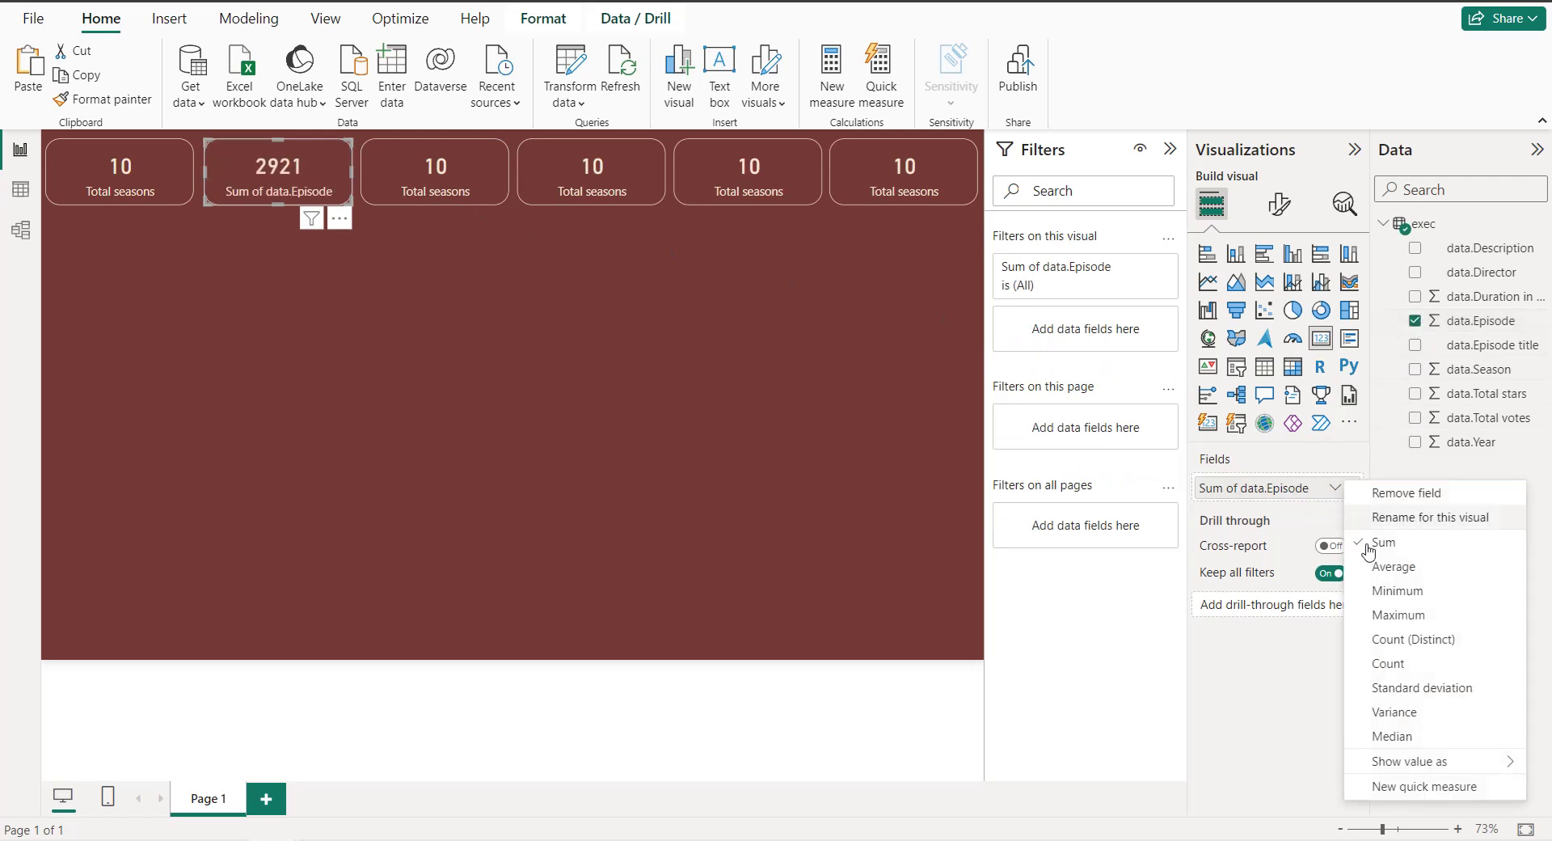
left_click(1385, 664)
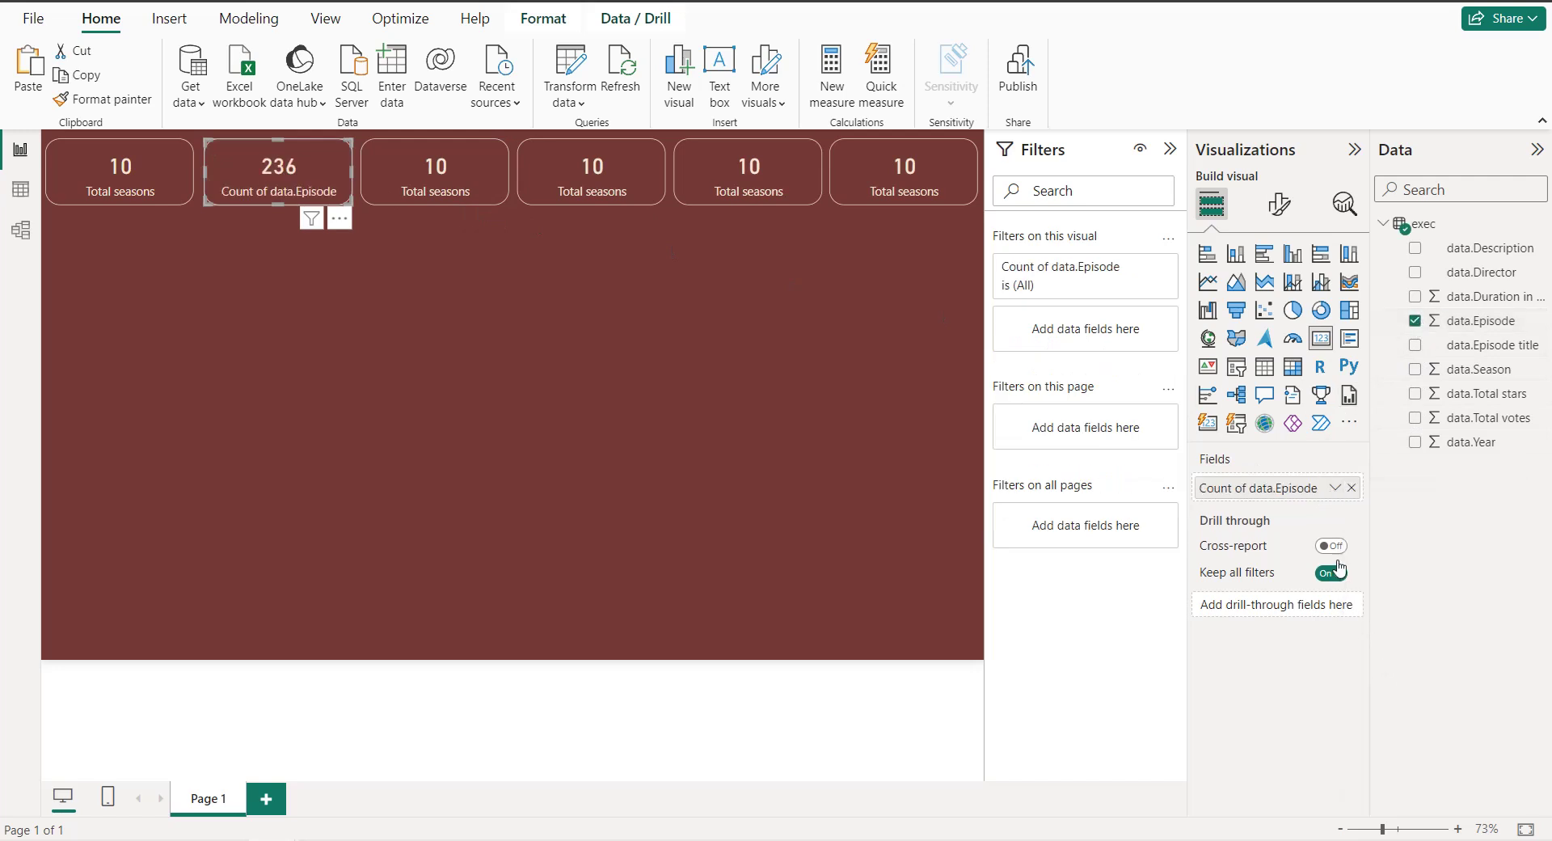
Step: Rename the second card's field for this visual to "Total episodes"
left_click(1334, 488)
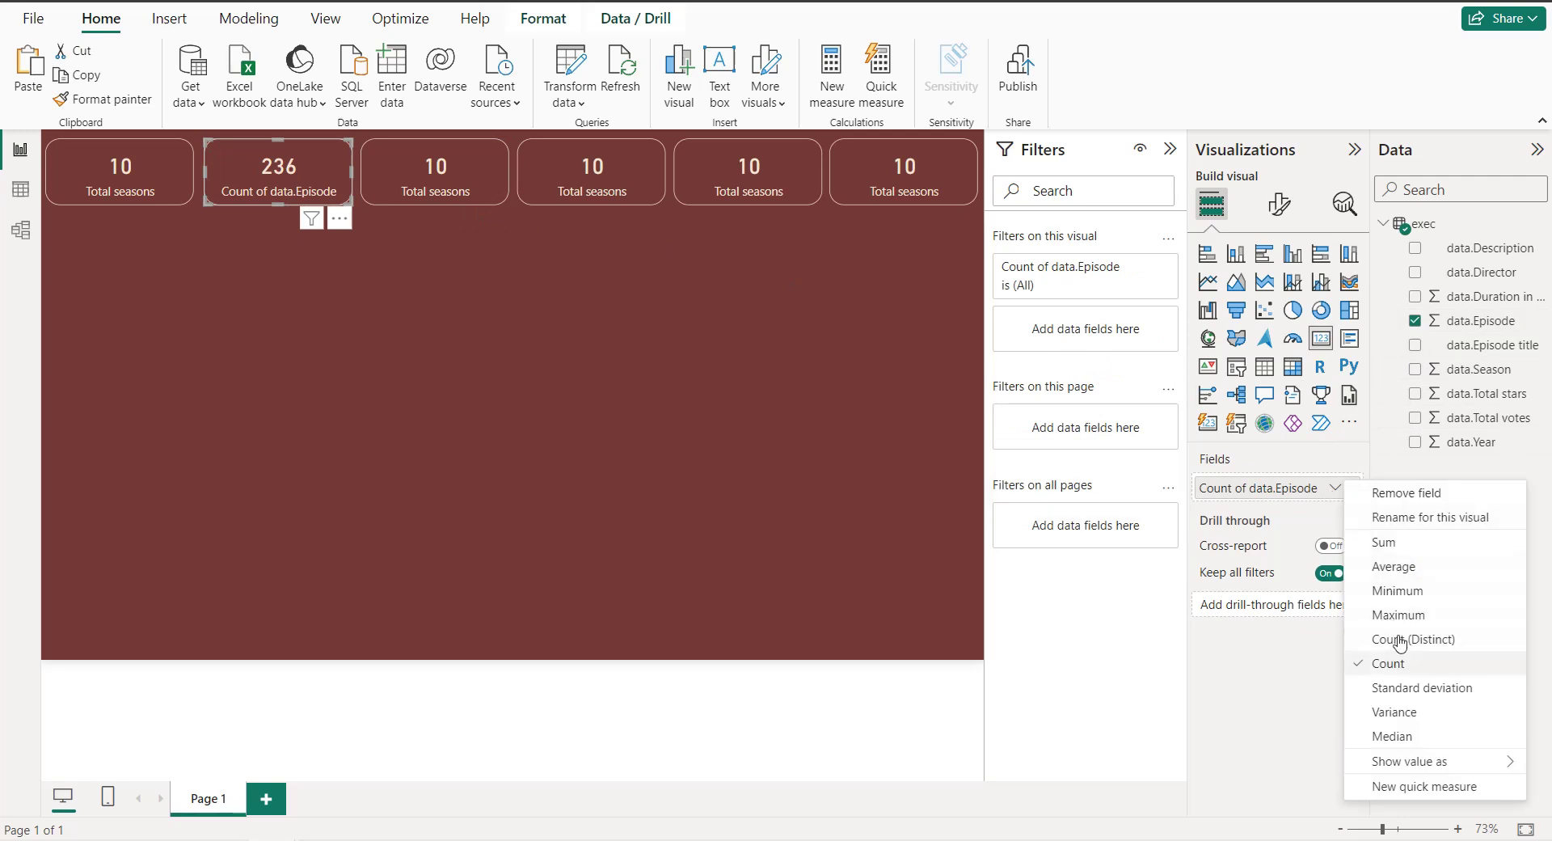
left_click(1412, 518)
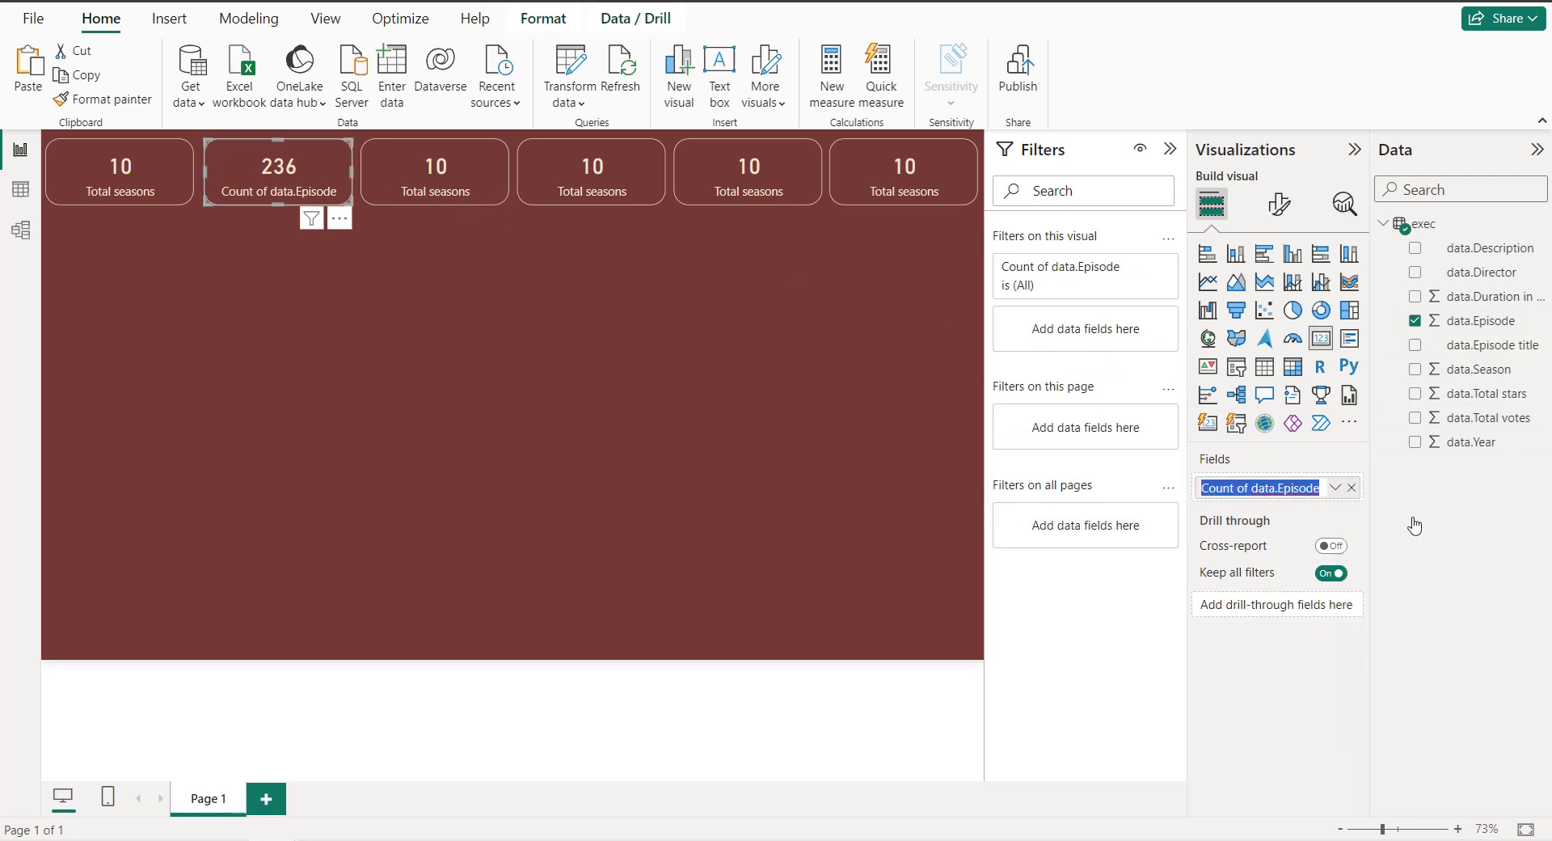
type("To")
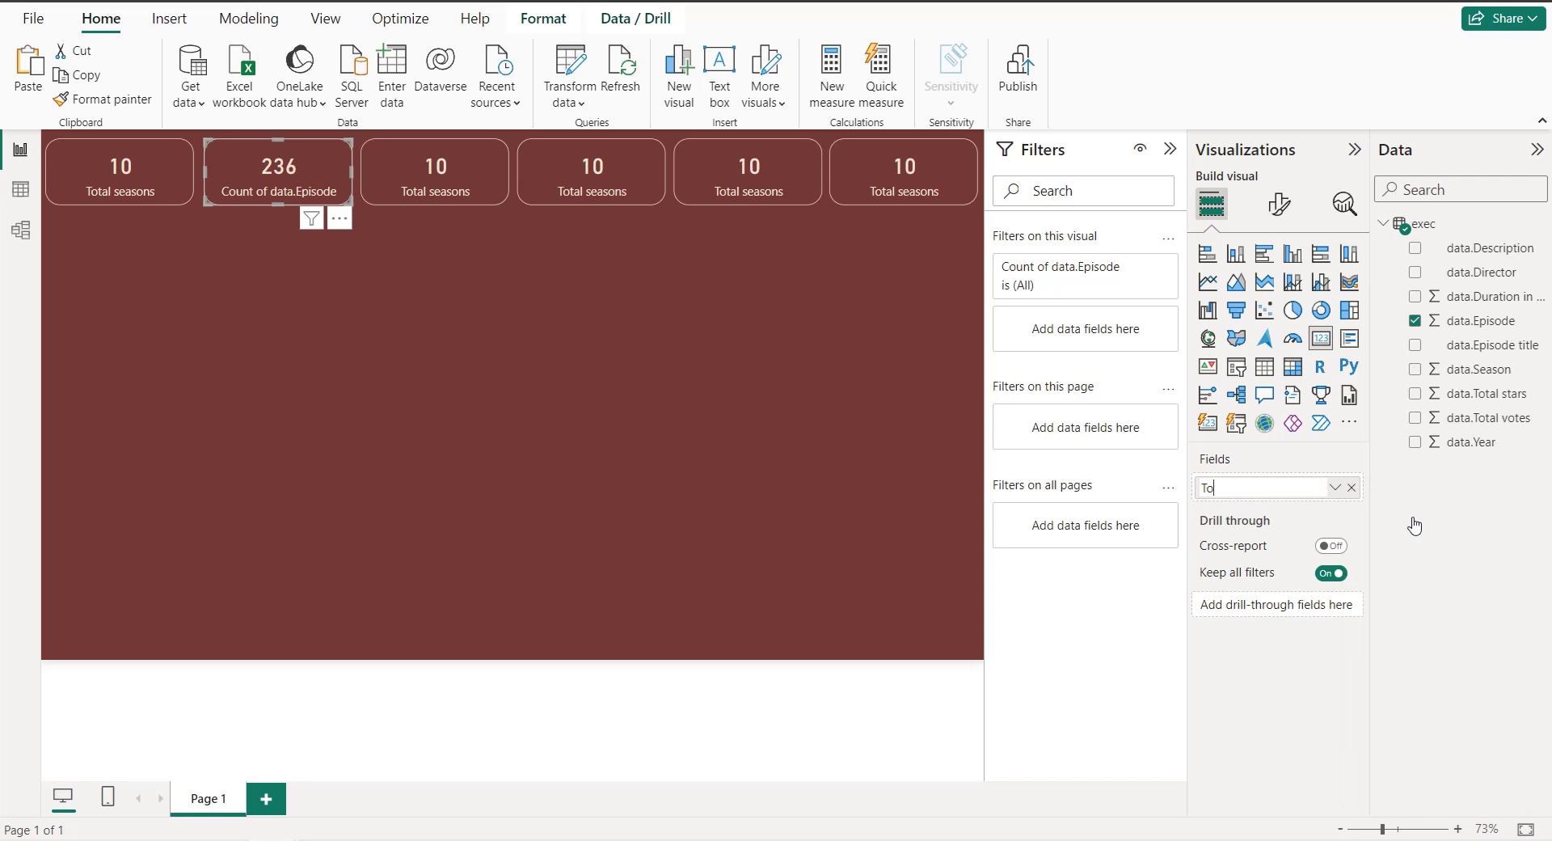
type("tal episodes")
key("Return")
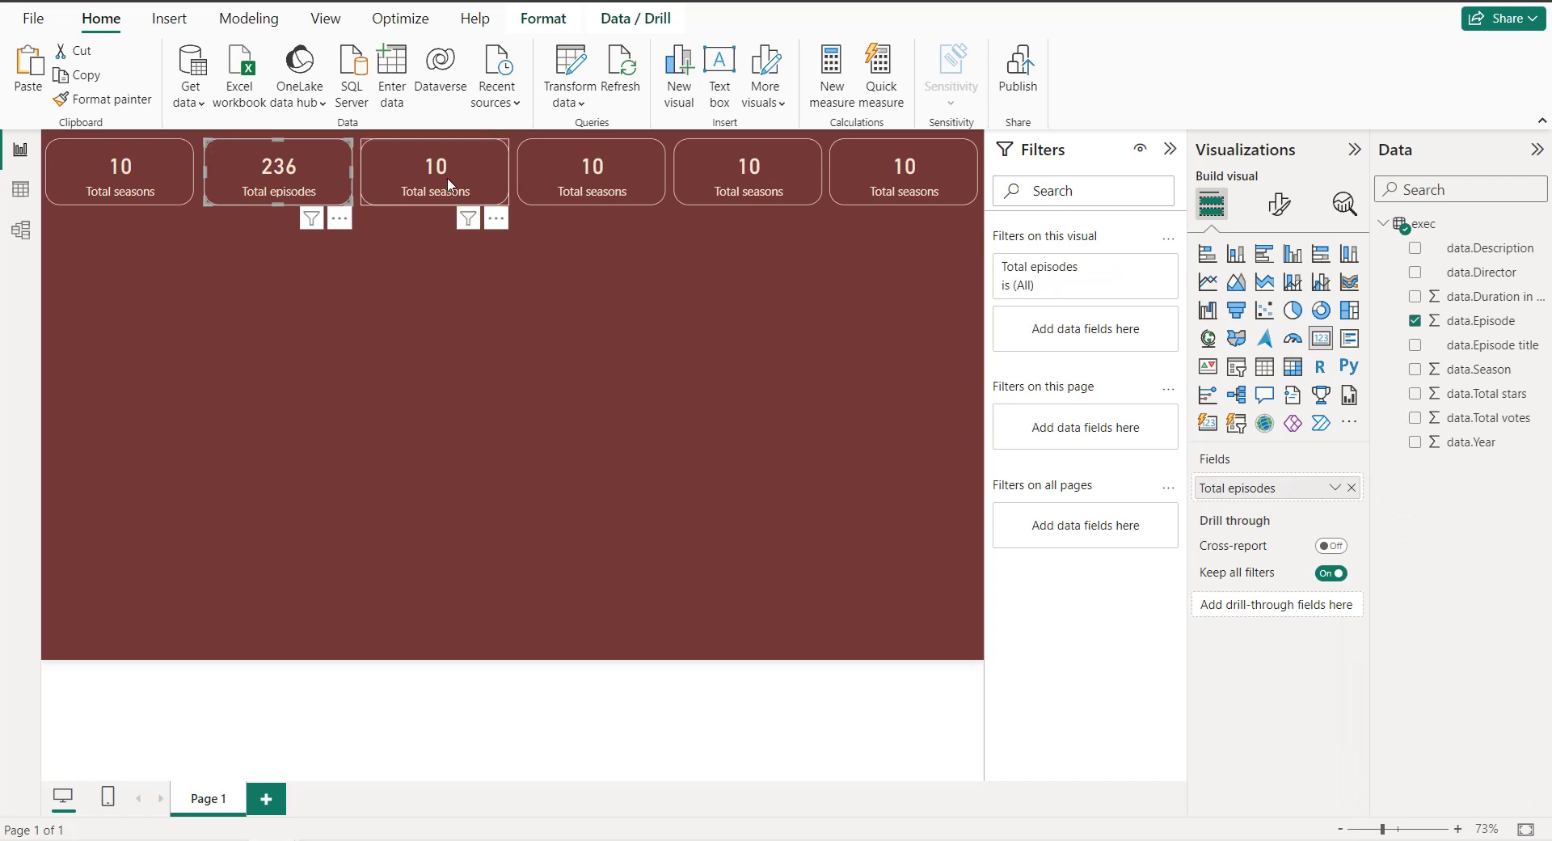
Step: Replace the third card's Total seasons field with data.Total stars, summarized as Average
left_click(449, 185)
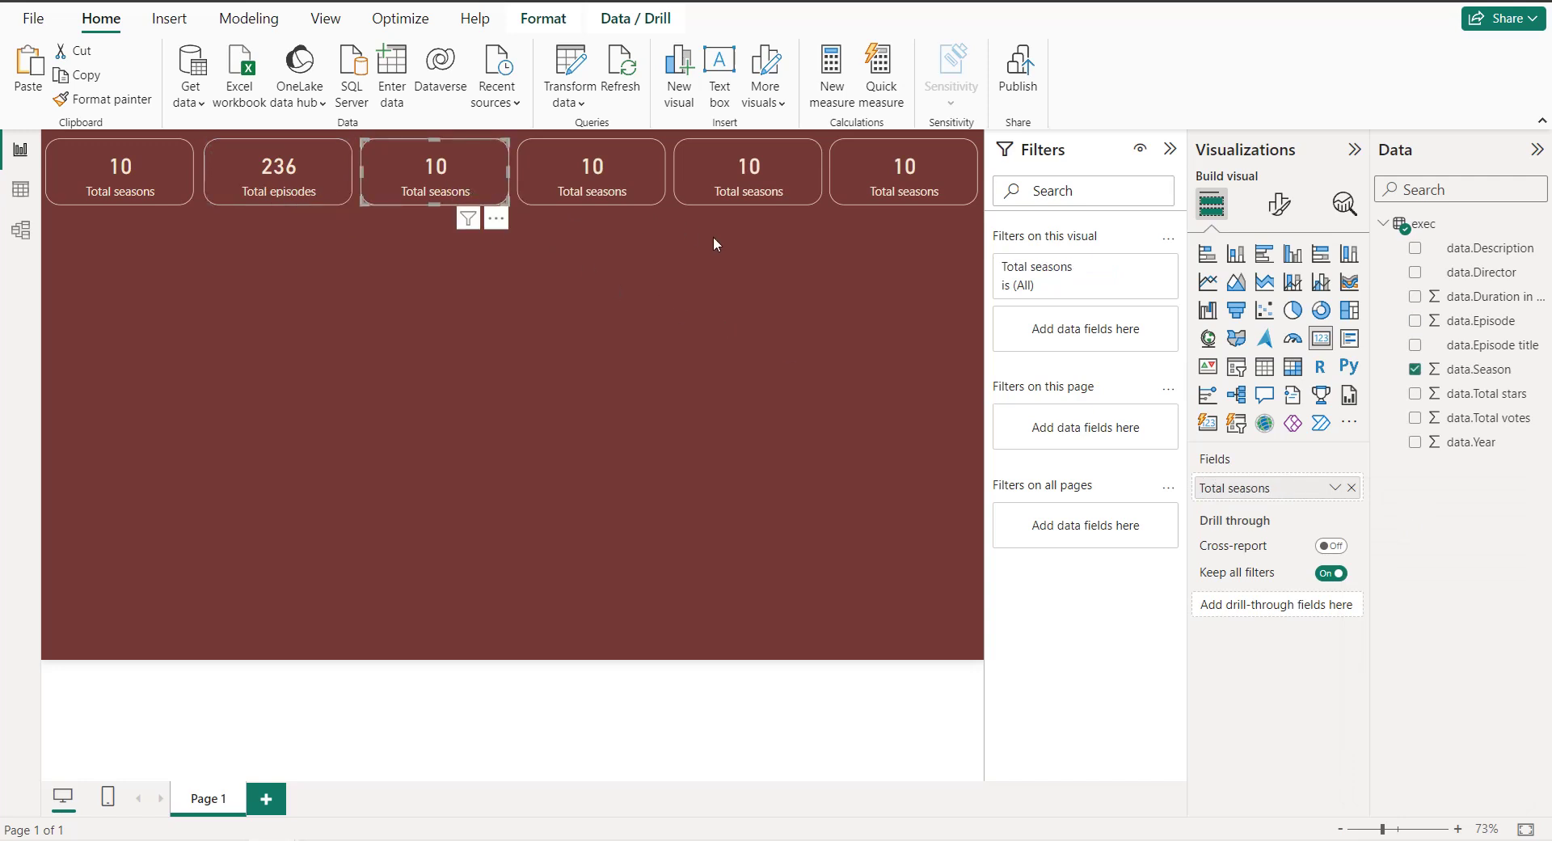
left_click(1350, 487)
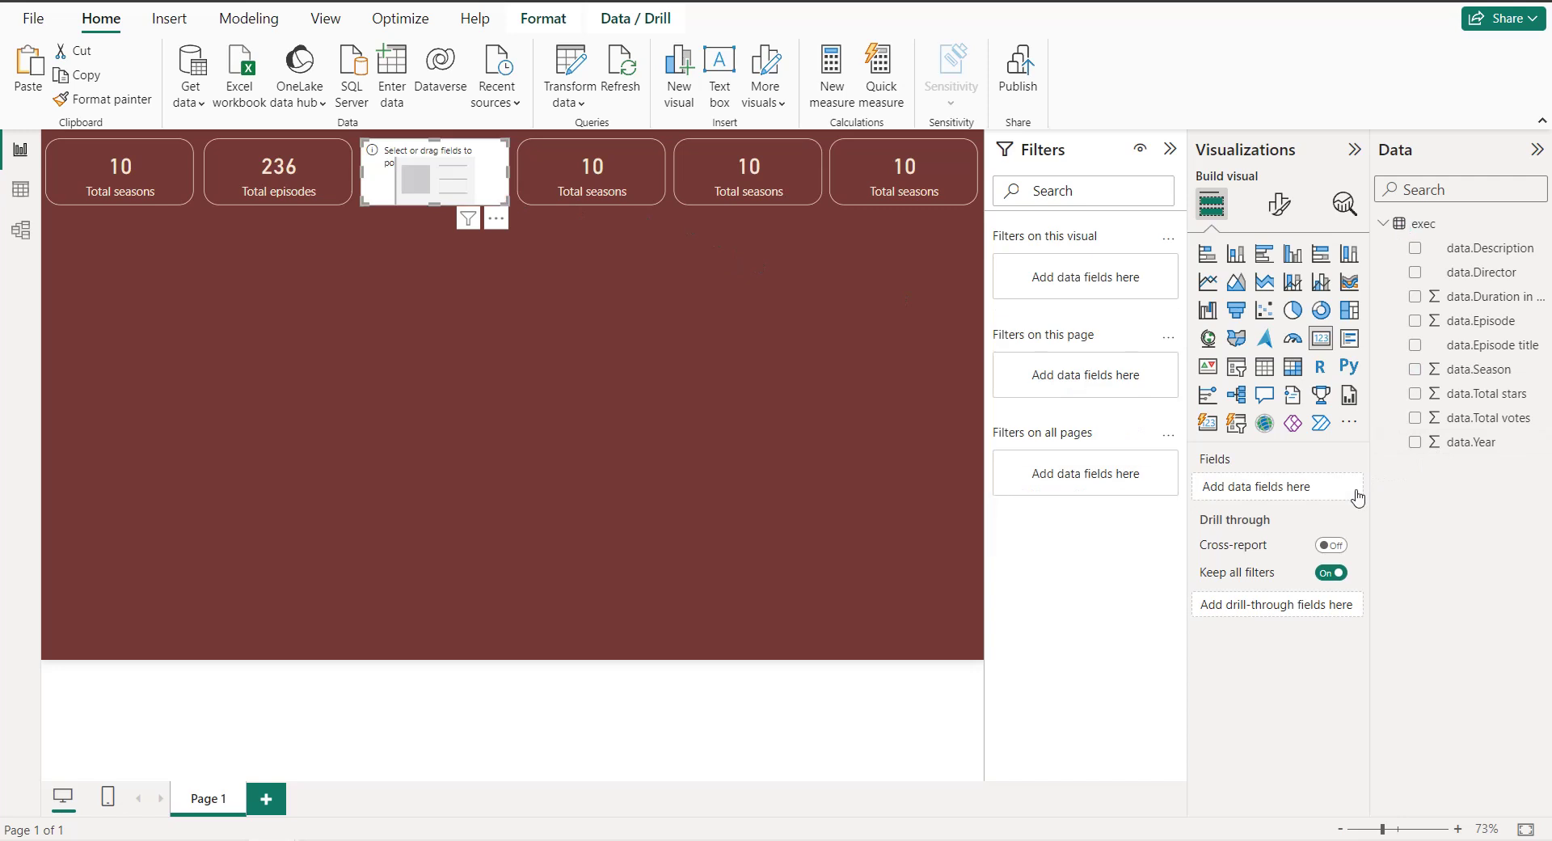
left_click(1414, 393)
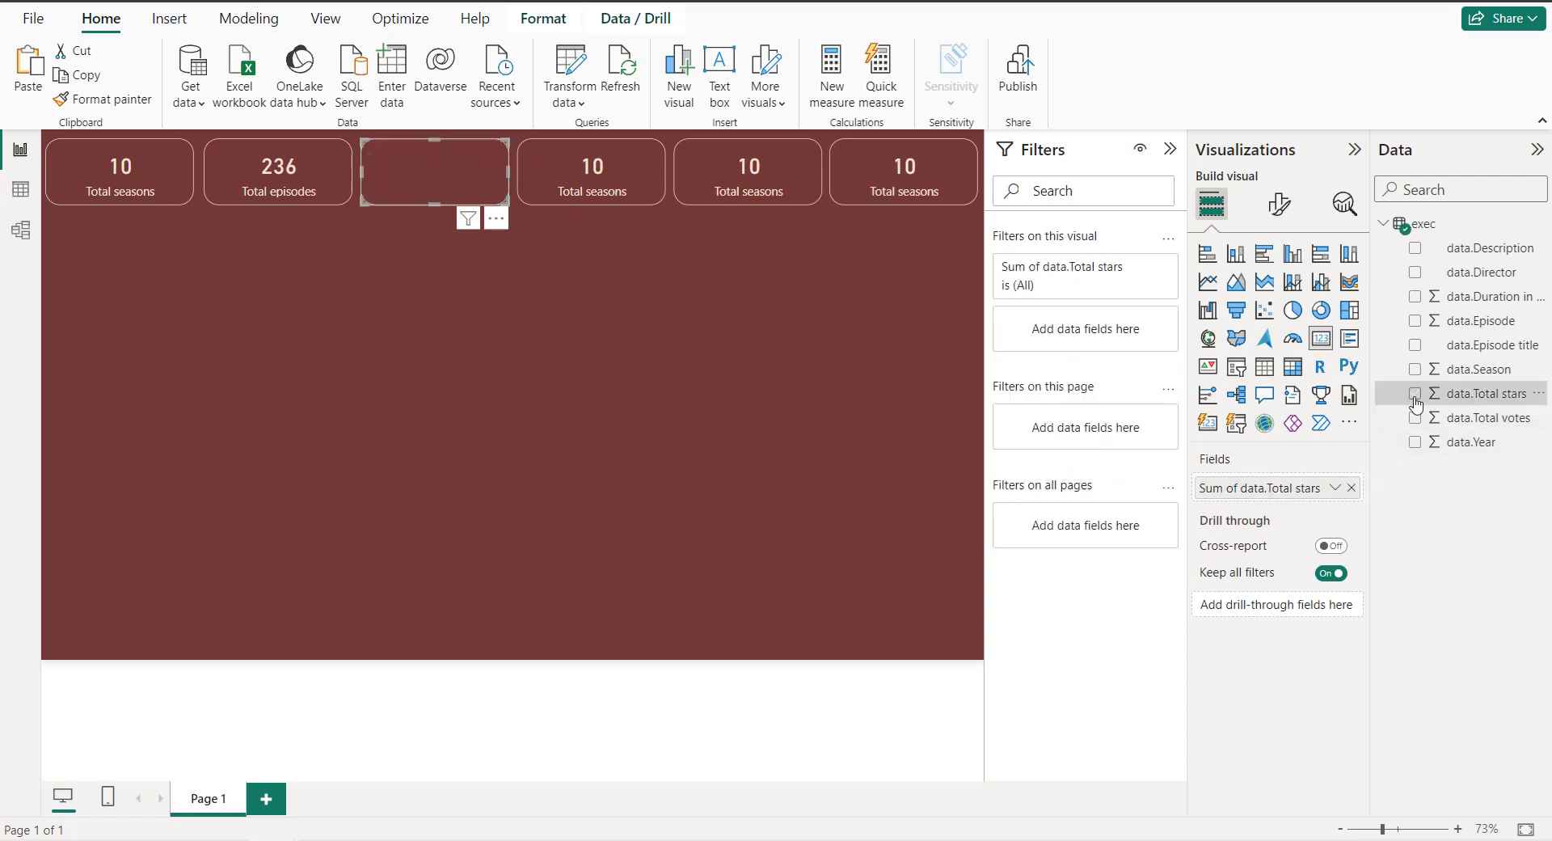
left_click(1336, 489)
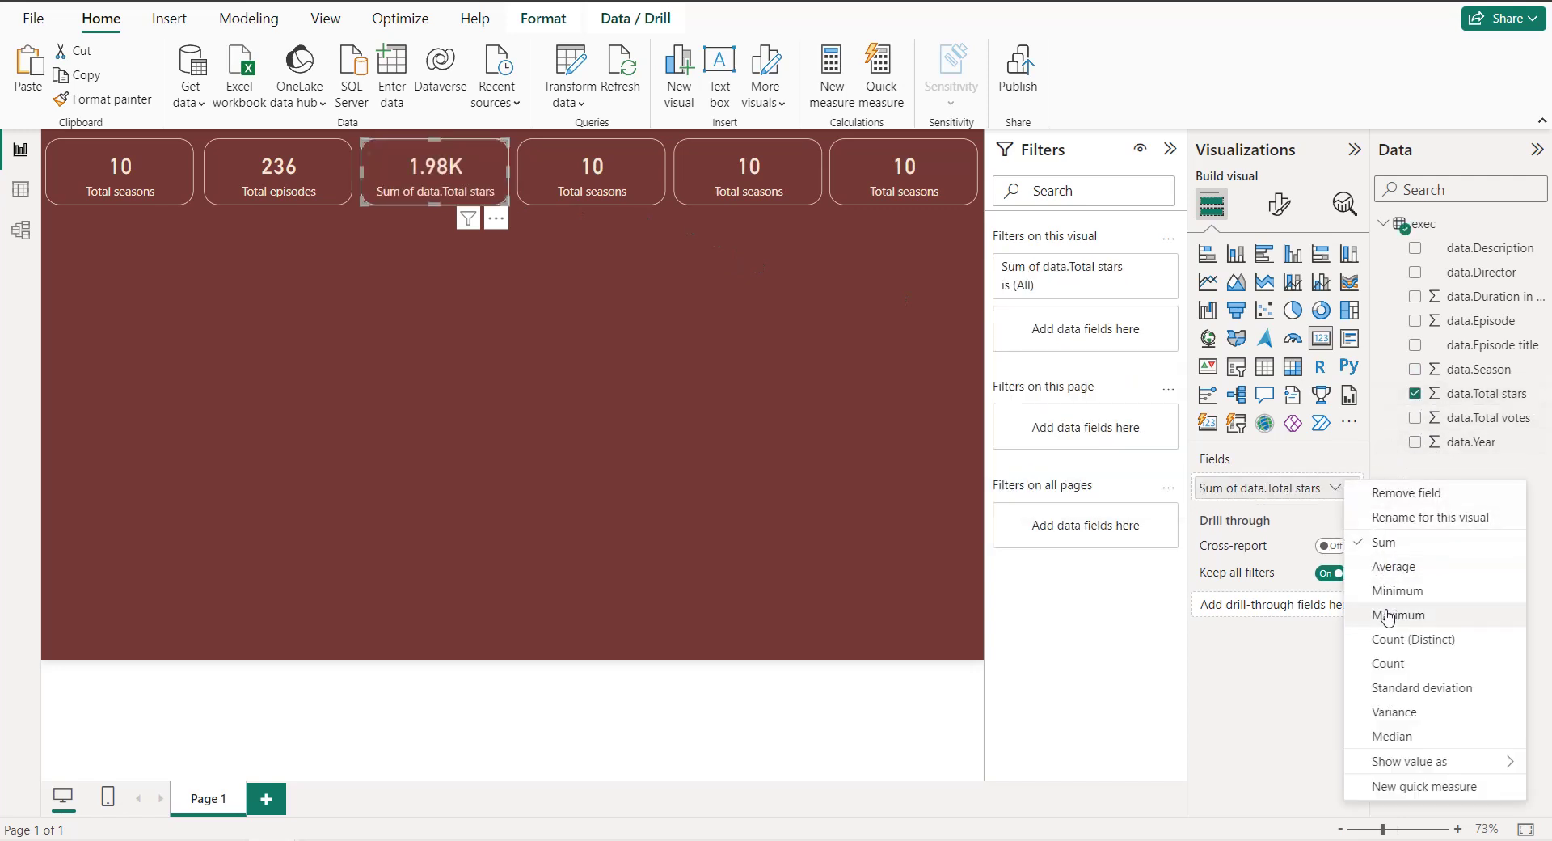
left_click(1393, 568)
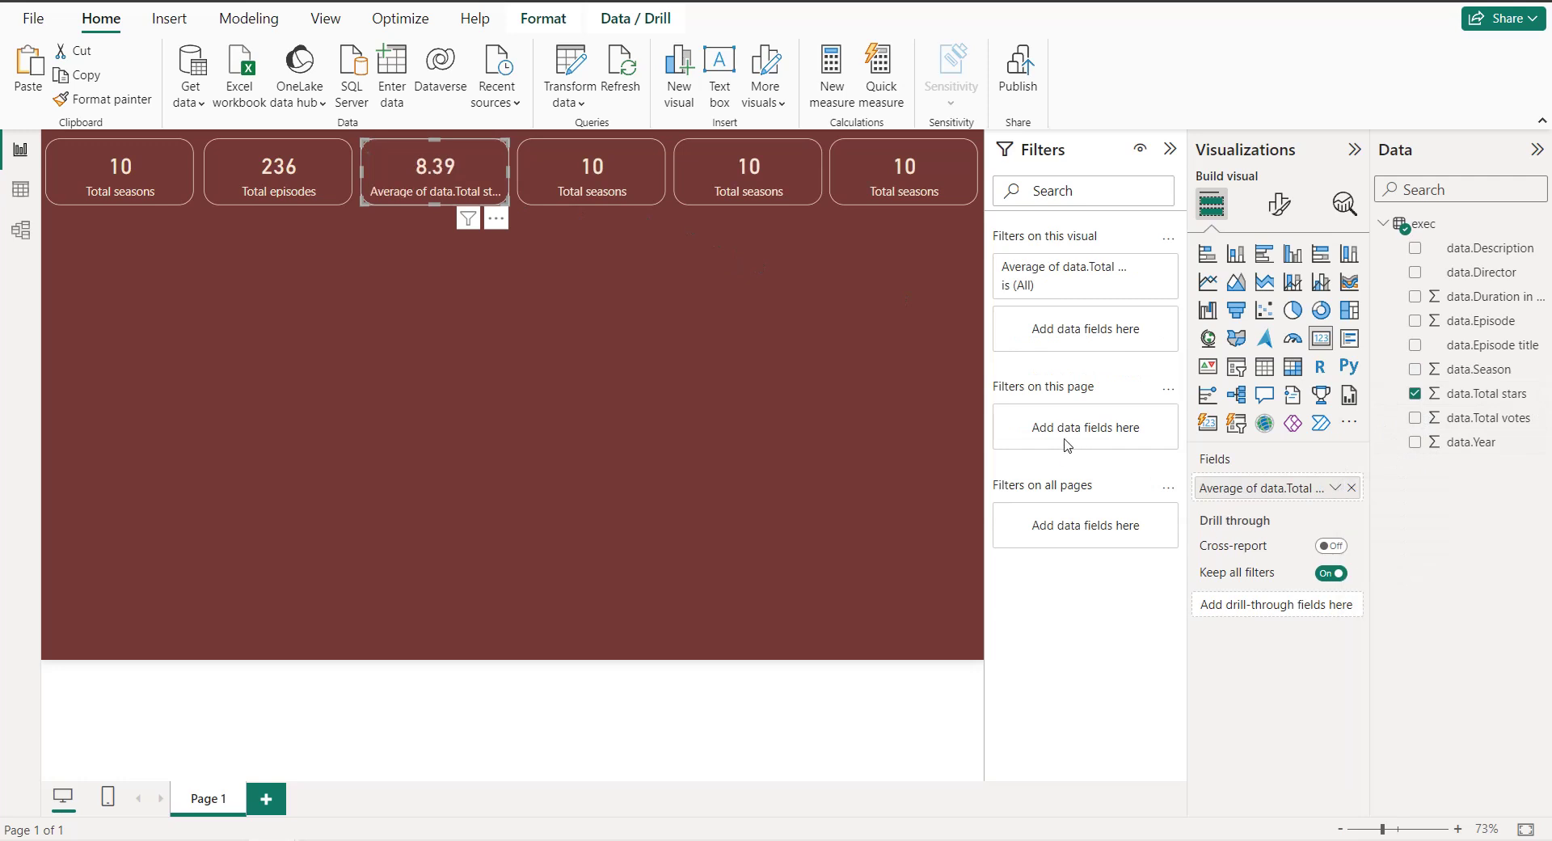
Step: Rename the third card's field for this visual to "Avg. stars rating"
left_click(1335, 487)
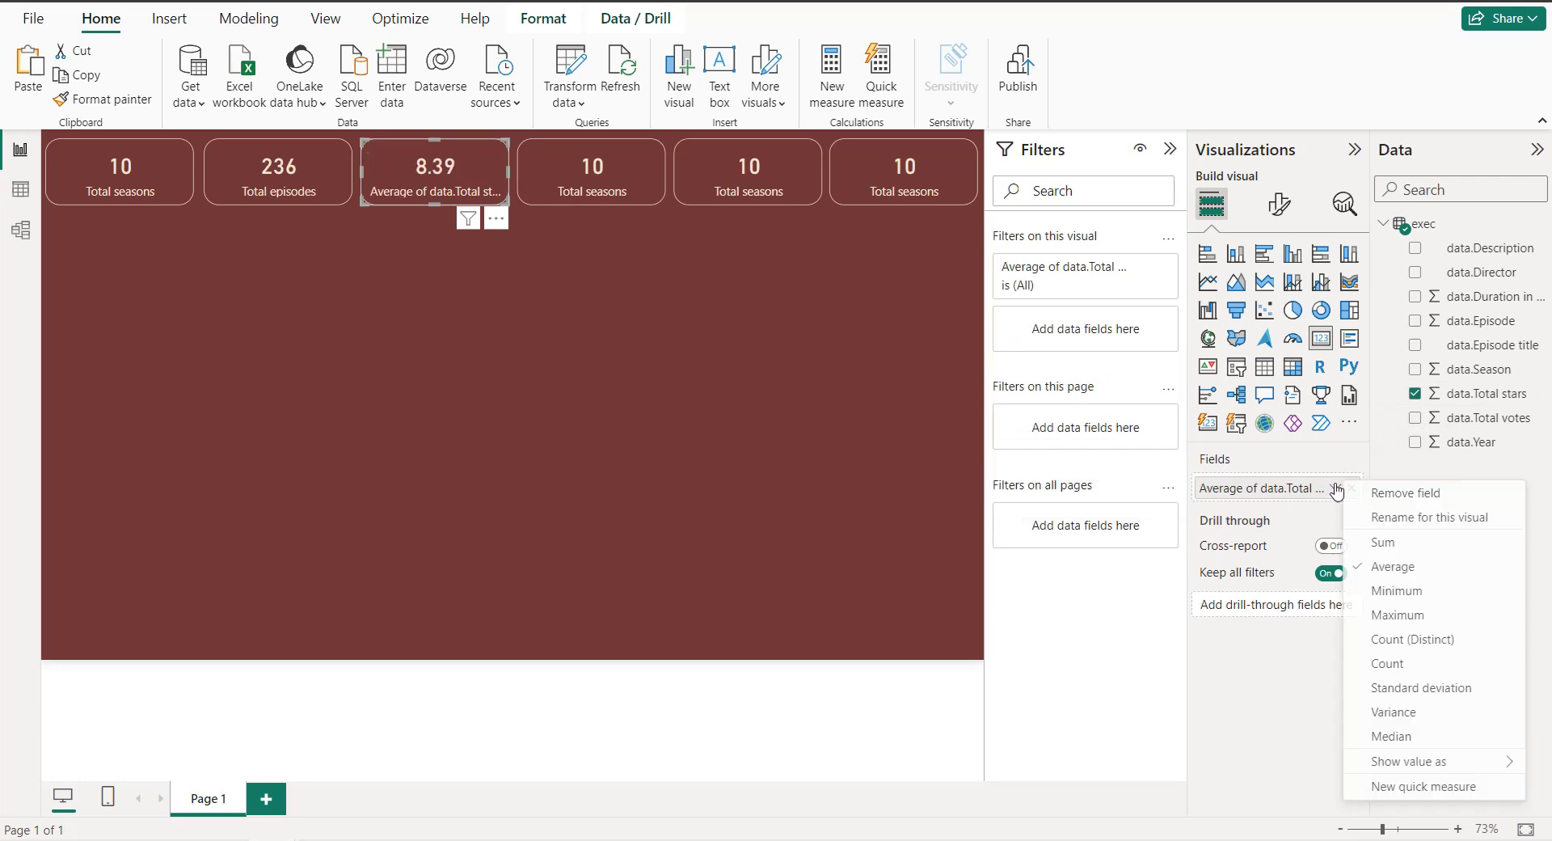
left_click(1398, 527)
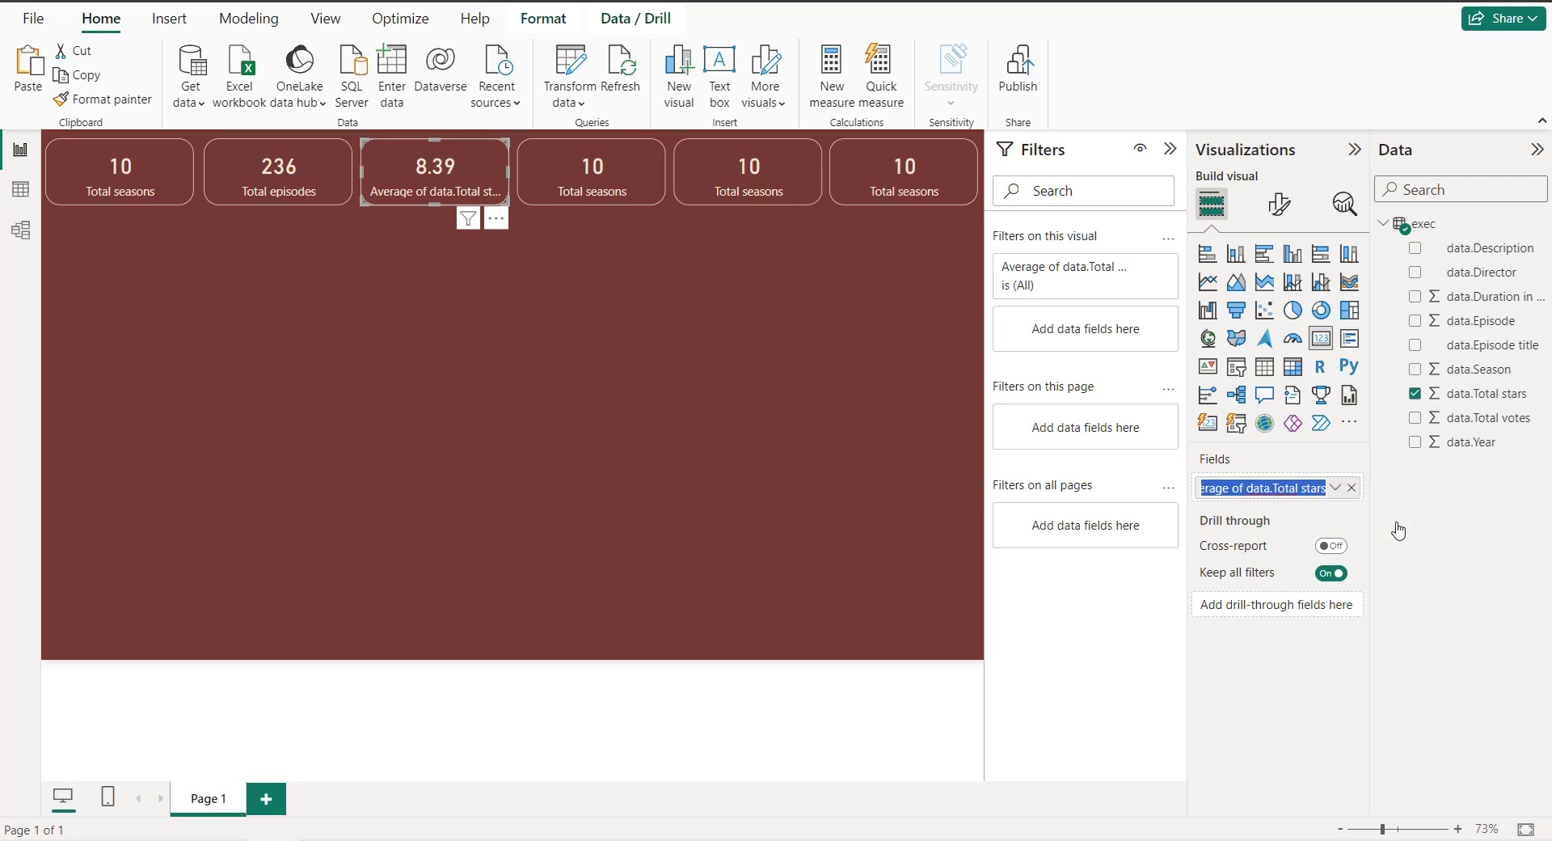
type("Avg. stars rating")
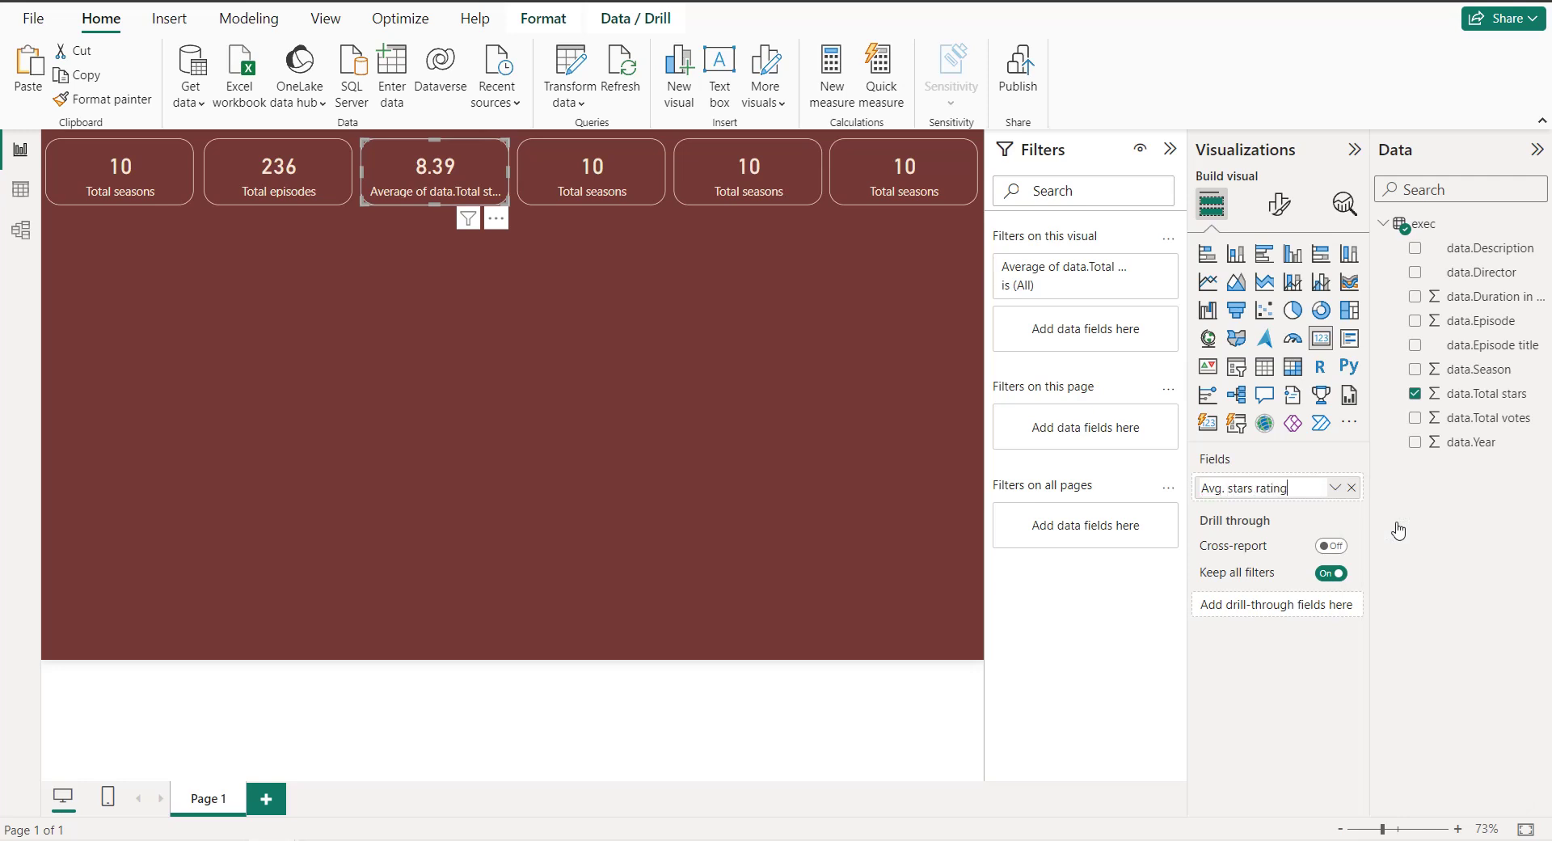
Step: Replace the fourth card's Total seasons field with data.Duration in minutes
left_click(597, 170)
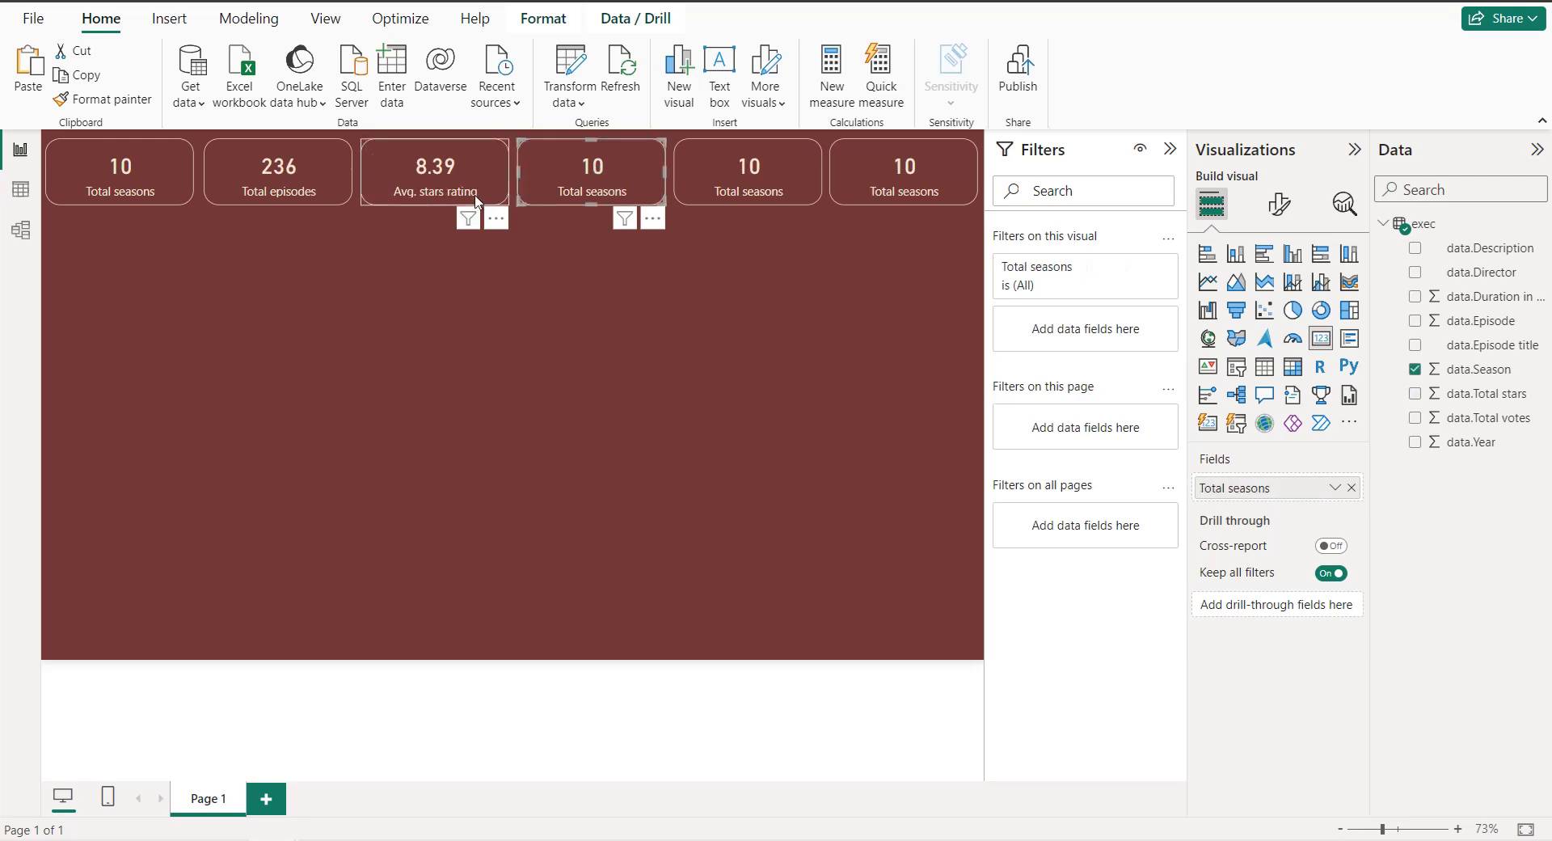
left_click(1350, 488)
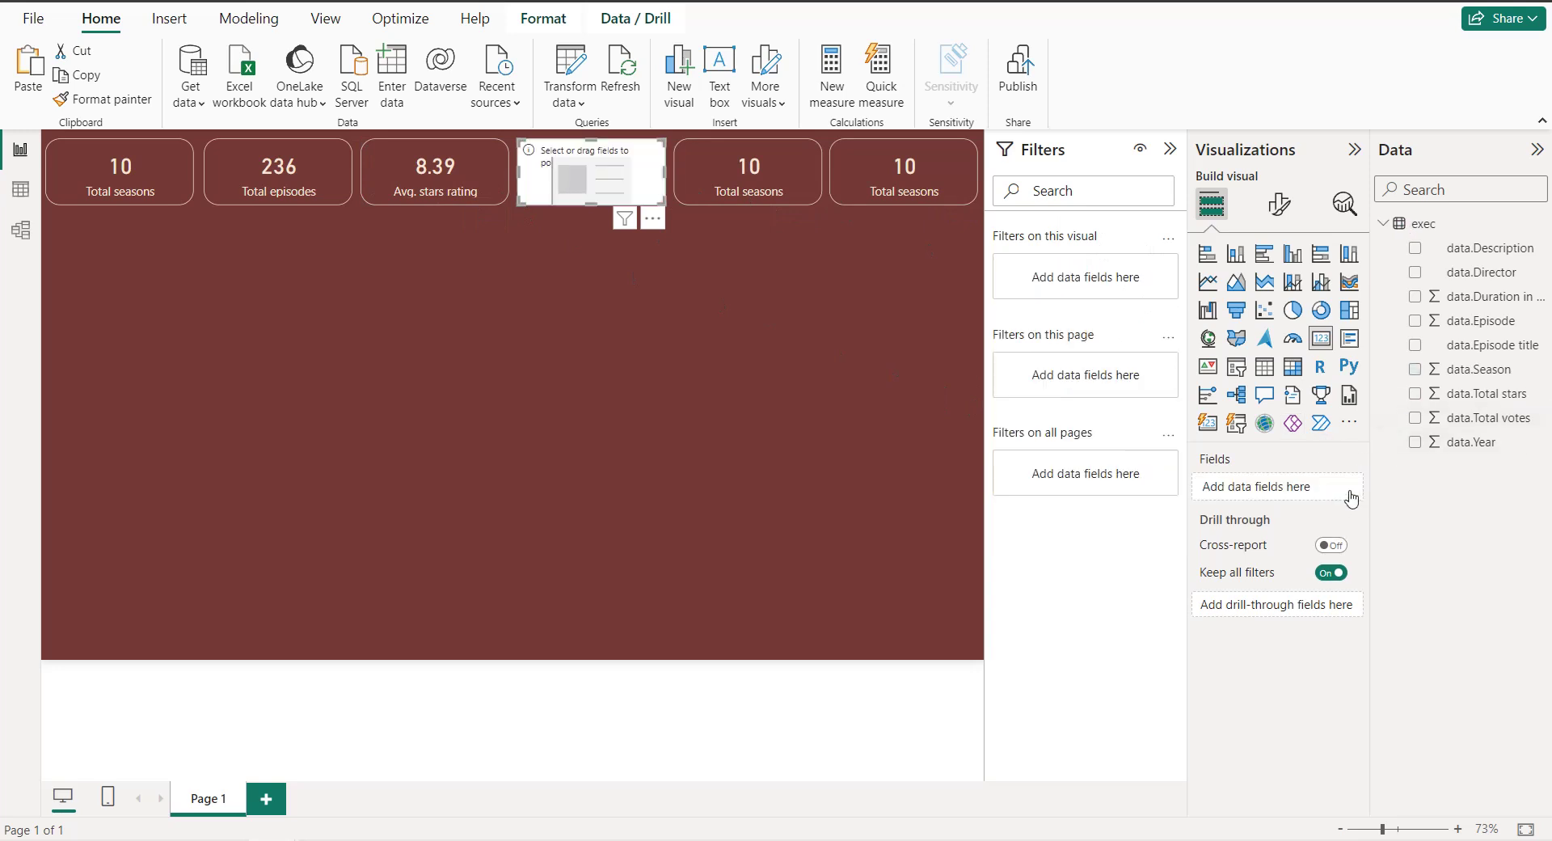
left_click(1414, 296)
Step: Rename the fourth card's field for this visual to "Avg. duration (min)" and summarize it as Average
left_click(1333, 488)
left_click(1380, 518)
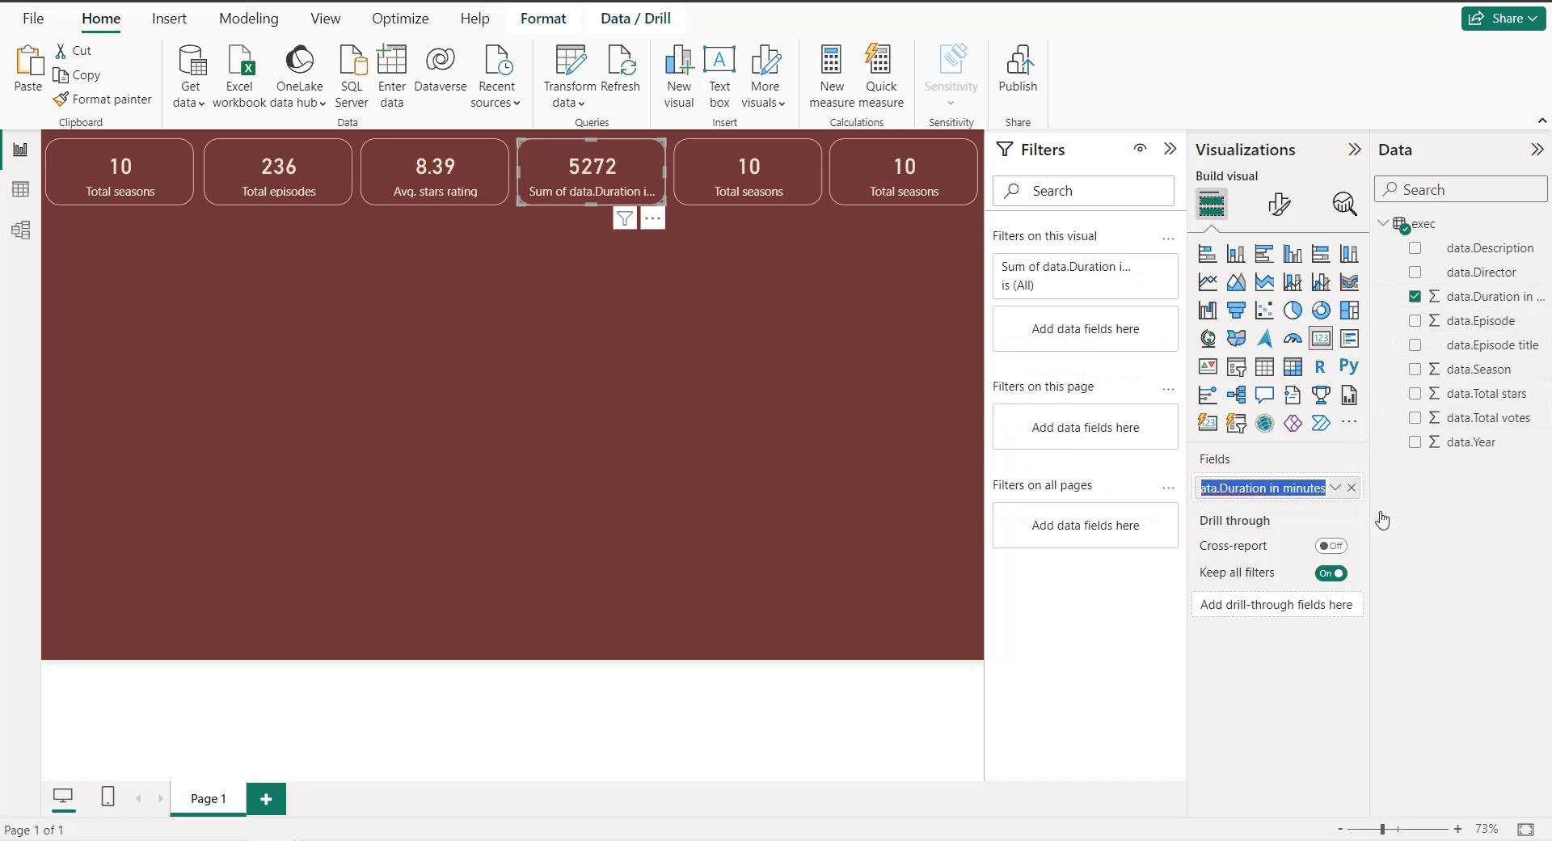
type("Avg")
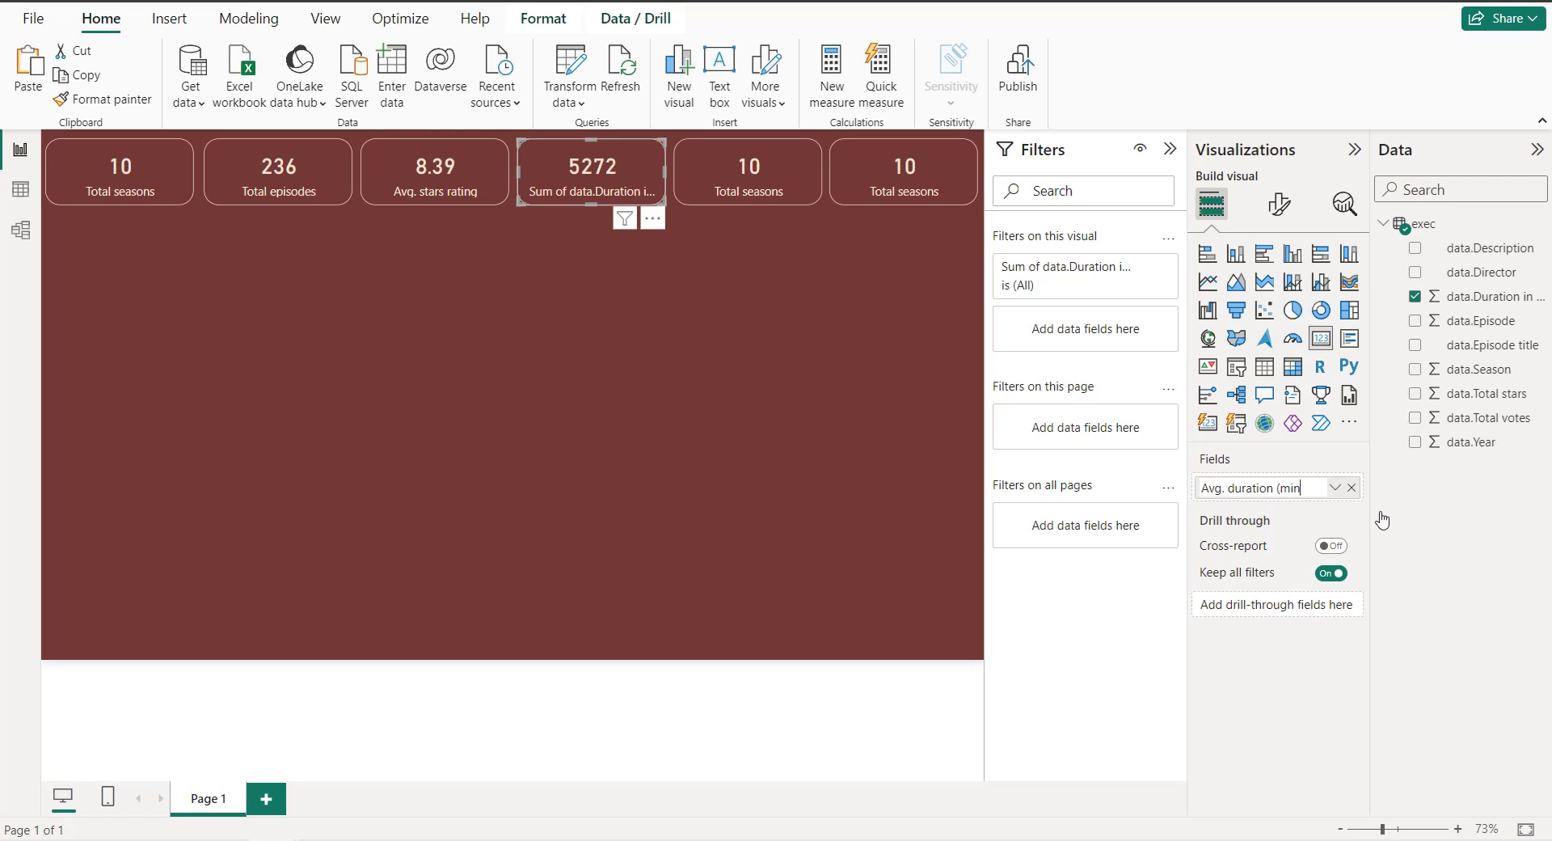
key("Return")
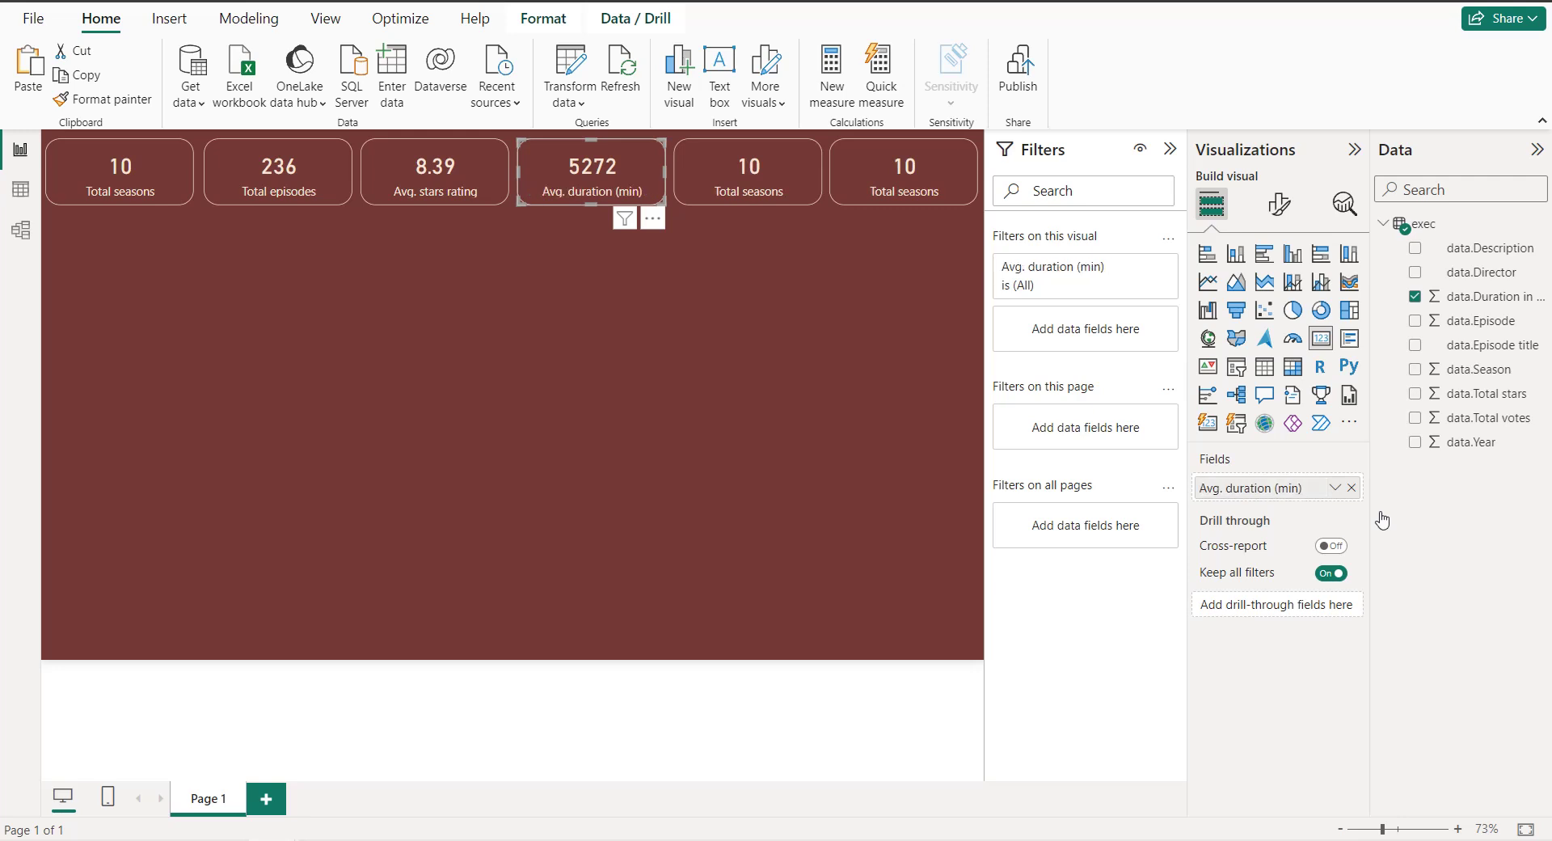
left_click(1334, 487)
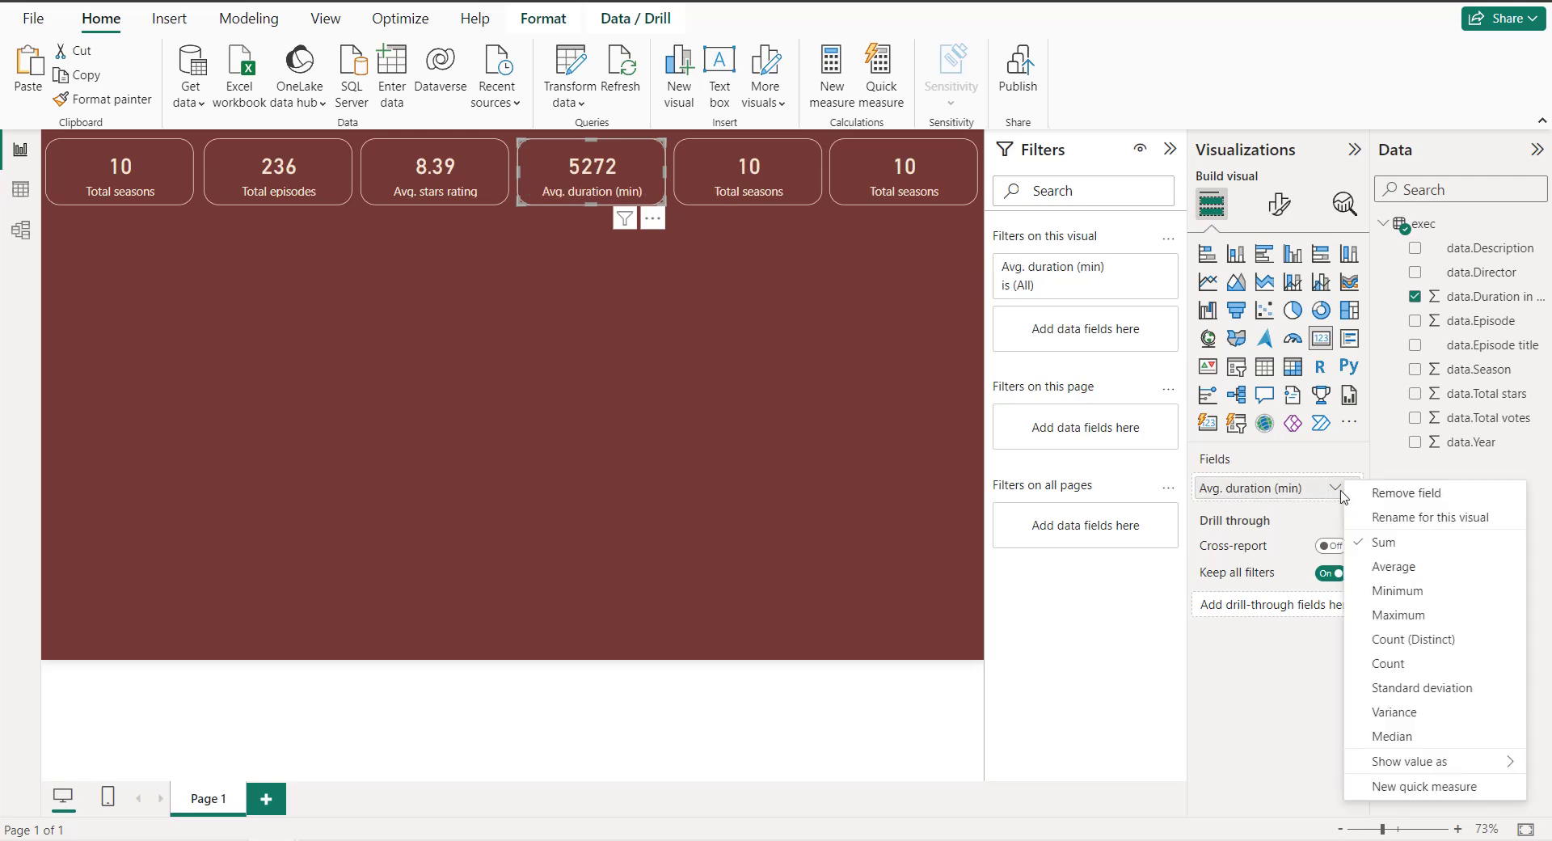
left_click(1383, 567)
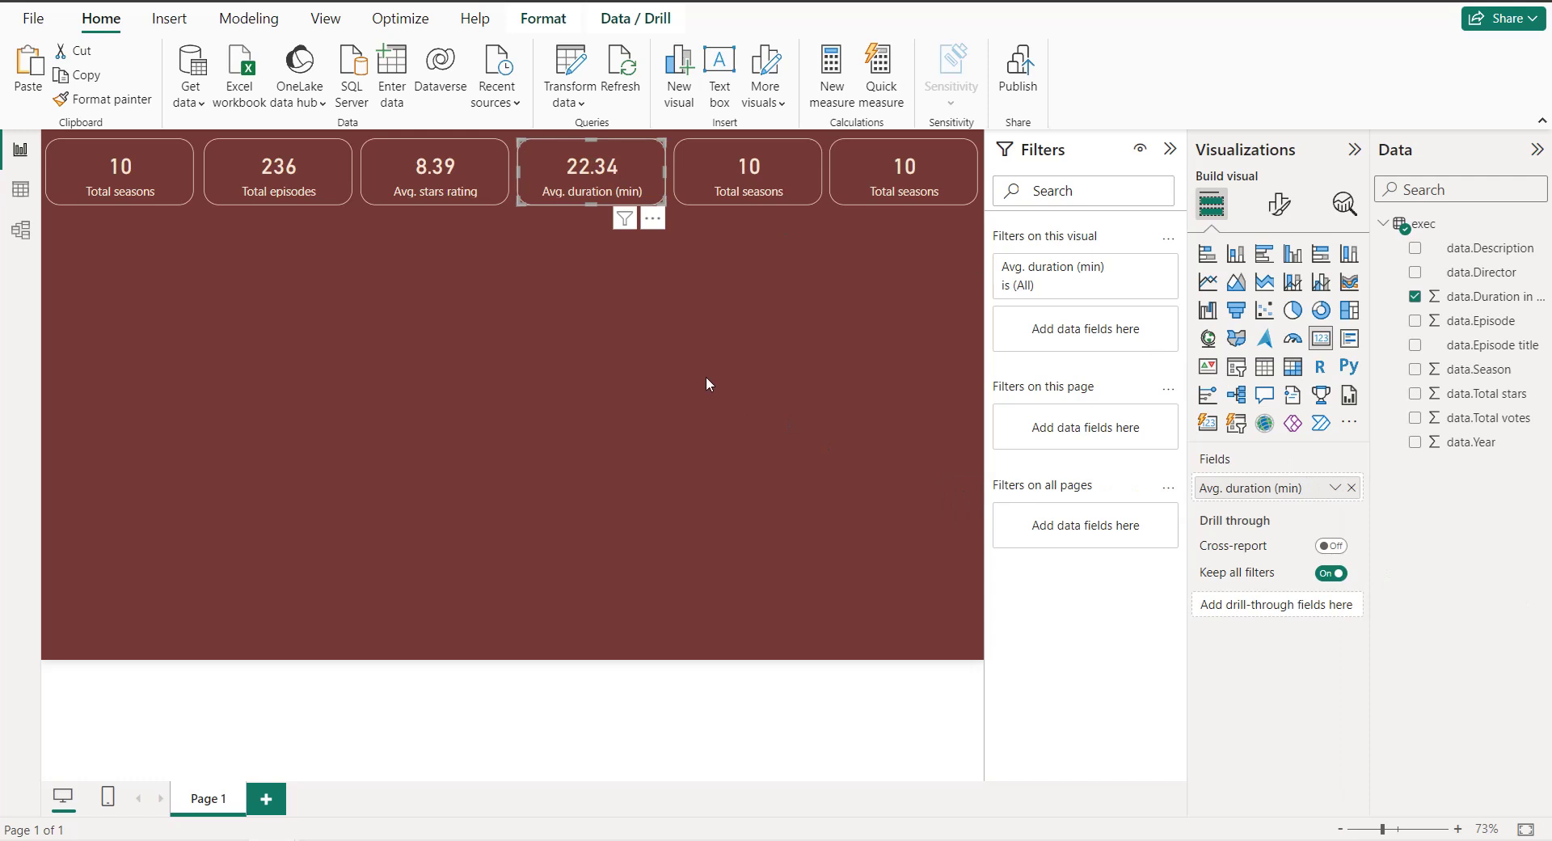
Step: Remove the stray error visual below the fifth card
left_click(719, 165)
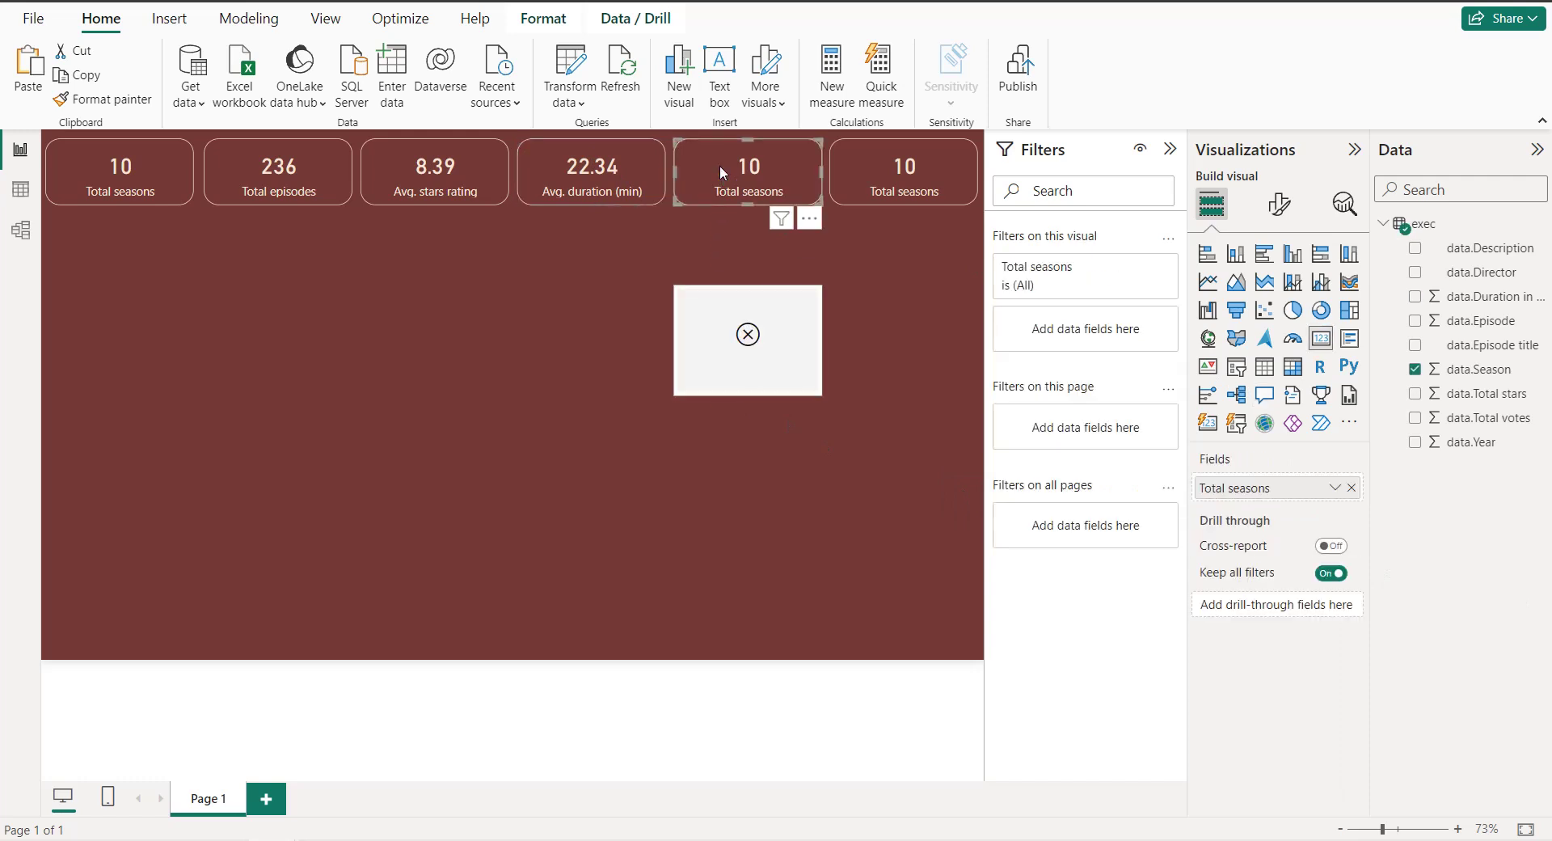
left_click(809, 273)
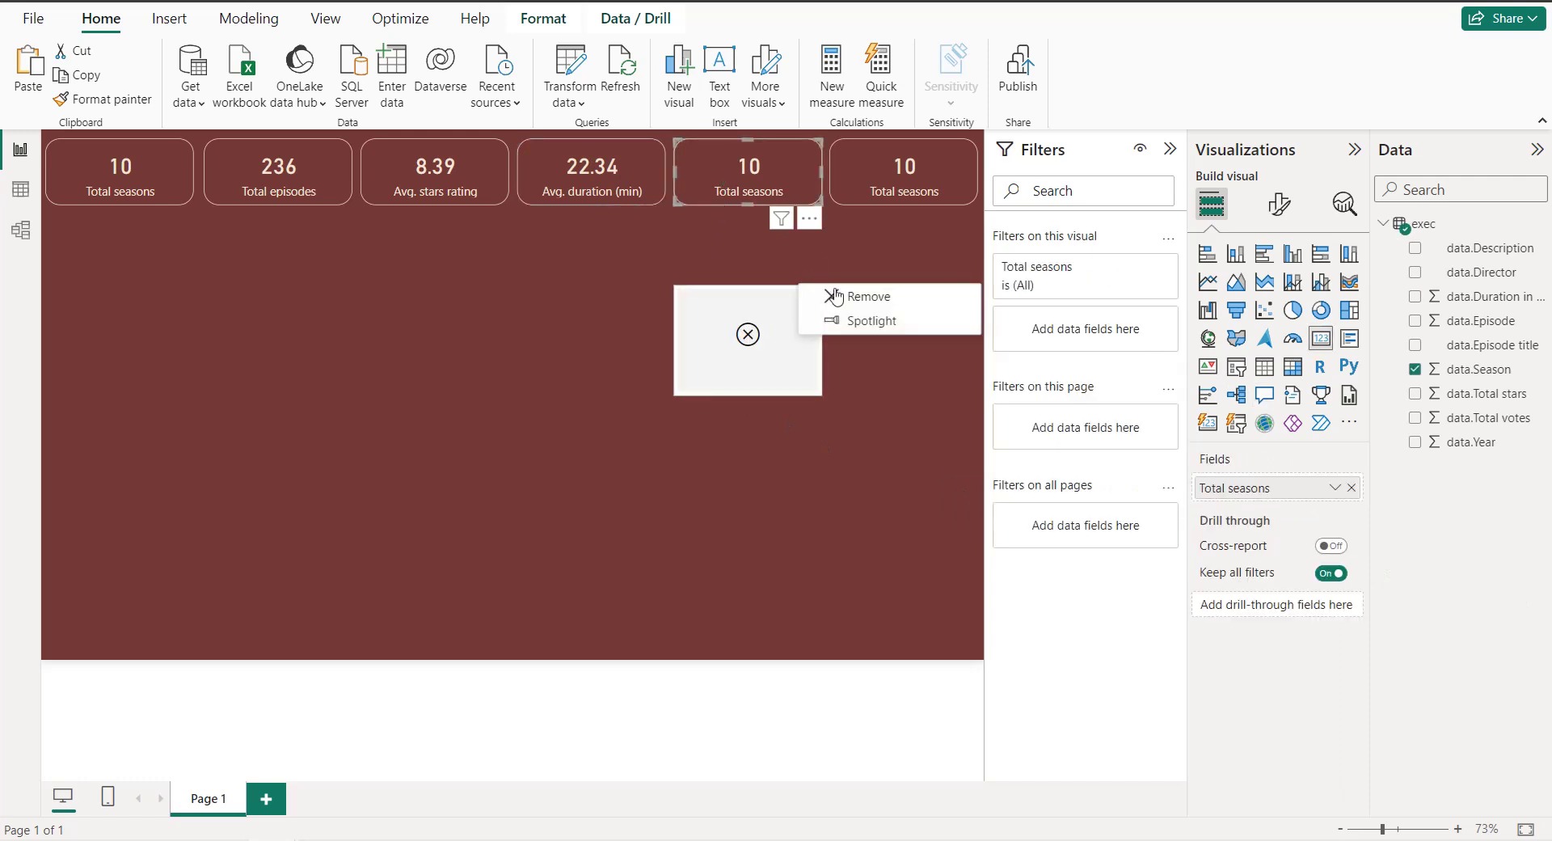
left_click(836, 298)
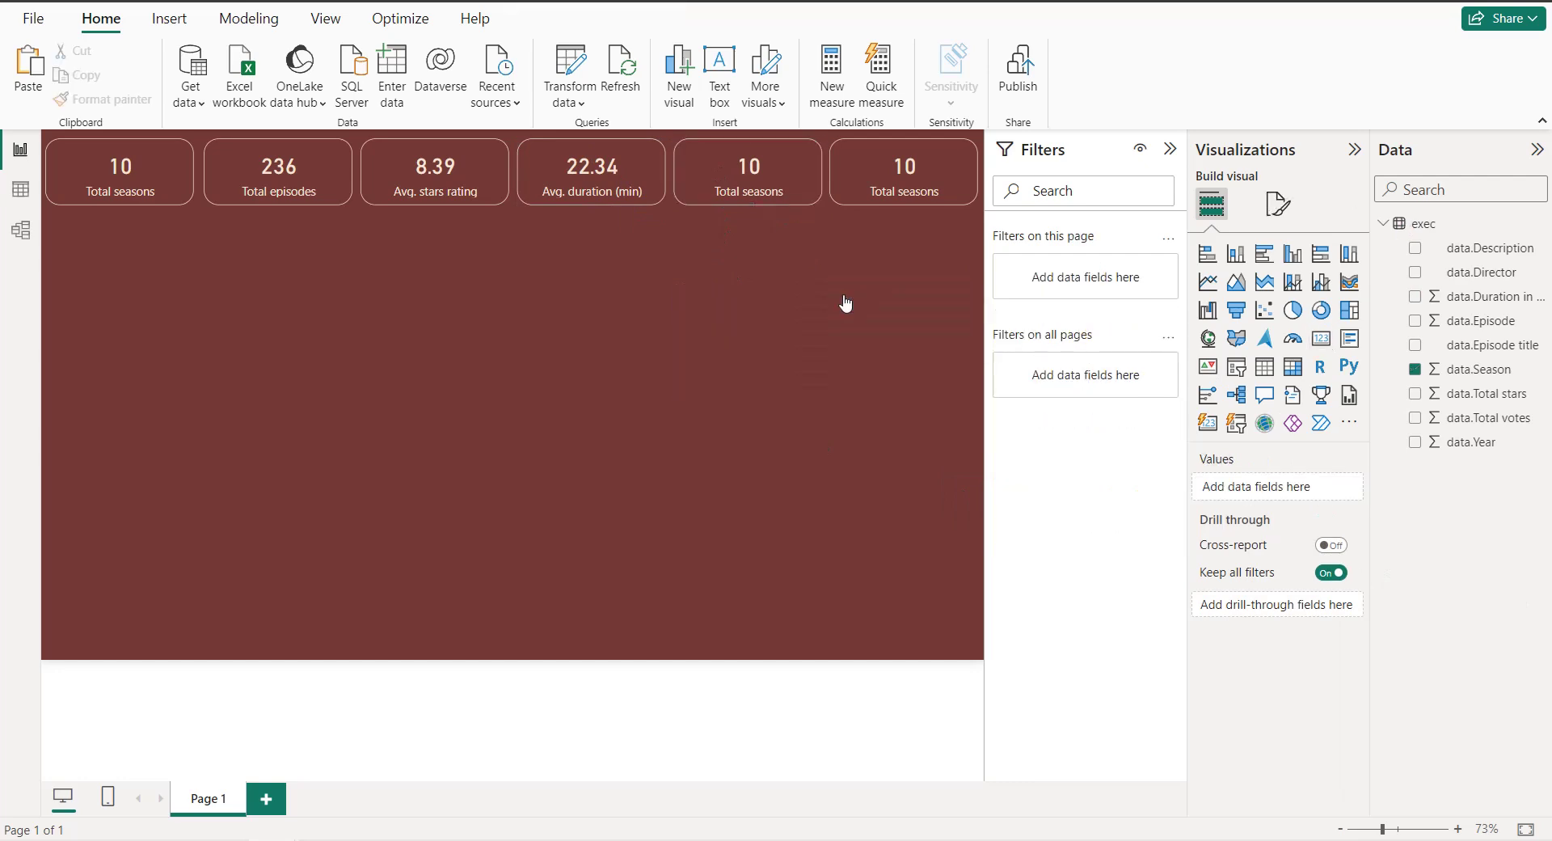
Step: Replace the fifth card's Total seasons field with data.Total votes
left_click(774, 181)
left_click(1351, 487)
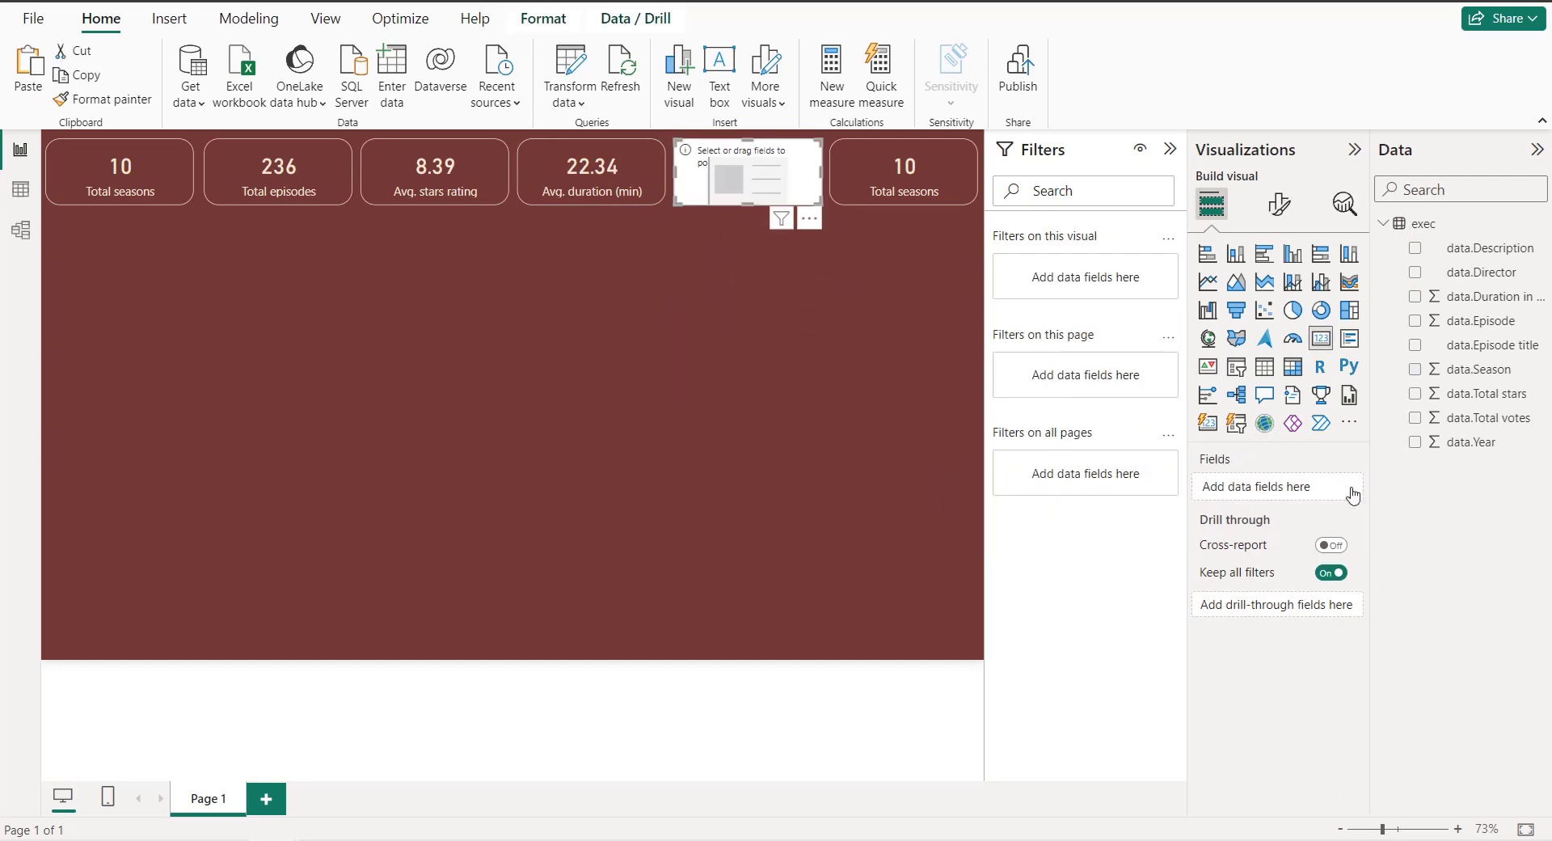
left_click(1416, 422)
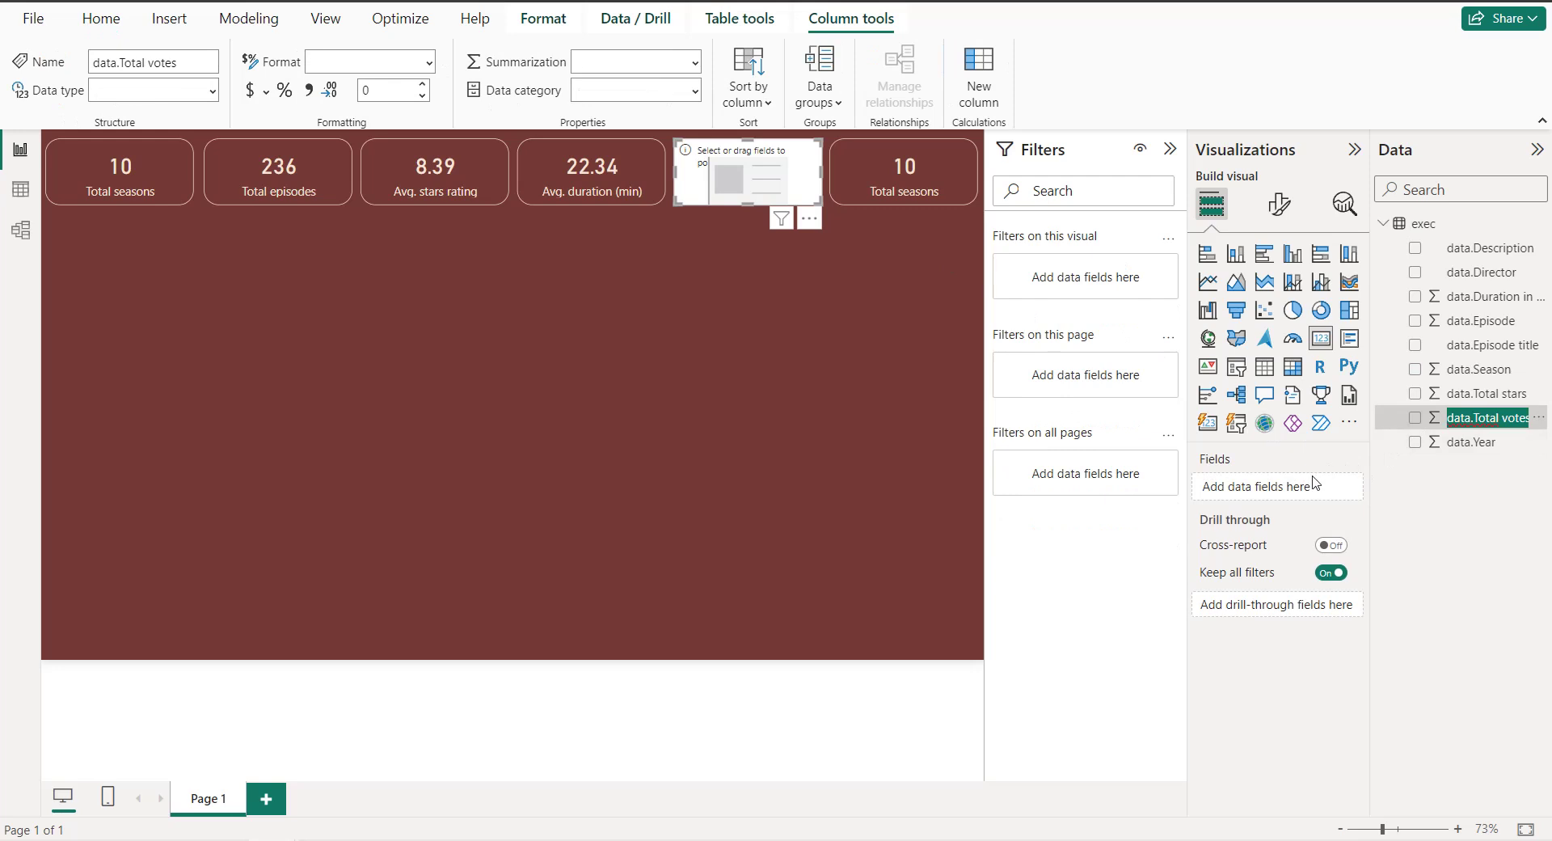
left_click_drag(1323, 484, 1323, 485)
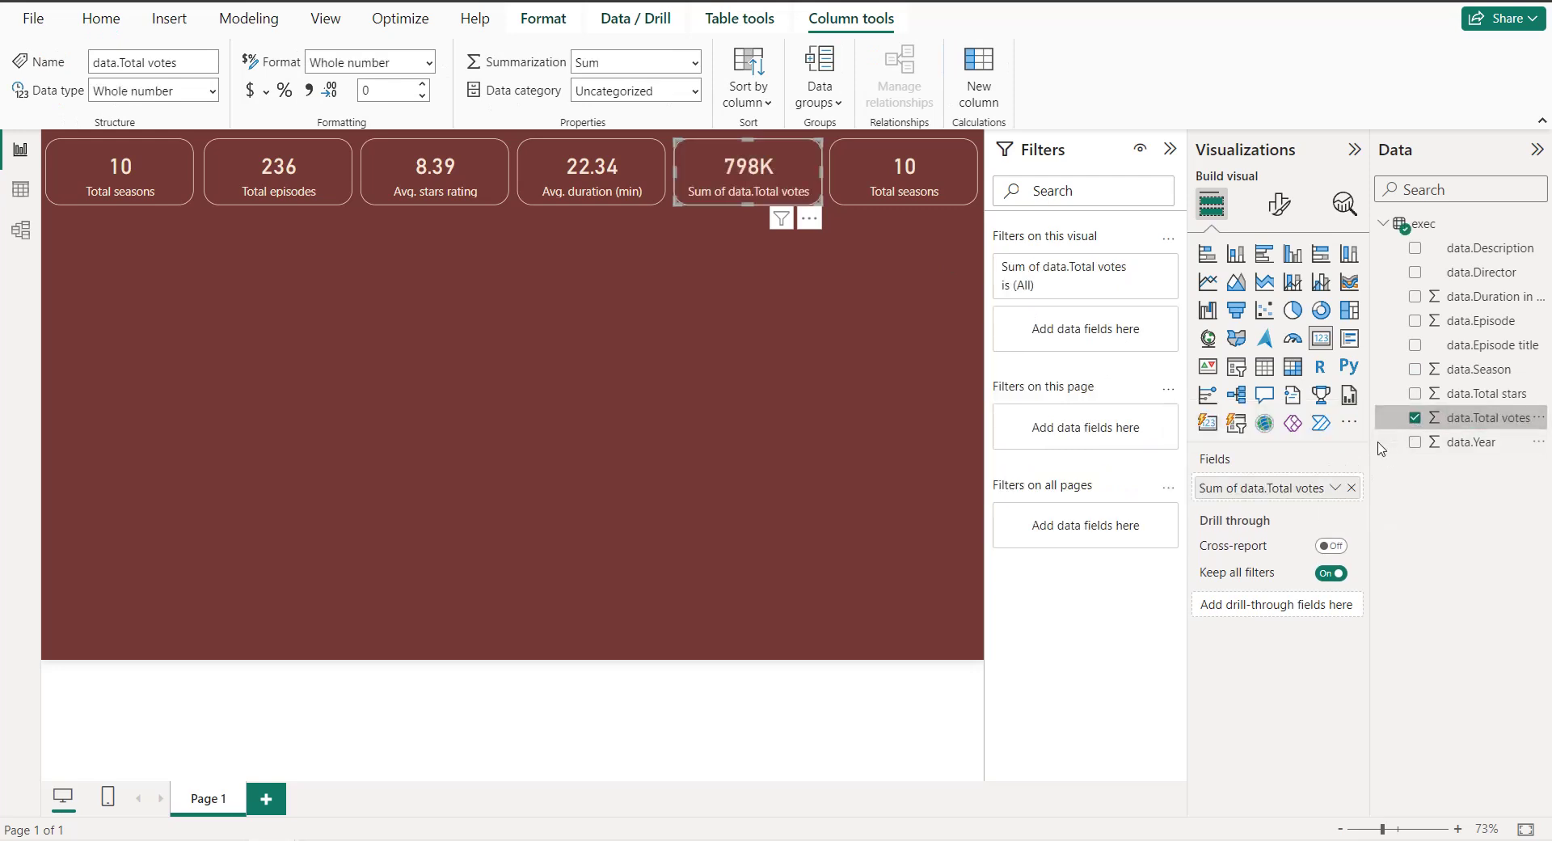
Step: Rename the fifth card's field for this visual to "Total votes"
left_click(1335, 487)
left_click(1374, 518)
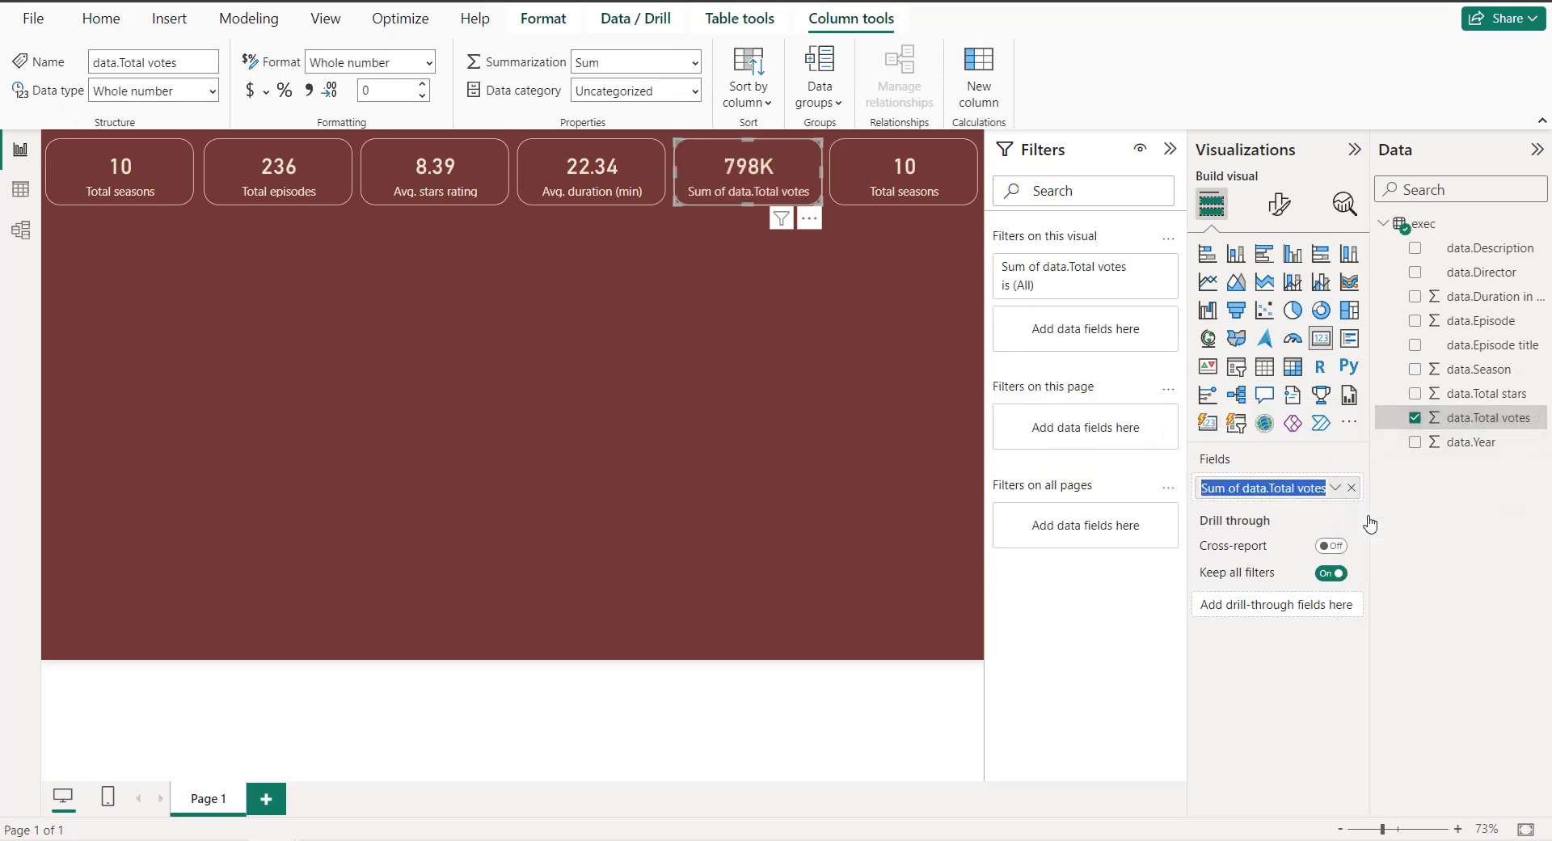
type("T")
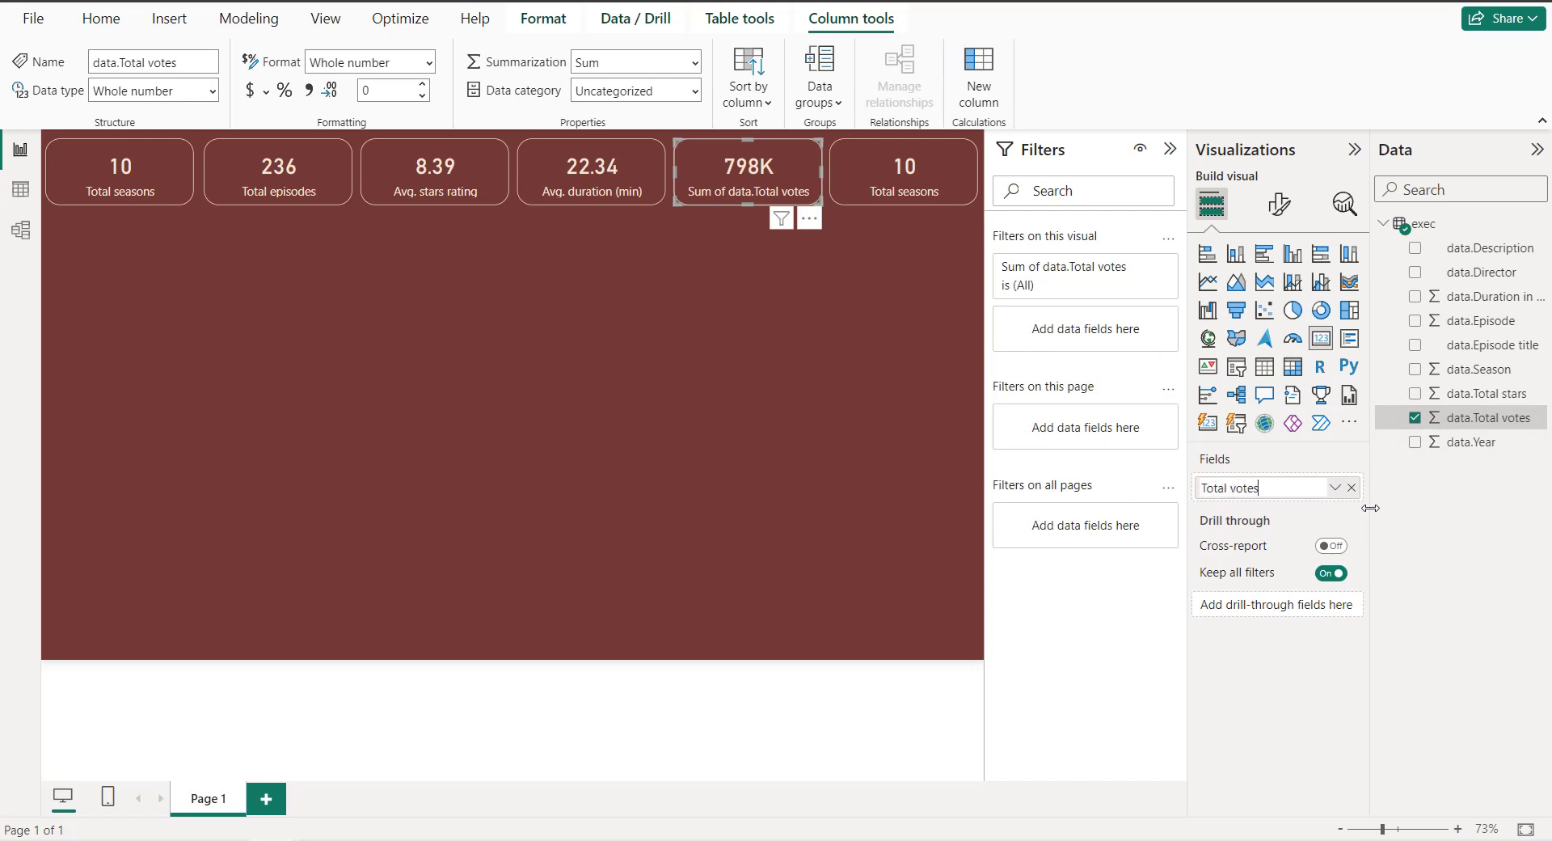
key("Return")
Step: Replace the sixth card's Total seasons field with data.Year
left_click(876, 167)
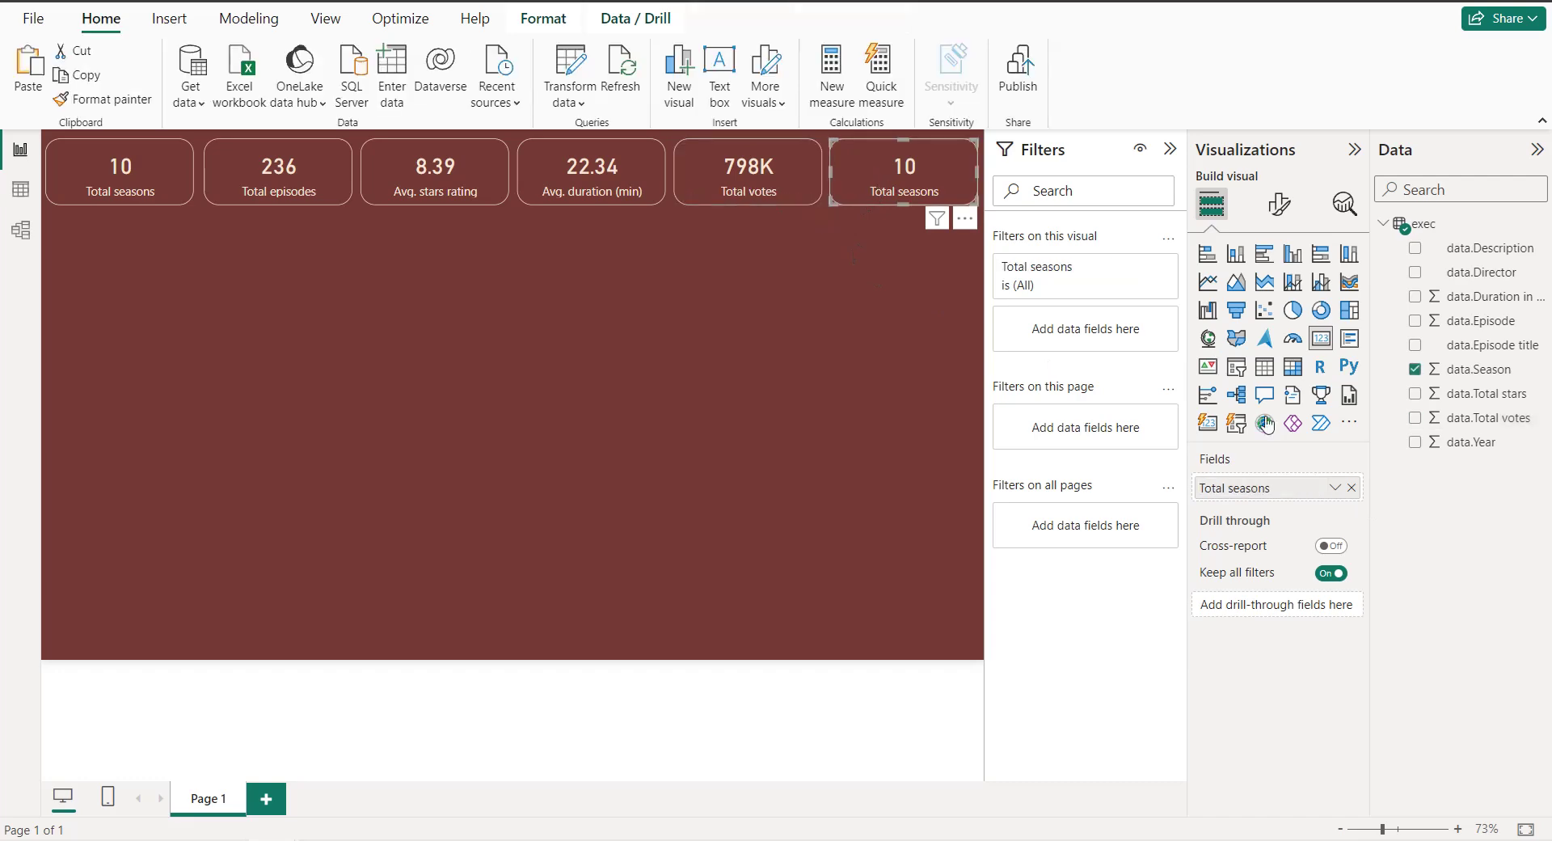
left_click(1352, 487)
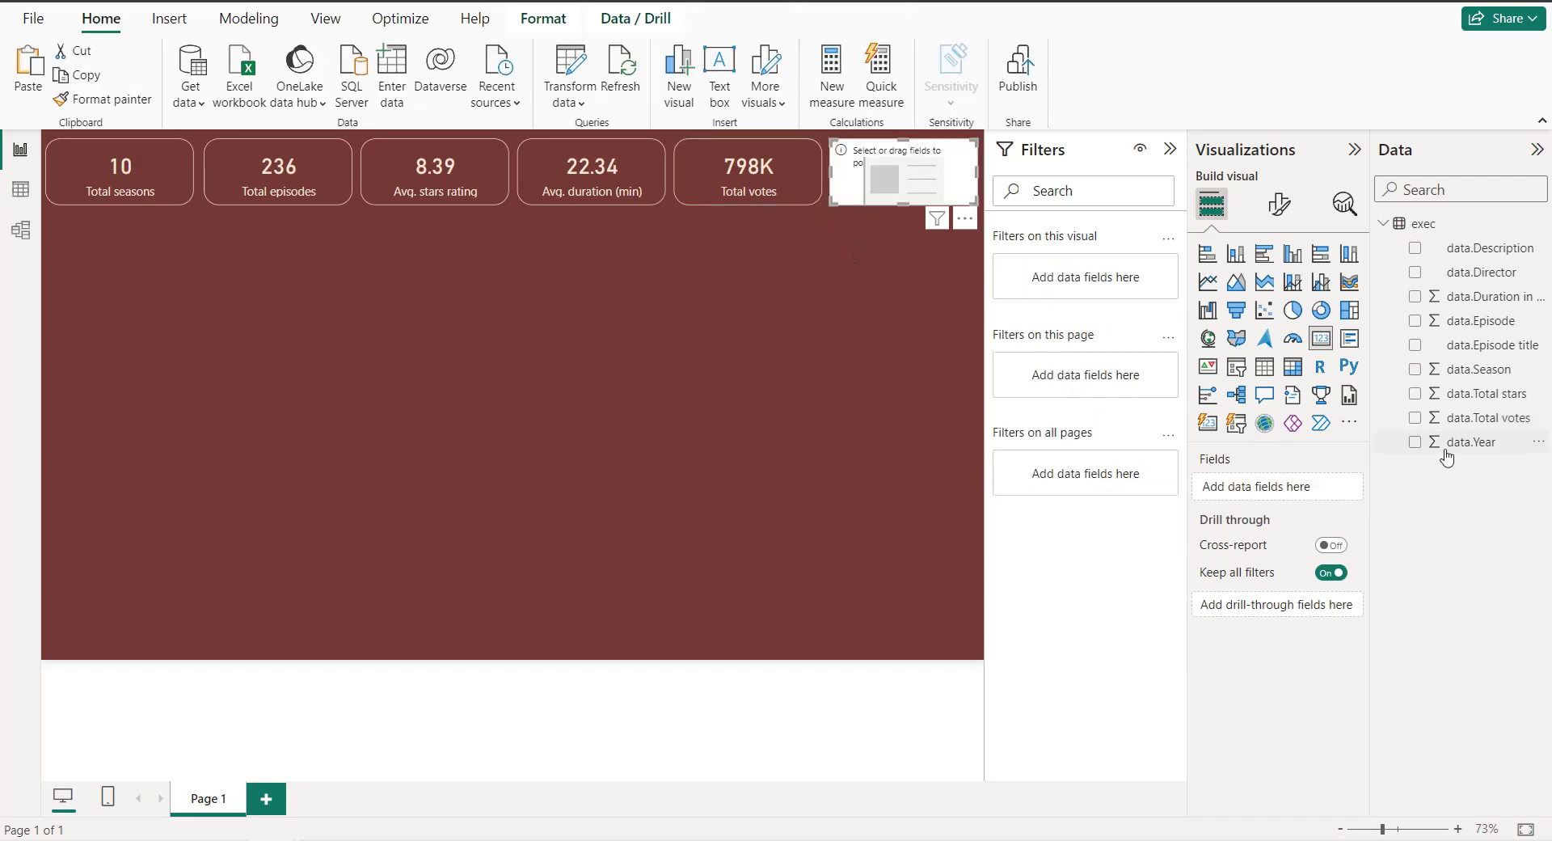
left_click(1414, 443)
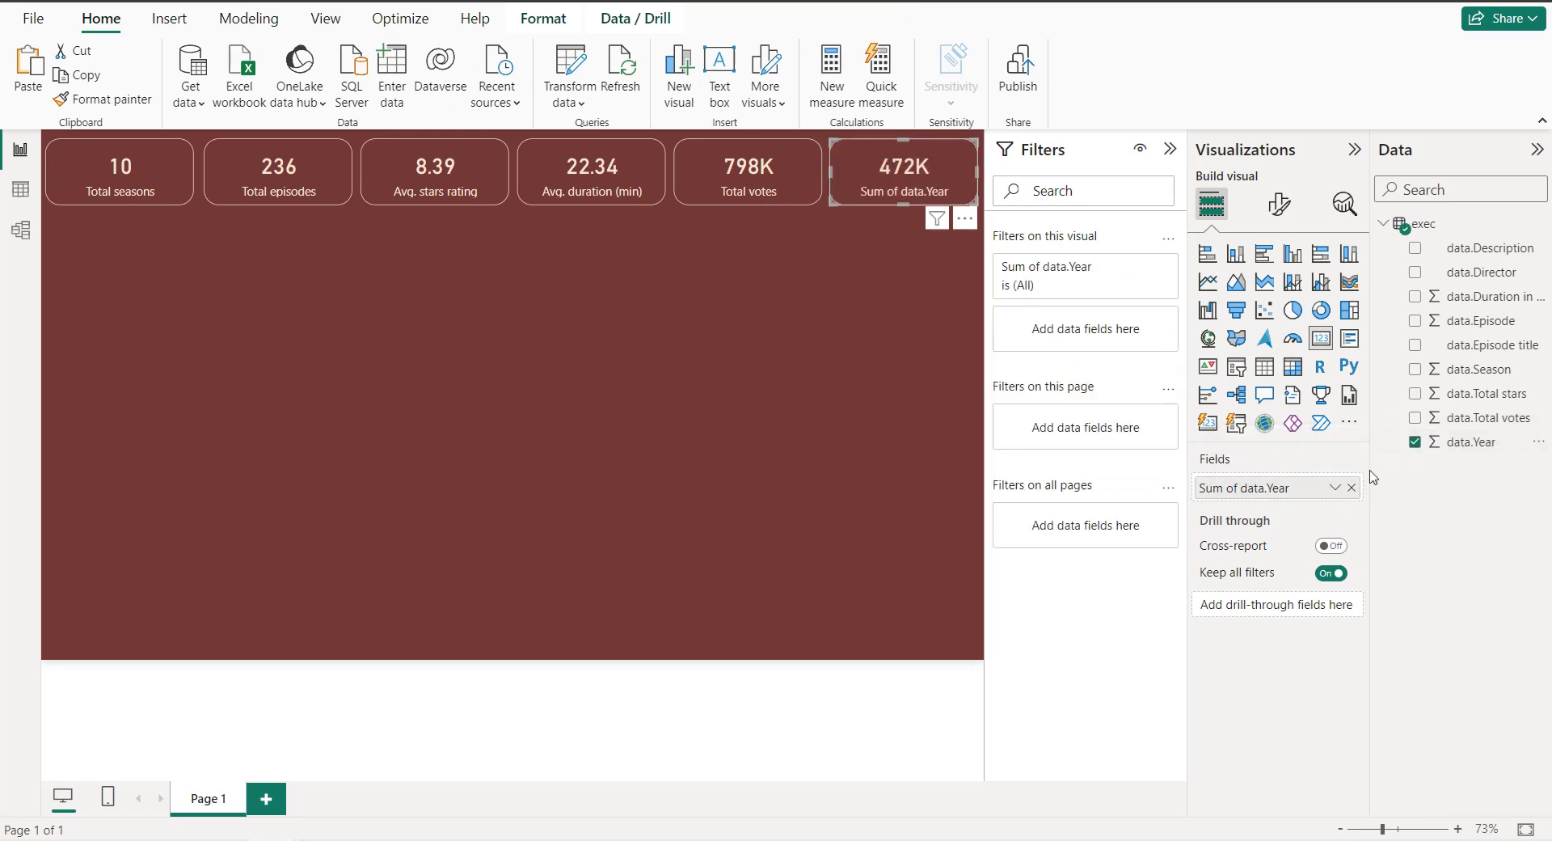
Step: Rename the sixth card's field for this visual to "Last season year" and summarize it as Maximum
left_click(1339, 488)
left_click(1377, 519)
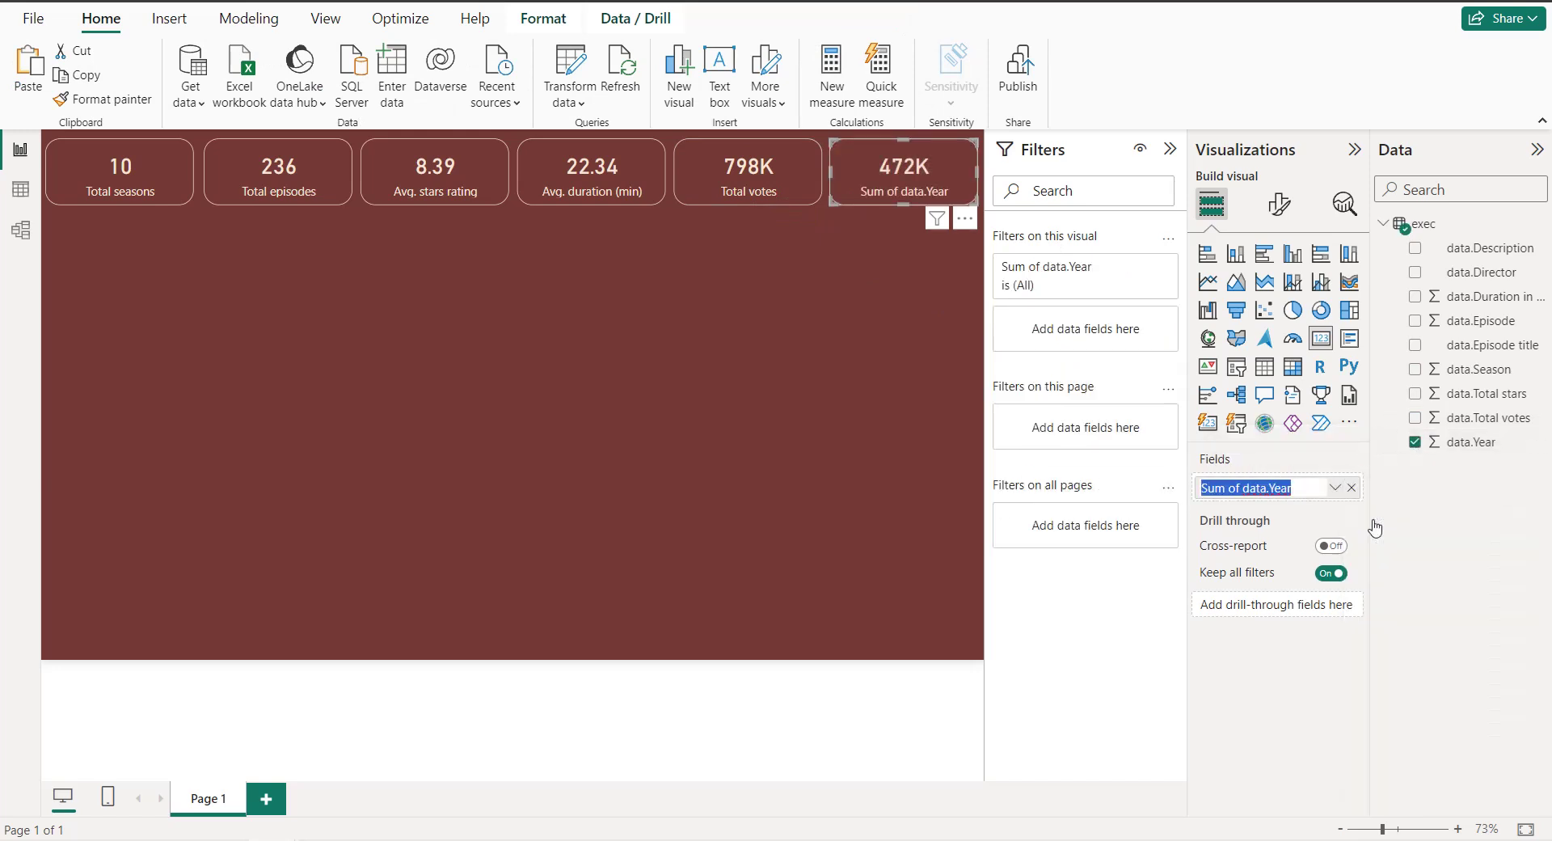
type("Last season year")
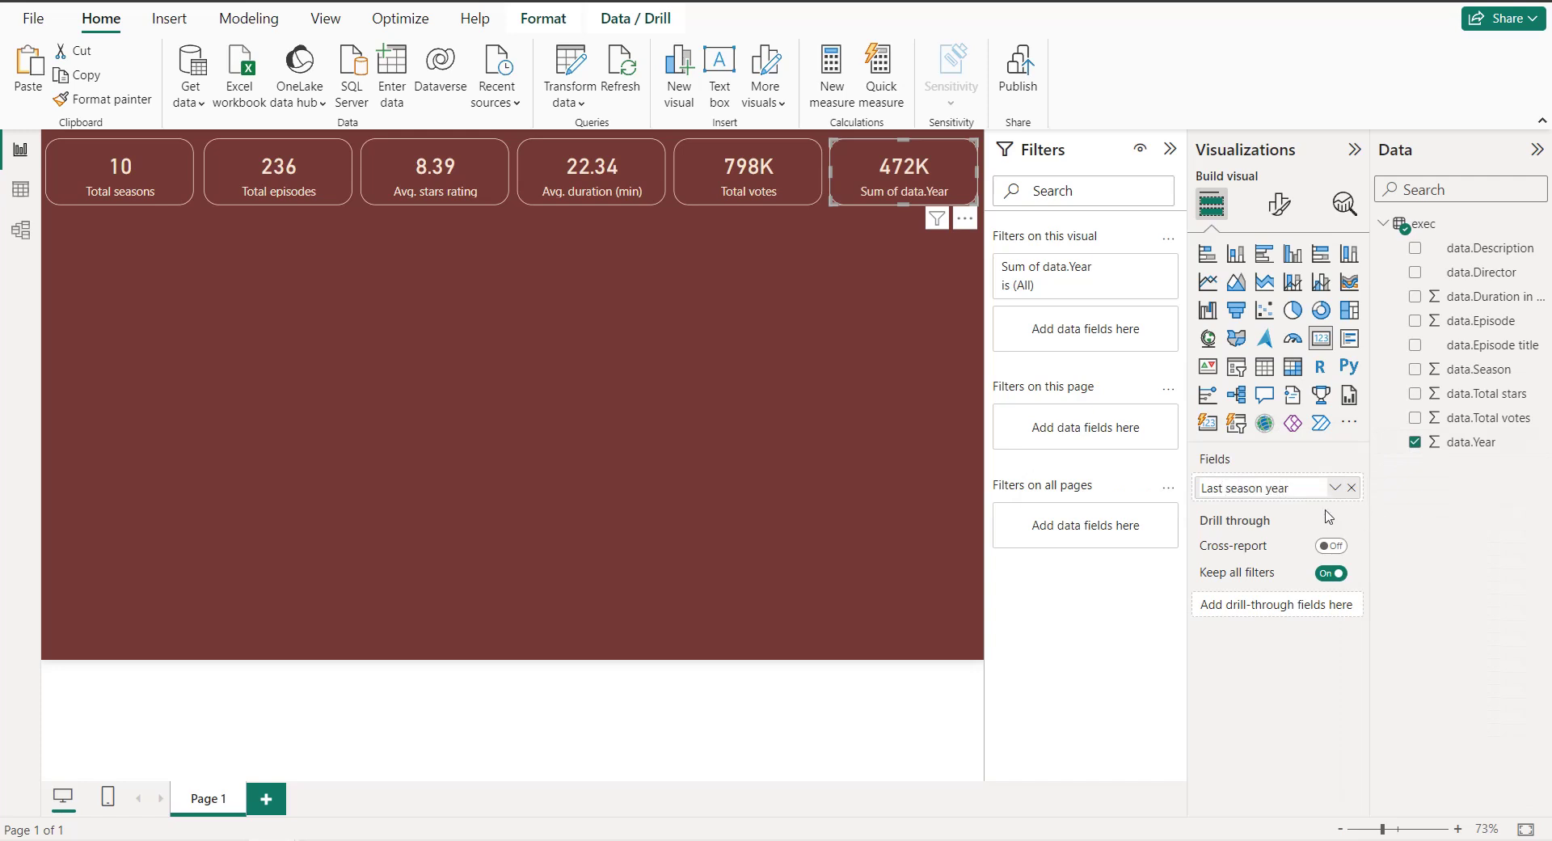
key("Return")
left_click(1334, 487)
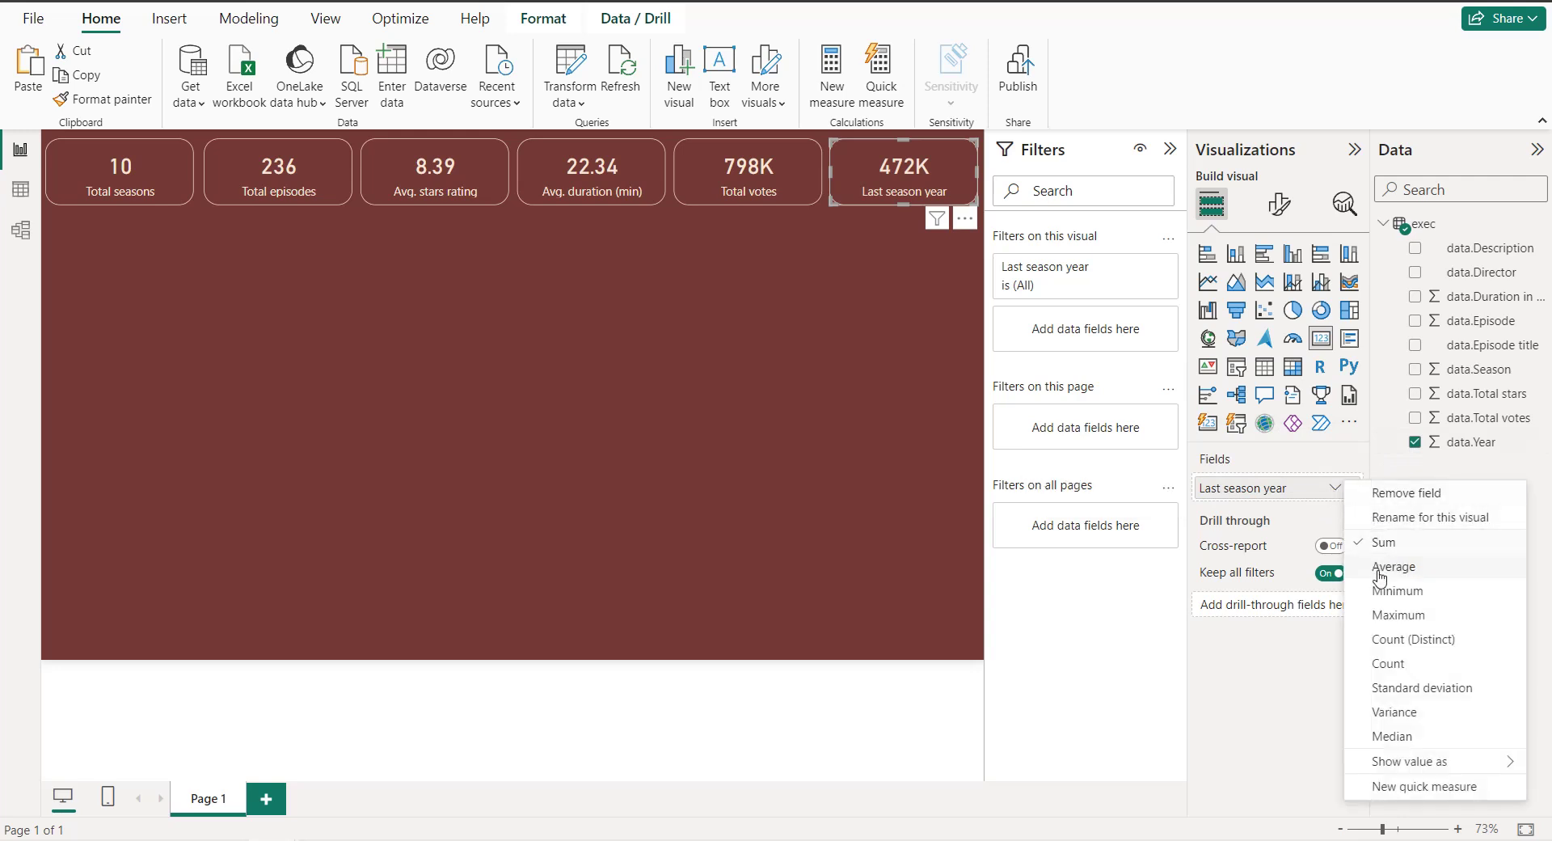
left_click(1398, 614)
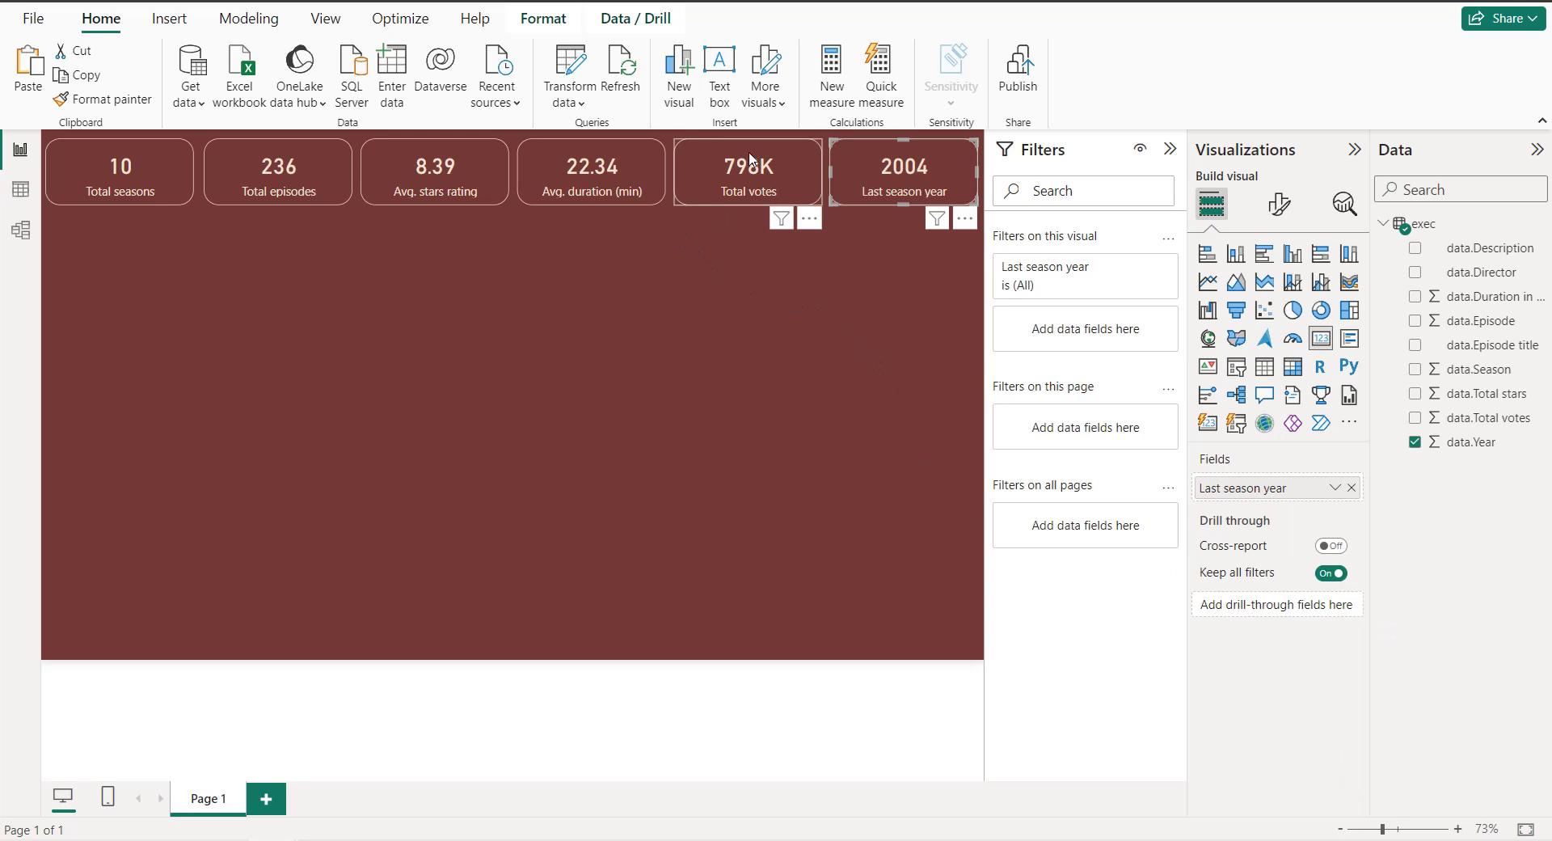
Step: Reduce the category label font size on all six cards together
key("Escape")
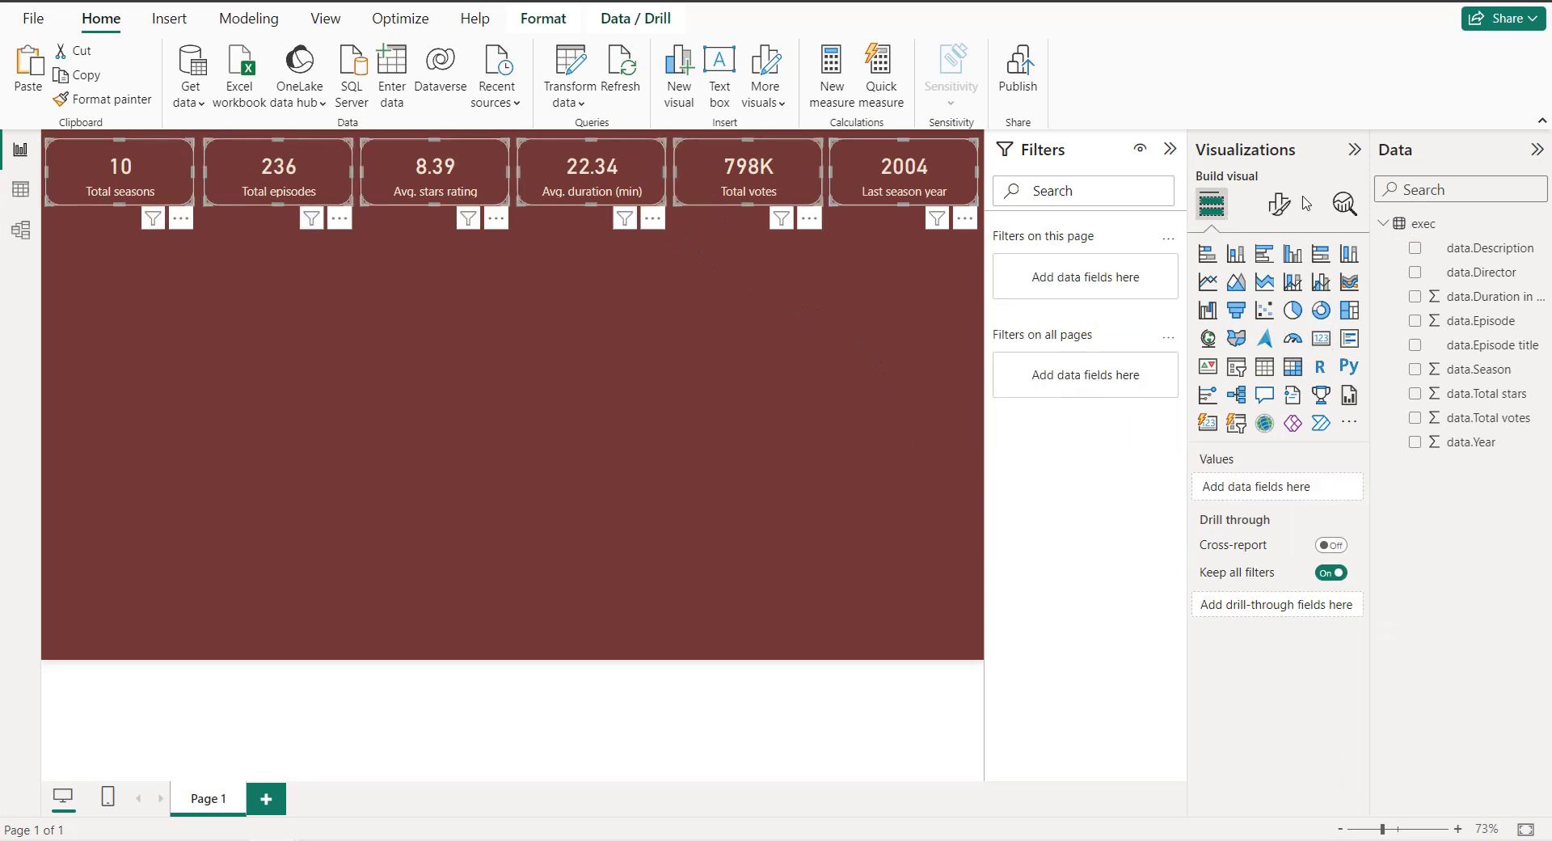
left_click(1279, 204)
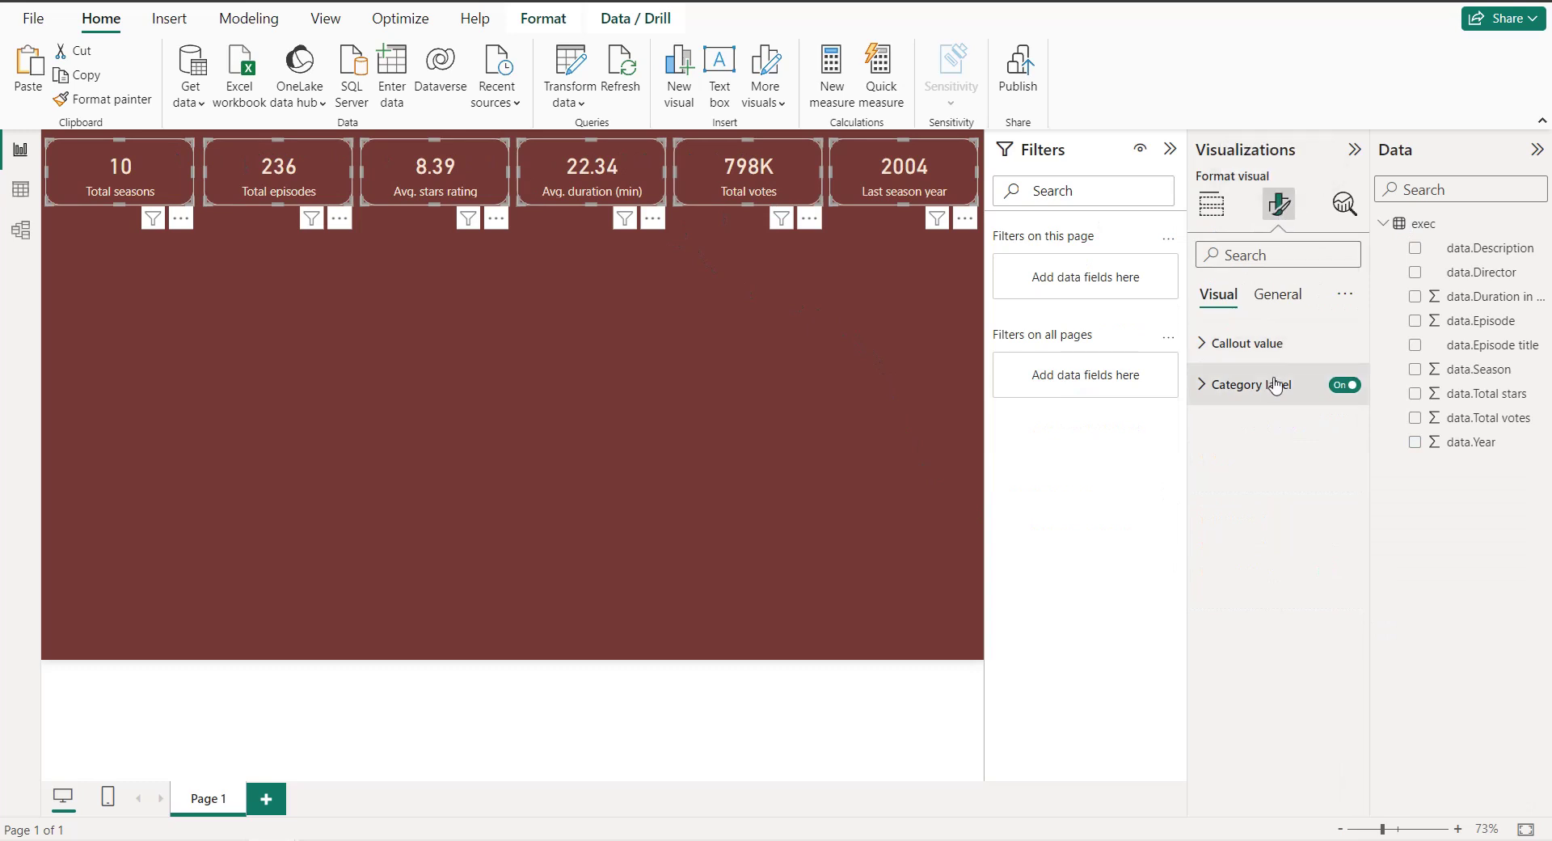
left_click(1201, 386)
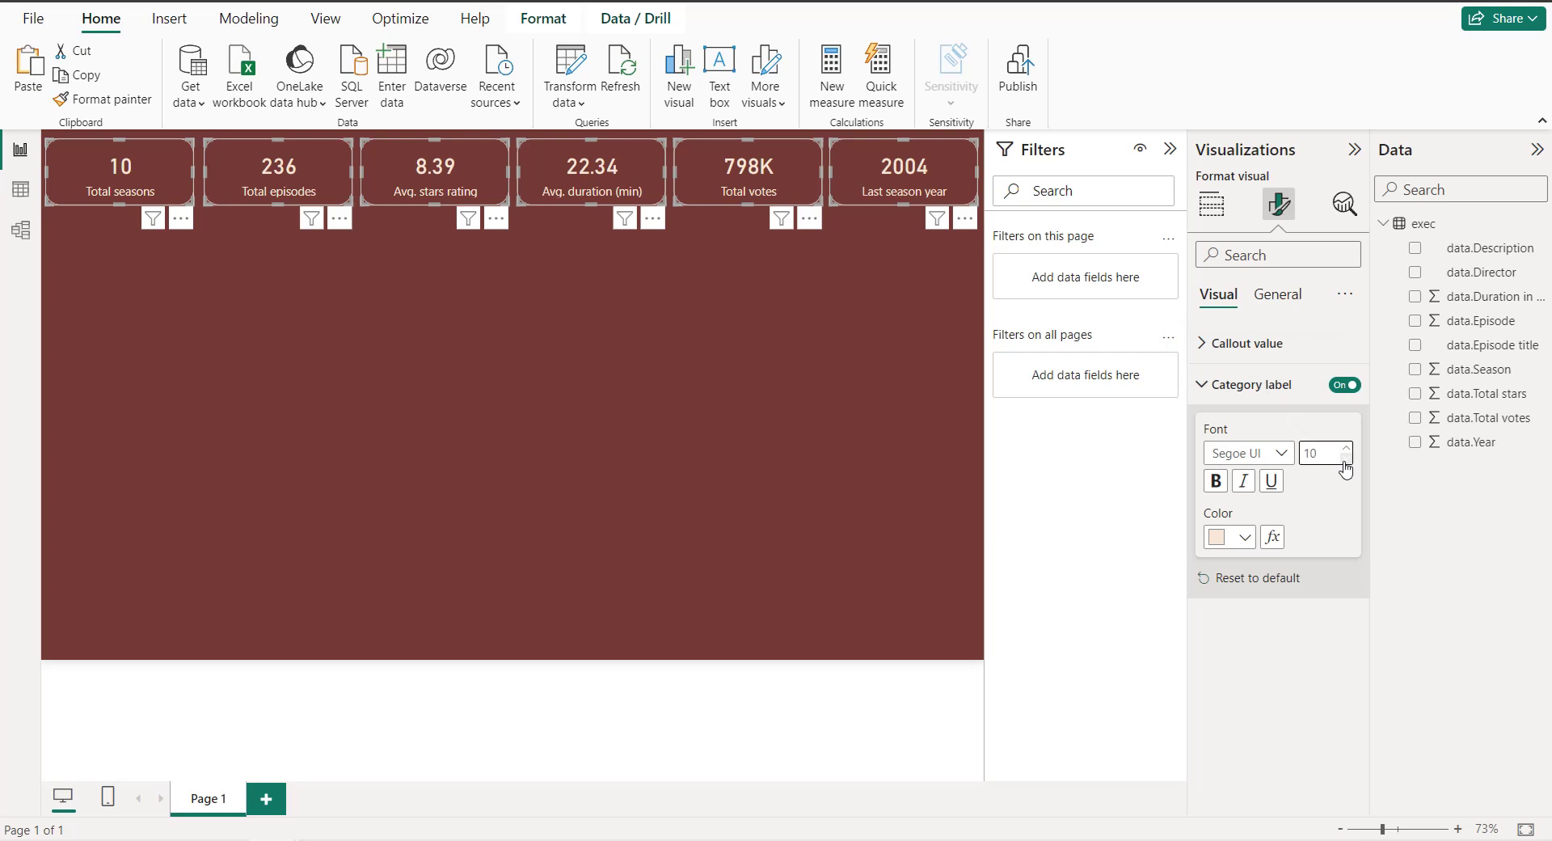
left_click(752, 324)
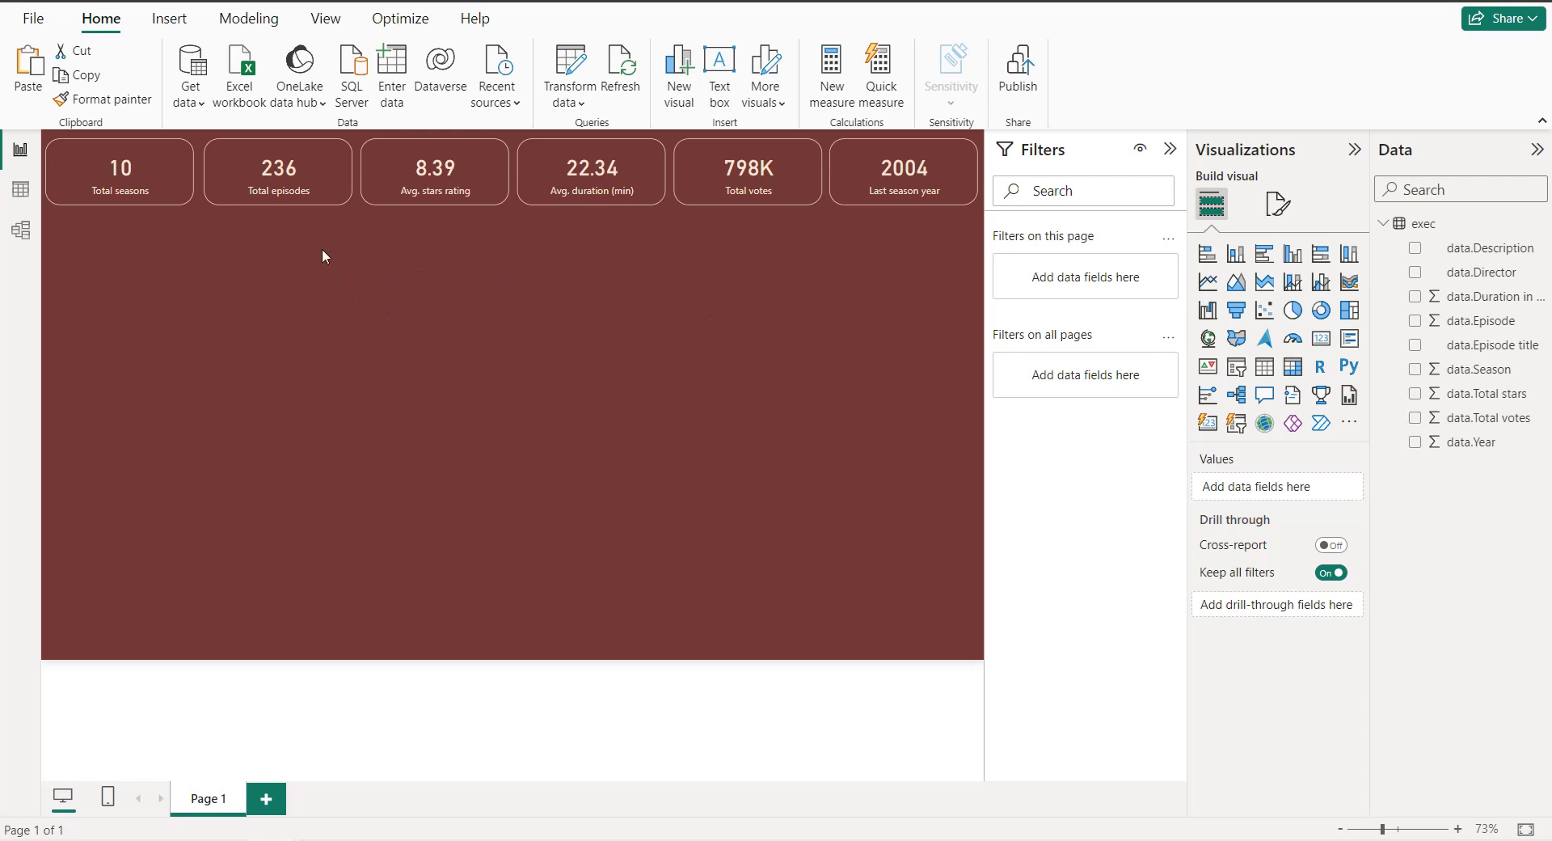
Step: Duplicate the first card directly beneath itself and enlarge the copy to span the width of the first two cards
left_click(168, 157)
key("ctrl+c")
key("ctrl+v")
left_click_drag(168, 158, 162, 259)
key("Up")
key("Up")
key("Up")
left_click_drag(123, 275, 353, 405)
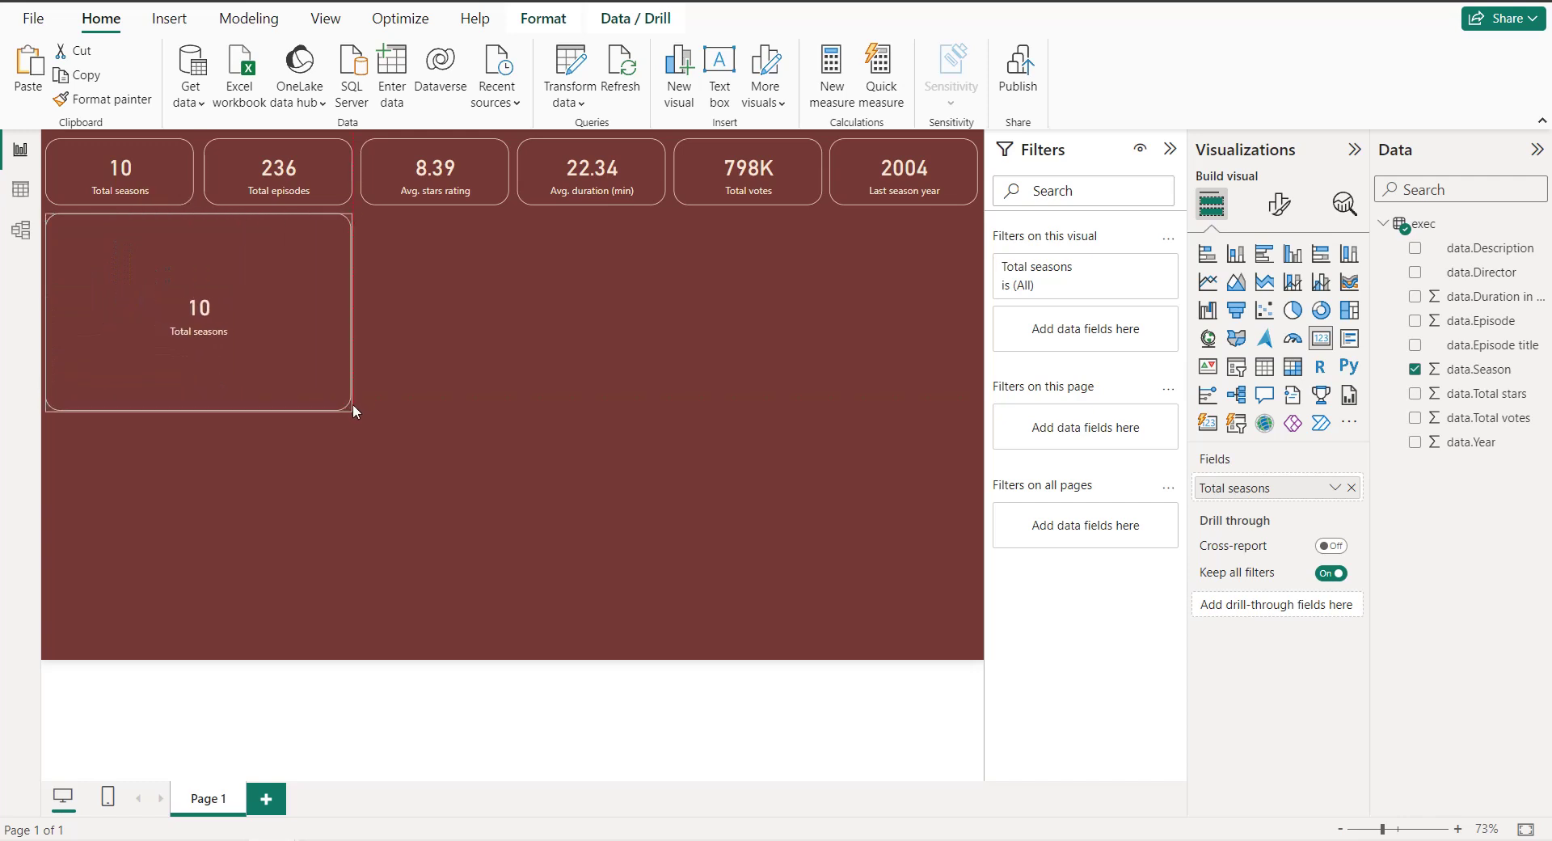
double_click(353, 411)
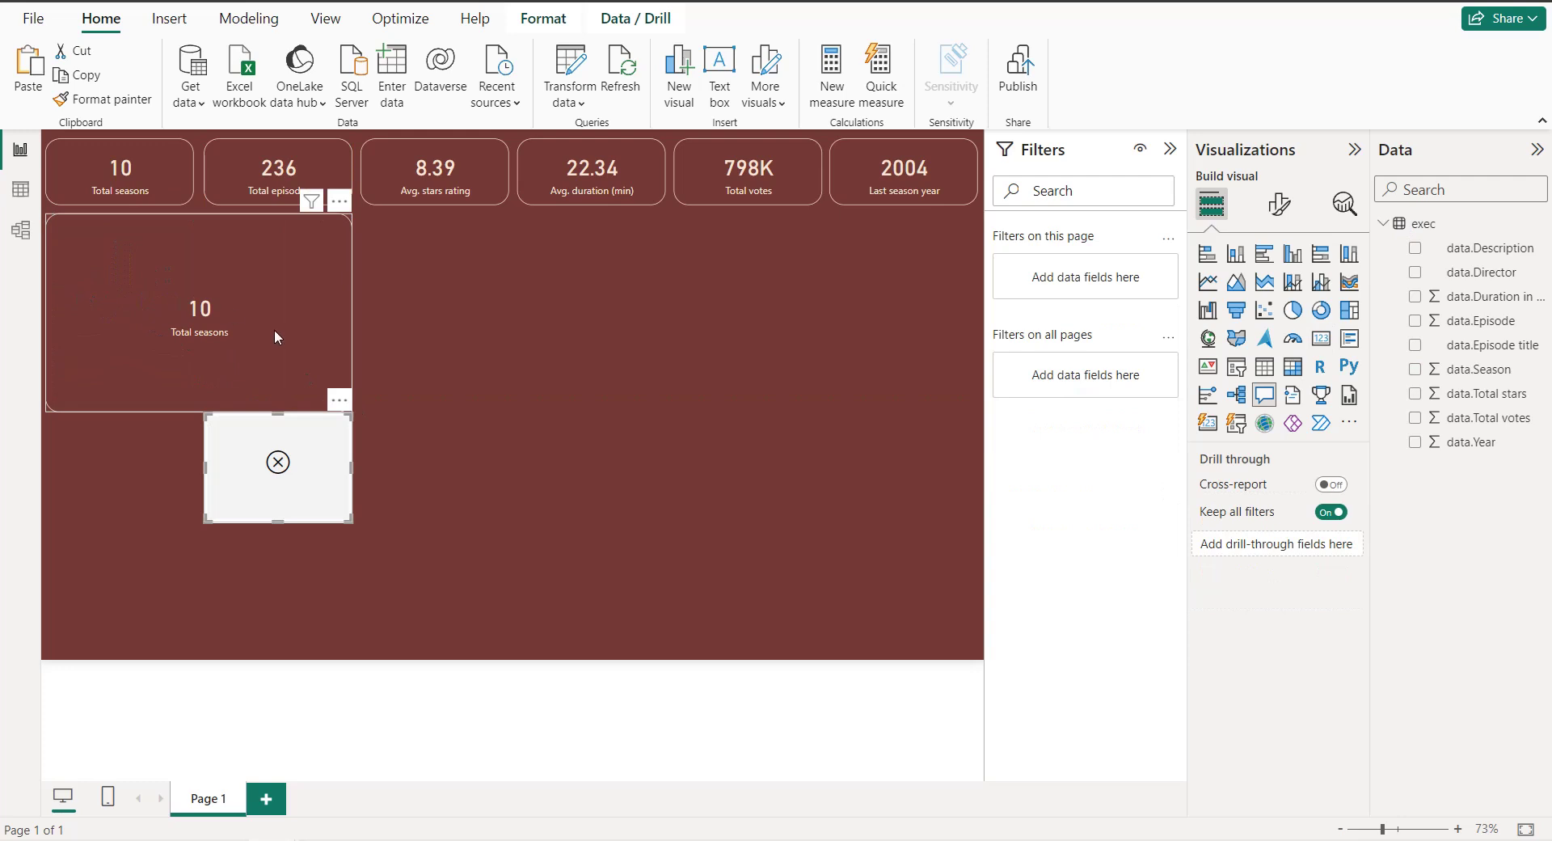
left_click(340, 400)
left_click(372, 421)
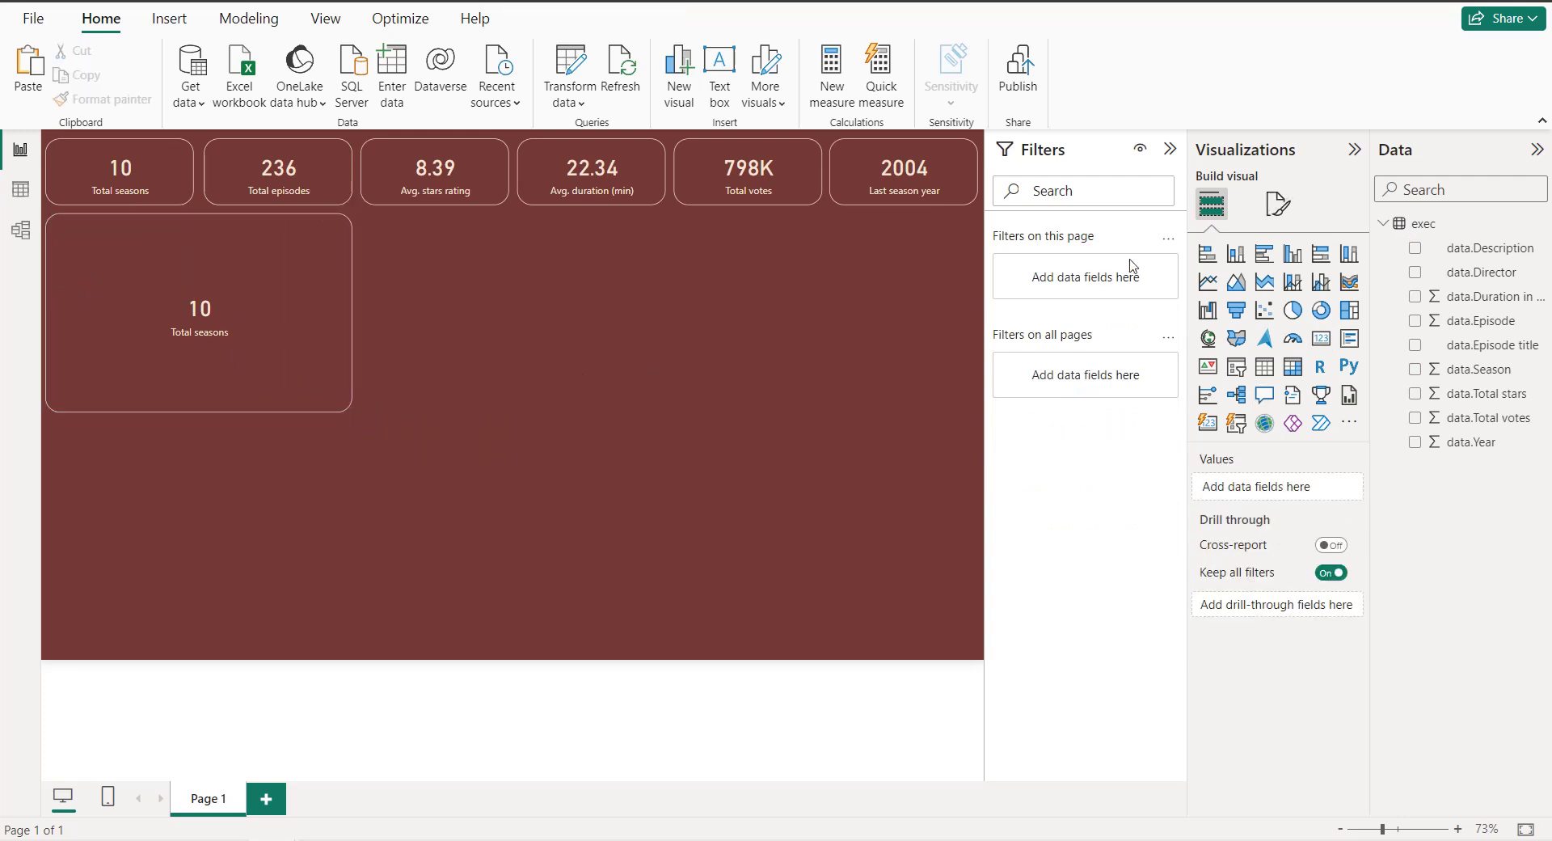
Step: Convert the enlarged card into a clustered column chart and replace its Y-axis field with data.Season on the X-axis
left_click(308, 263)
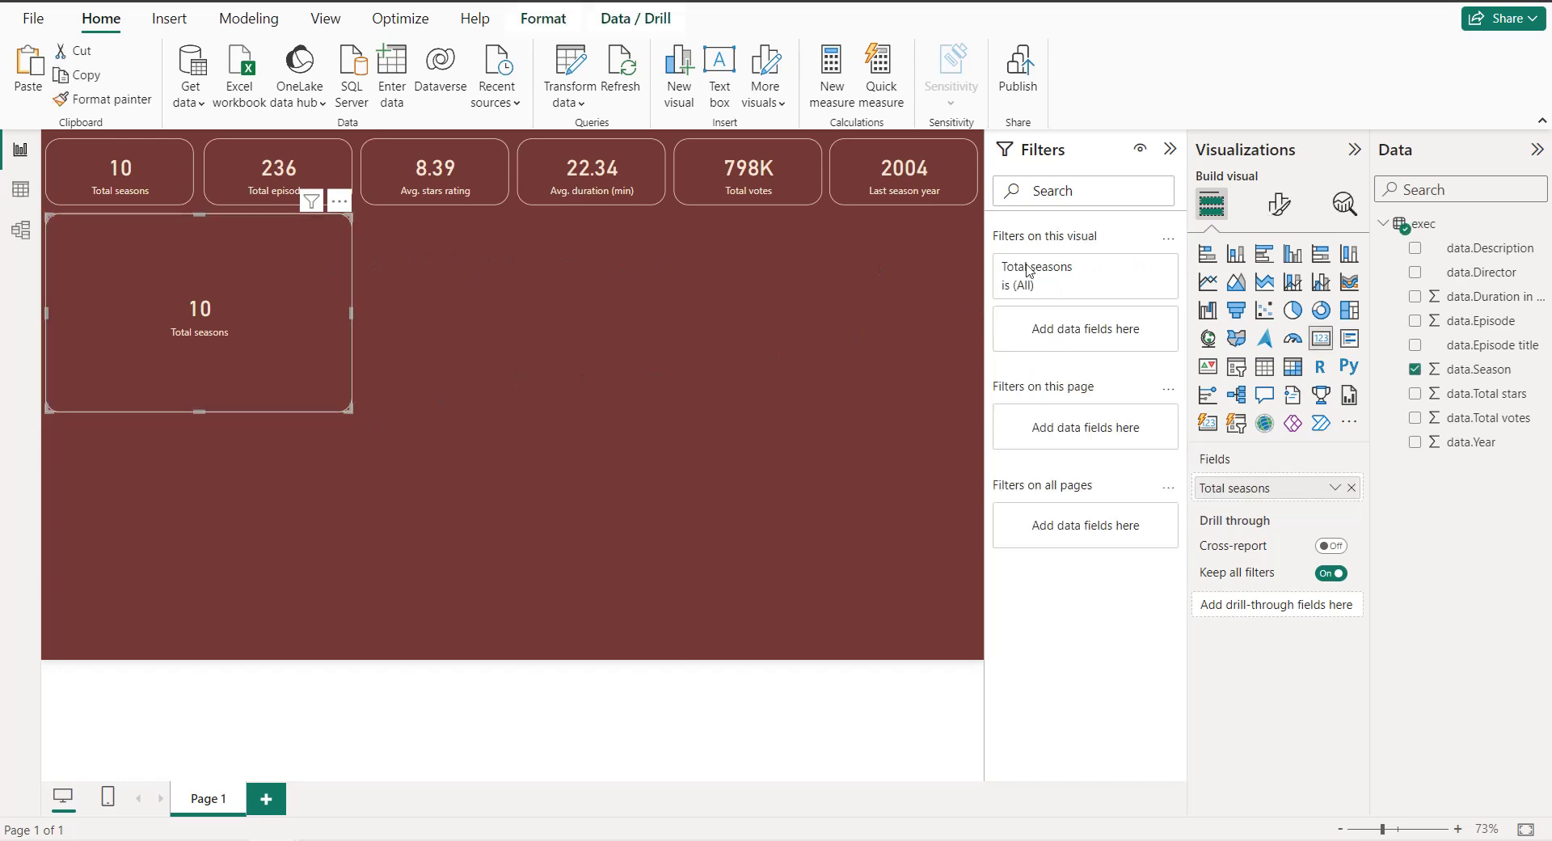
left_click(1291, 255)
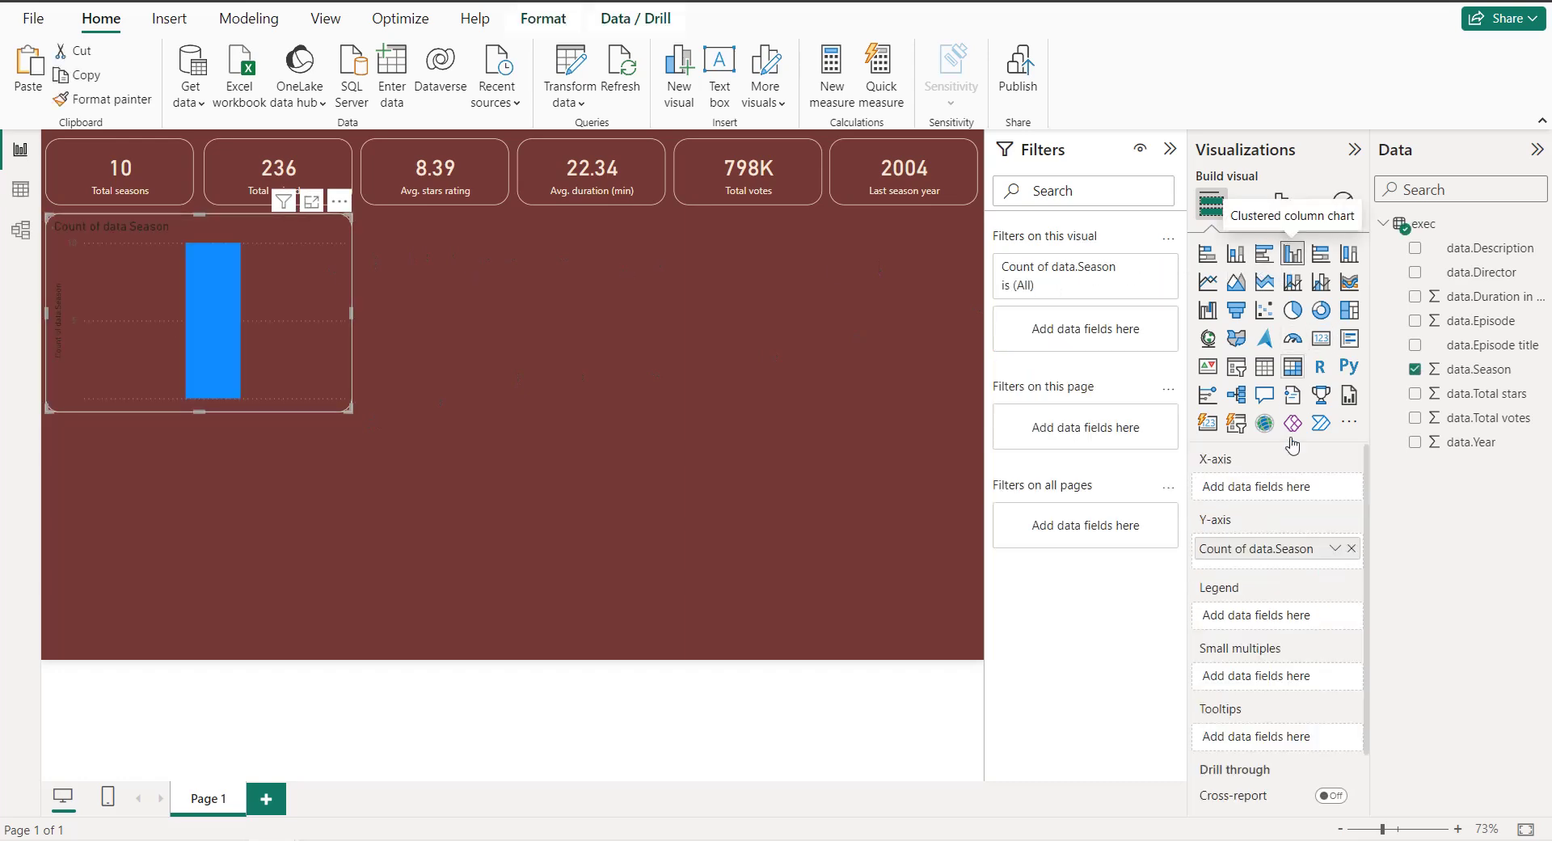
left_click(1352, 549)
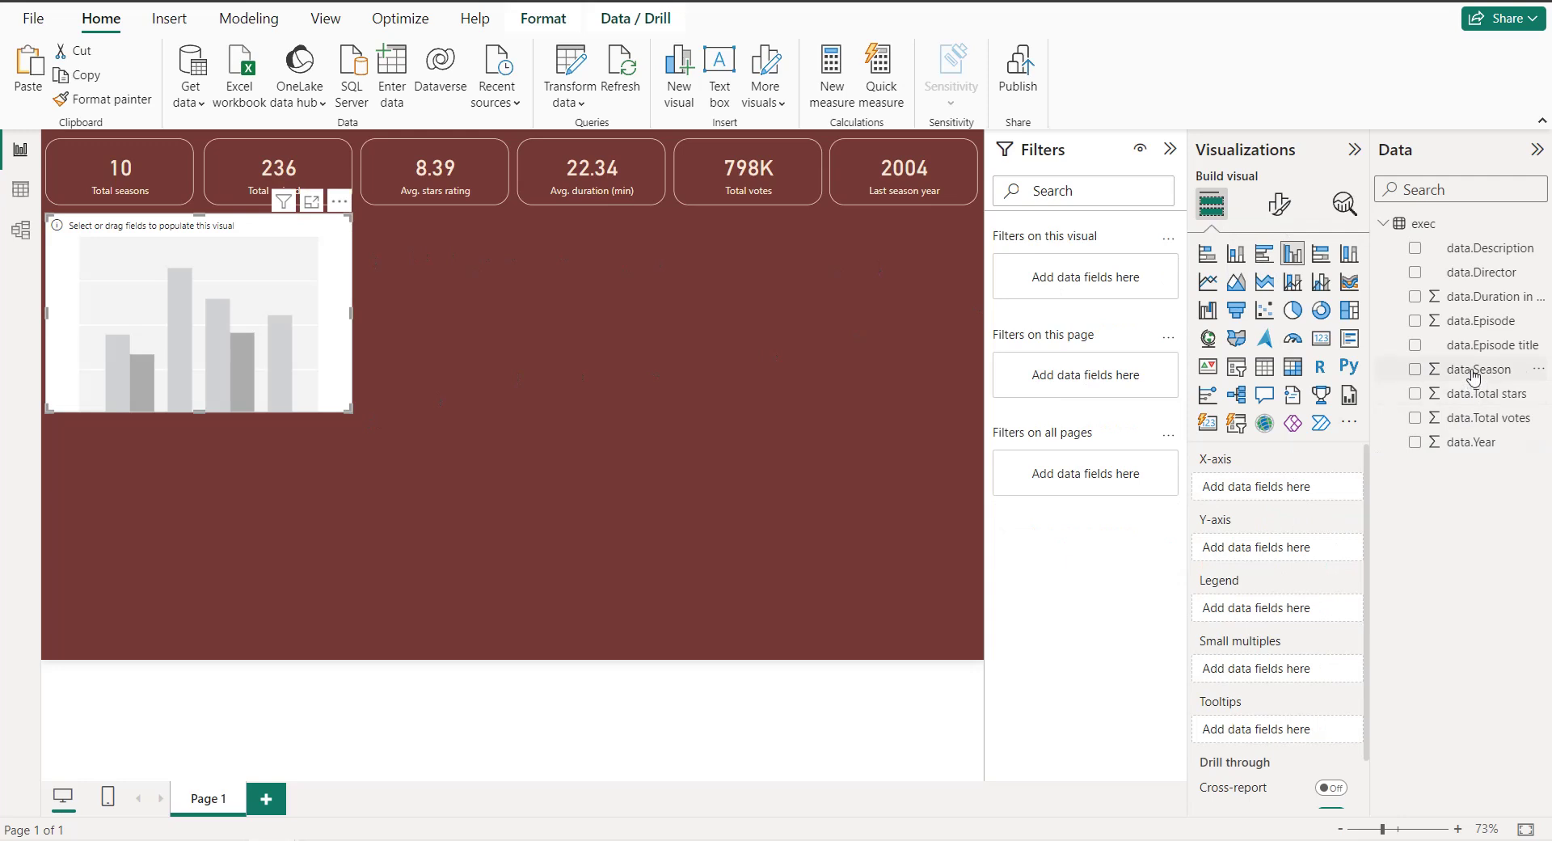
left_click_drag(1420, 417, 1265, 486)
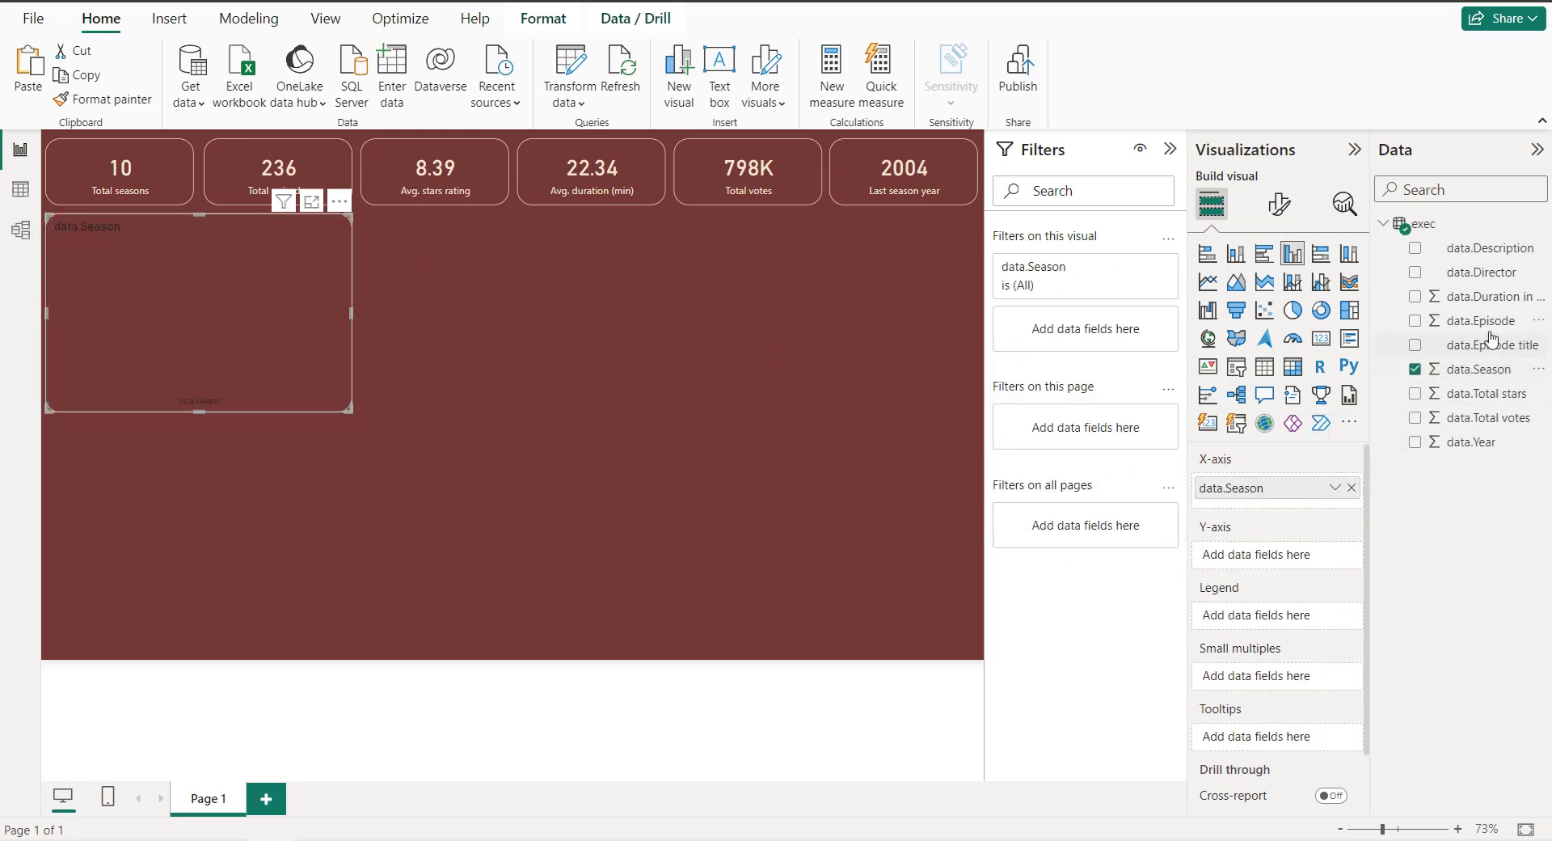
Step: Add data.Episode to the chart's Y-axis and summarize it as Count
left_click_drag(1491, 332, 1309, 568)
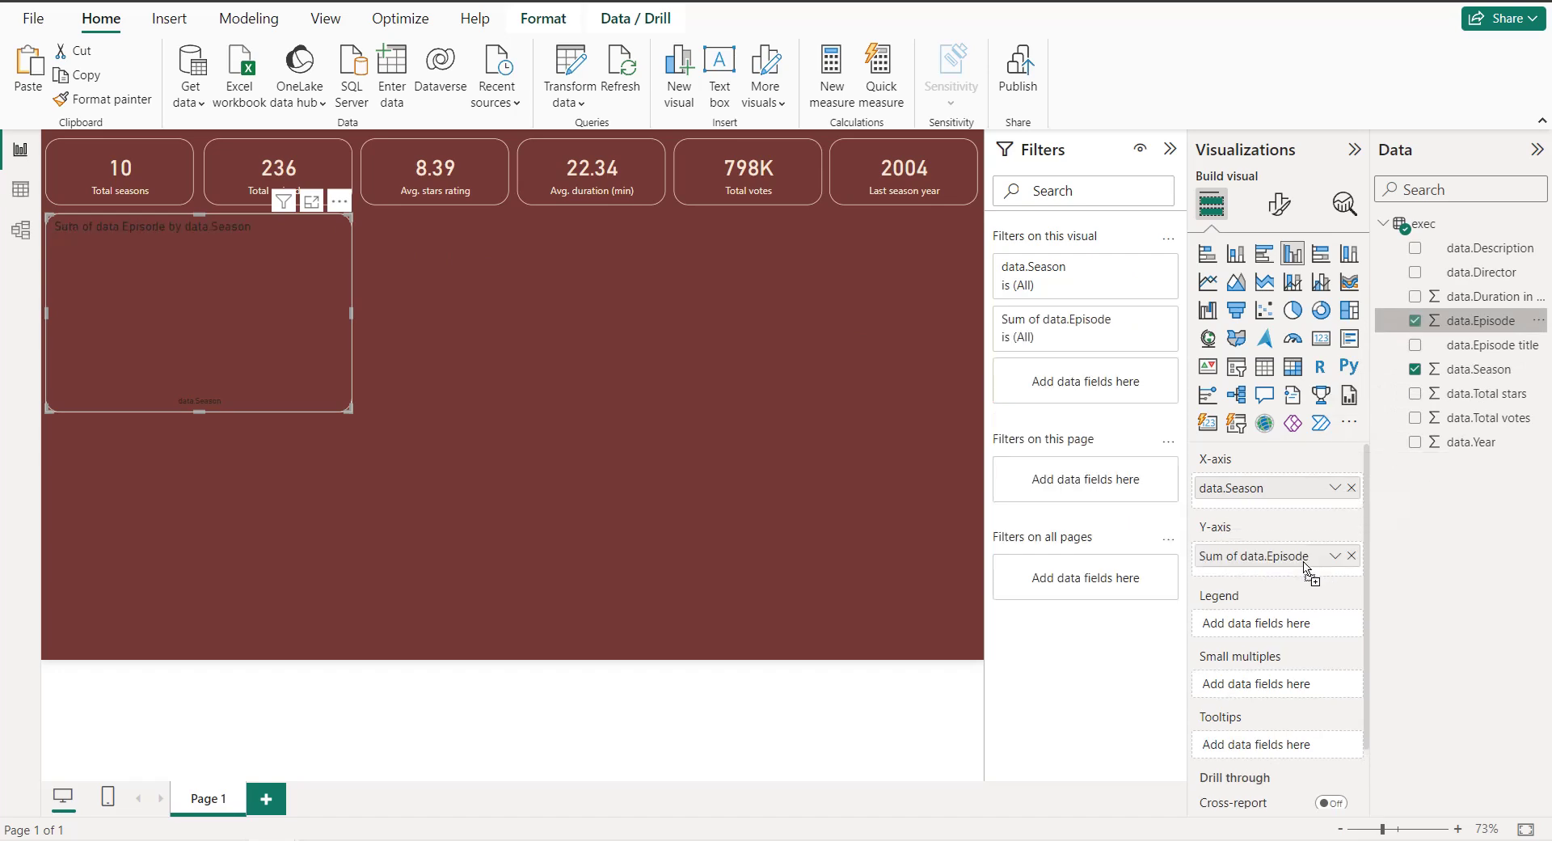
left_click(1334, 557)
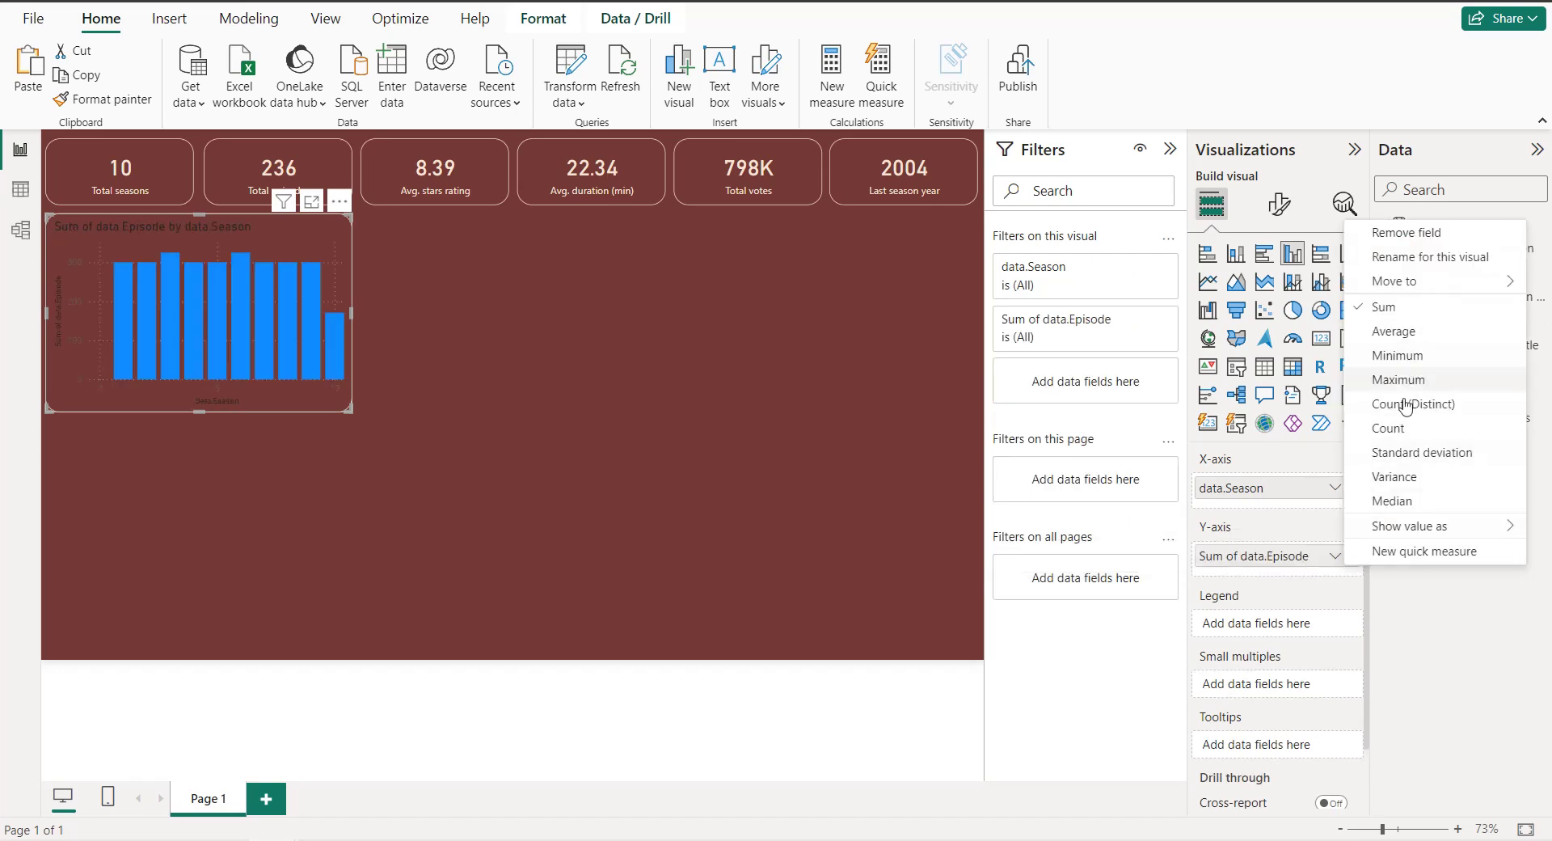
left_click(1397, 429)
left_click(1397, 420)
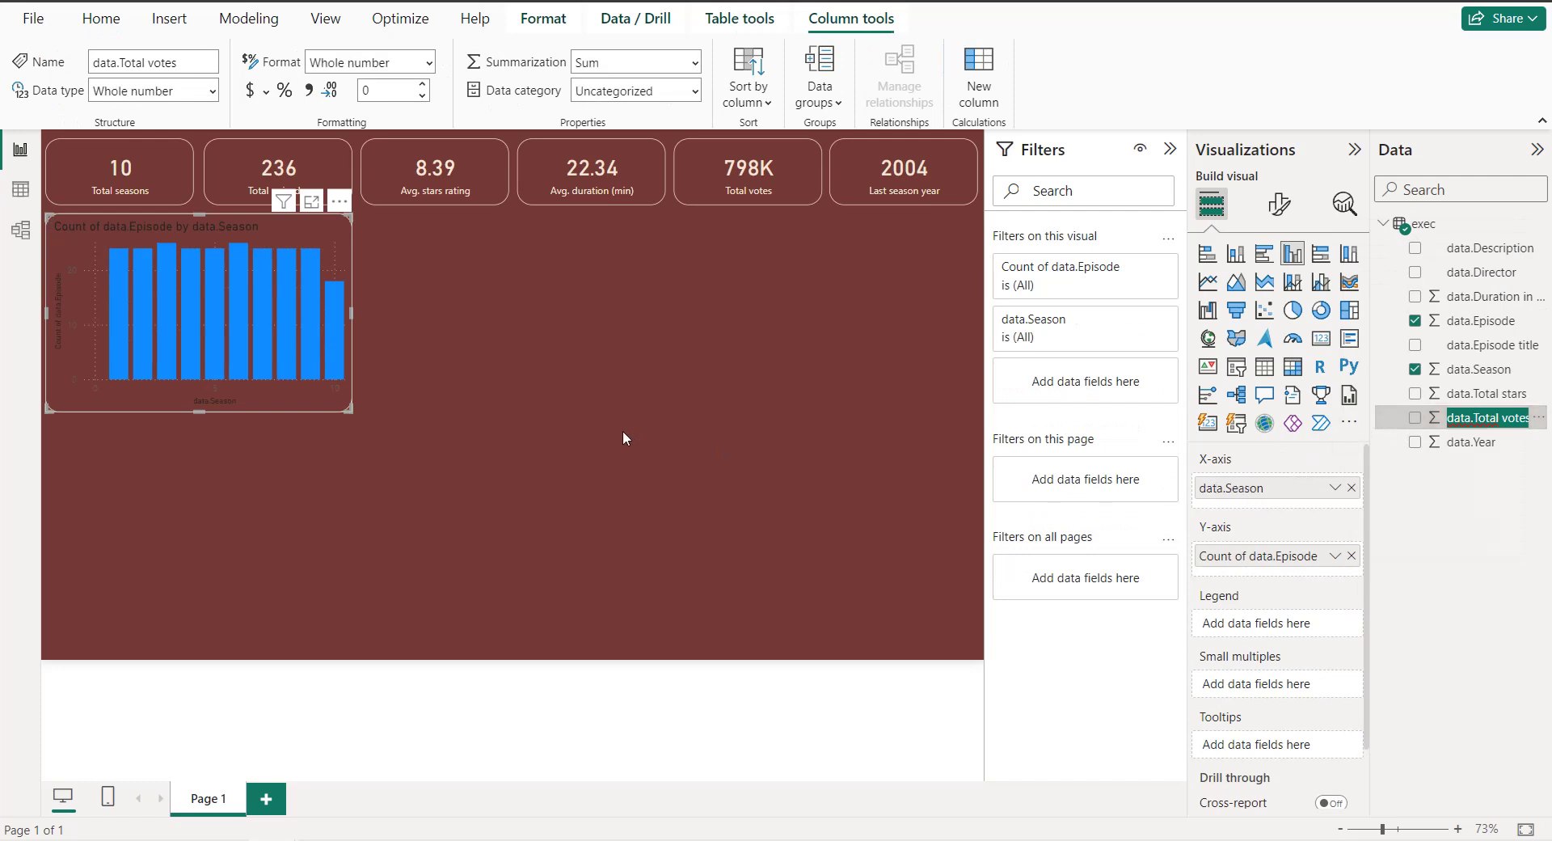
Step: Set the colour of all the chart's columns to the recently used light cream
left_click(1278, 203)
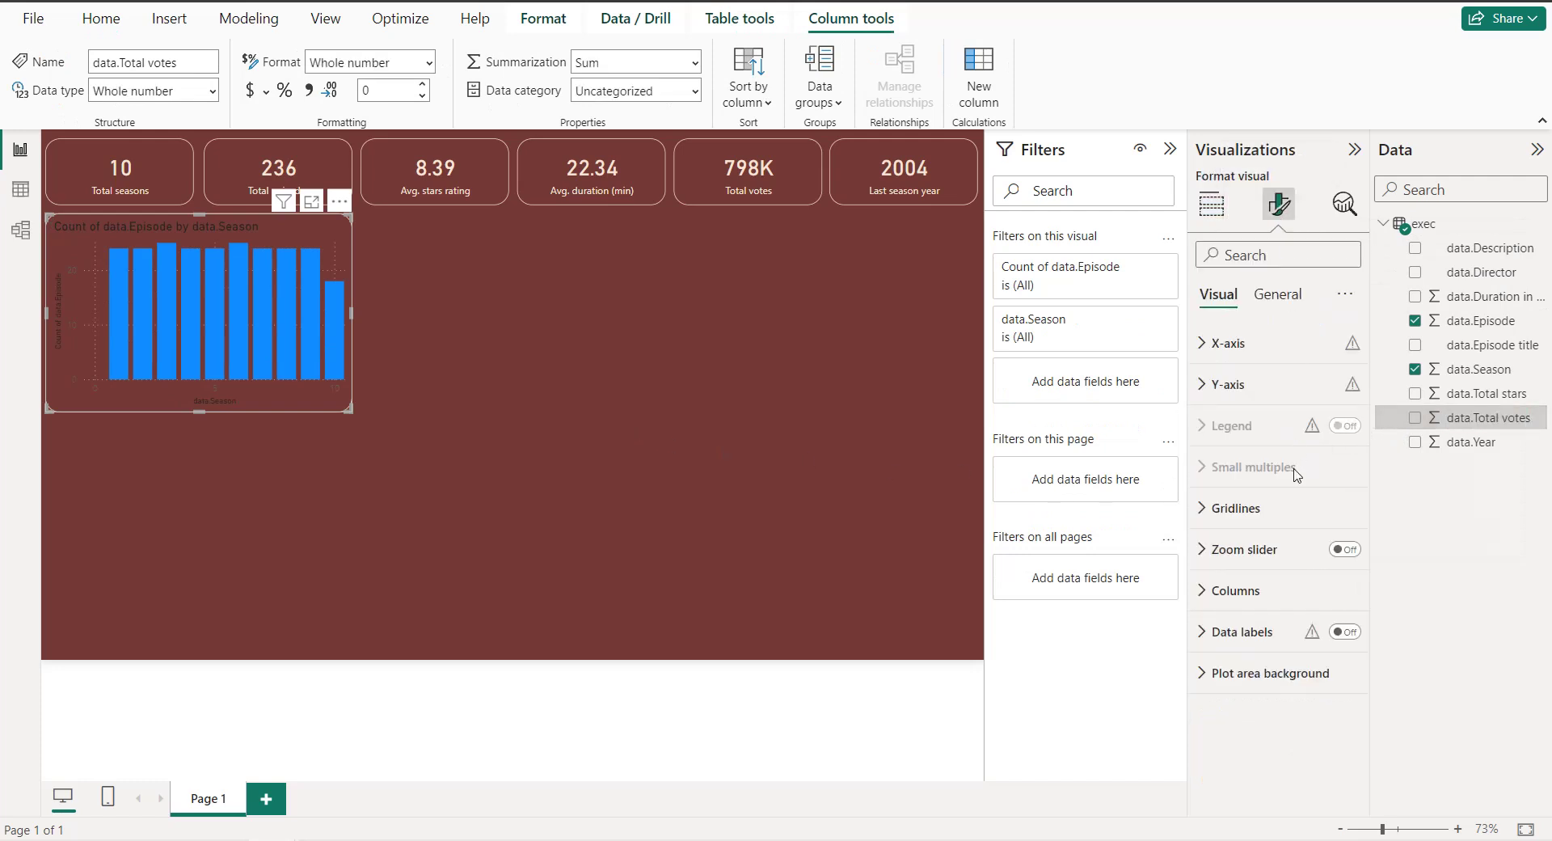
left_click(1265, 611)
scroll(1267, 598, "down", 3)
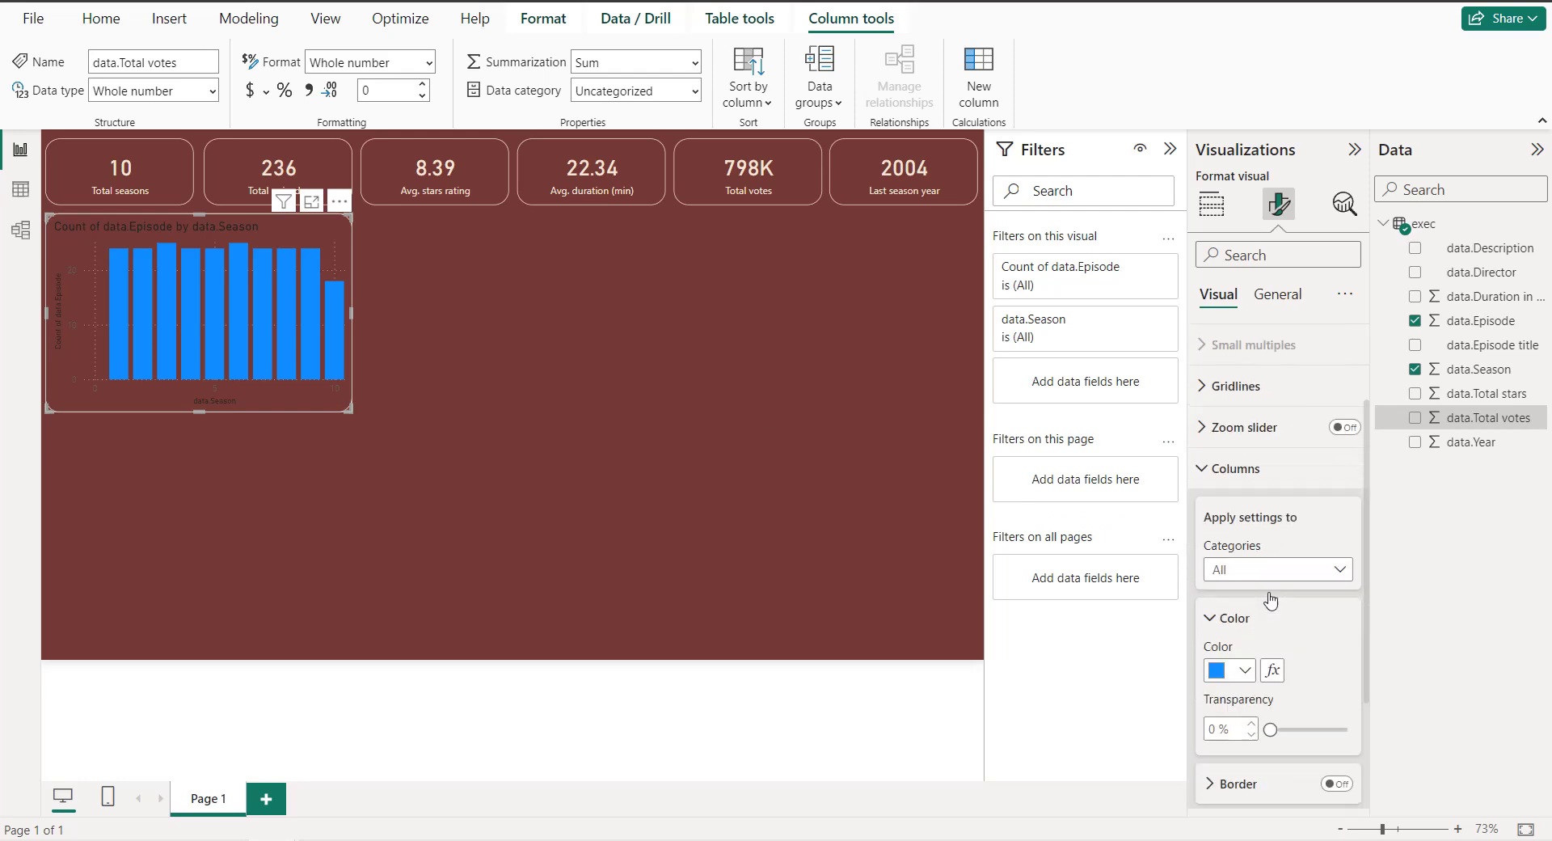
left_click(1241, 574)
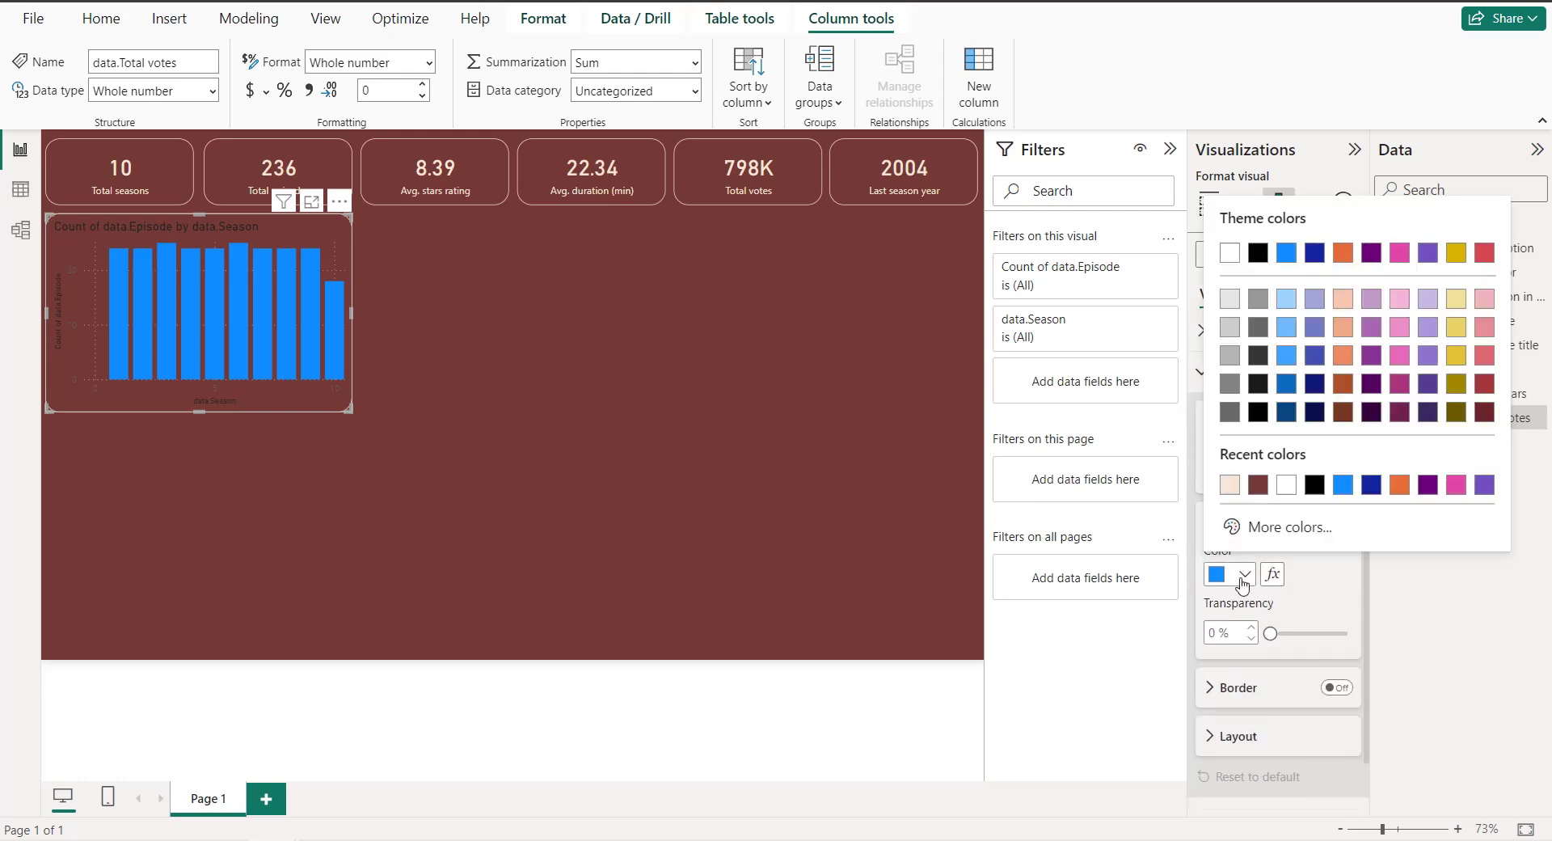
left_click(1232, 490)
Step: Turn off both the horizontal and vertical gridlines of the column chart
scroll(1261, 501, "up", 5)
left_click(1299, 517)
scroll(1300, 525, "down", 2)
left_click(1335, 483)
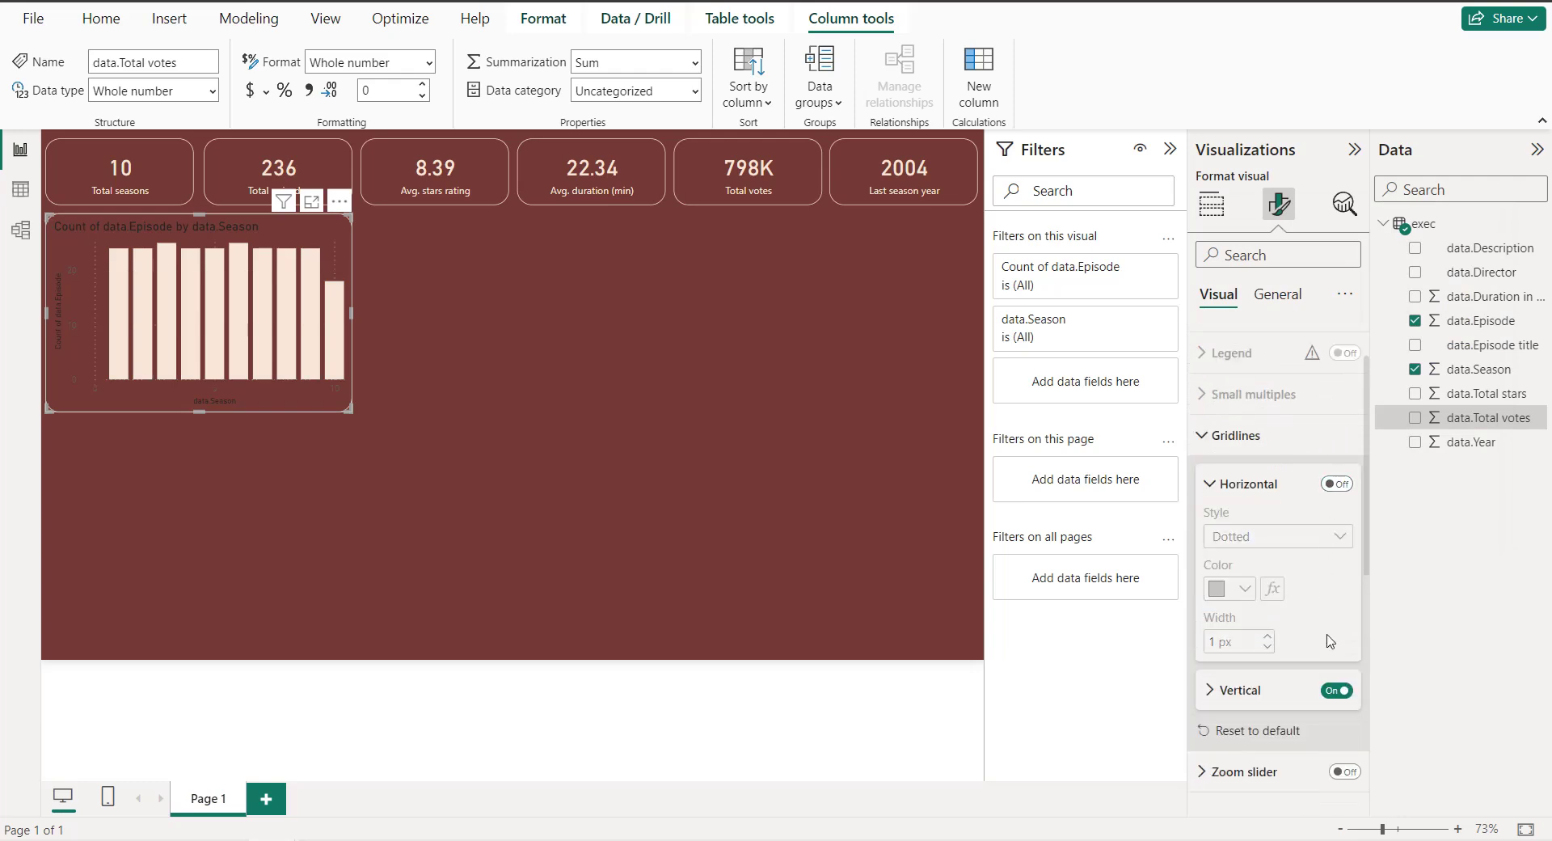
left_click(1337, 690)
Step: Hide the chart's Y-axis title and make the Y-axis values bold and light cream
scroll(1333, 610, "up", 2)
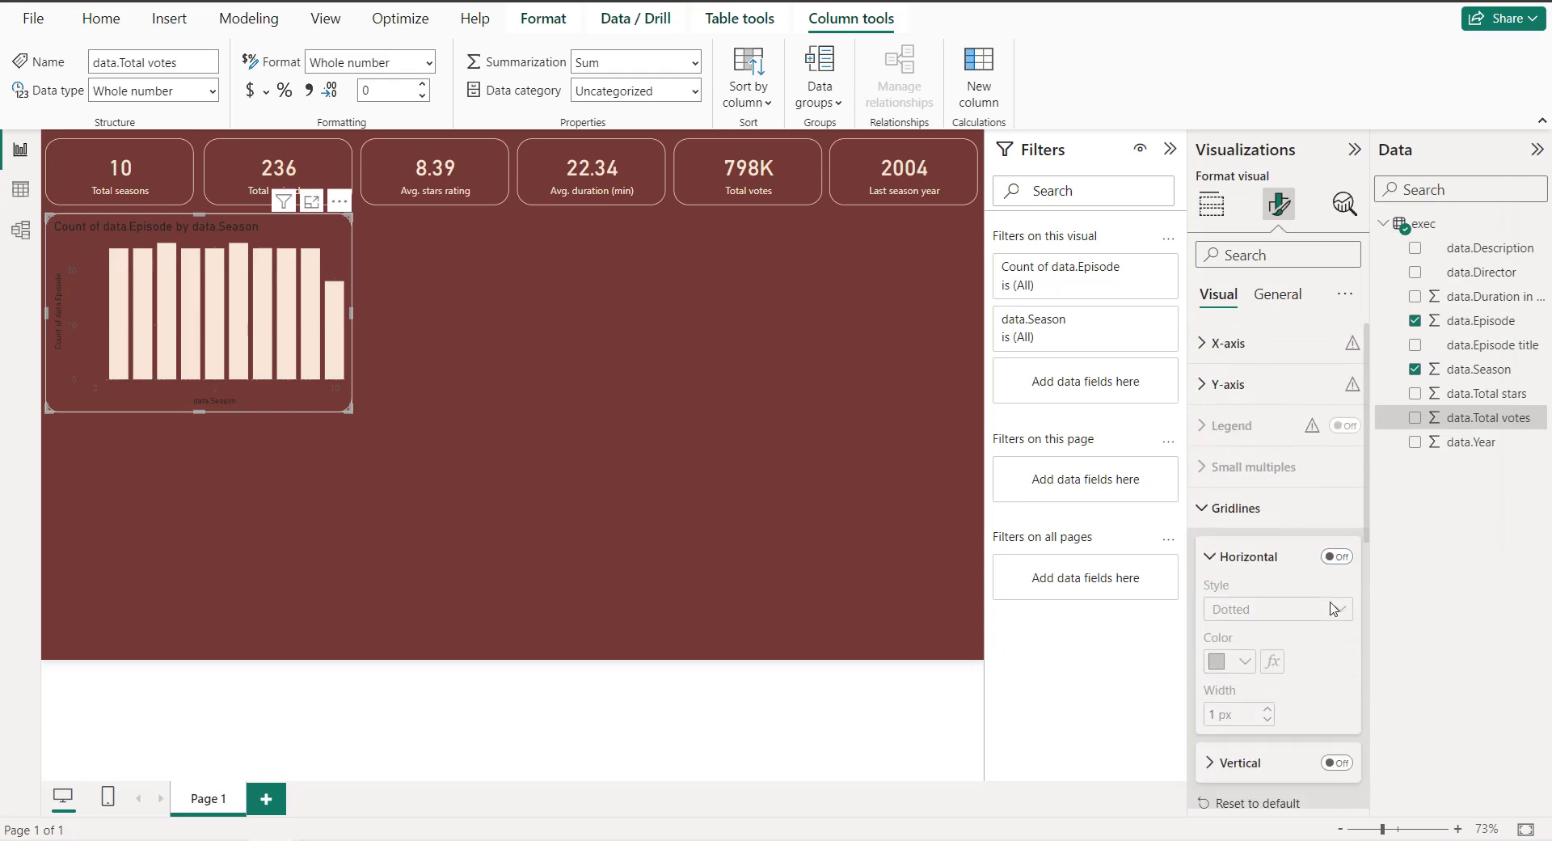
left_click(1265, 383)
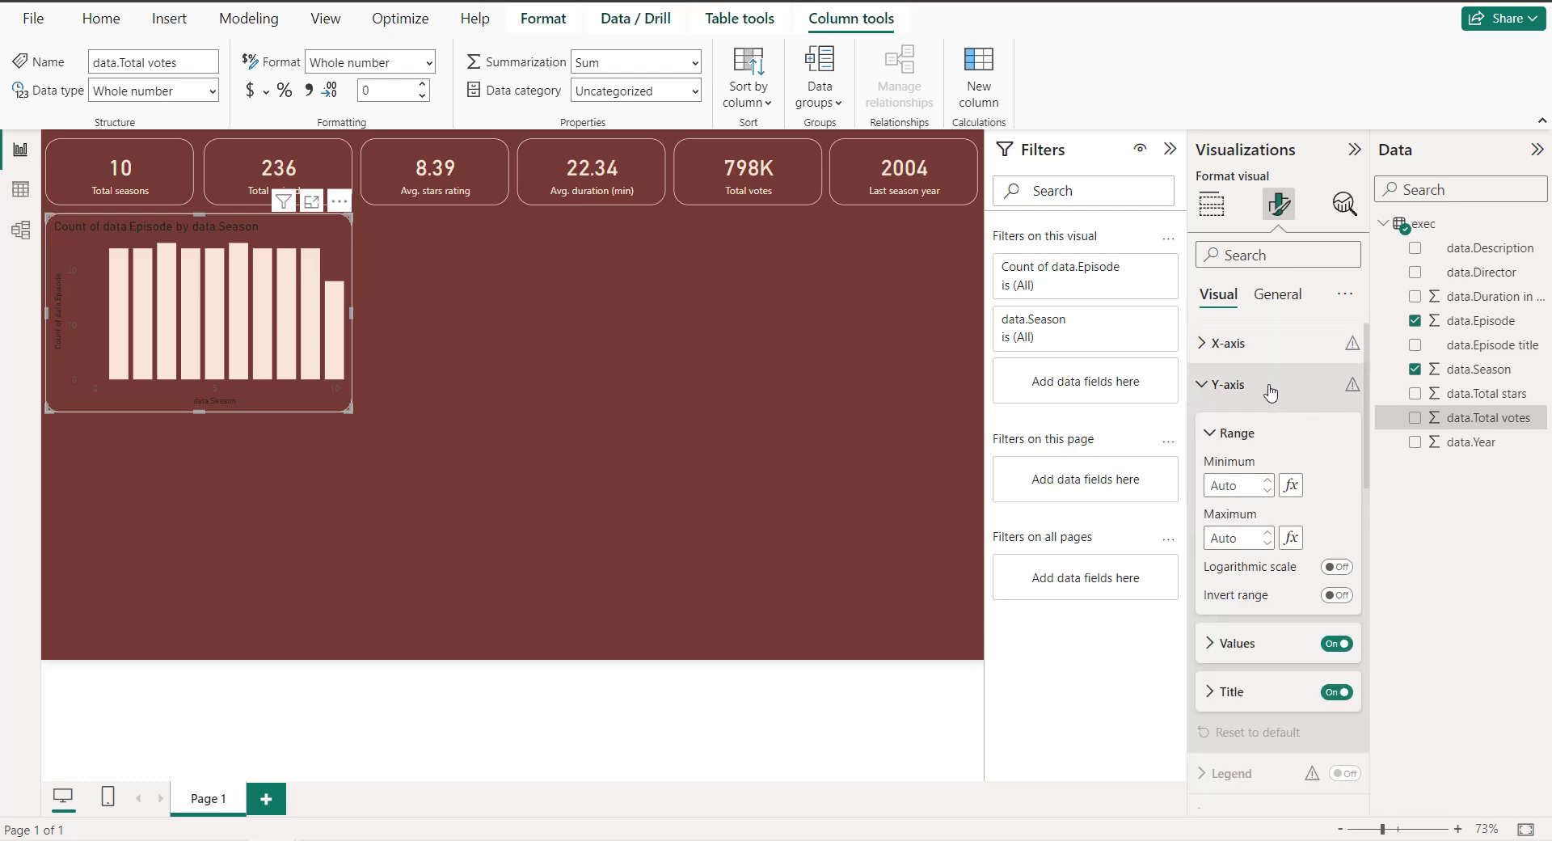
left_click(1335, 692)
scroll(1267, 645, "down", 1)
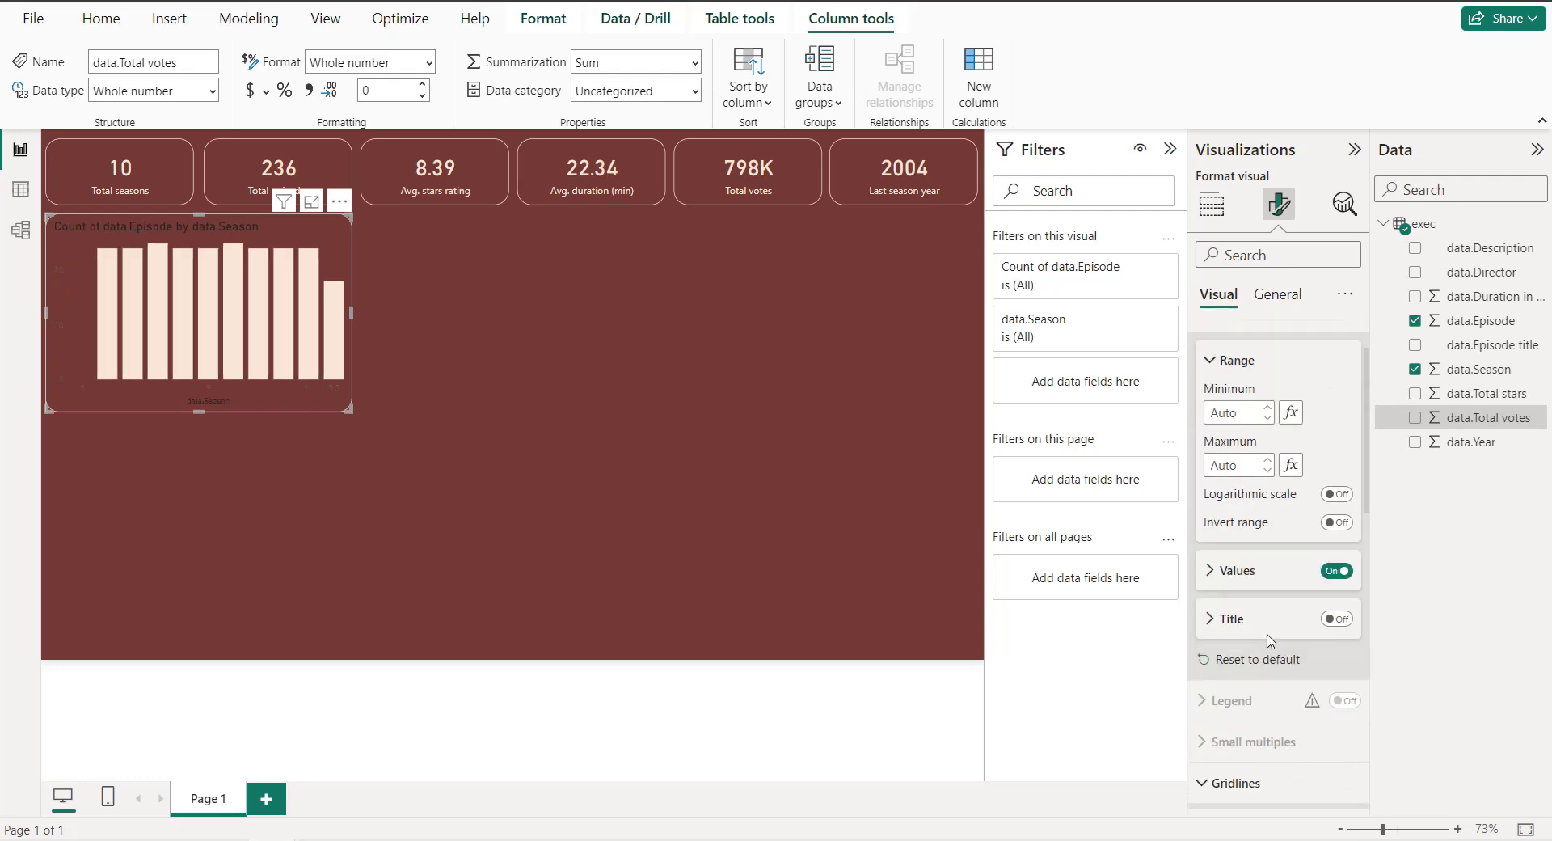
left_click(1231, 570)
scroll(1236, 576, "down", 2)
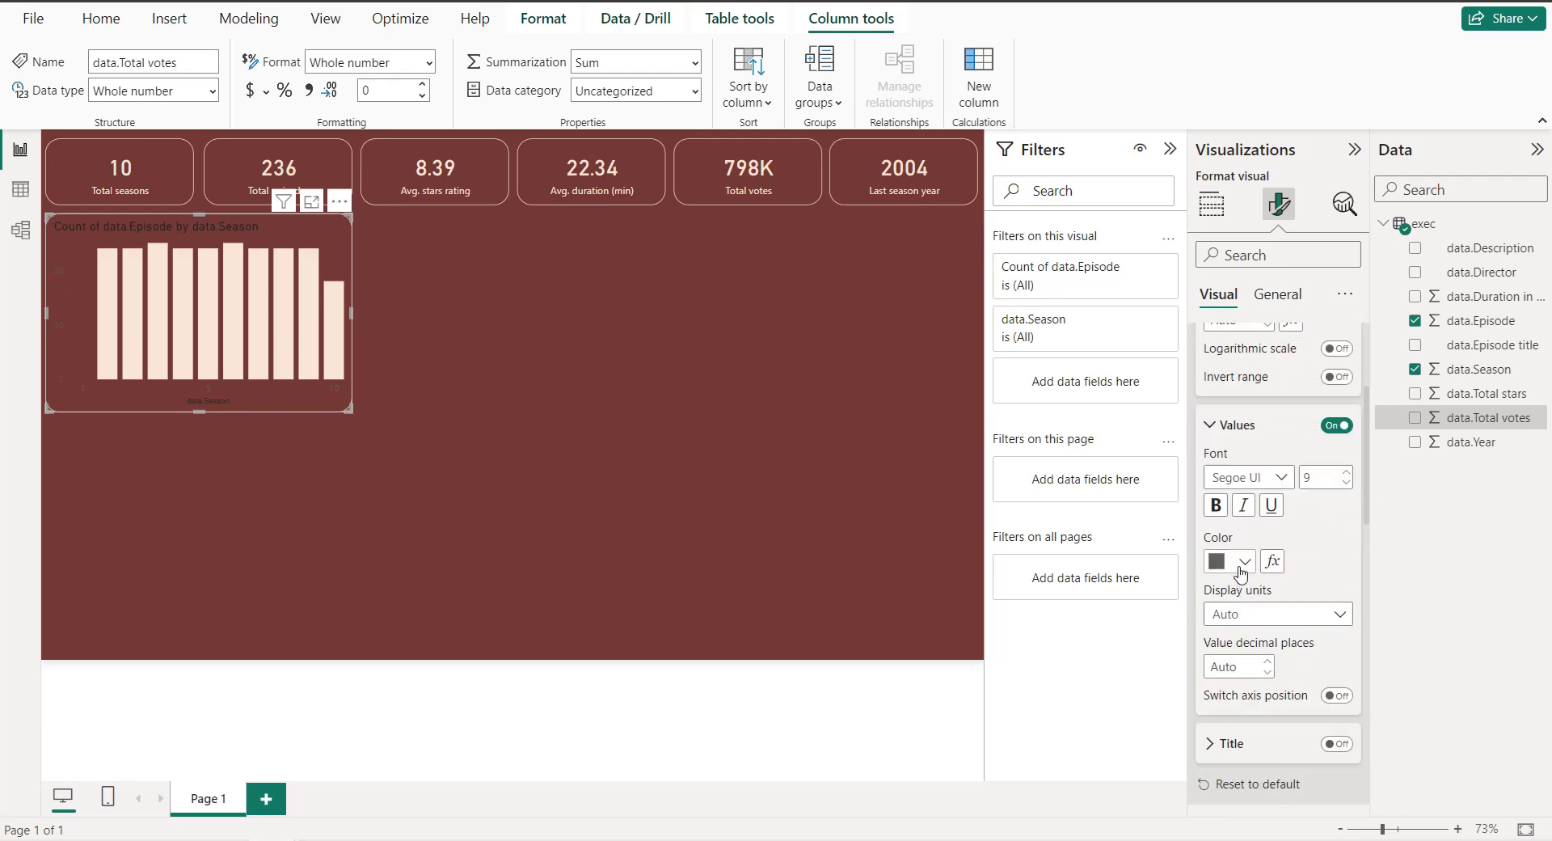
left_click(1245, 560)
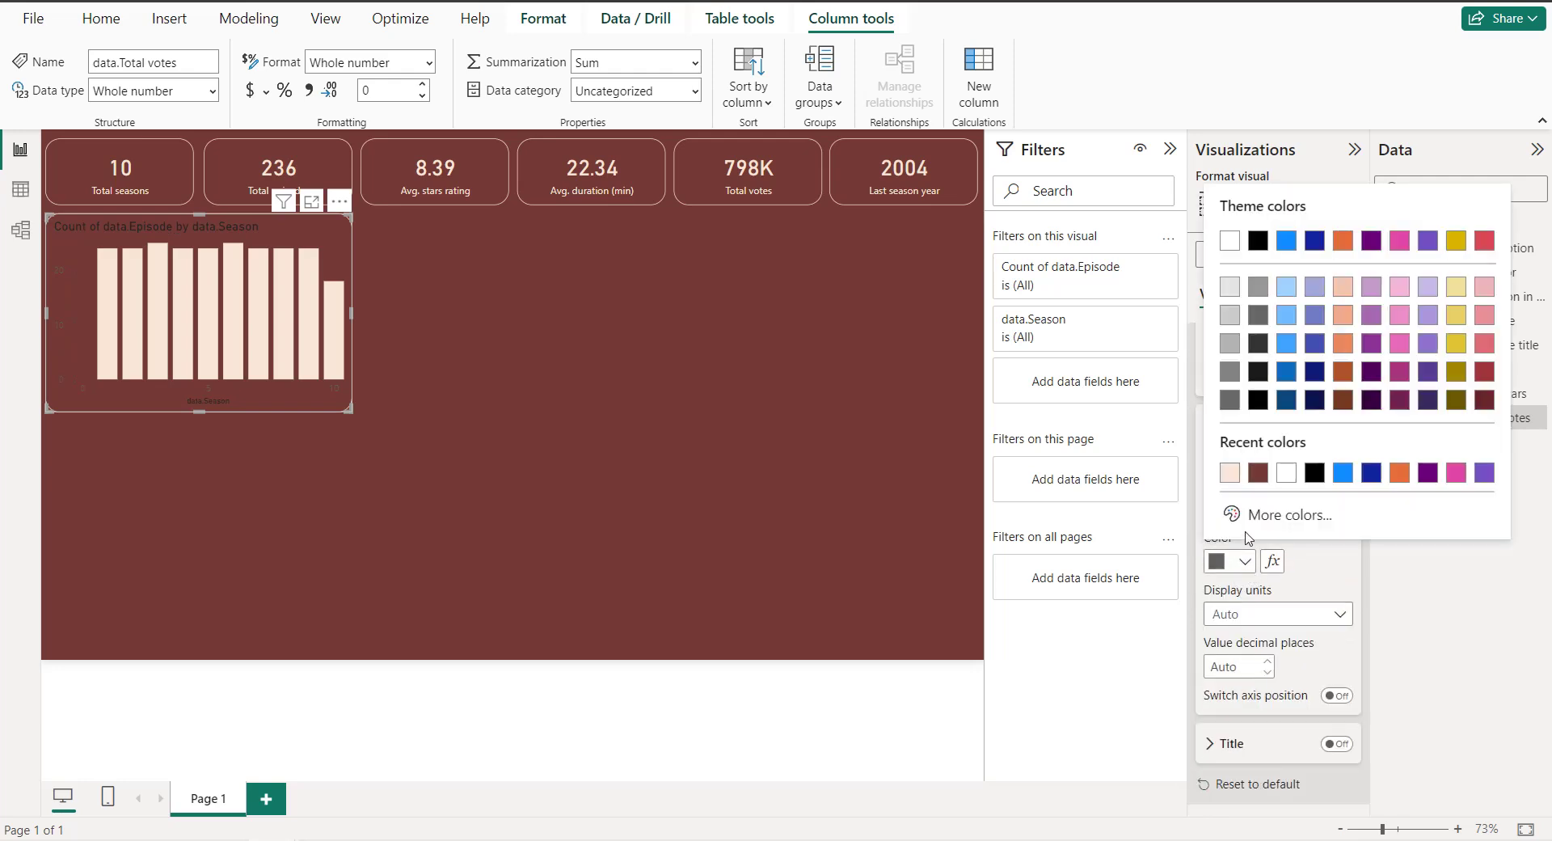
left_click(1229, 475)
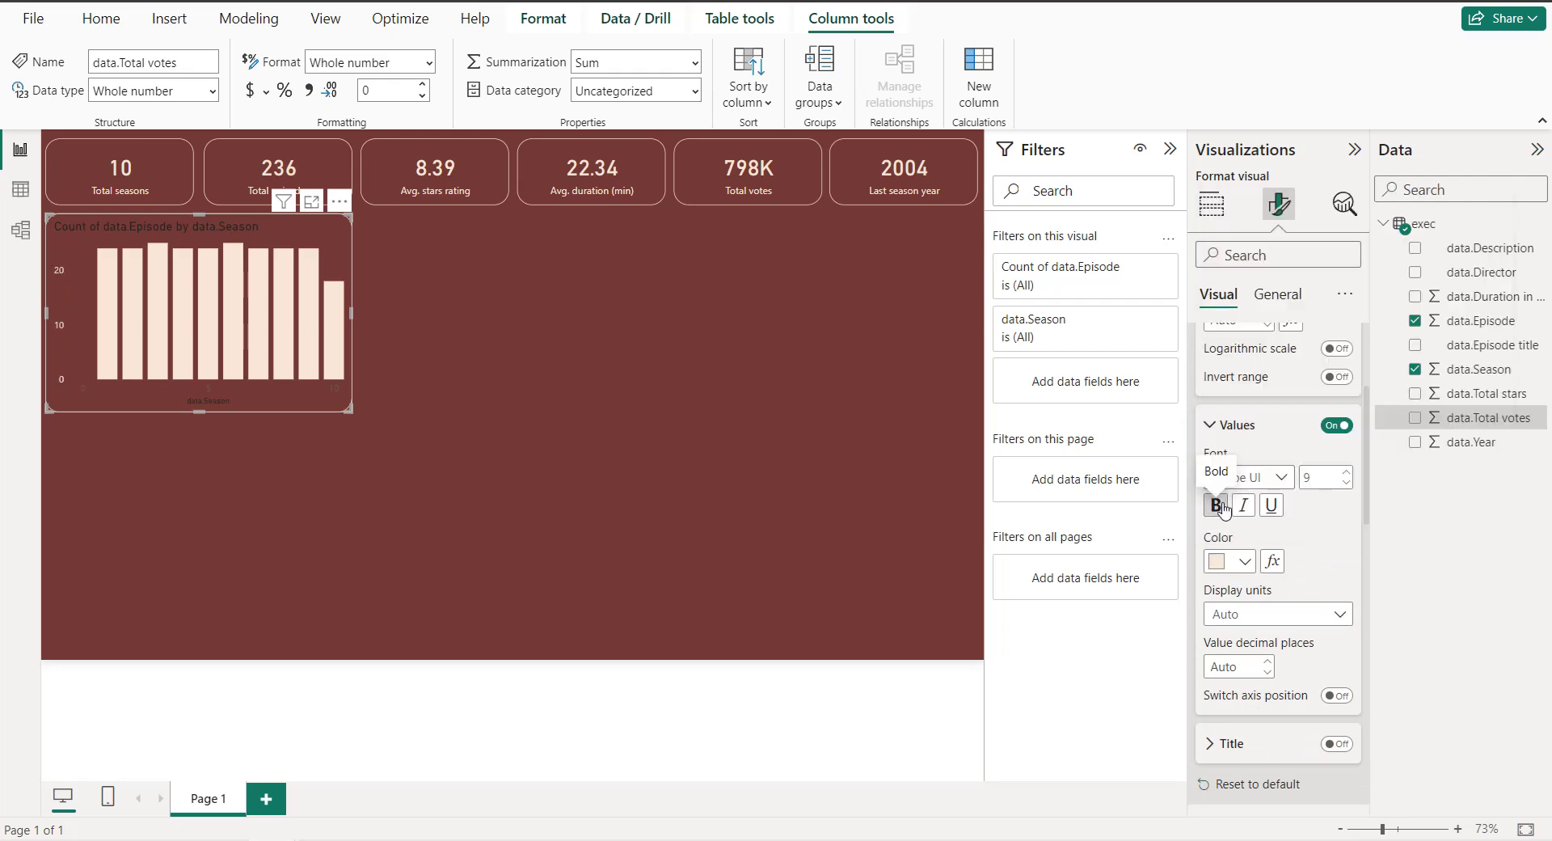
left_click(1217, 505)
Step: Make the chart's X-axis values bold and light cream
scroll(1233, 497, "up", 3)
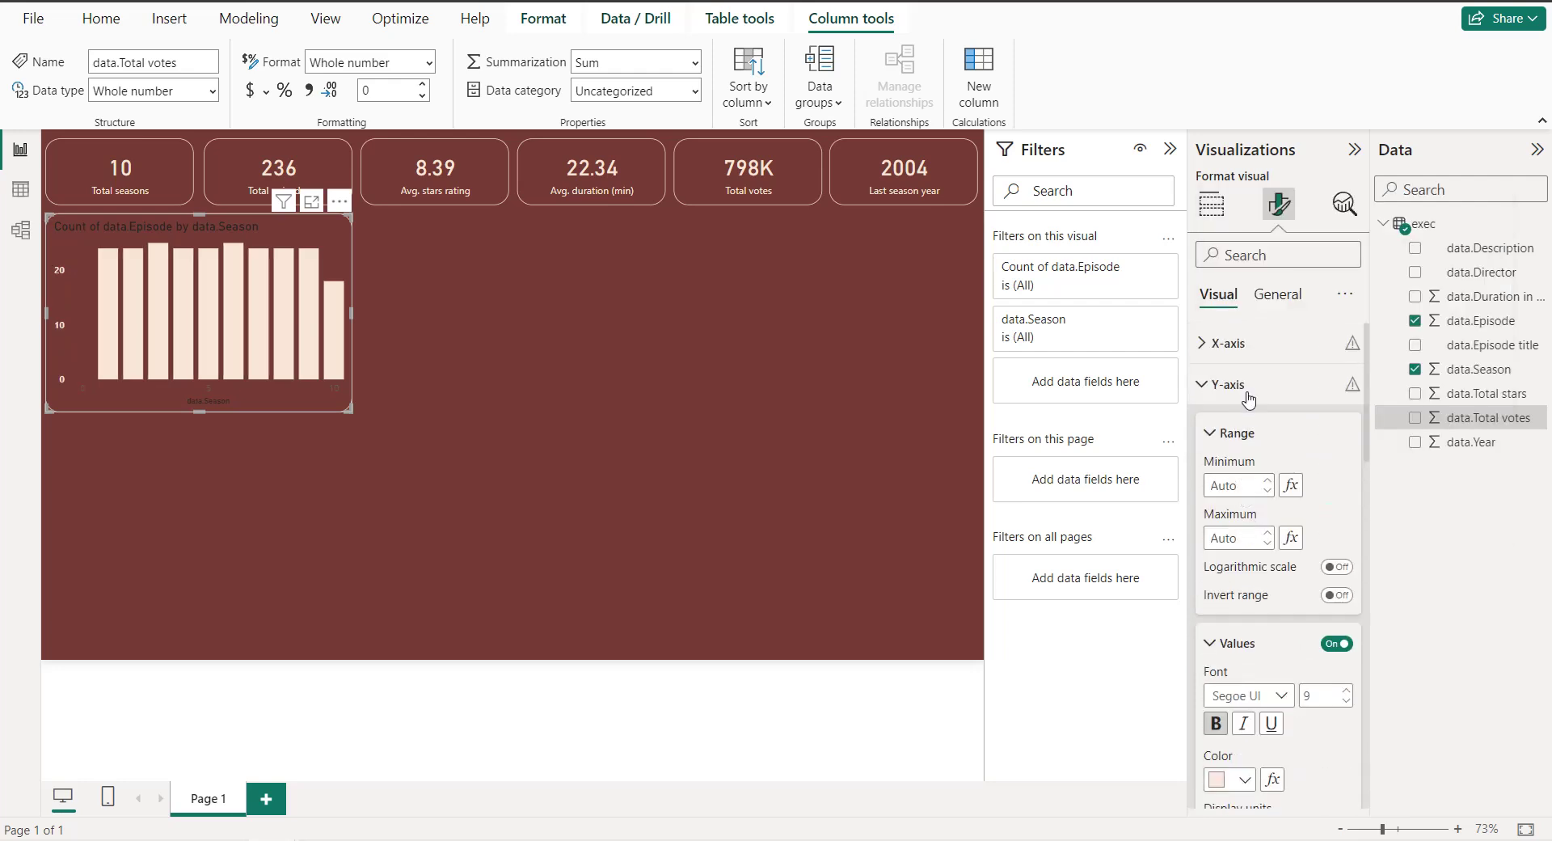
left_click(1250, 353)
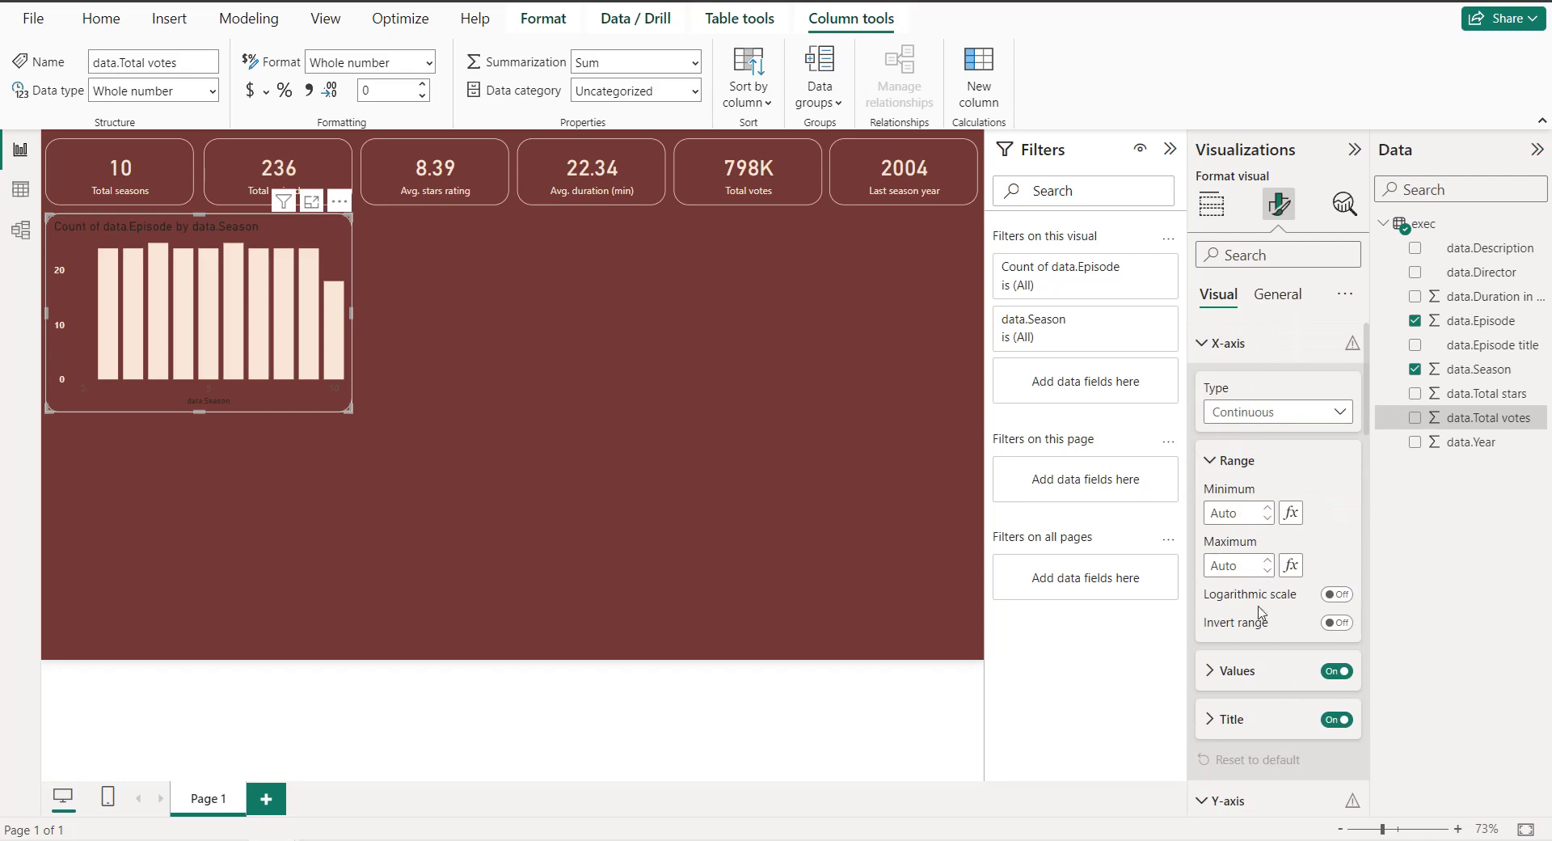
left_click(1239, 671)
scroll(1239, 678, "down", 2)
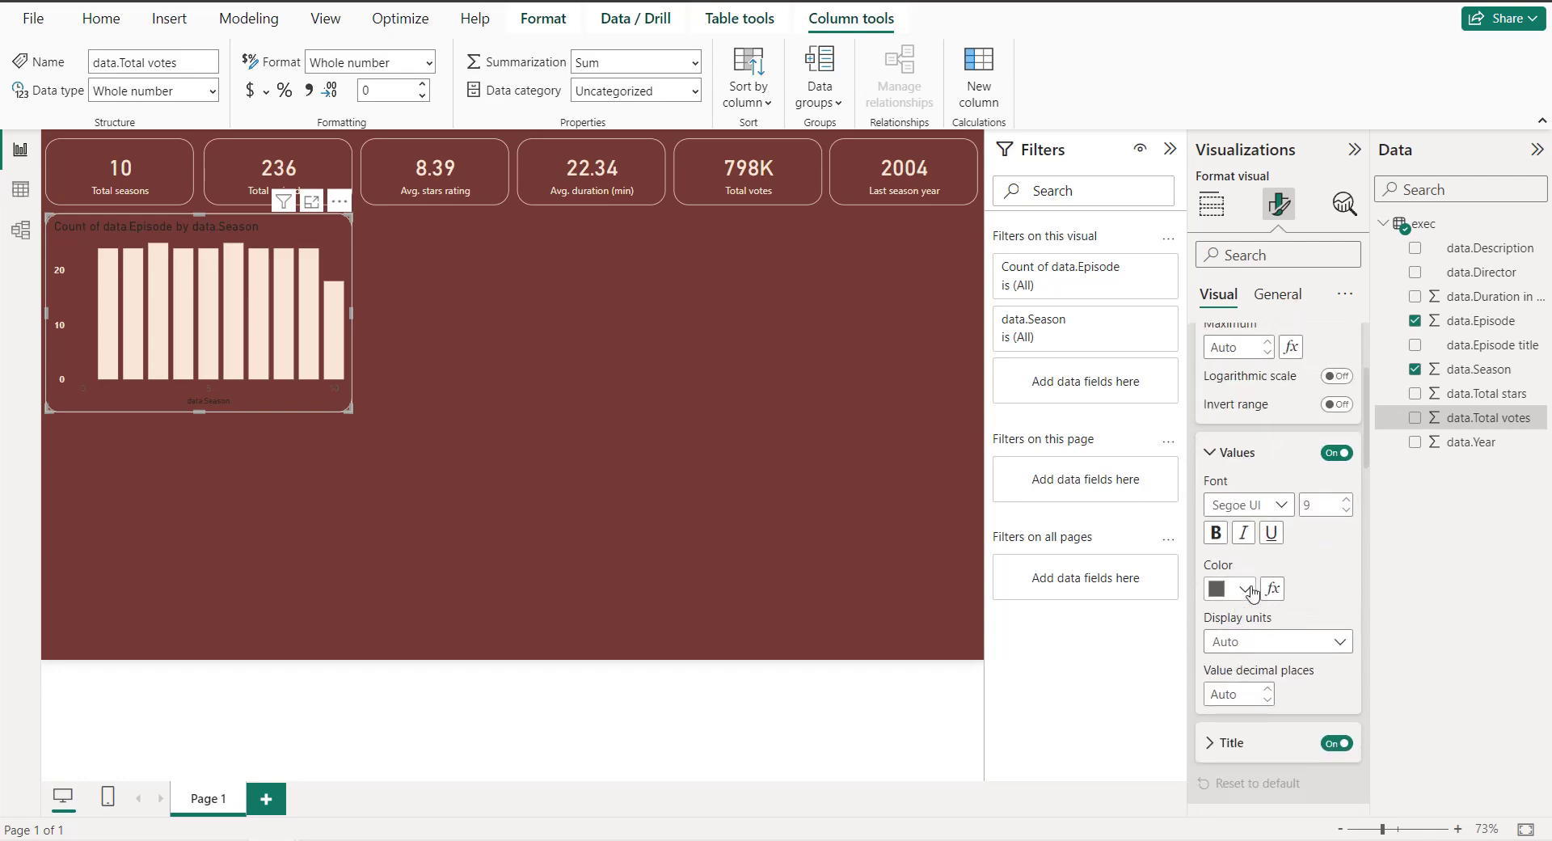
left_click(1243, 588)
left_click(1229, 500)
left_click(1216, 532)
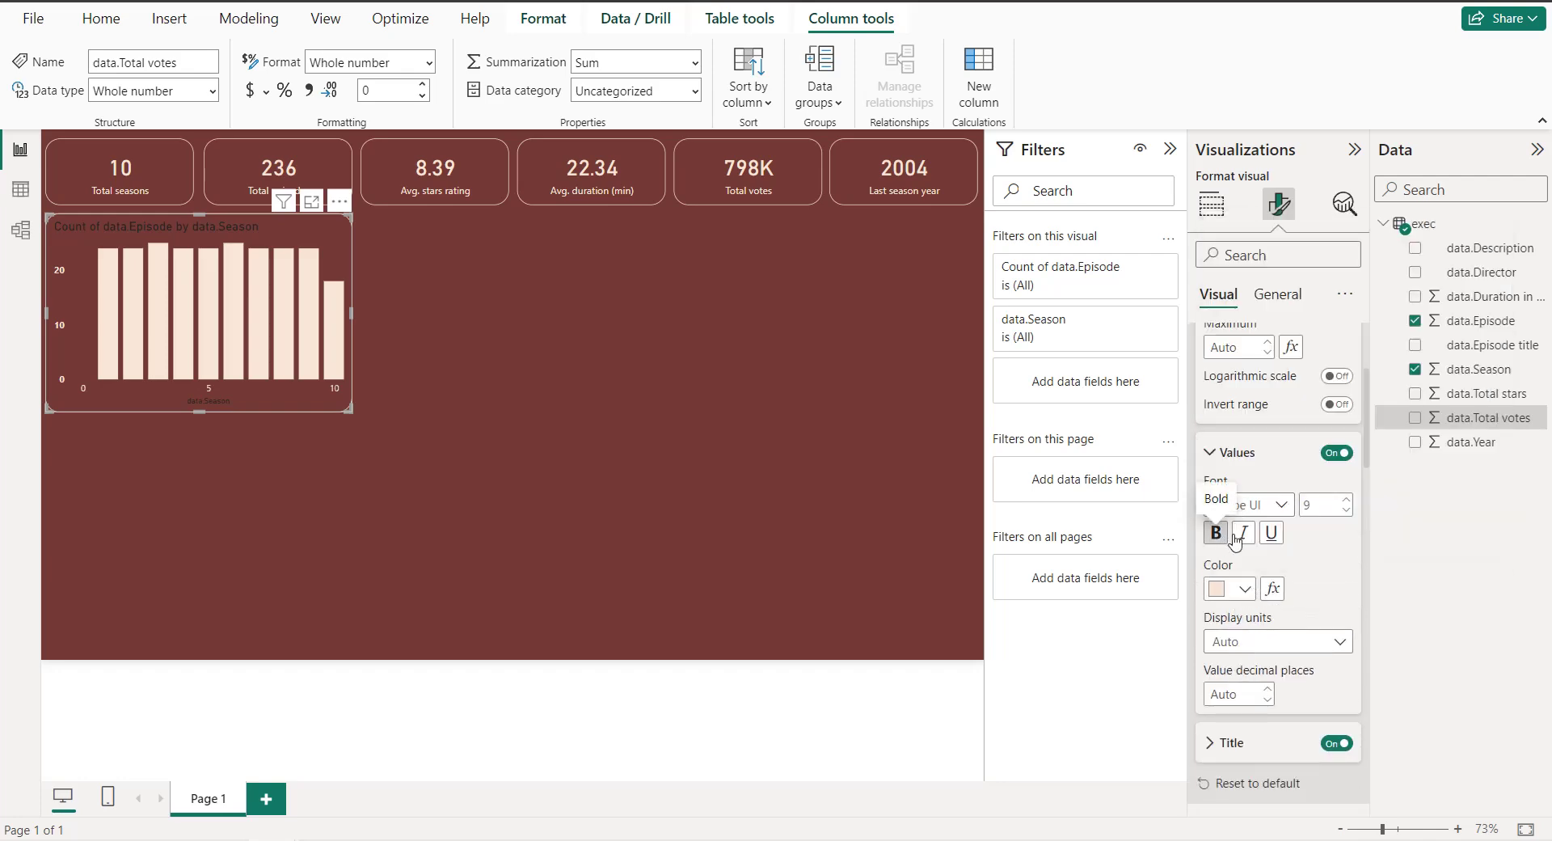
Step: Change the X-axis title text to "Season" and make it bold and light cream
scroll(1257, 614, "down", 3)
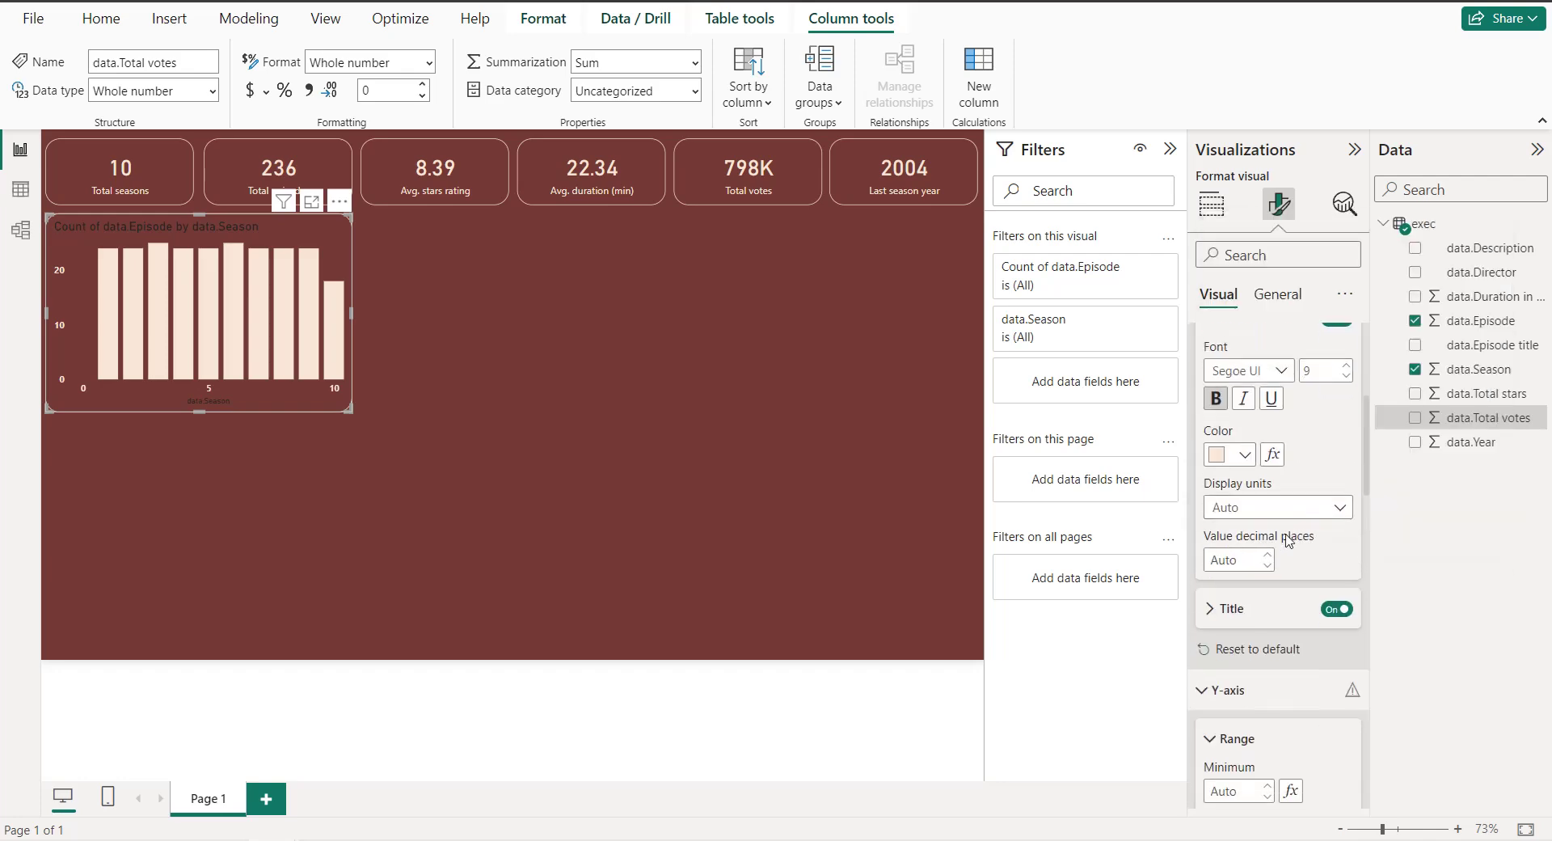
left_click(1259, 608)
left_click(1238, 649)
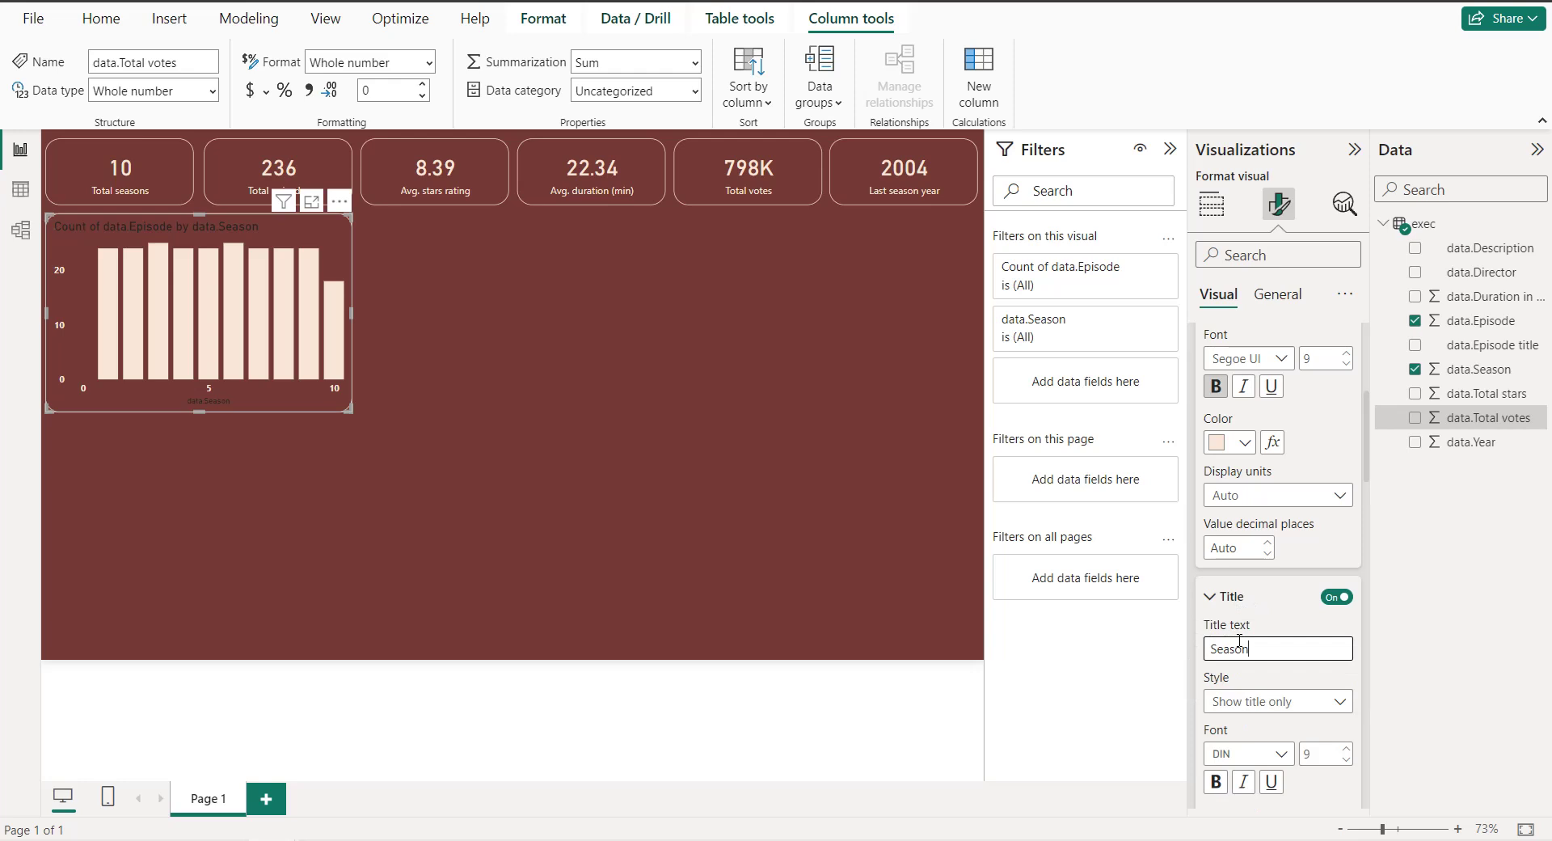
type("Season")
scroll(1240, 652, "down", 3)
left_click(1214, 564)
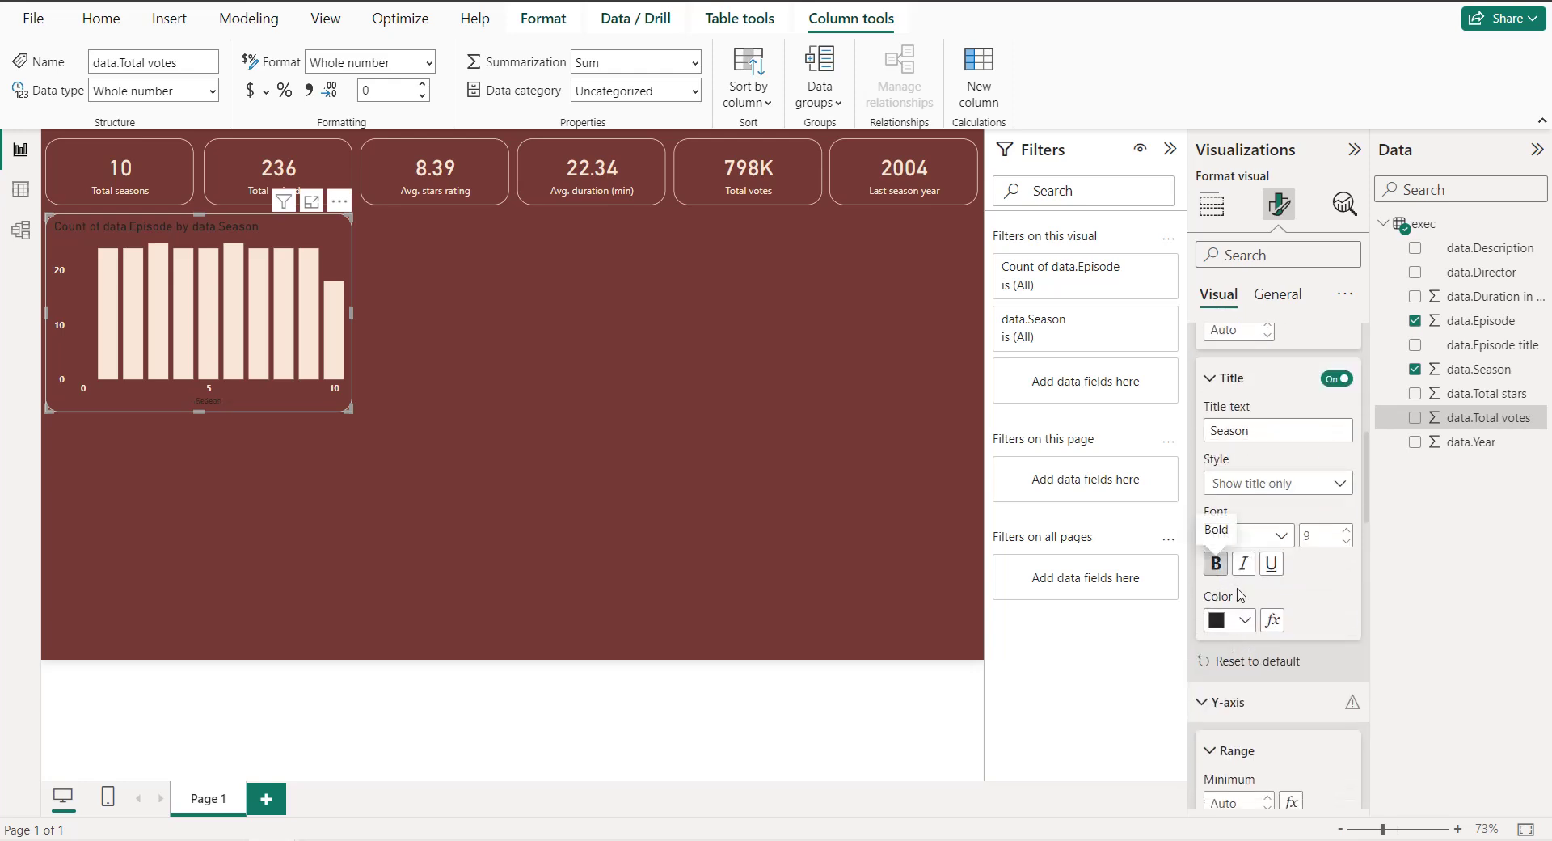
left_click(1242, 623)
left_click(1229, 531)
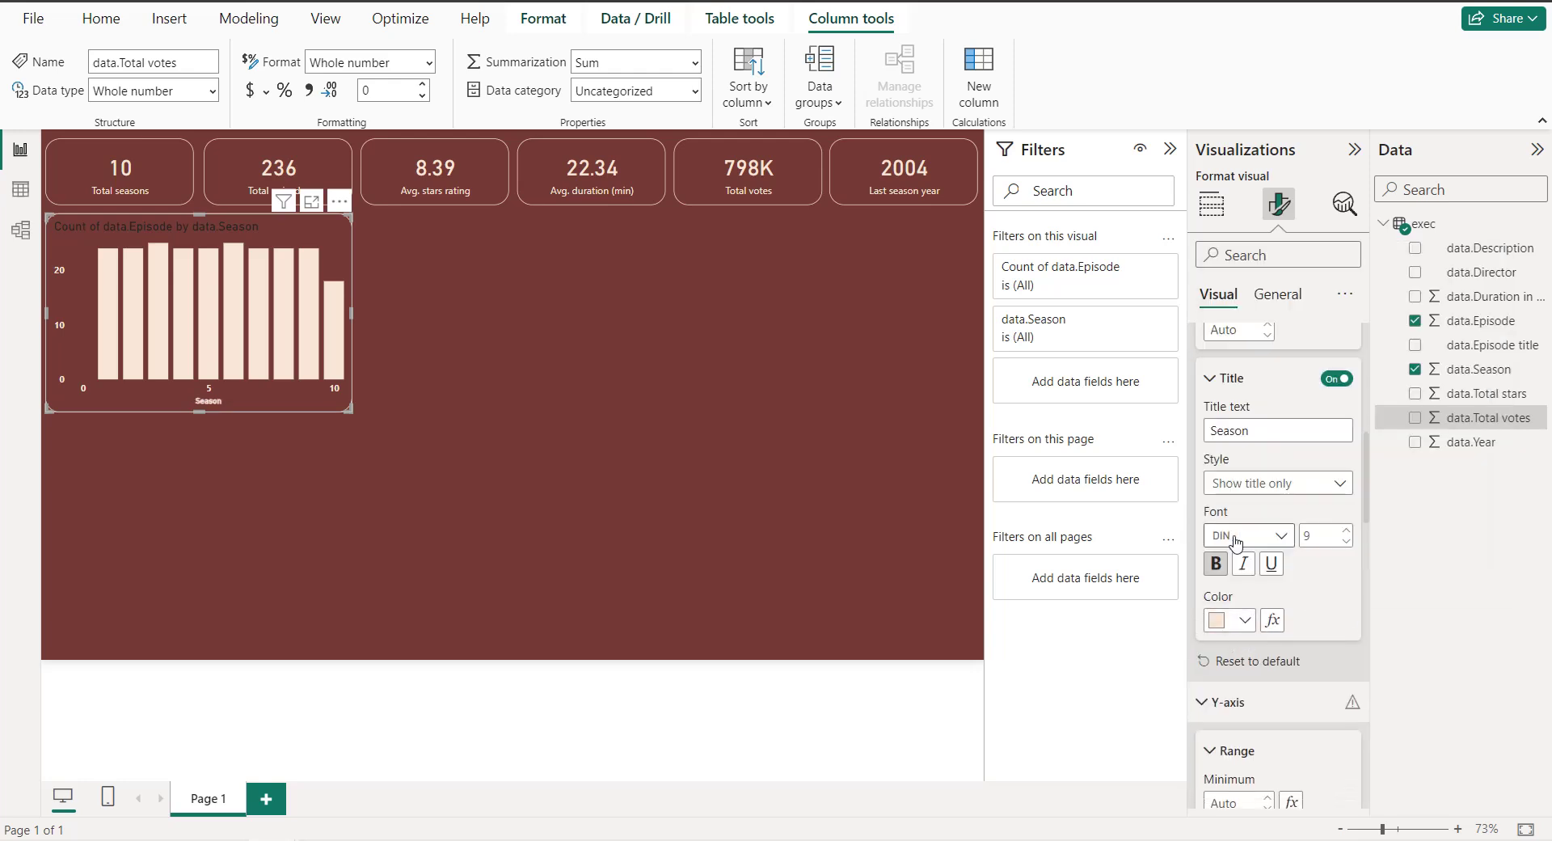
Step: Set the column chart's title text to "Total episodes by season"
left_click(1283, 297)
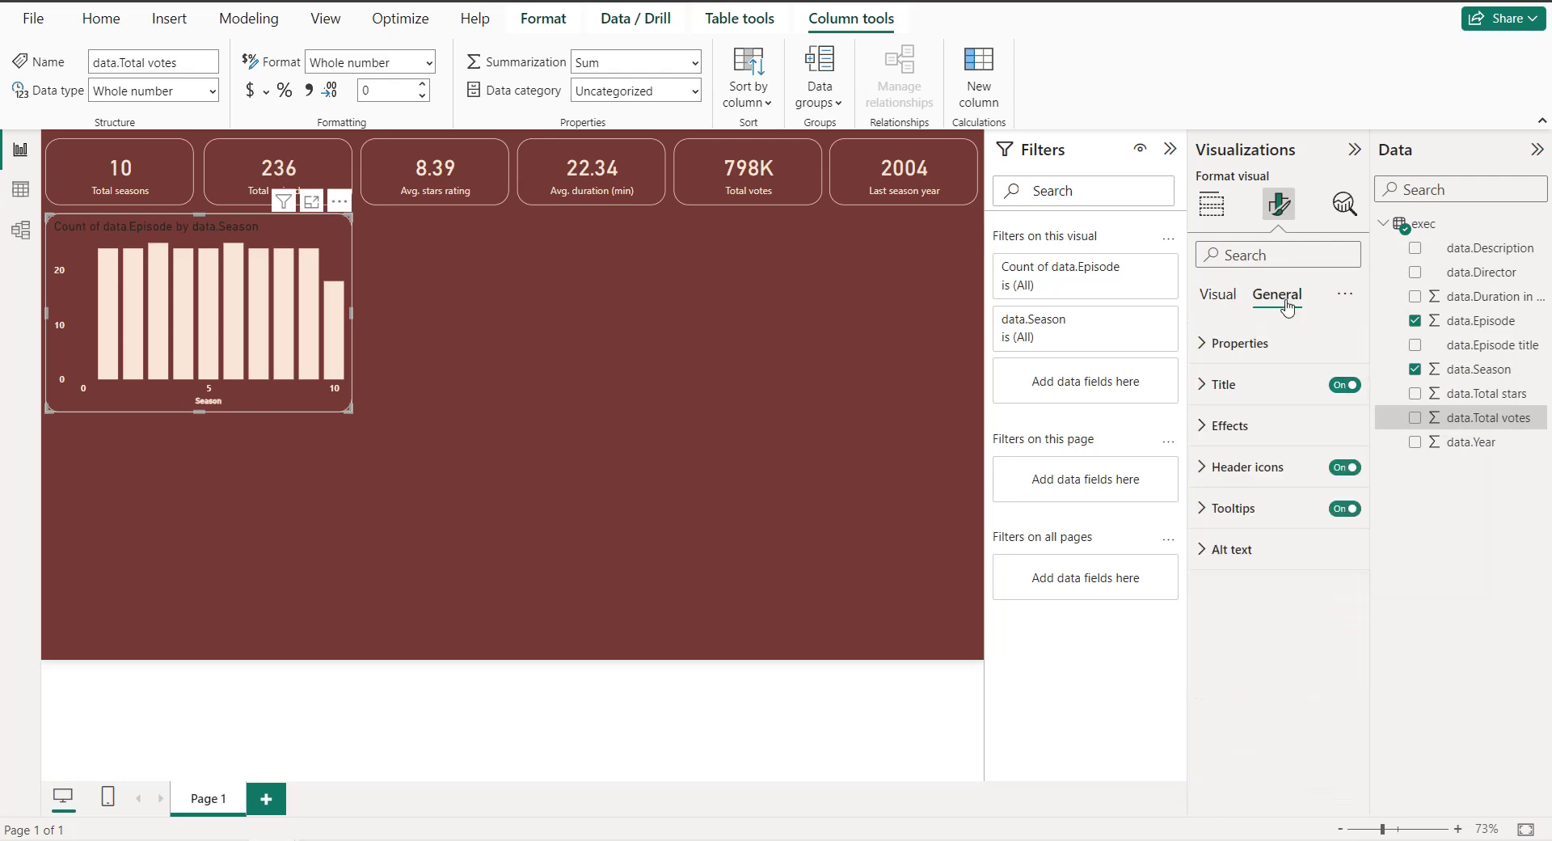
left_click(1270, 391)
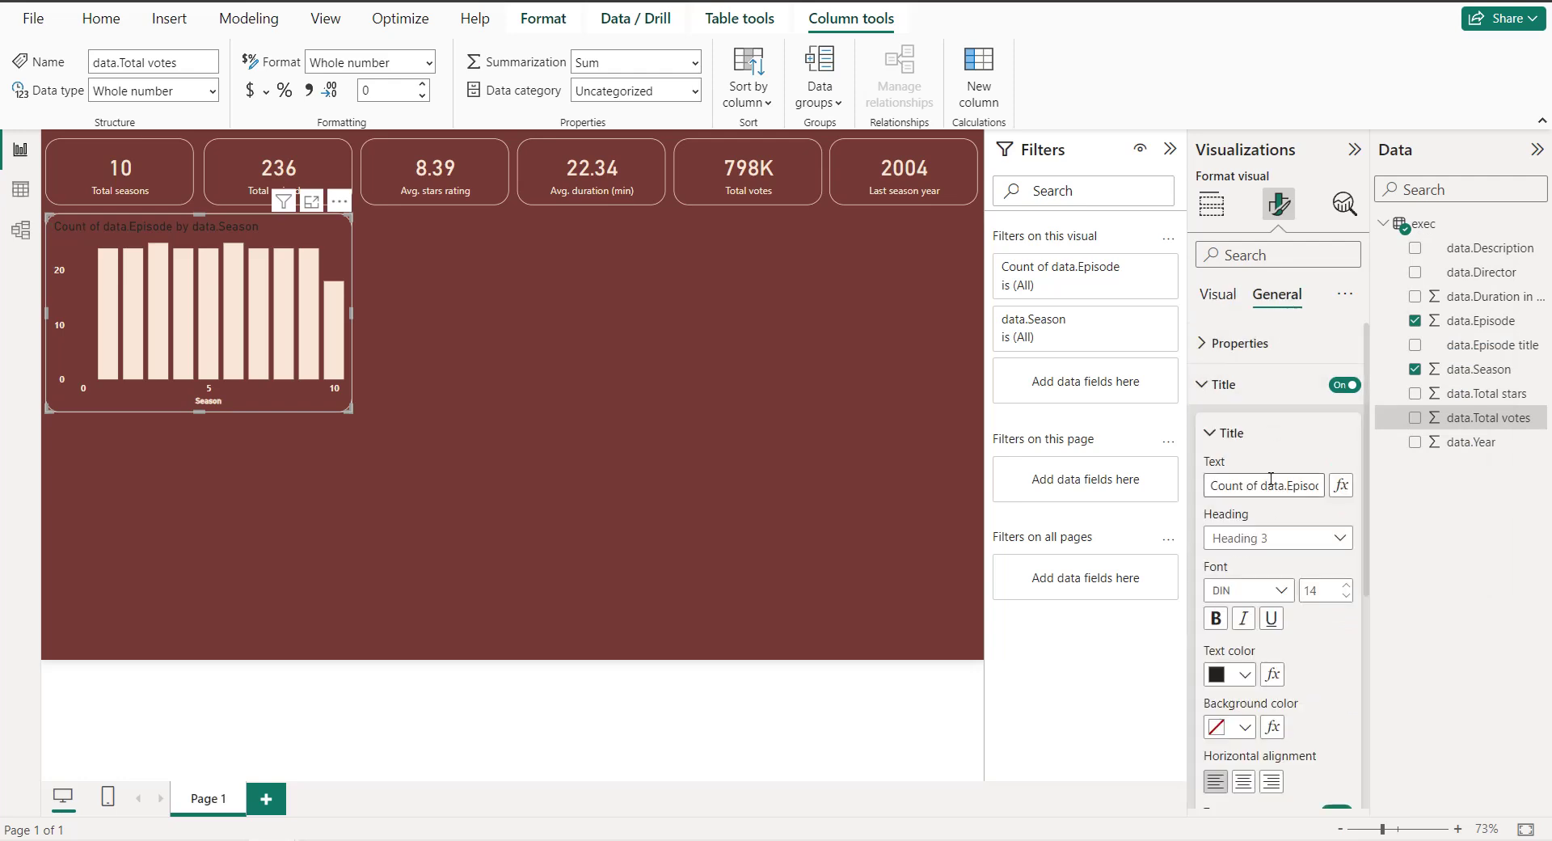
triple_click(1270, 483)
type("T")
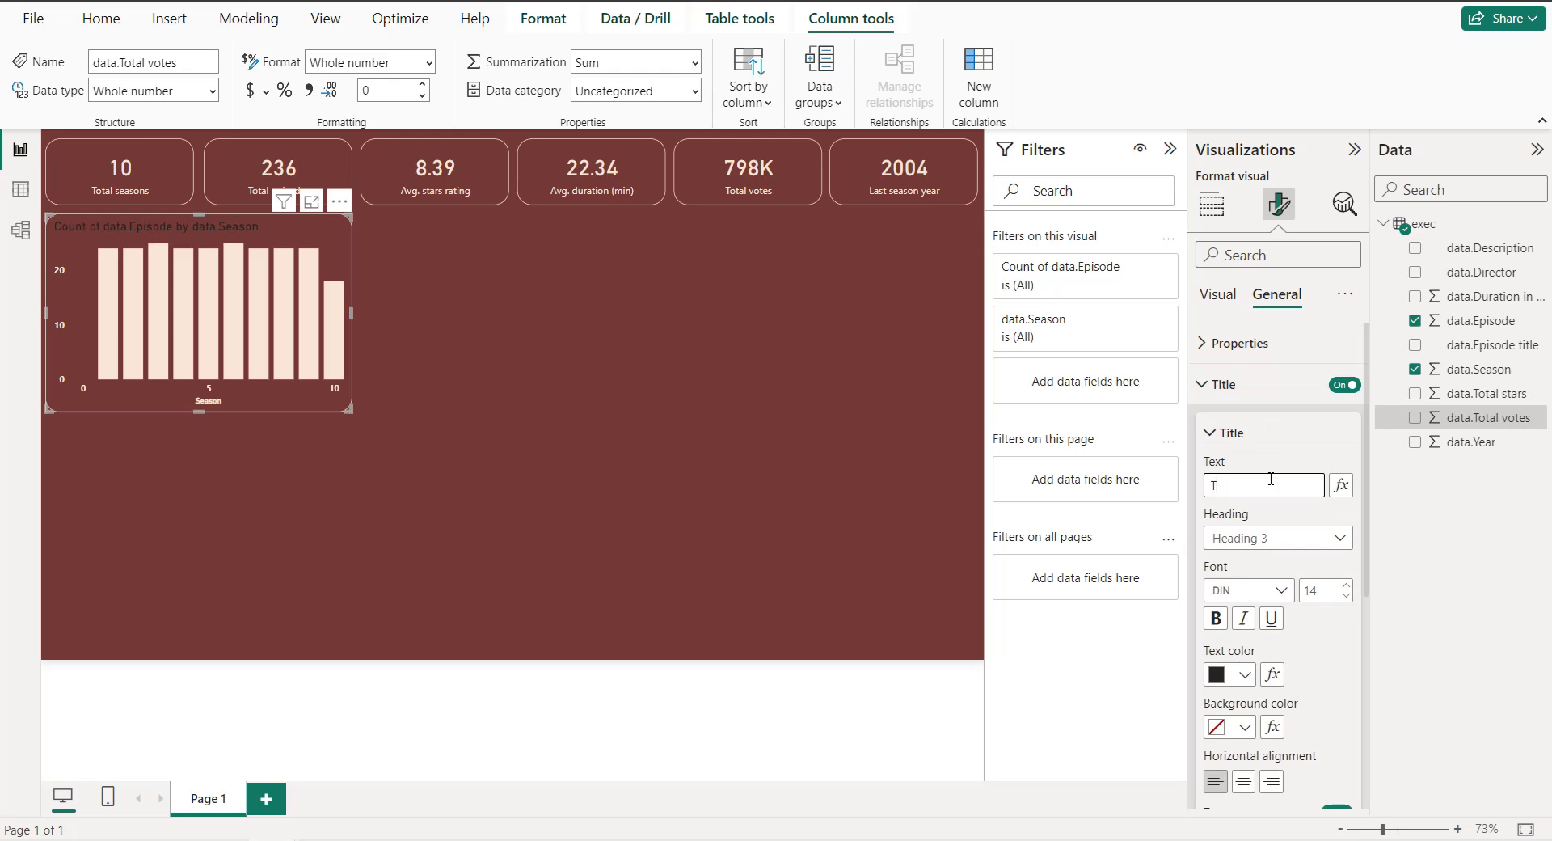
type("otal episodes b")
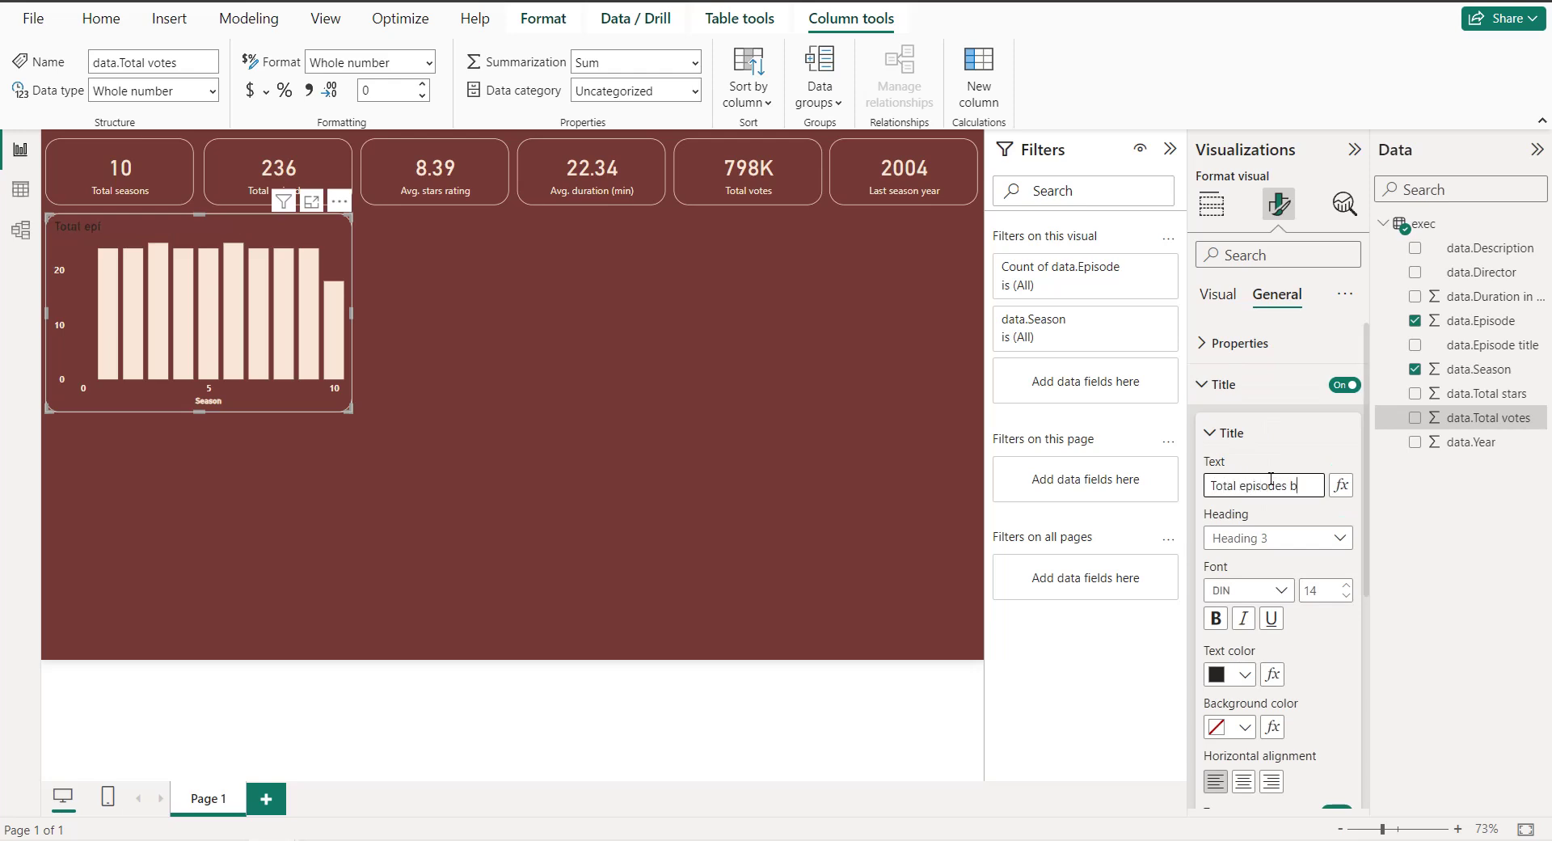
type("y season")
Step: Centre the chart title and make it bold and light cream
left_click(1243, 781)
left_click(1216, 622)
left_click(1244, 674)
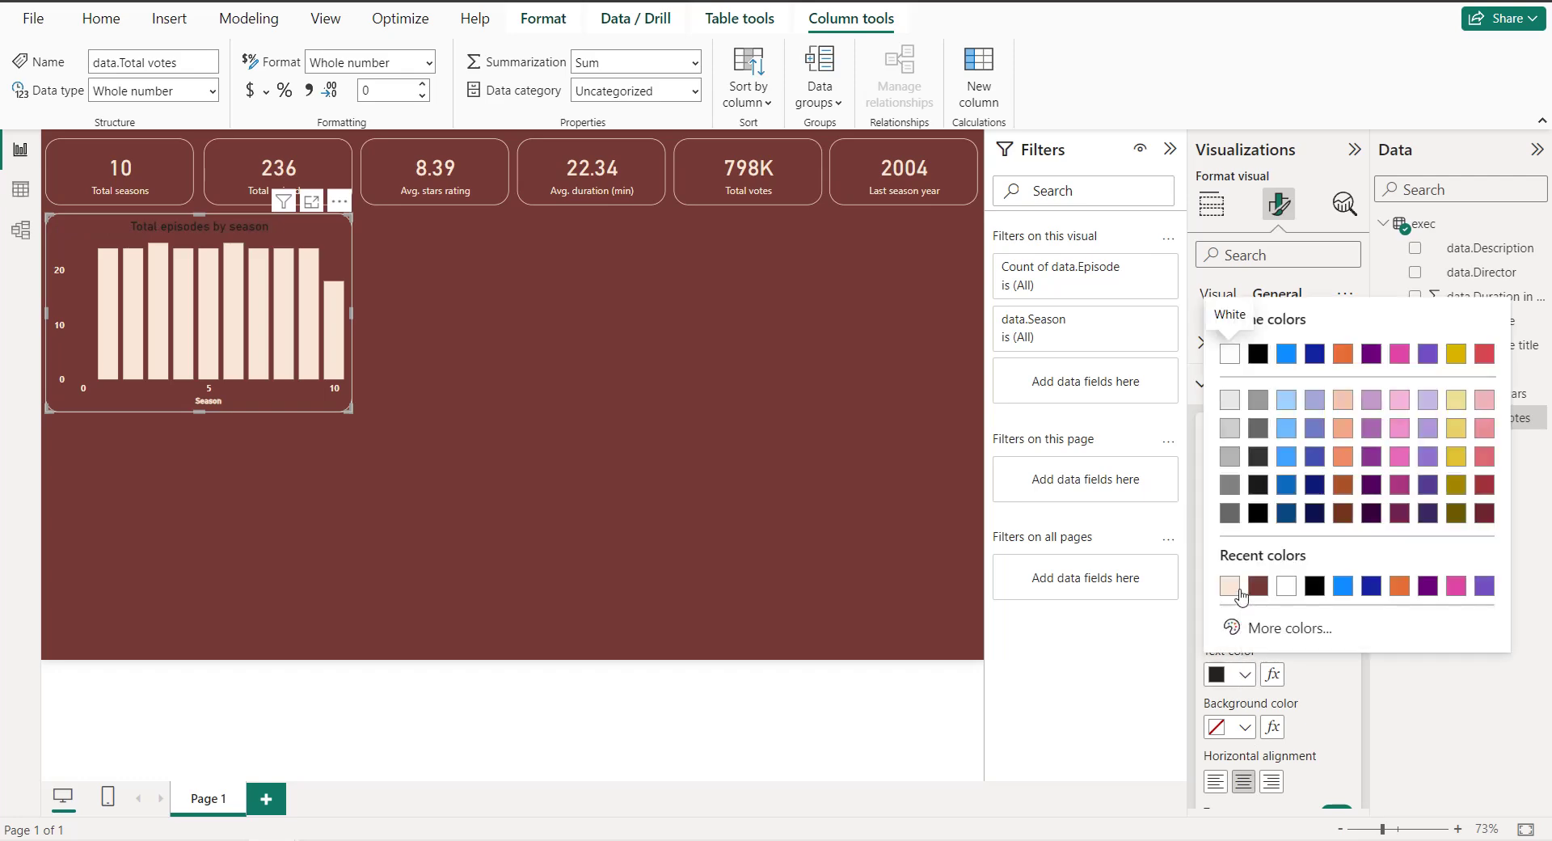
left_click(1239, 595)
left_click(704, 414)
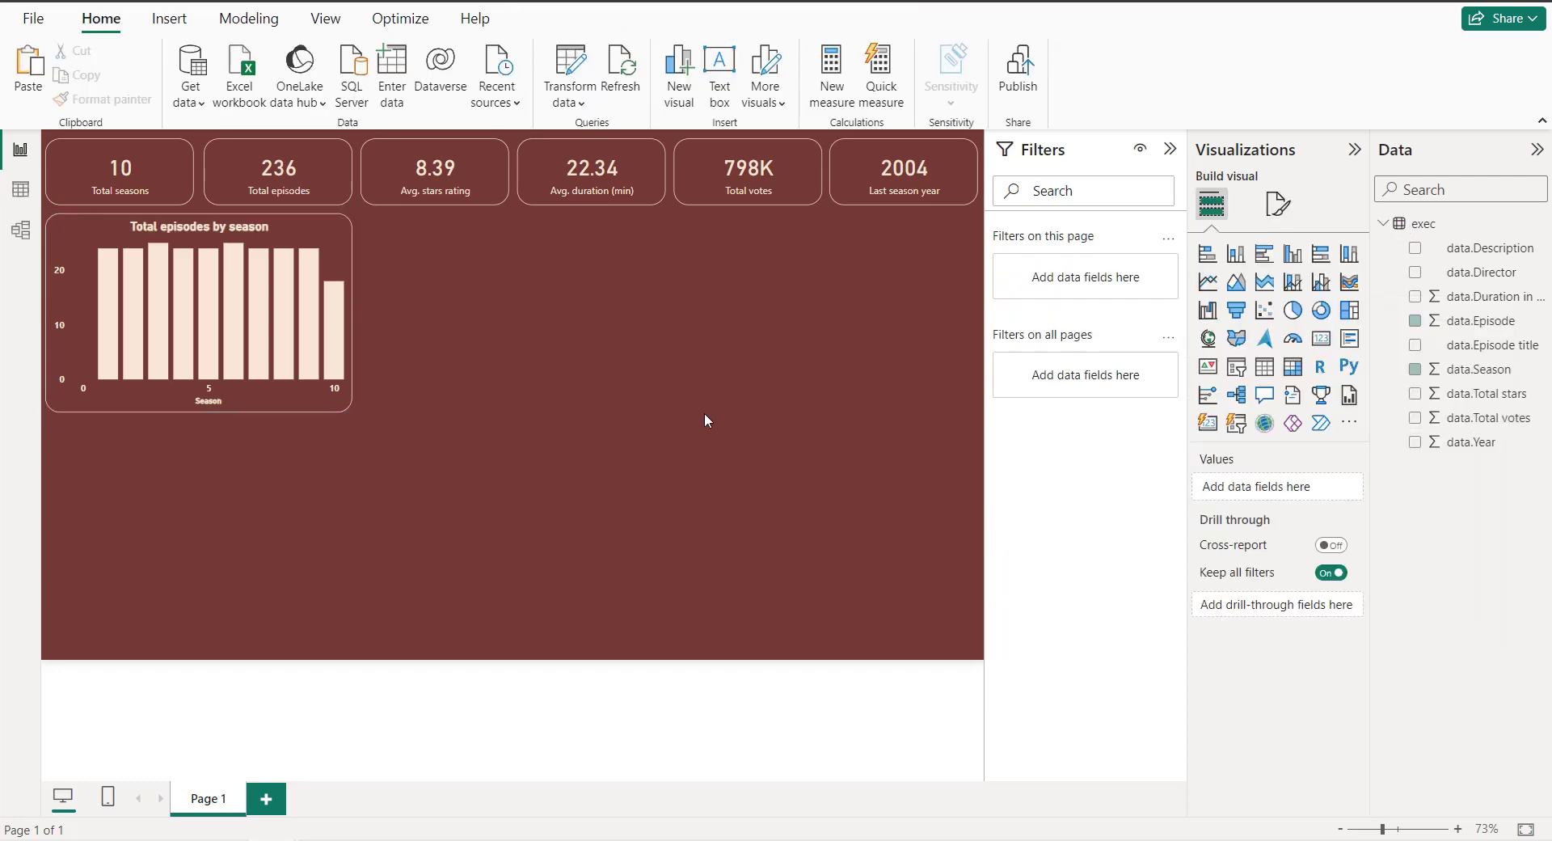
Step: Turn on data labels for the total episodes by season chart and colour their values light cream
left_click(296, 241)
left_click(1266, 212)
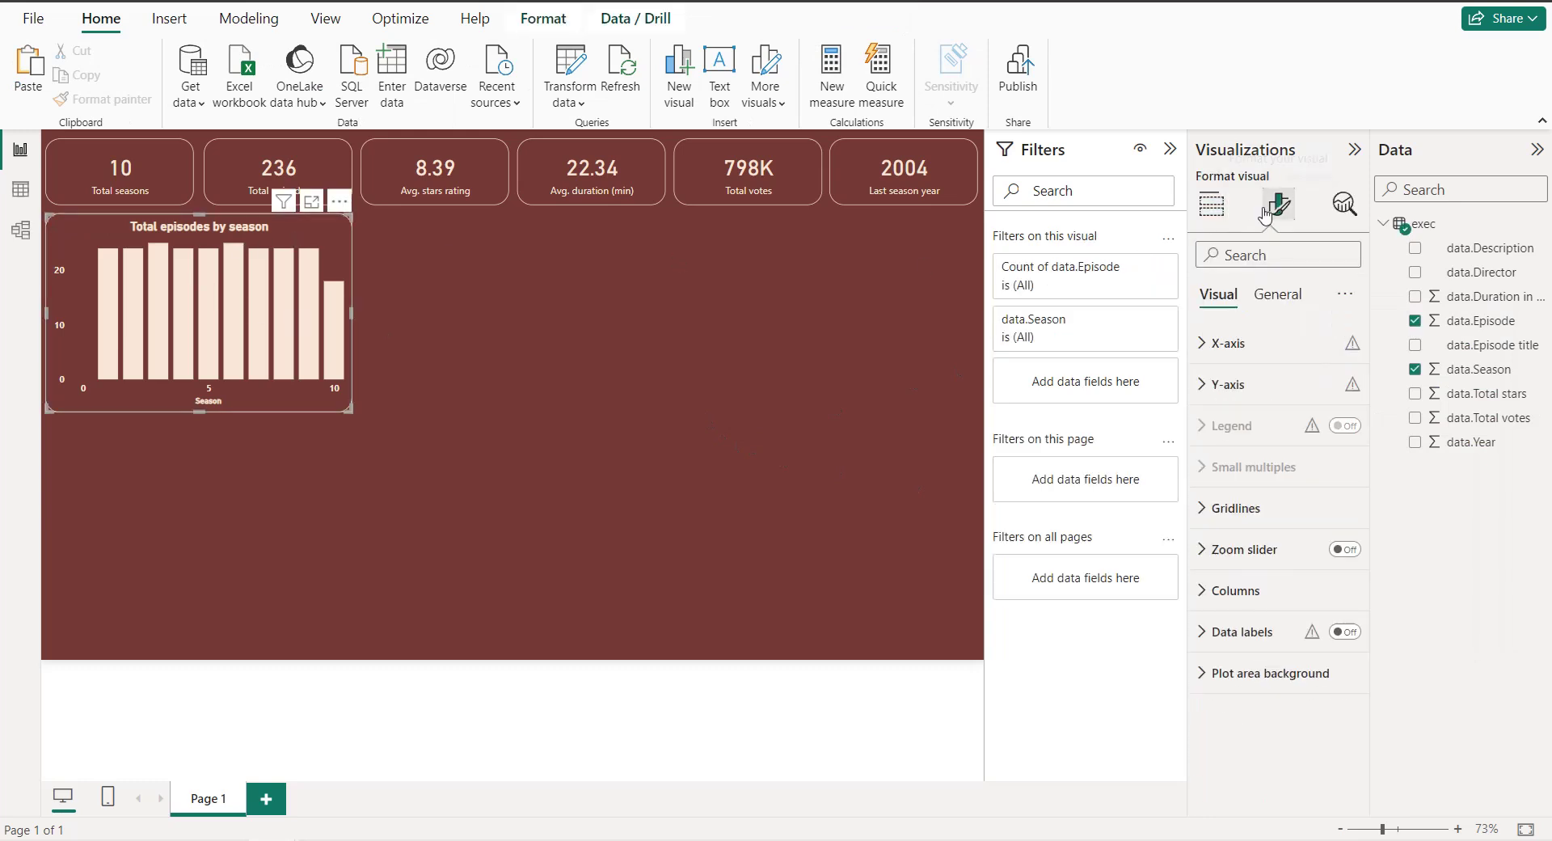
left_click(1344, 631)
left_click(1242, 631)
scroll(1267, 599, "down", 5)
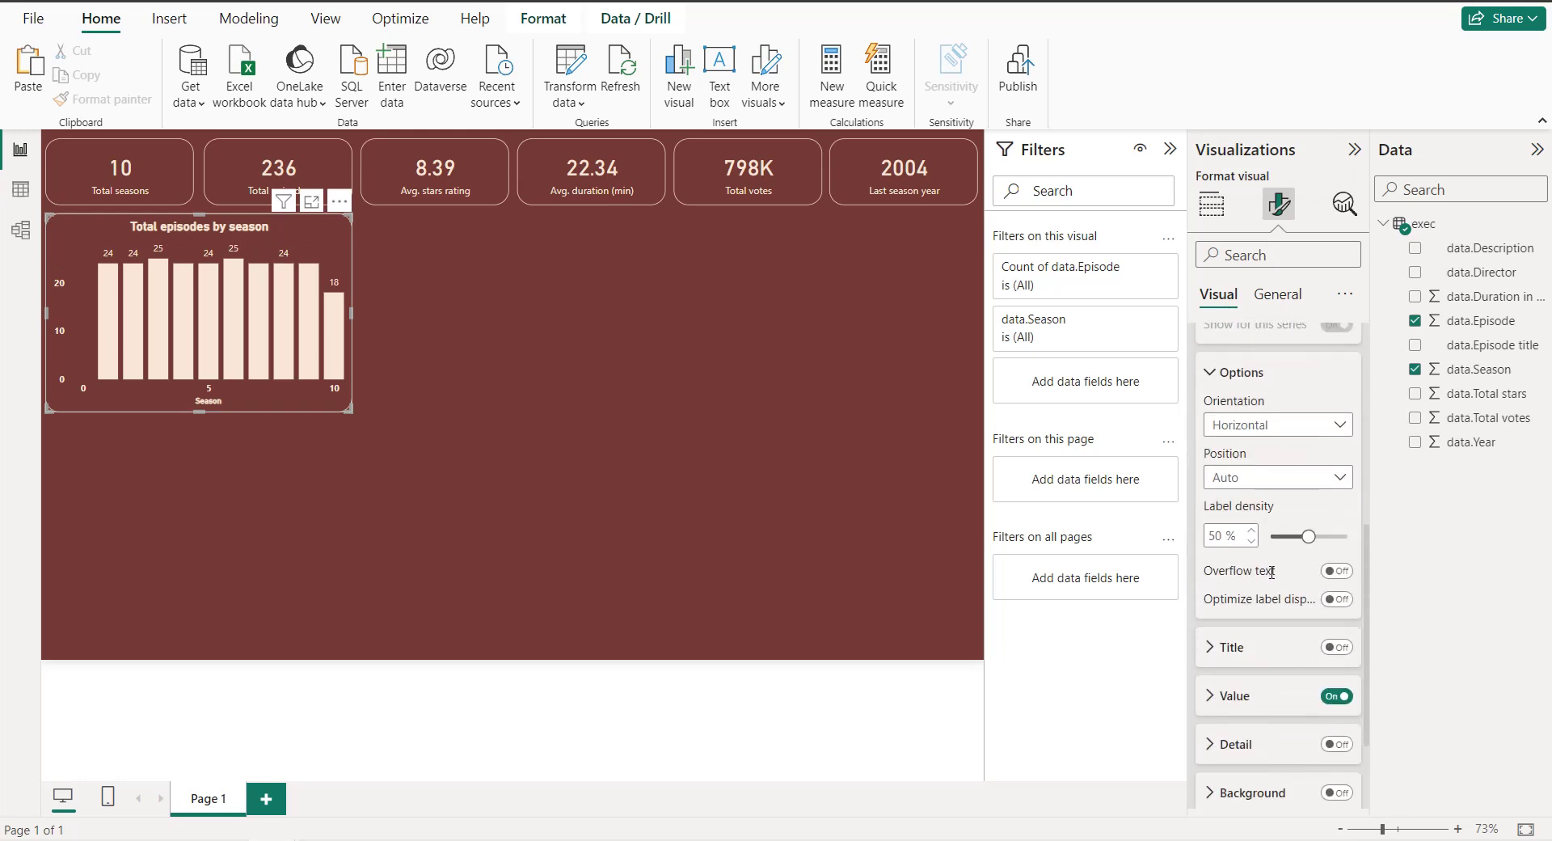
scroll(1271, 572, "down", 2)
left_click(1259, 624)
scroll(1226, 621, "down", 3)
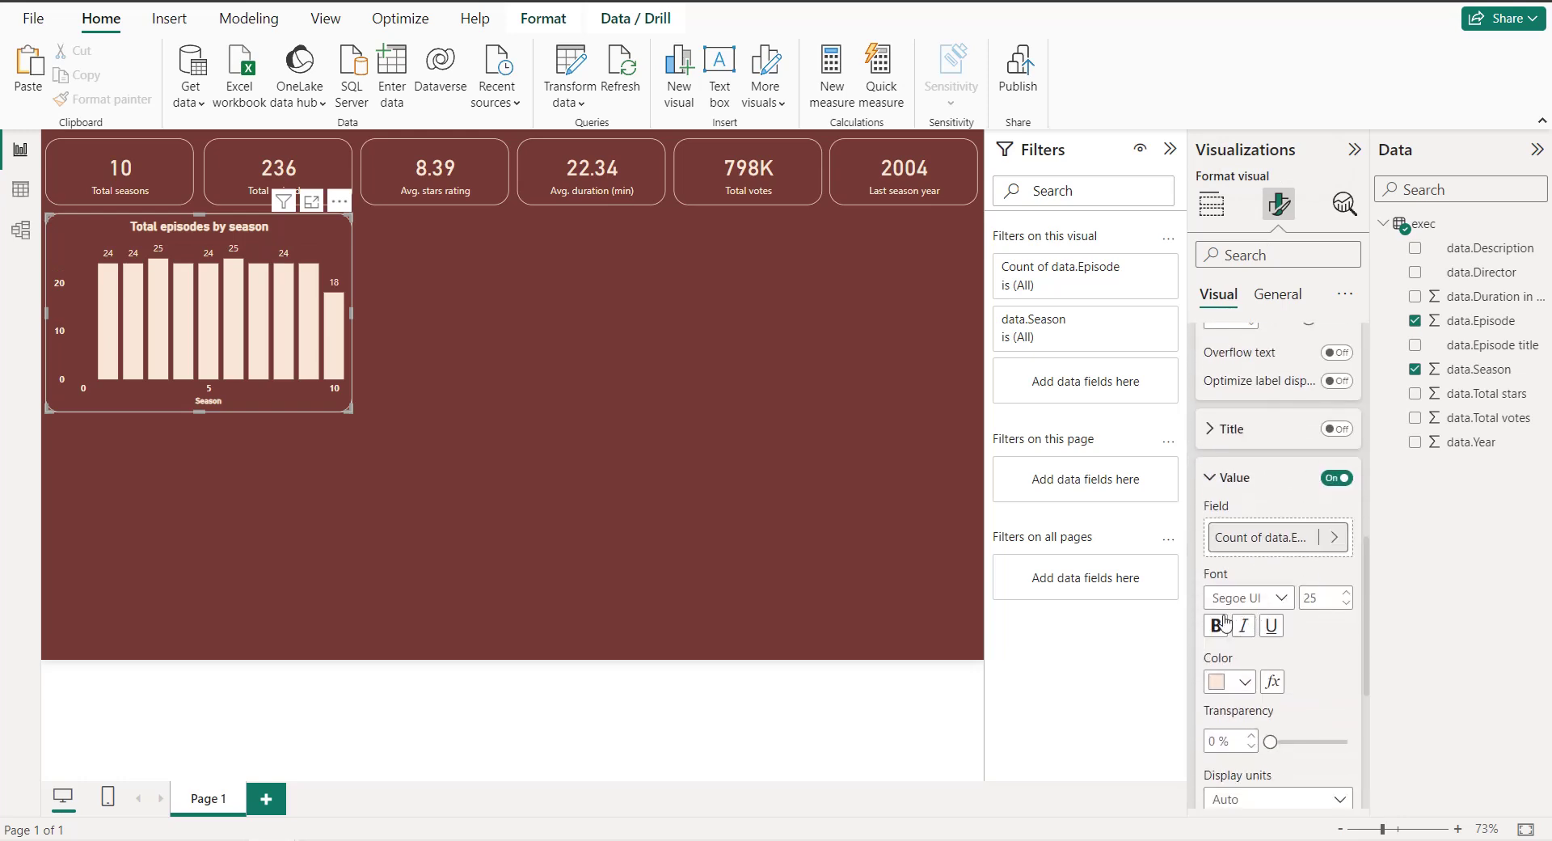
left_click(1236, 684)
left_click(1234, 598)
left_click(644, 406)
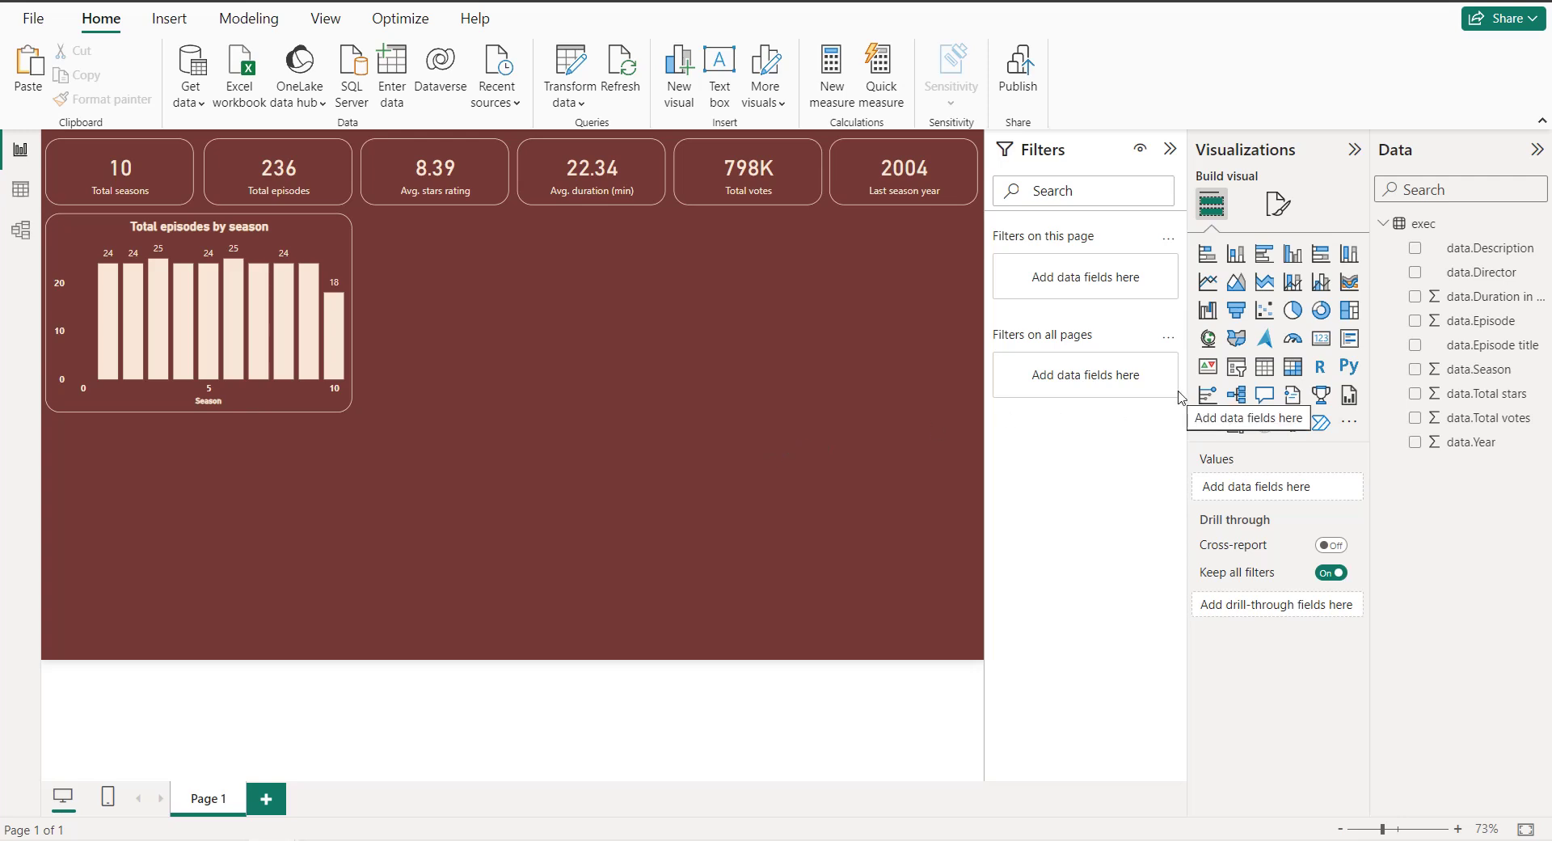
Step: Insert a page-wide ribbon chart below with data.Season on the X-axis, data.Total votes on the Y-axis and data.Episode as legend
left_click(1348, 282)
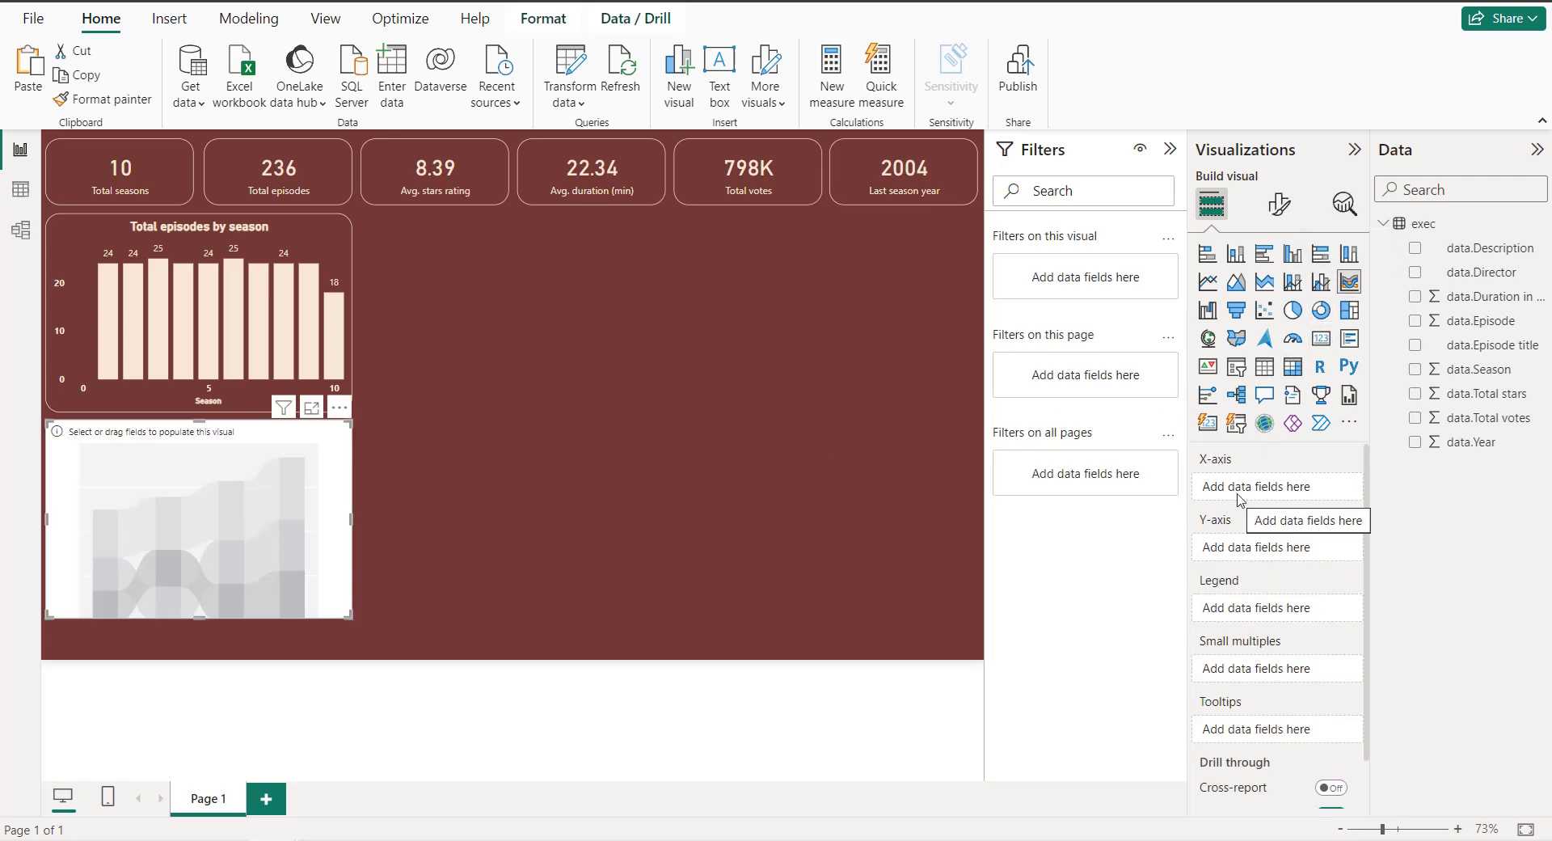
left_click_drag(1456, 373, 1269, 491)
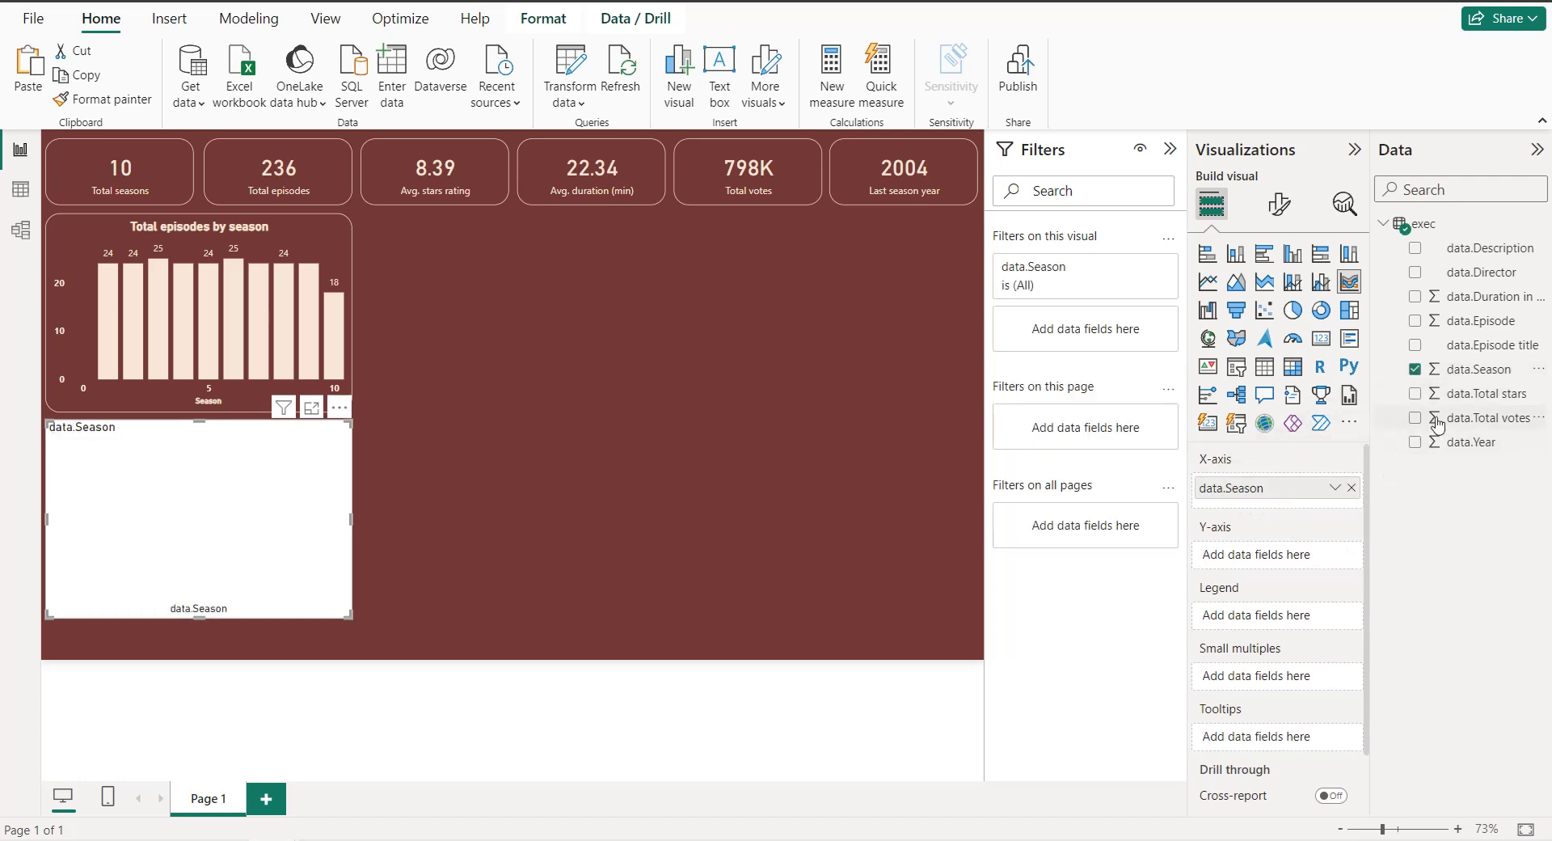
left_click_drag(1480, 427, 1293, 557)
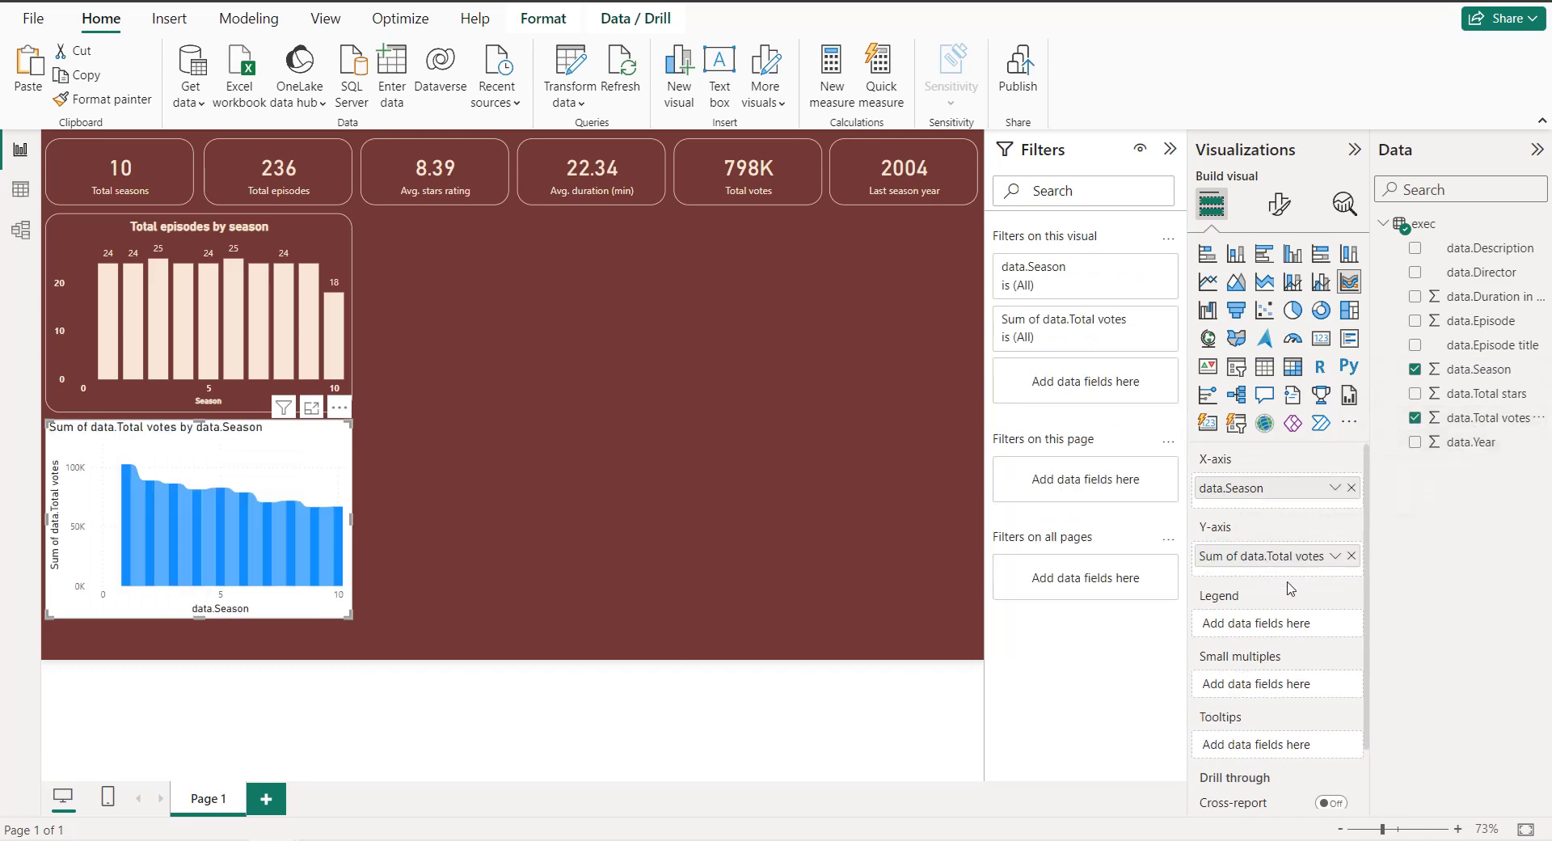
left_click_drag(1479, 322, 1292, 622)
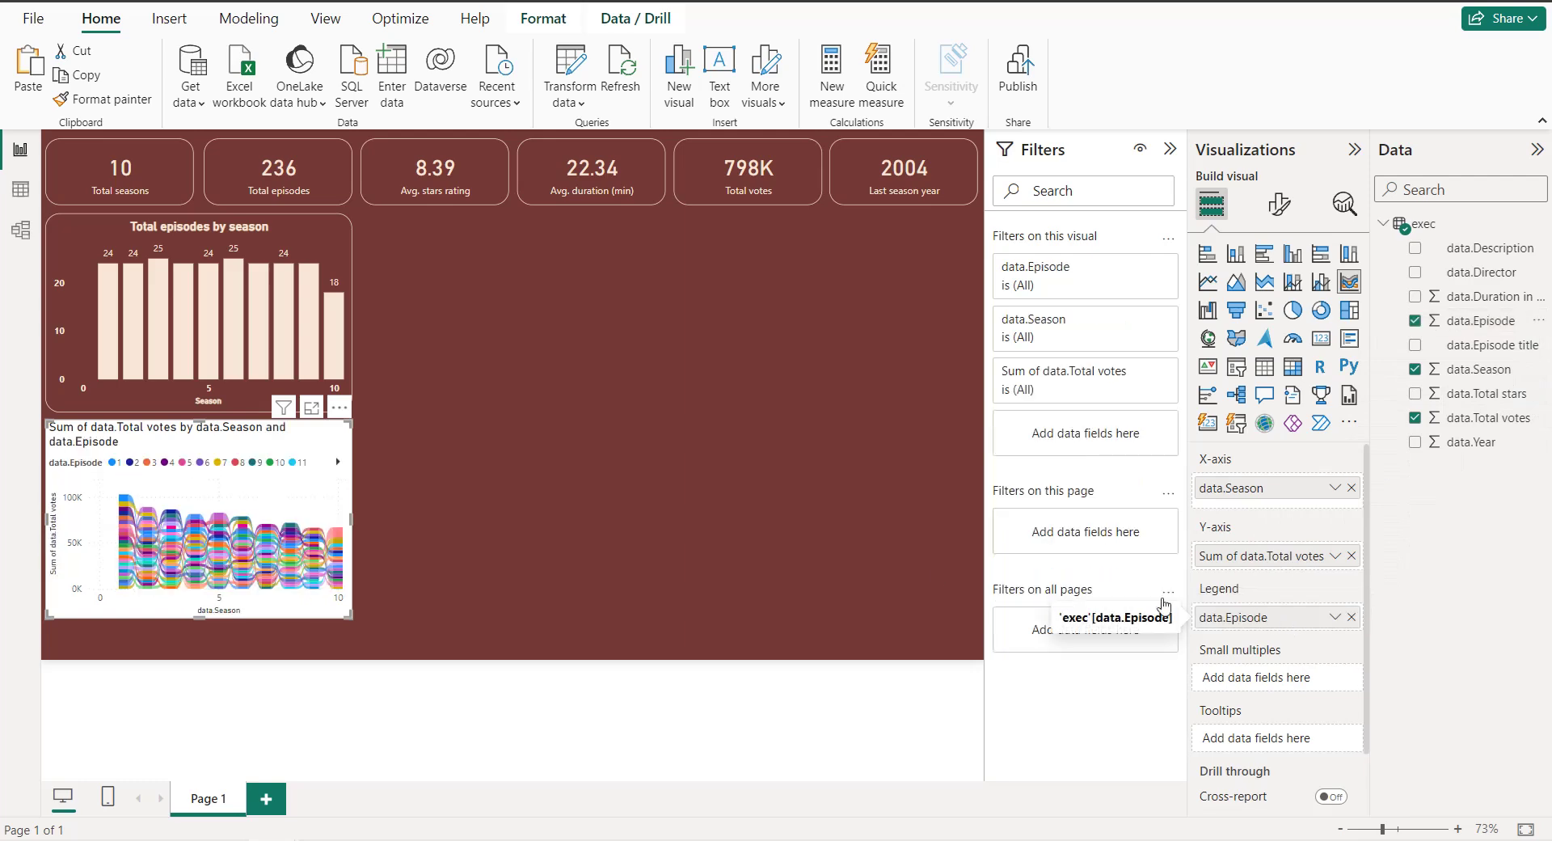
left_click_drag(349, 614, 976, 637)
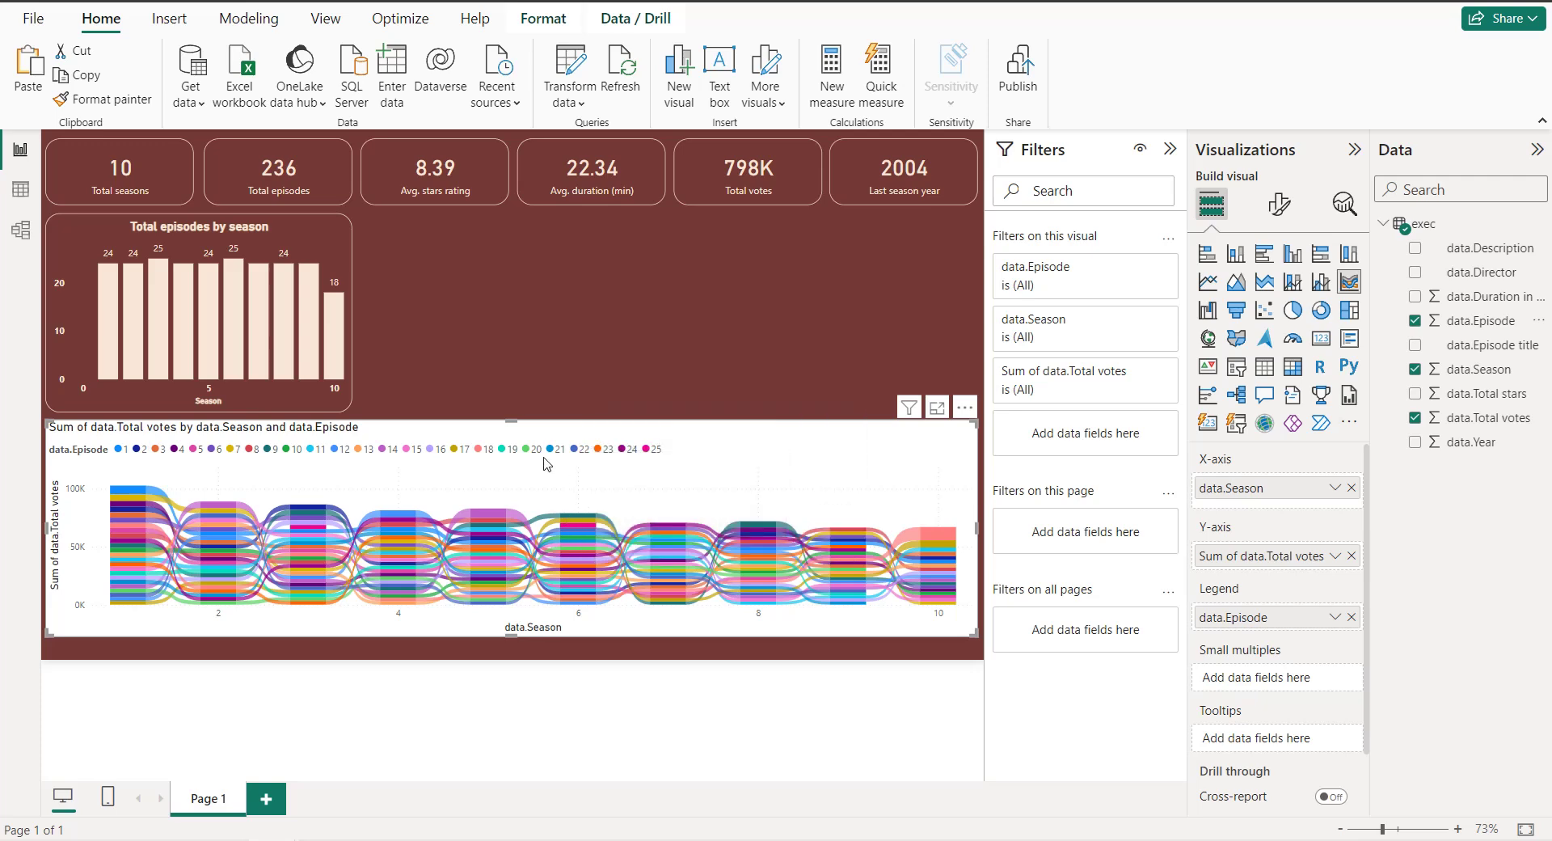
Step: Turn off the ribbon chart's background and give it a light cream border with 20 px rounded corners
left_click(1278, 203)
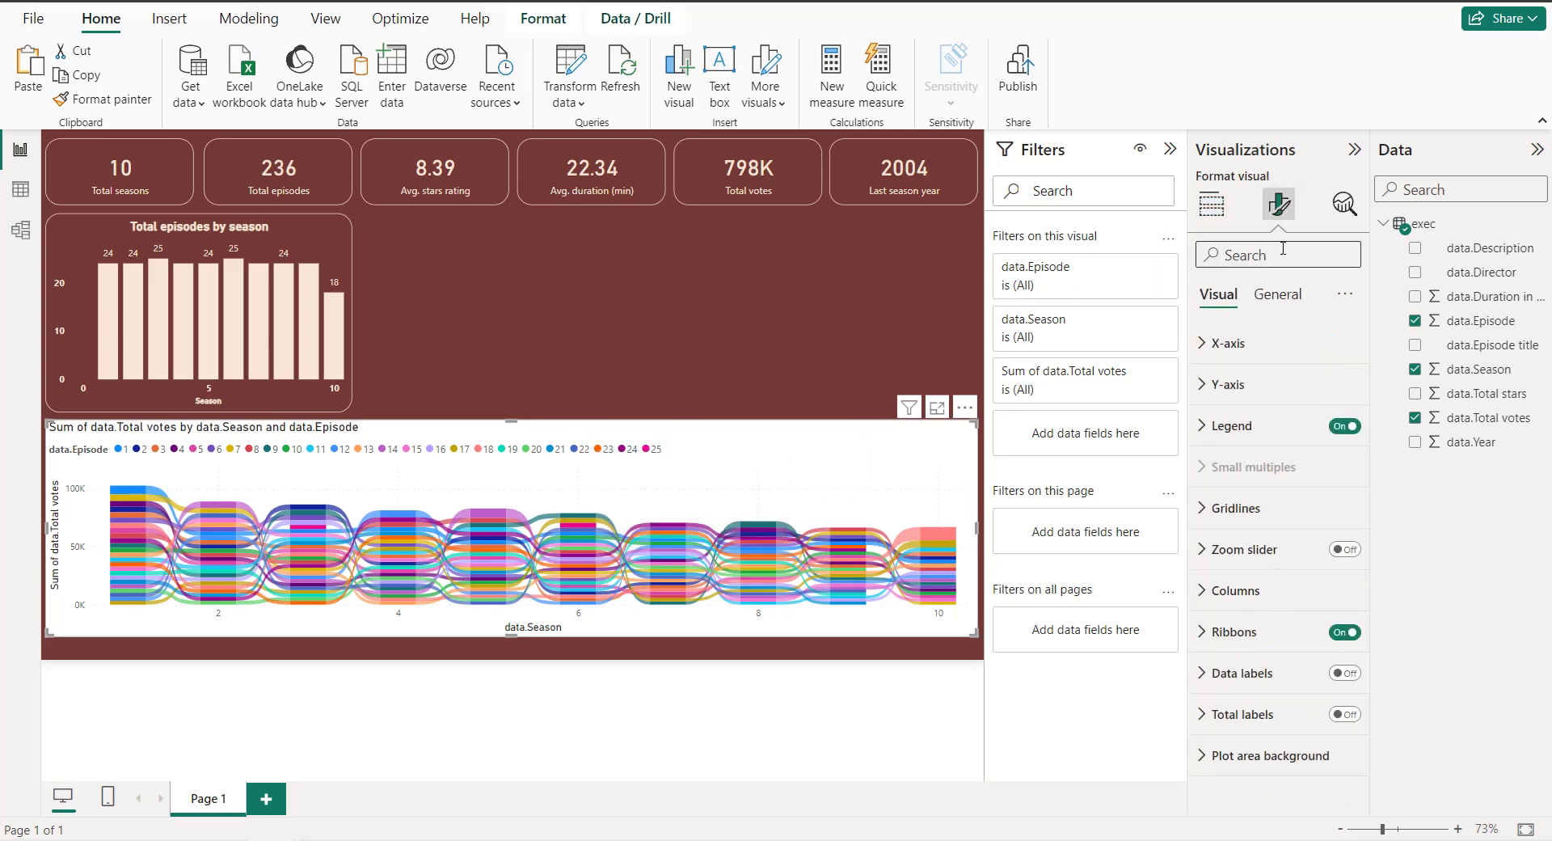
left_click(1297, 300)
left_click(1342, 424)
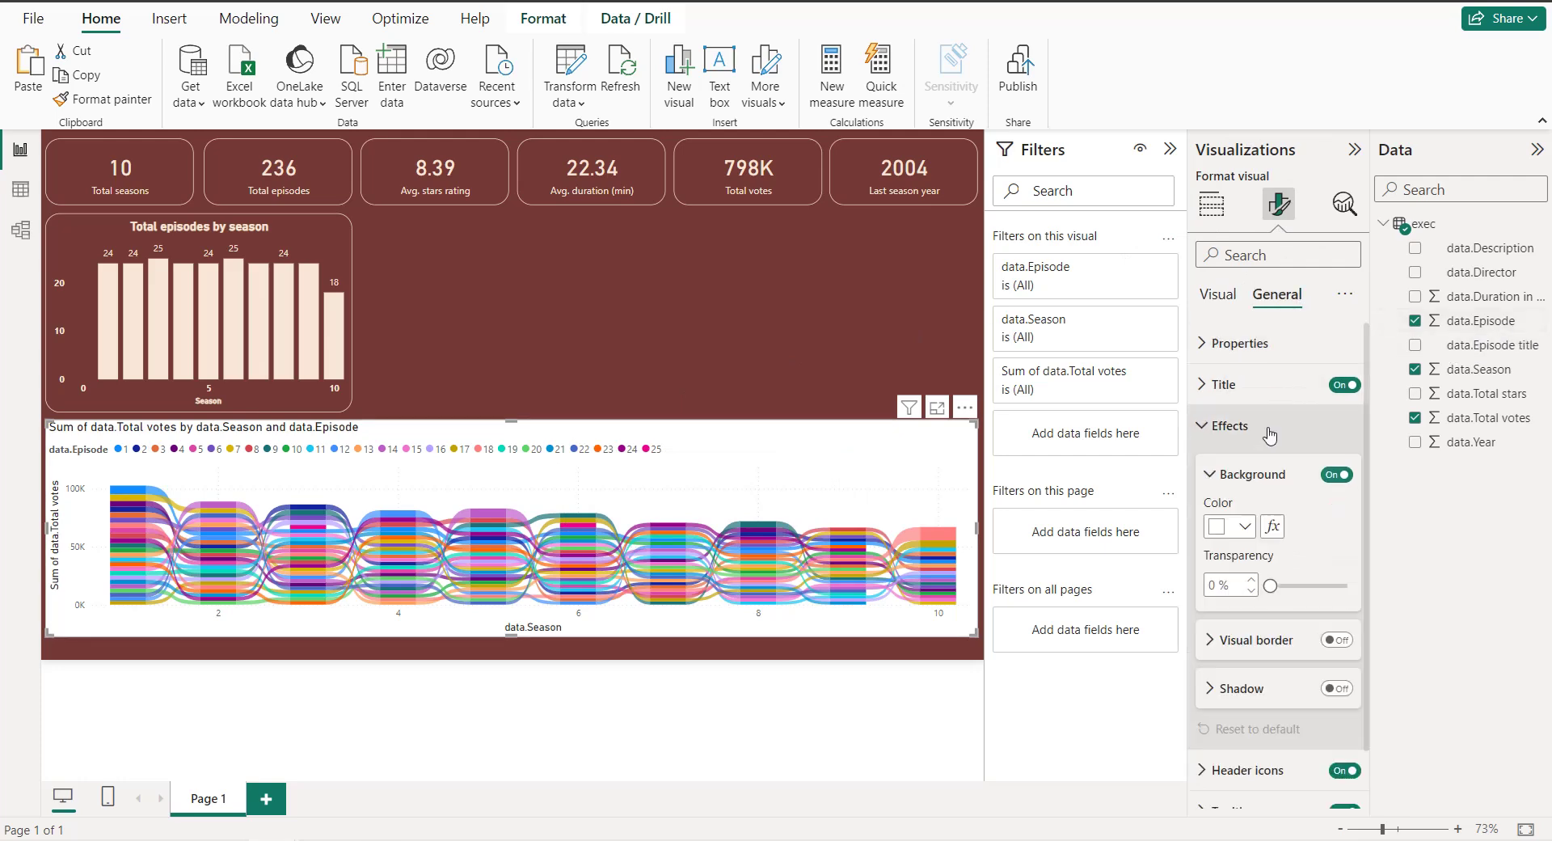
left_click(1336, 474)
left_click(1335, 652)
left_click(1236, 652)
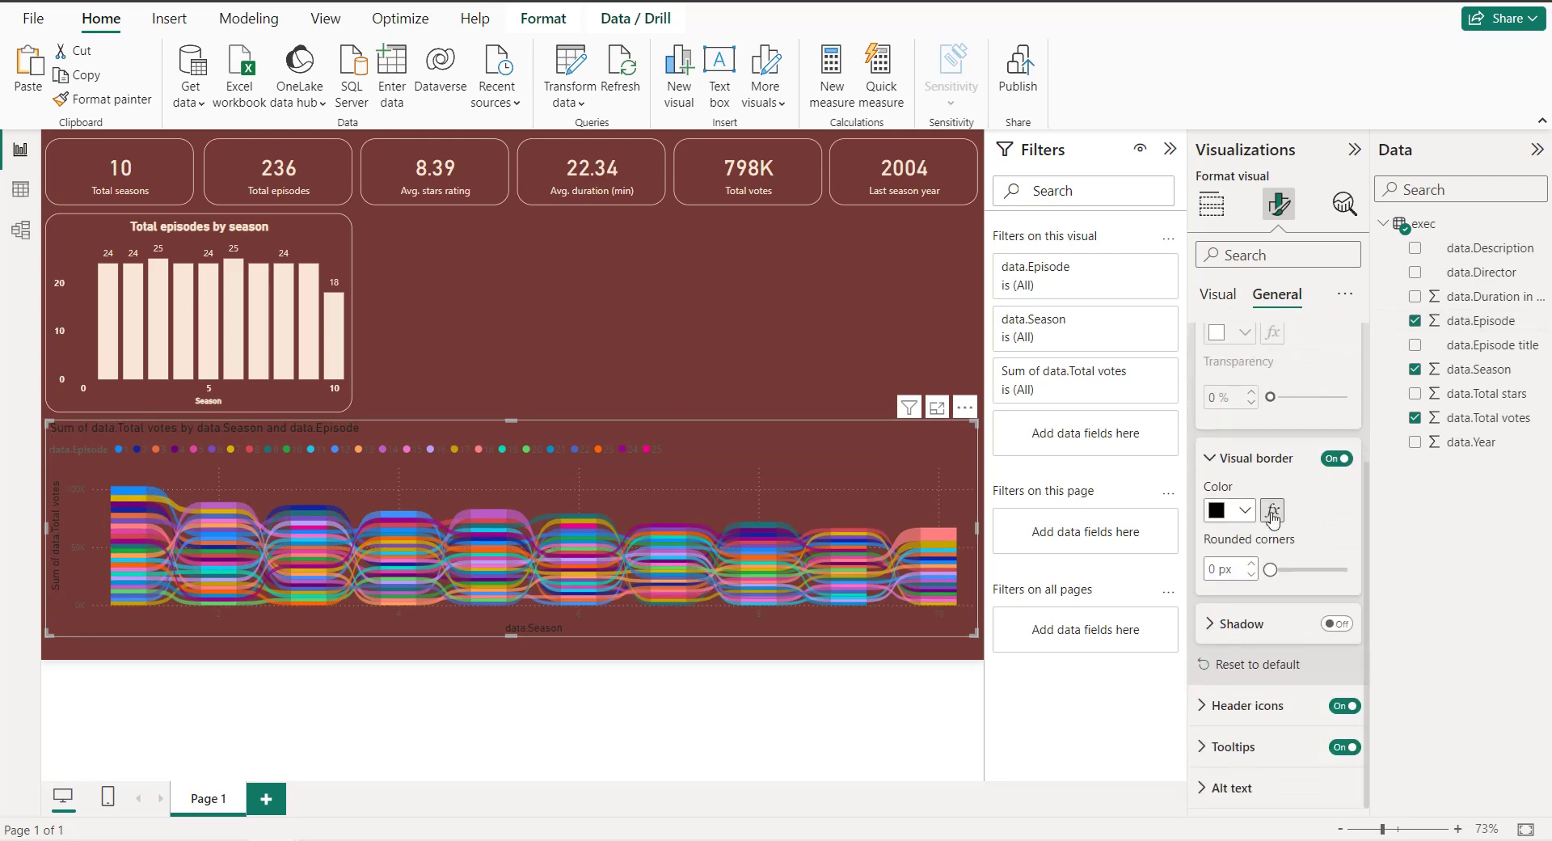
left_click(1245, 510)
left_click(1229, 437)
left_click(1212, 570)
type("20")
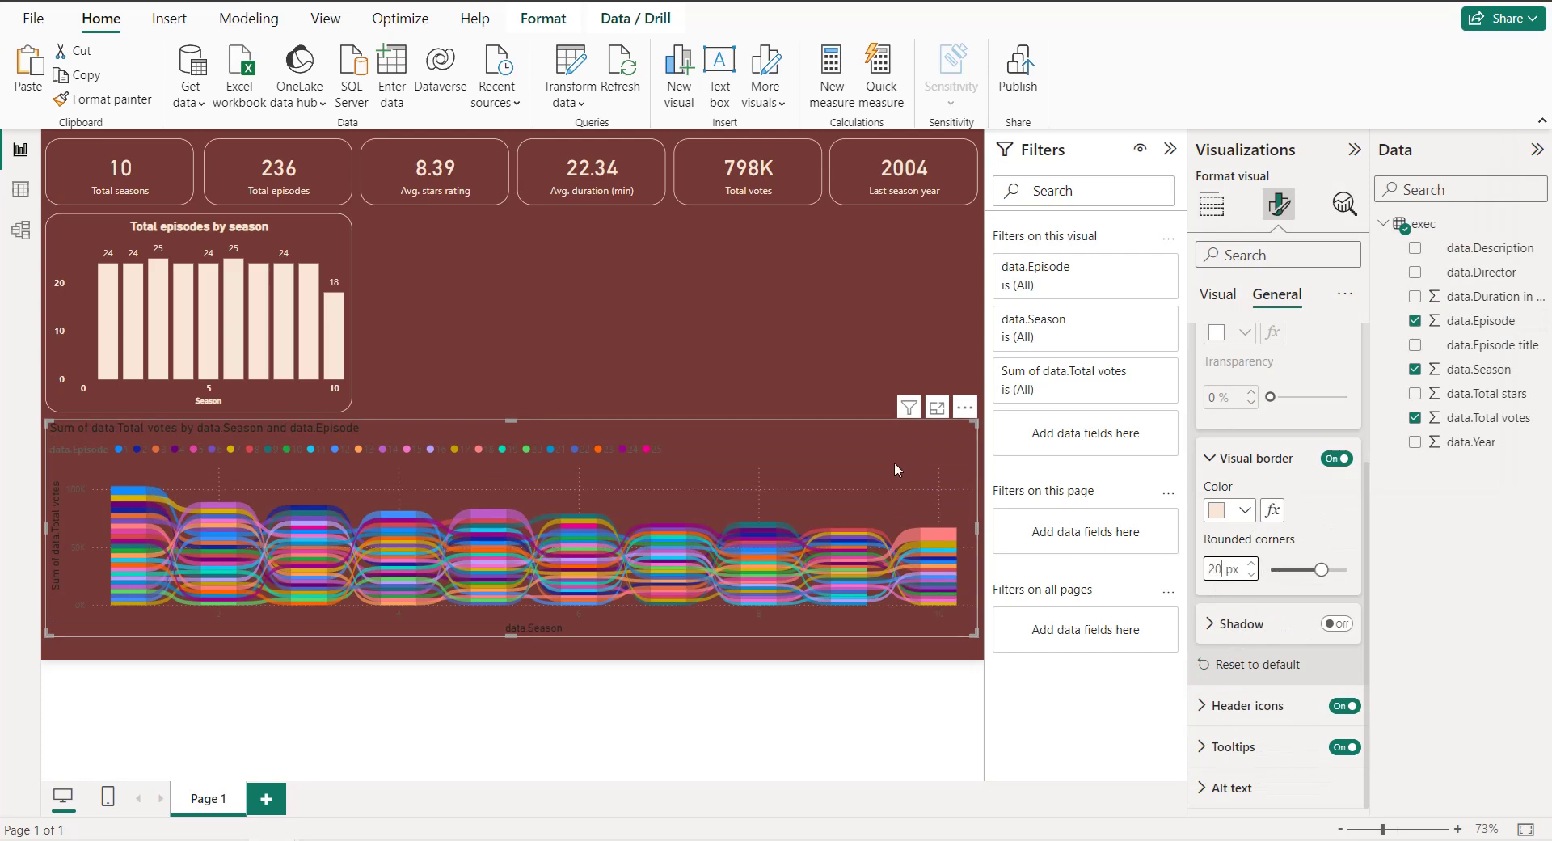
key("Return")
Step: Turn off the ribbon chart's horizontal and vertical gridlines
left_click(1218, 294)
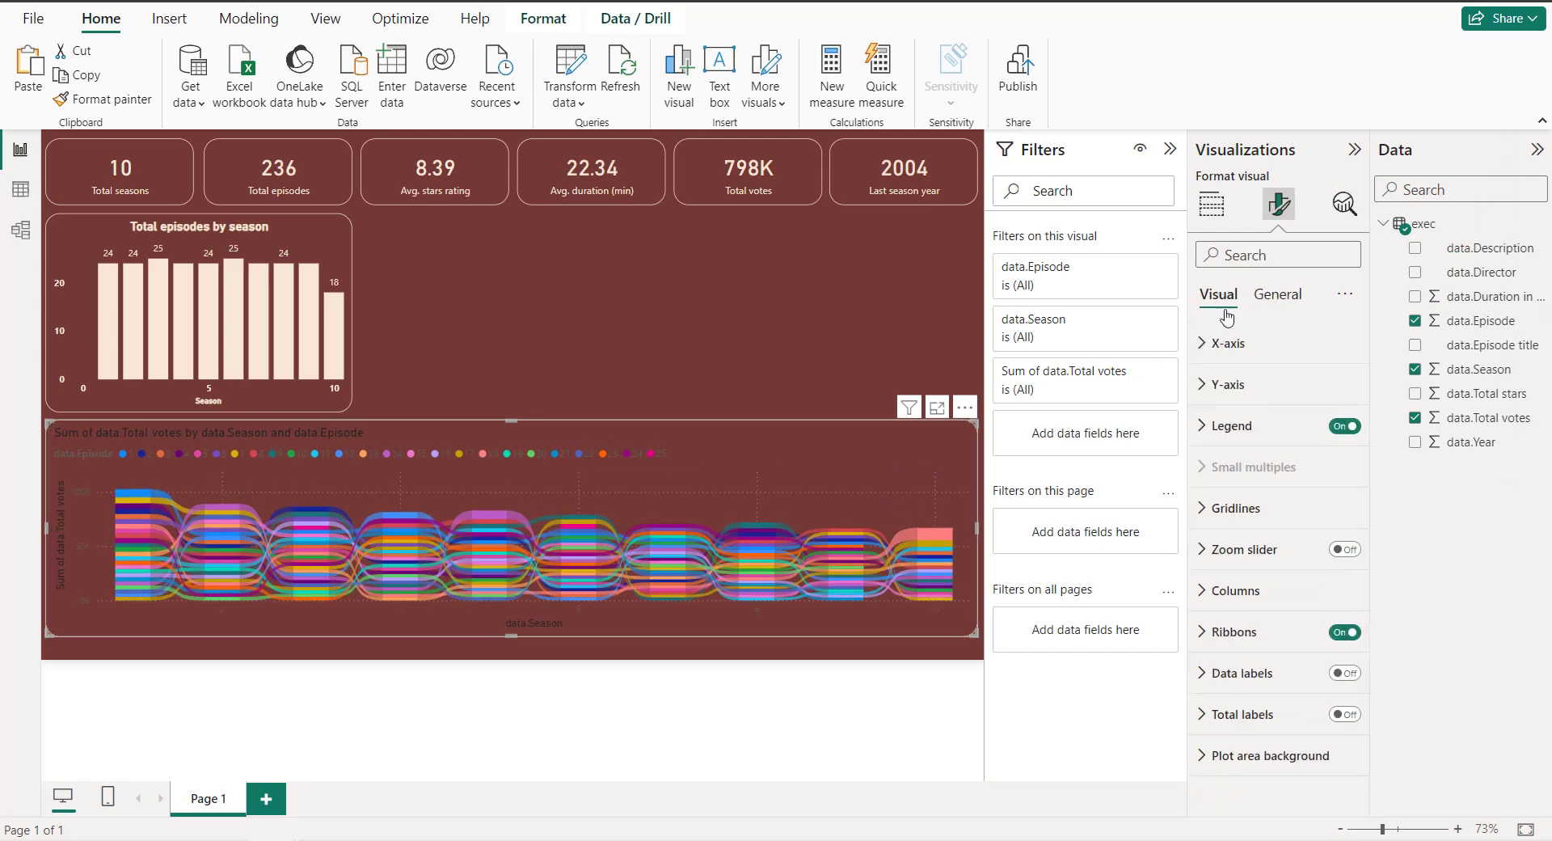
left_click(1251, 507)
scroll(1294, 485, "down", 2)
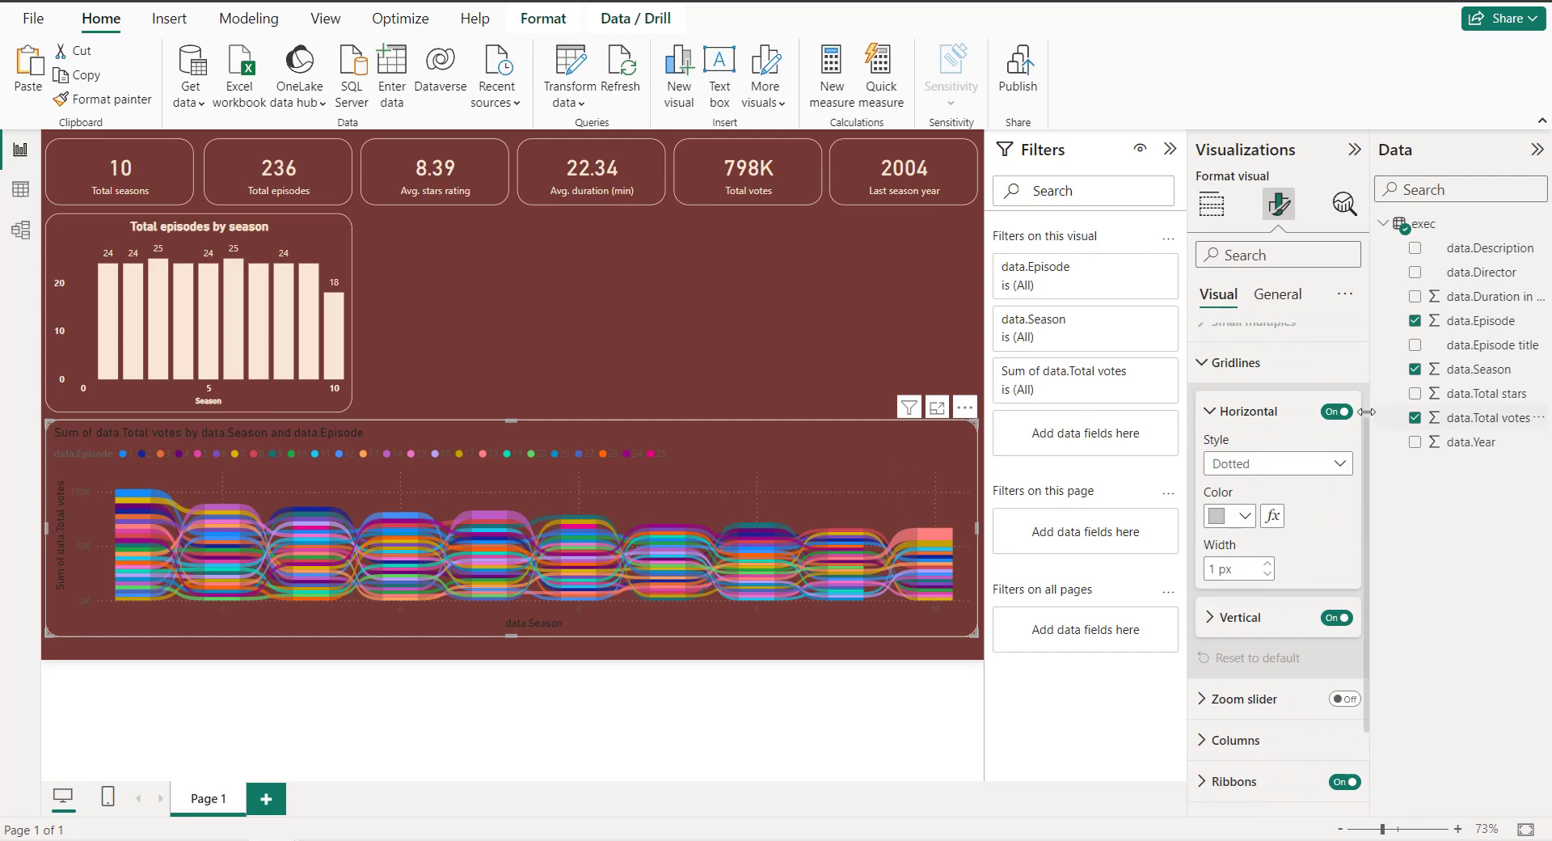
left_click(1334, 412)
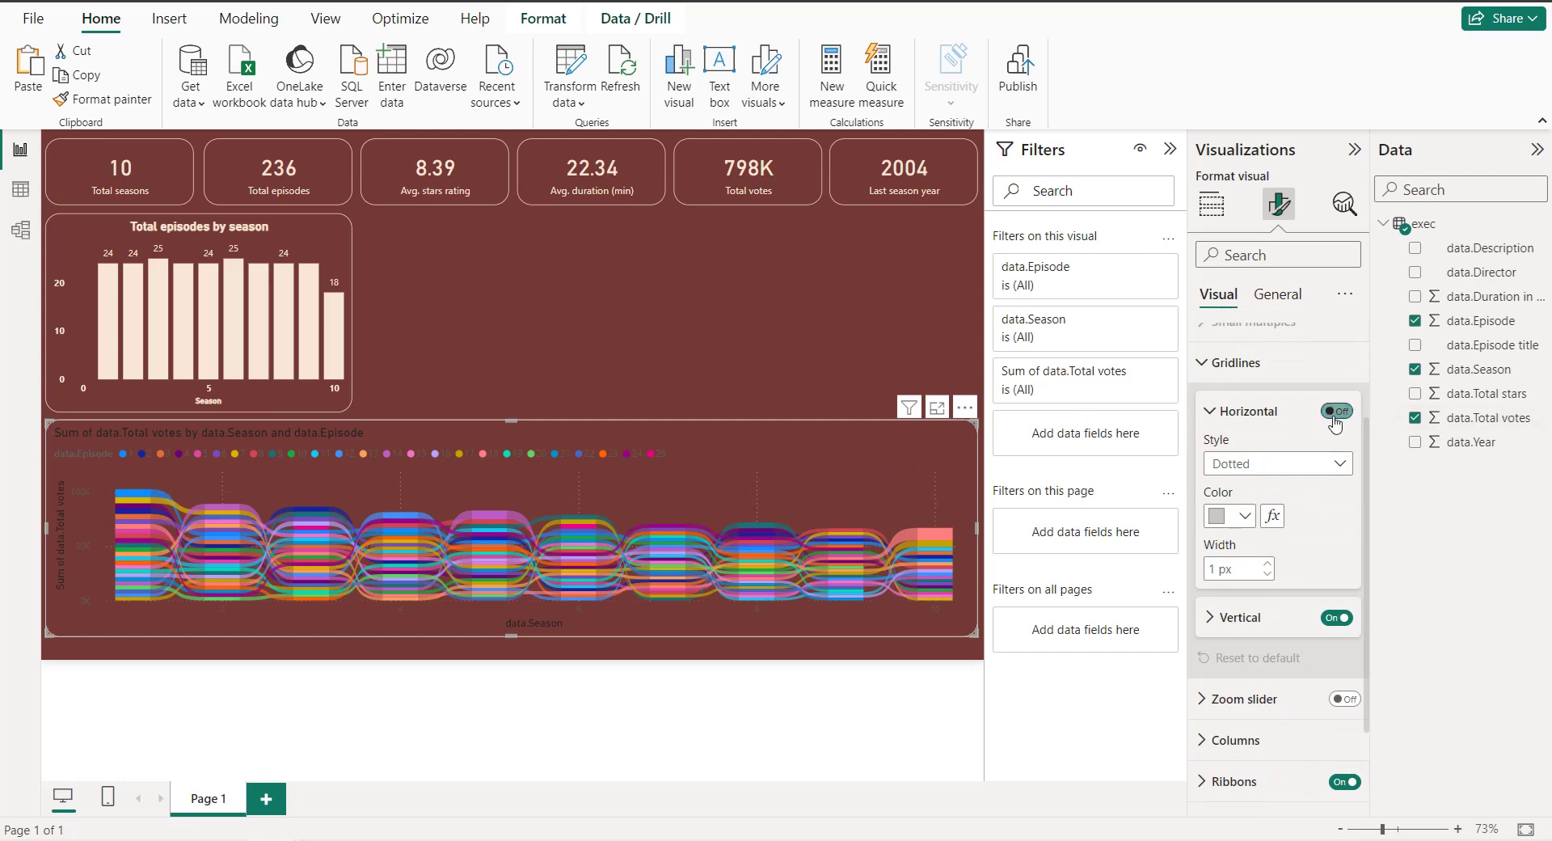
left_click(1336, 618)
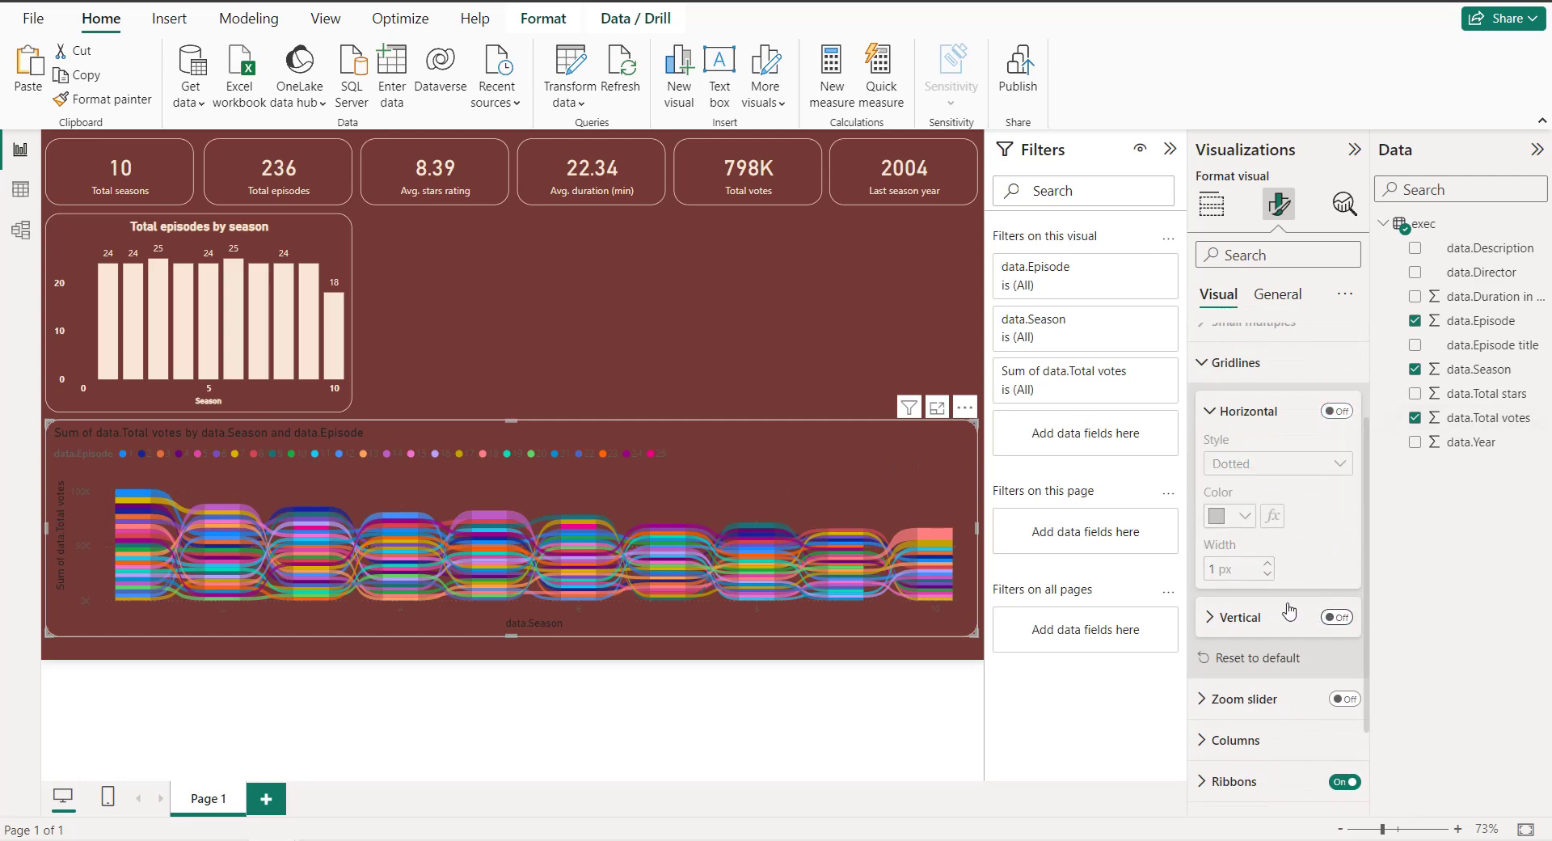
left_click(1225, 363)
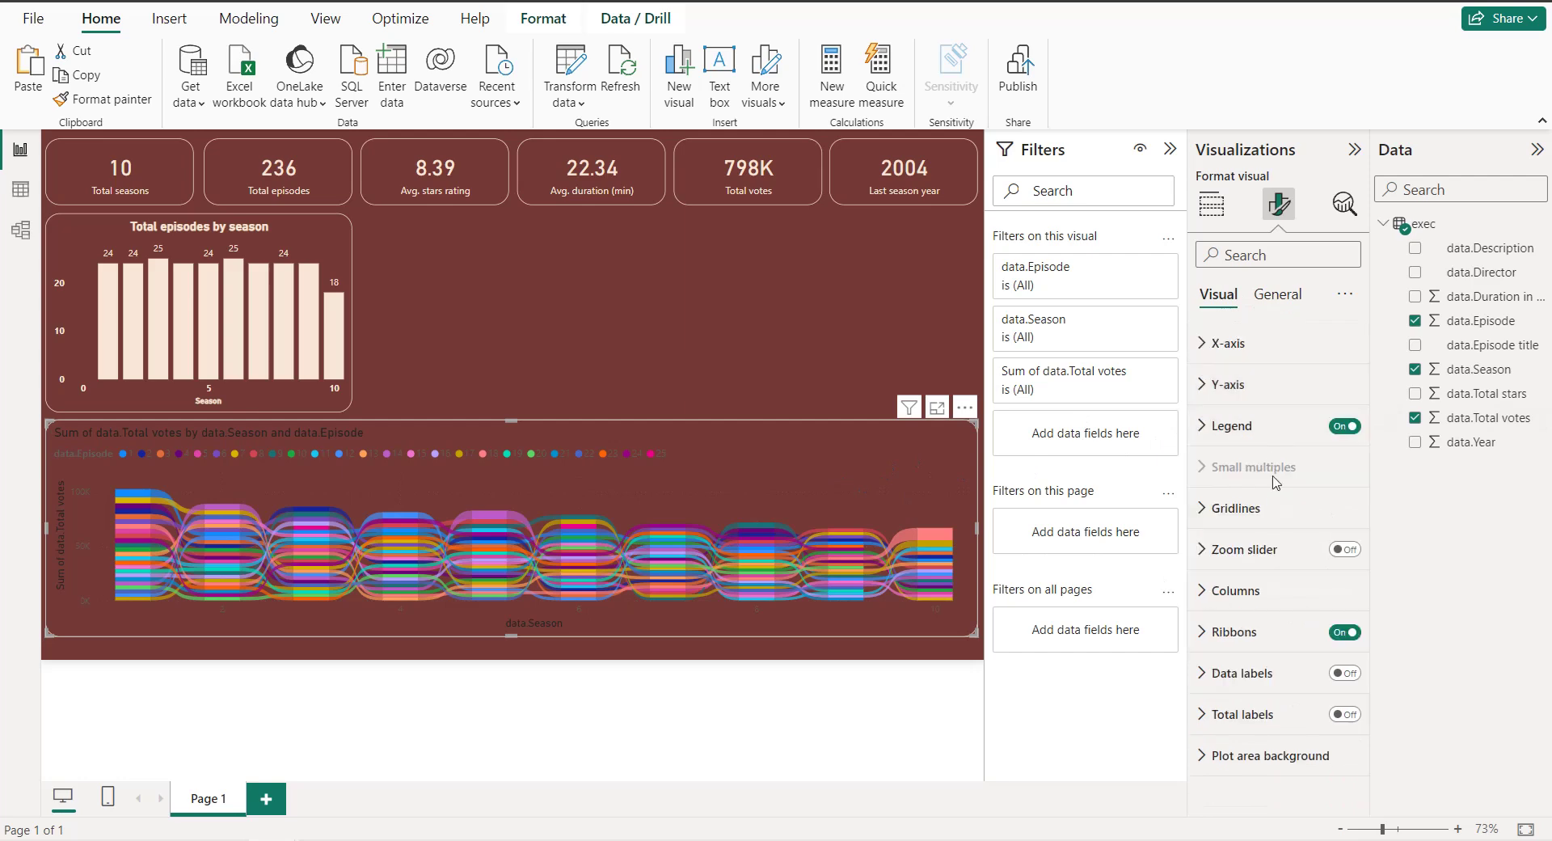
Step: Make the ribbon chart's legend text bold and light cream
left_click(1265, 436)
scroll(1261, 465, "down", 1)
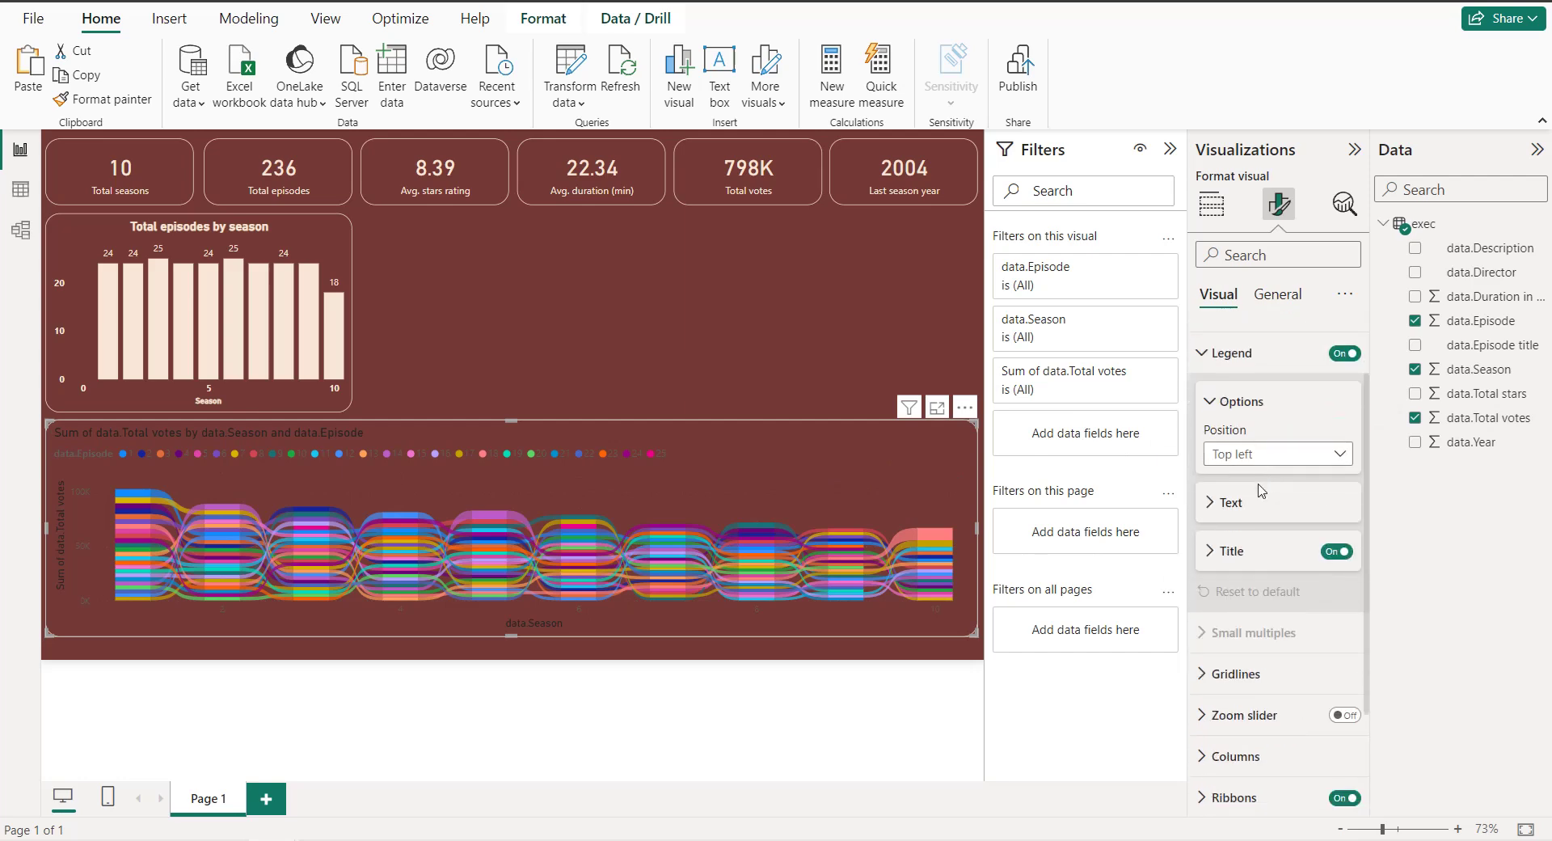
left_click(1259, 508)
left_click(1243, 639)
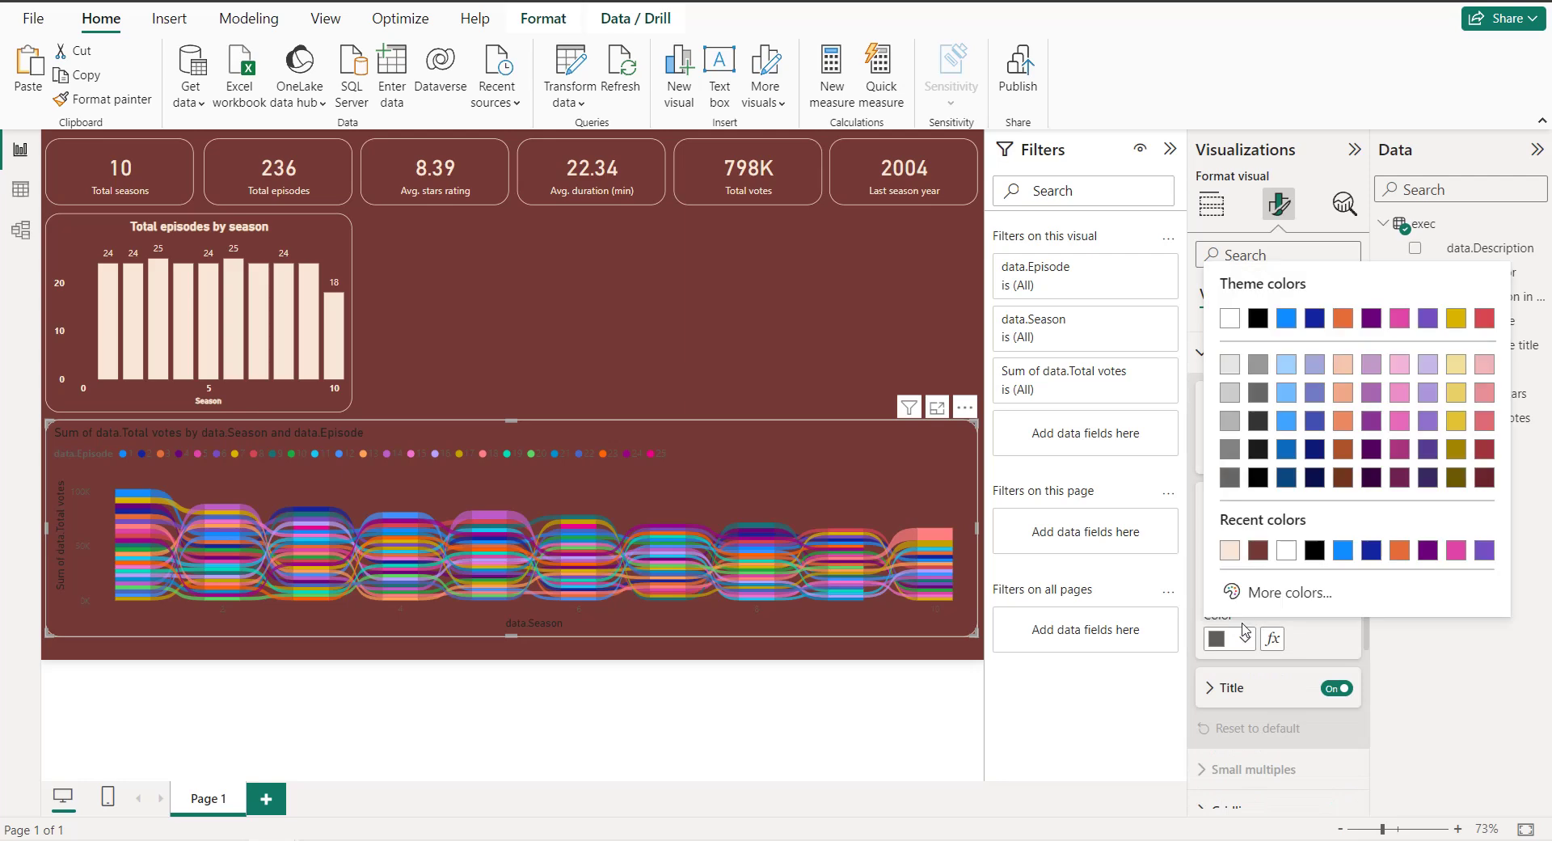
left_click(1229, 552)
left_click(1248, 554)
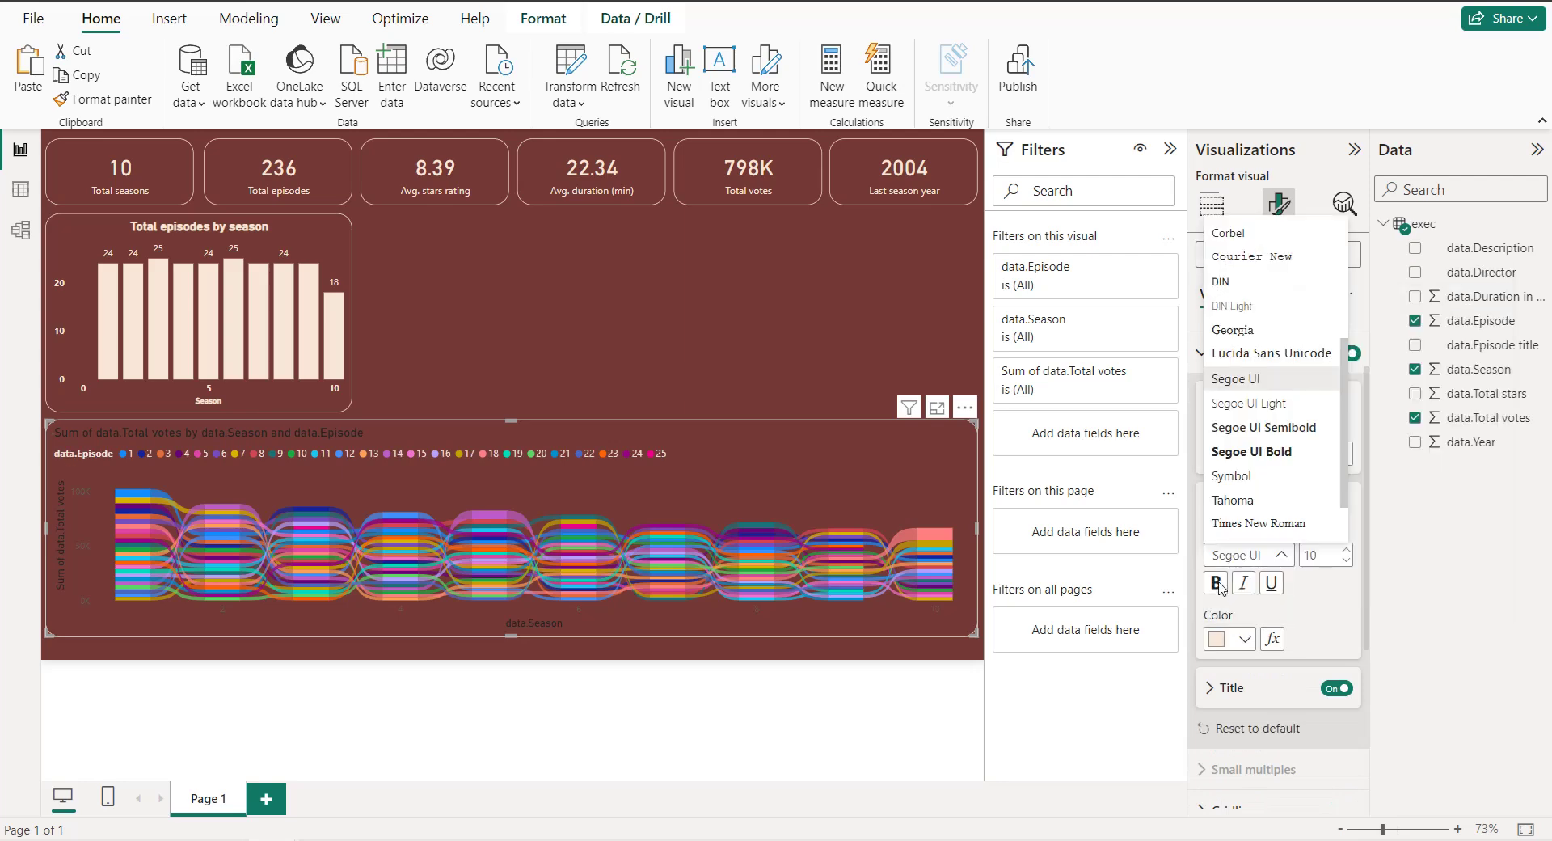
left_click(1249, 555)
Step: Position the ribbon chart's legend at Top center and turn off the legend title
left_click(1280, 453)
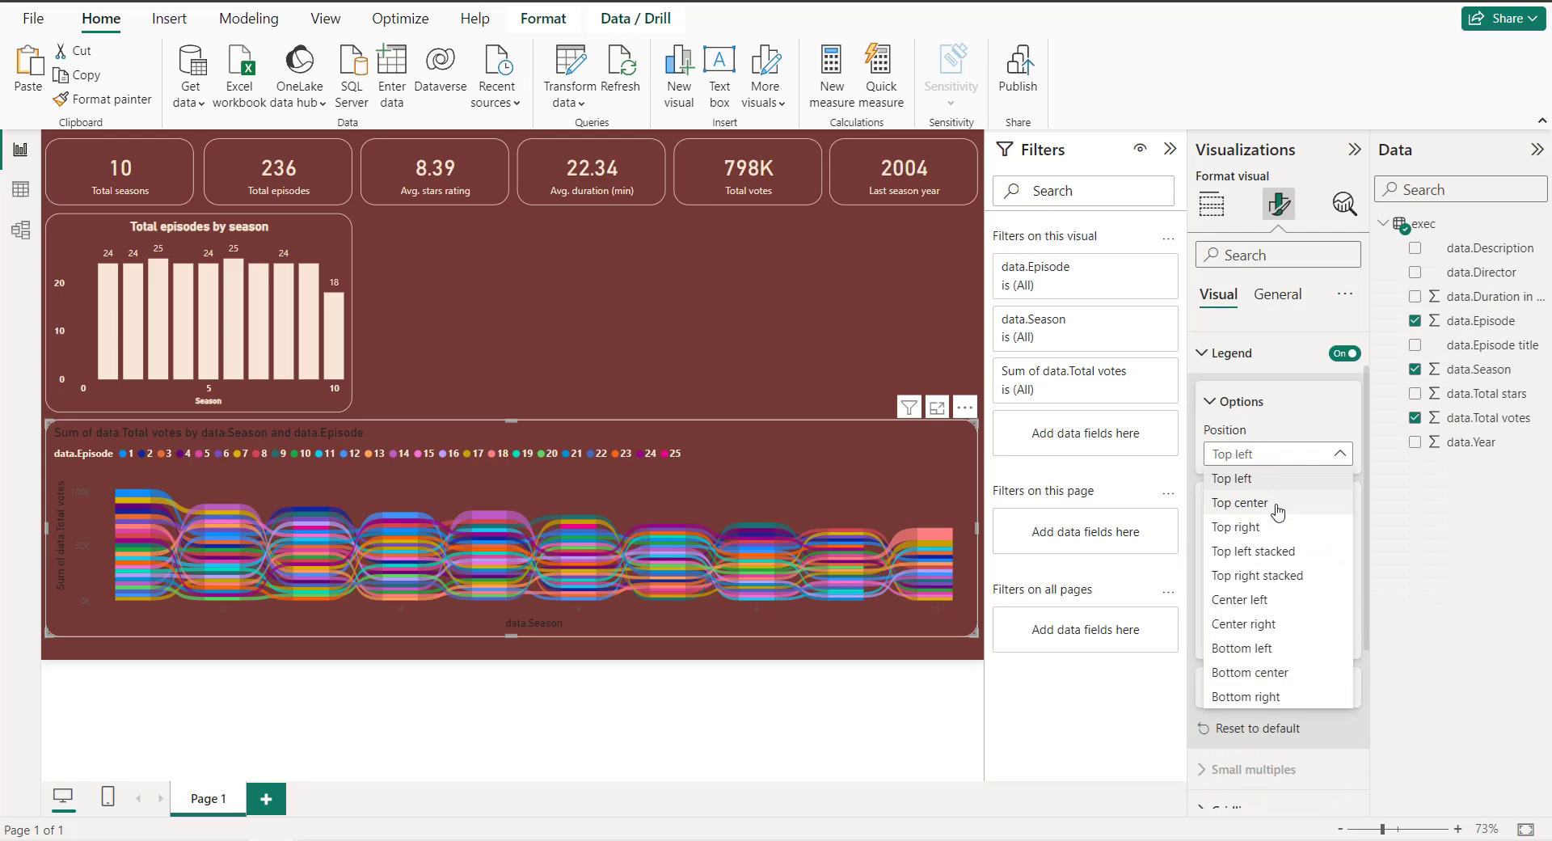
left_click(1277, 510)
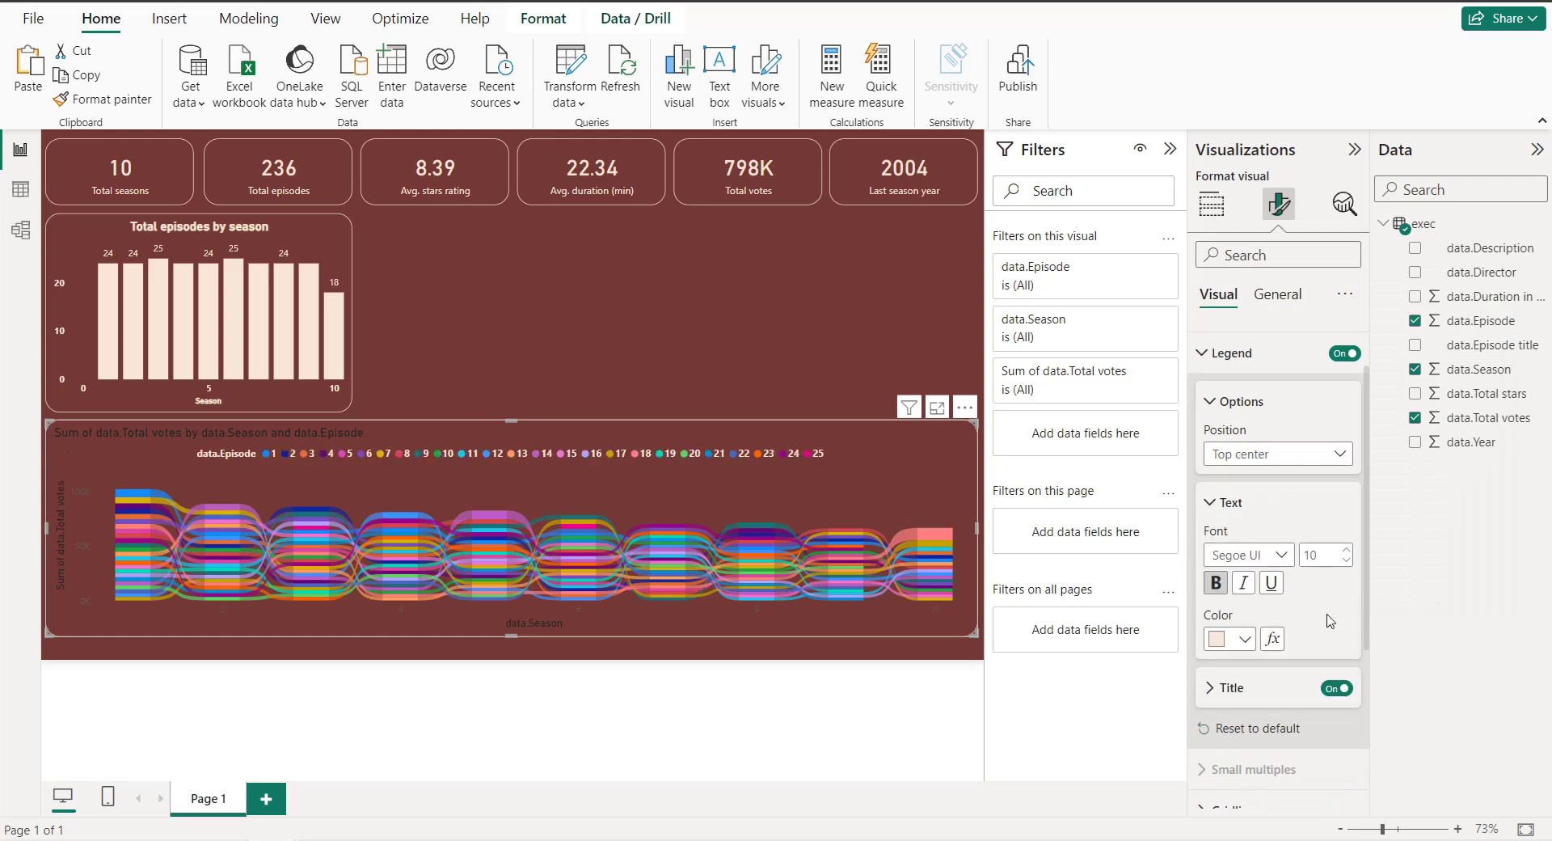
left_click(1334, 690)
scroll(1271, 483, "up", 2)
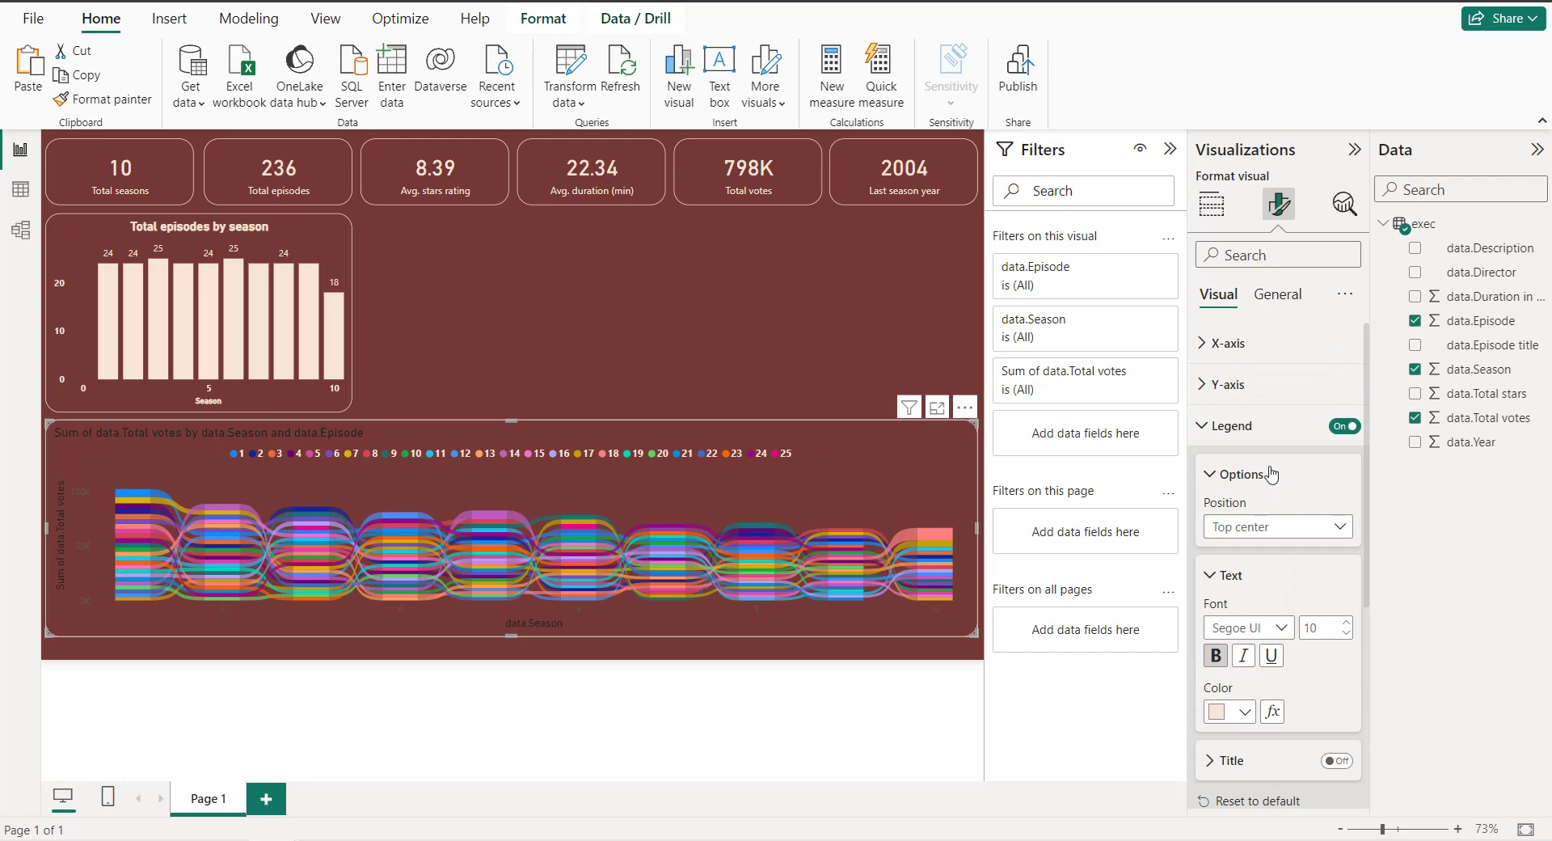
Step: Make the ribbon chart's X-axis values bold and light cream
left_click(1263, 355)
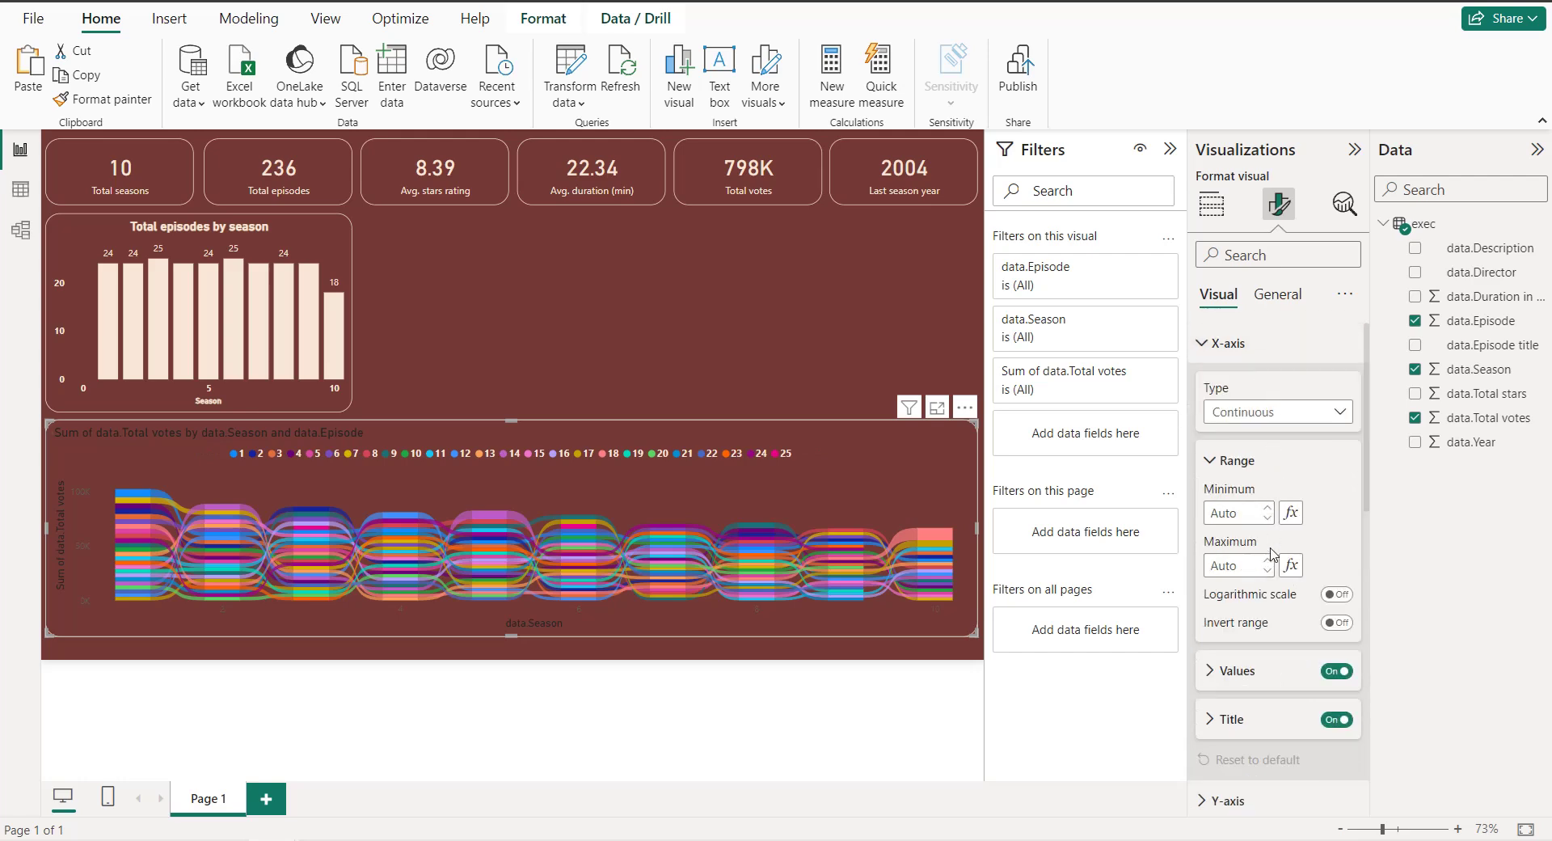
left_click(1236, 670)
scroll(1253, 638, "down", 3)
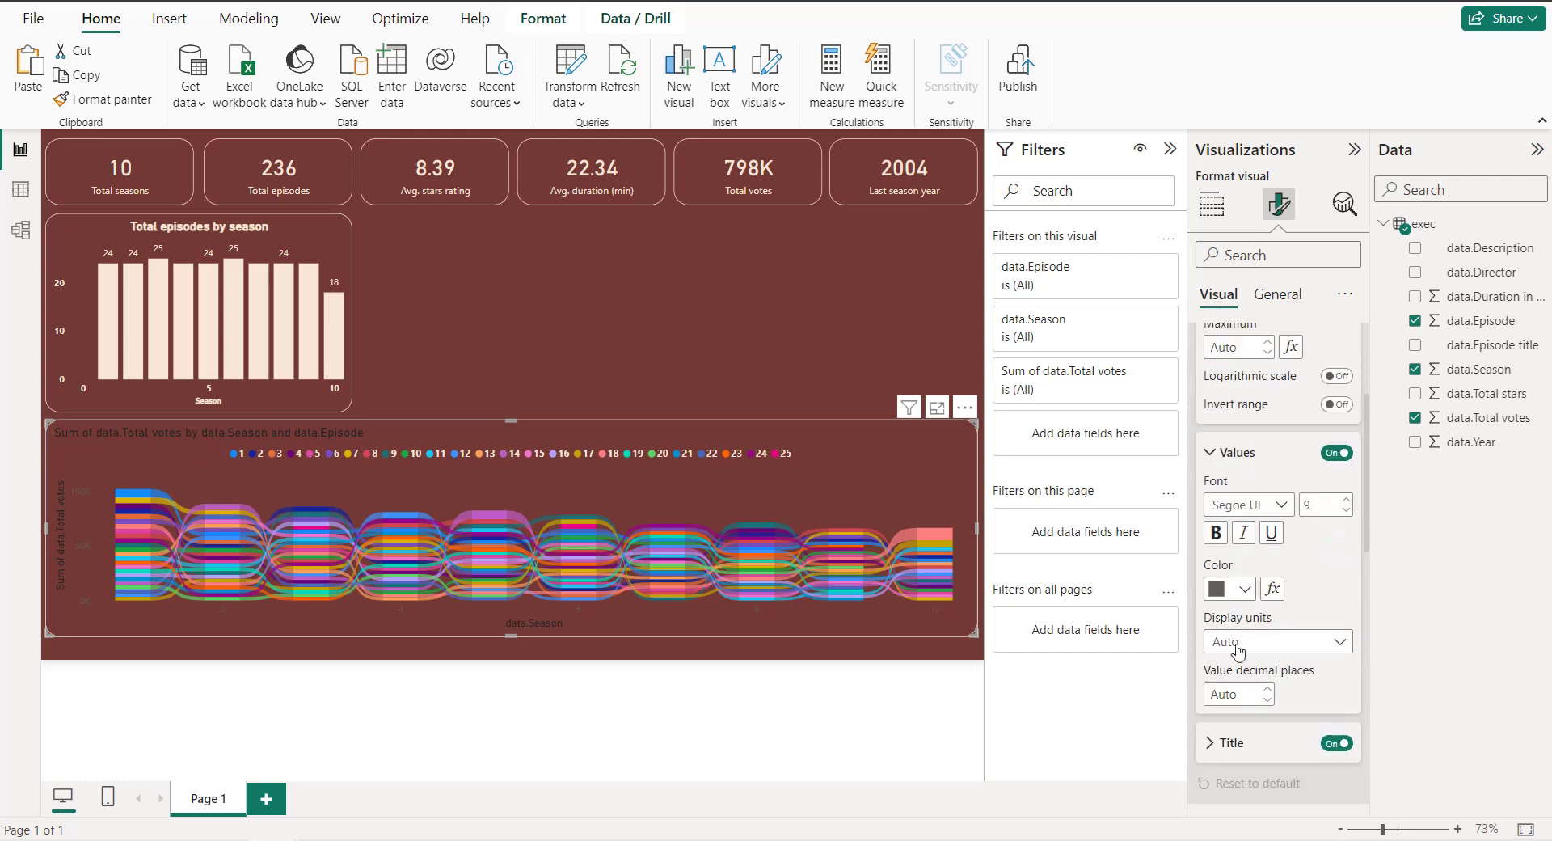
left_click(1240, 595)
left_click(1232, 501)
left_click(1216, 534)
Step: Change the ribbon chart's X-axis title text to "Season"
scroll(1261, 638, "down", 1)
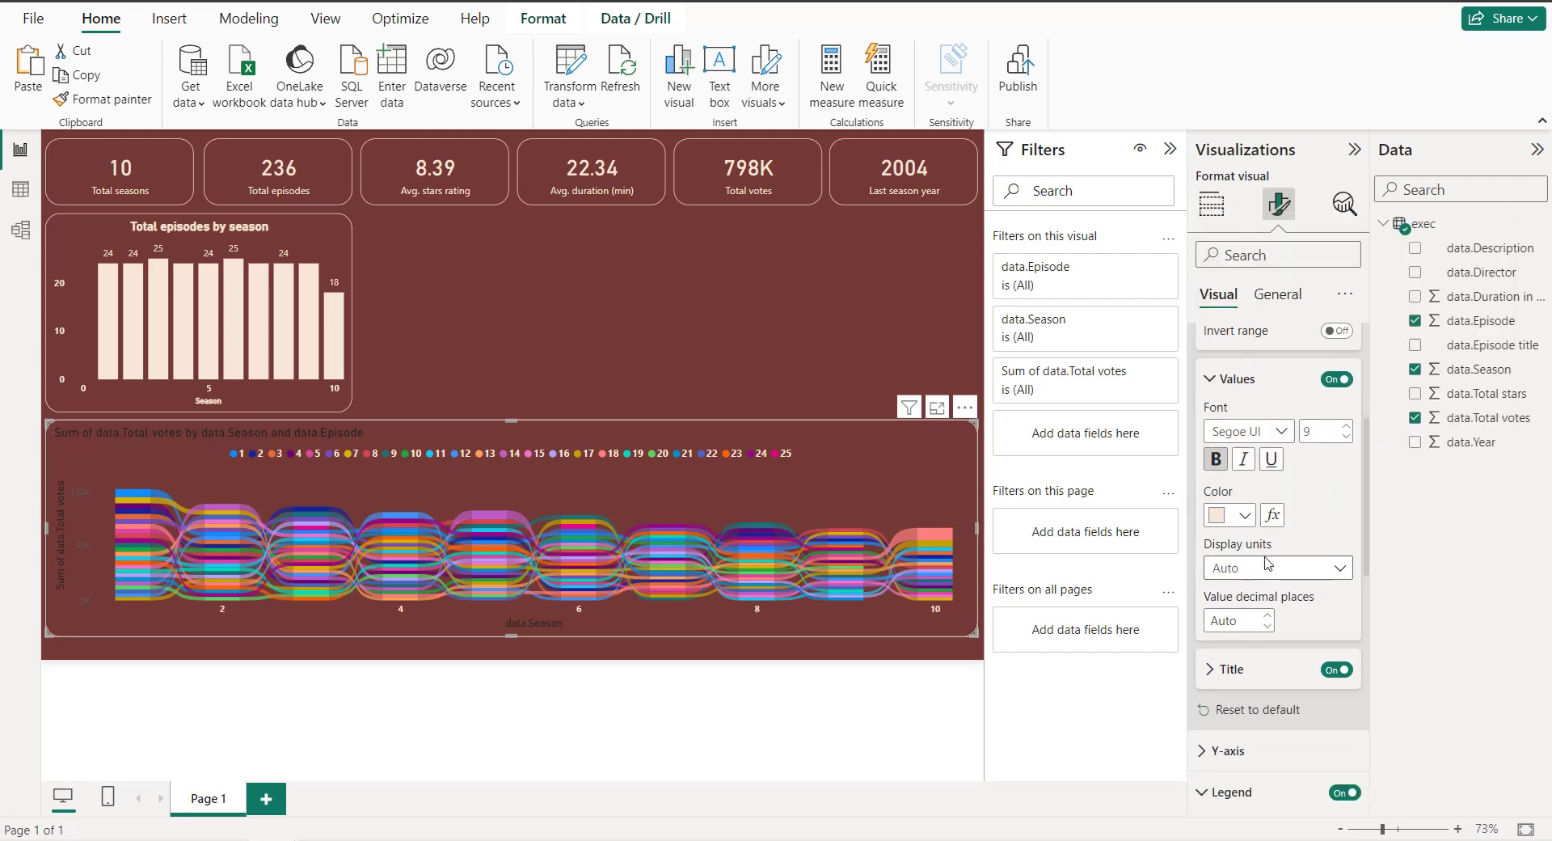
left_click(1261, 668)
scroll(1249, 615, "down", 2)
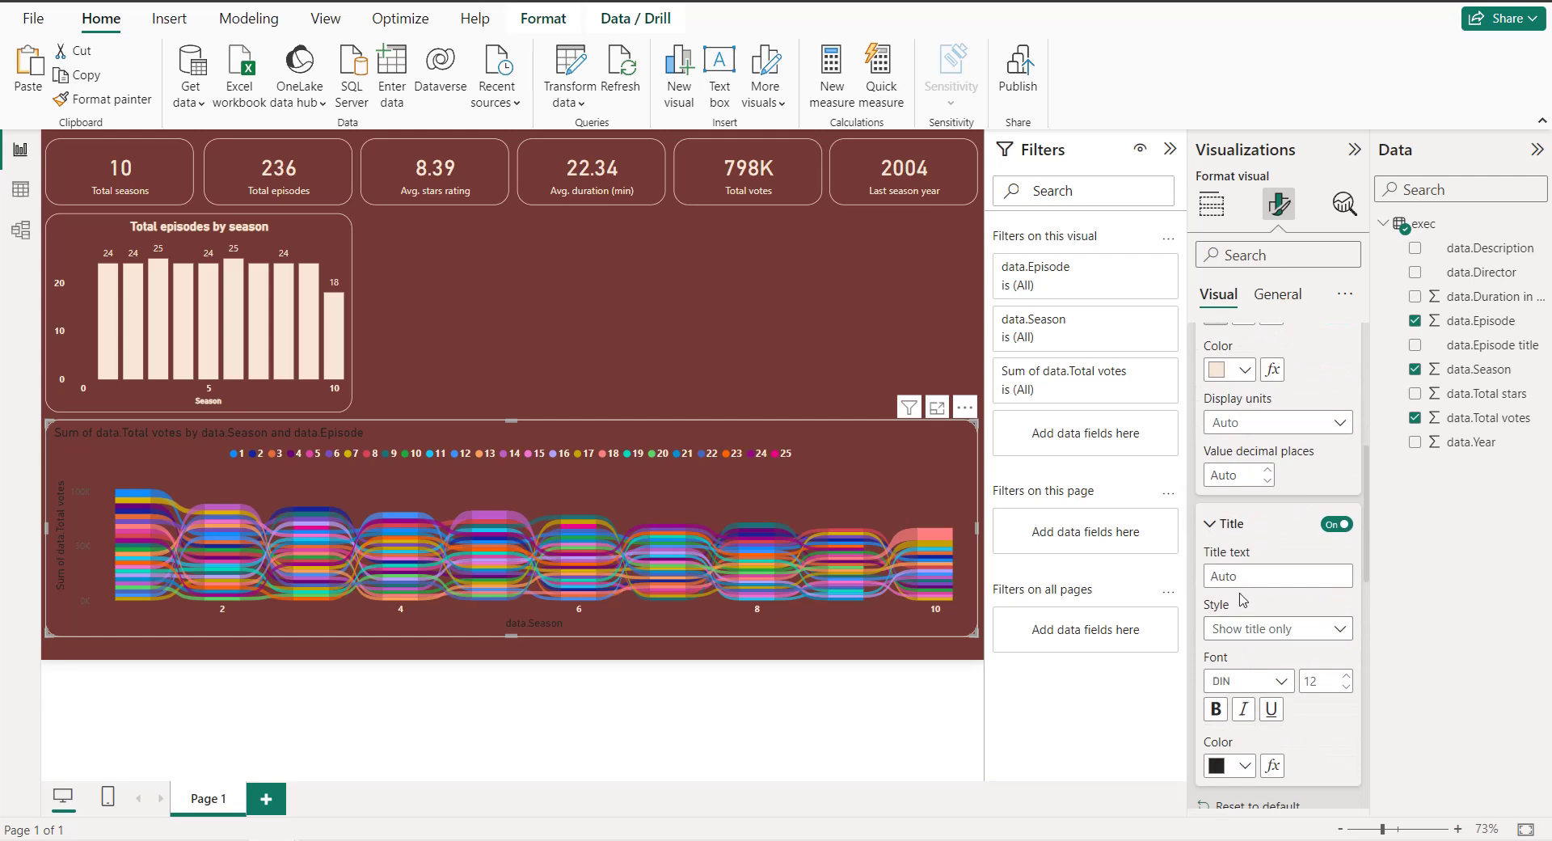
left_click(1238, 575)
type("Season")
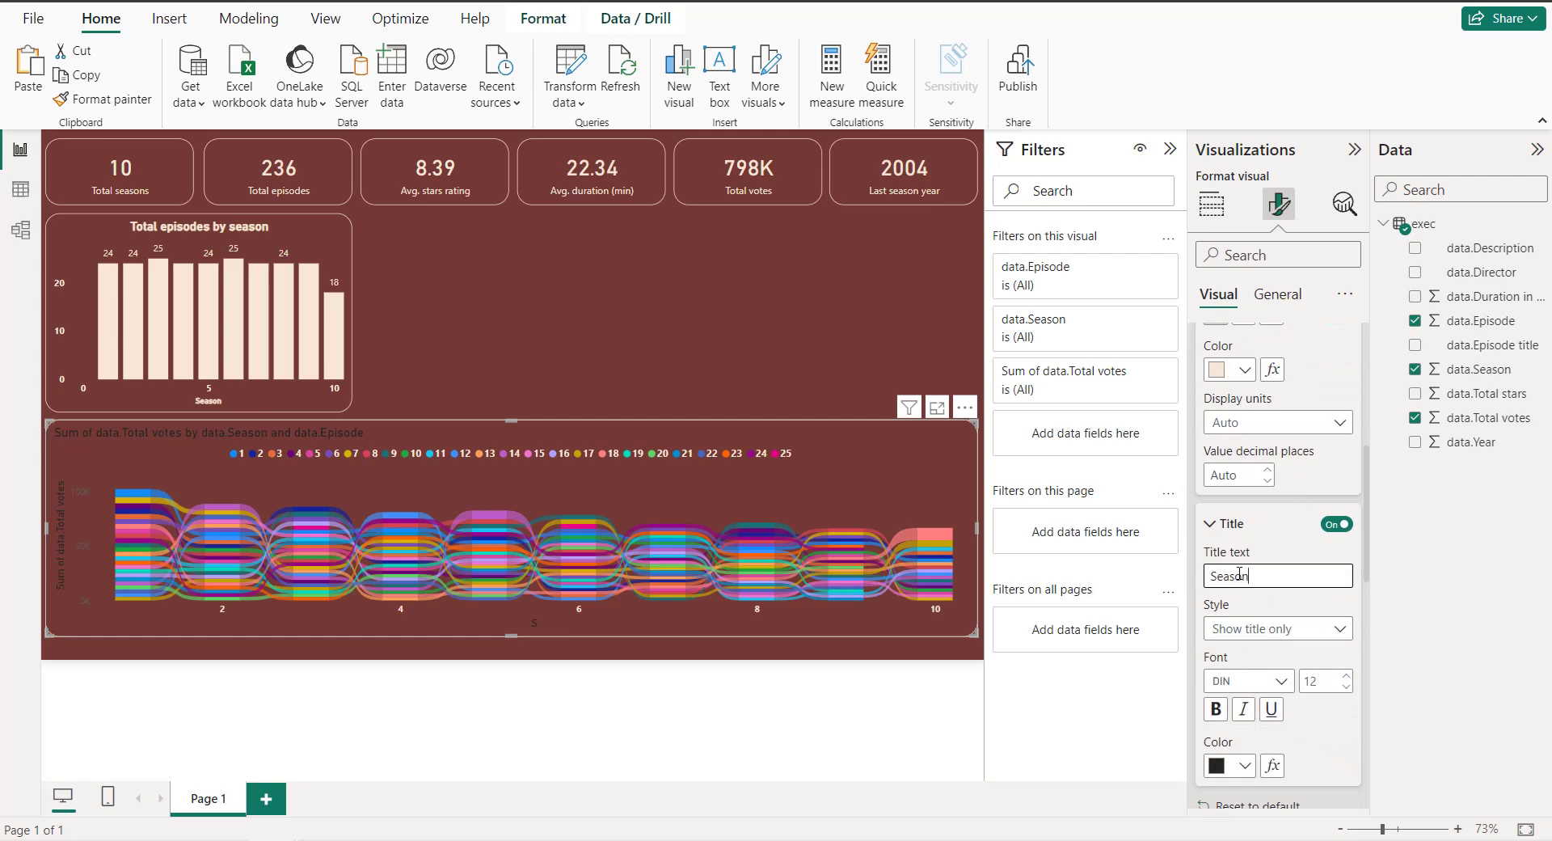
Step: Colour the ribbon chart's Y-axis values light cream
scroll(1236, 549, "down", 4)
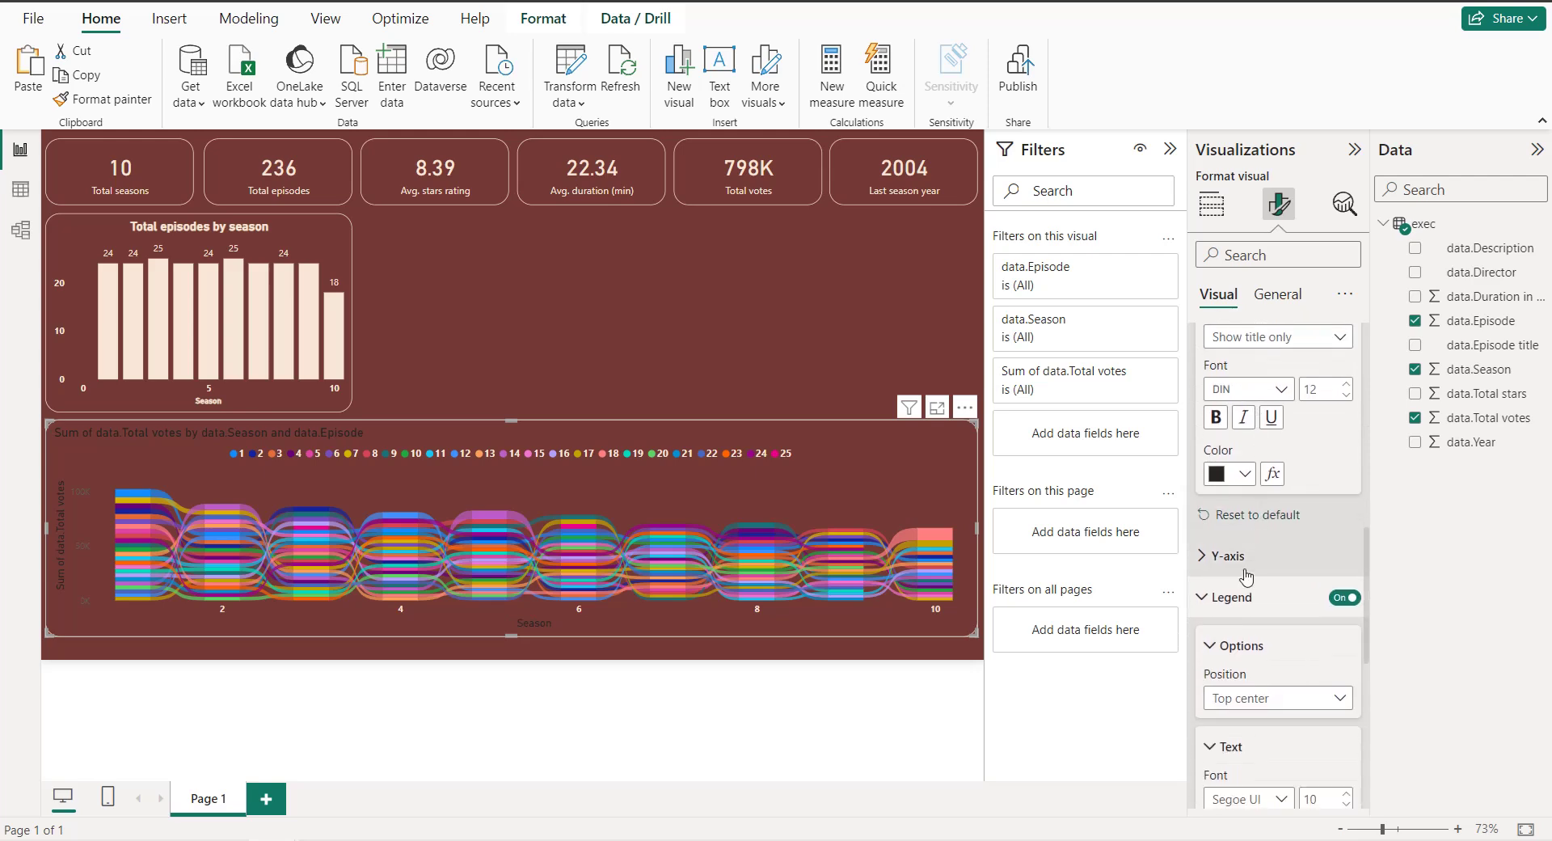
scroll(1246, 576, "down", 1)
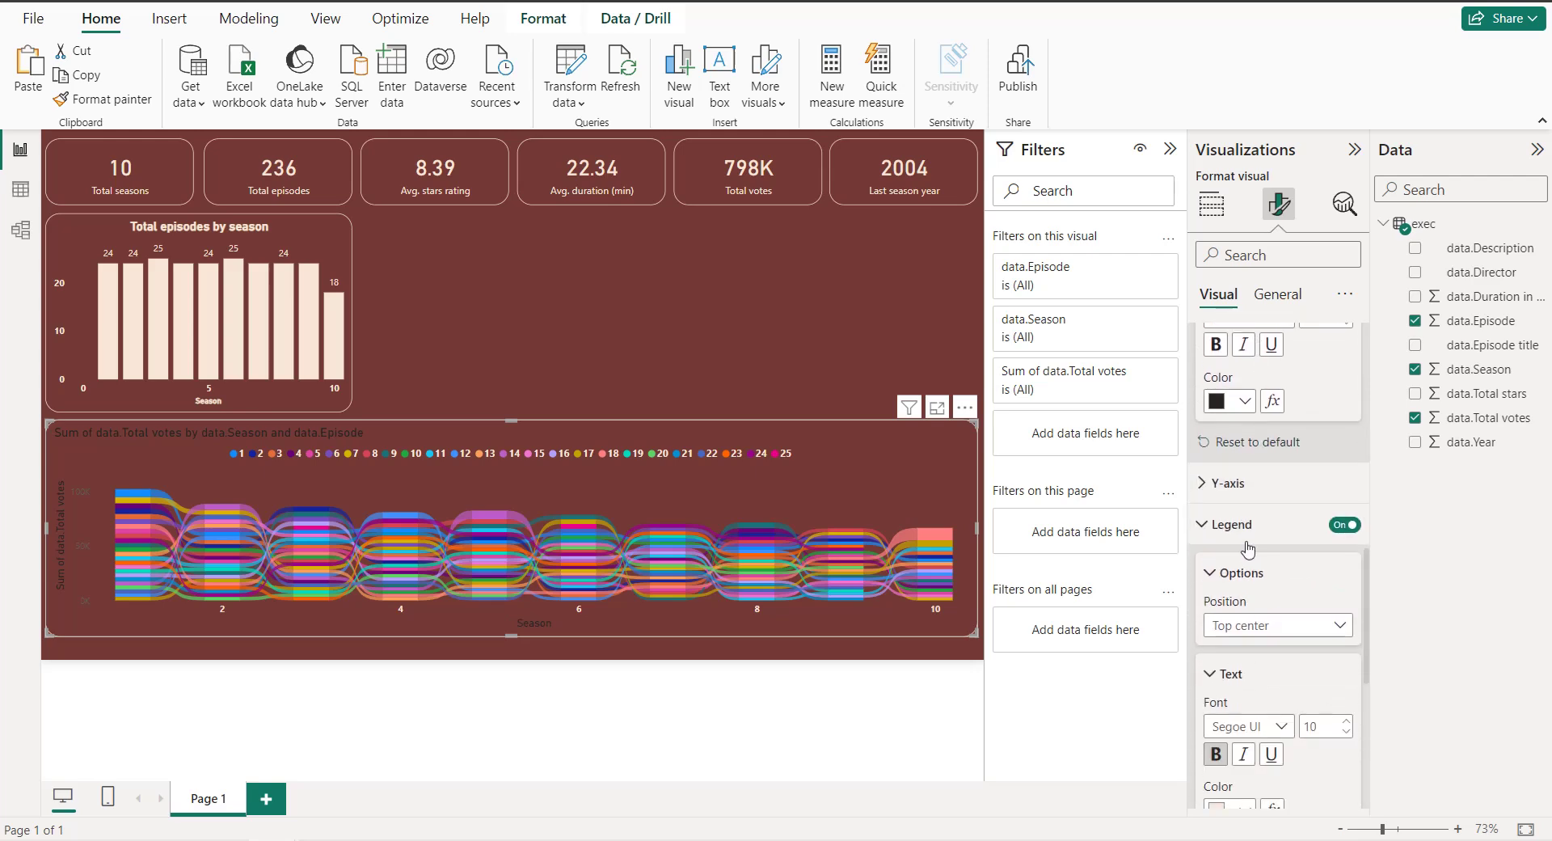
left_click(1236, 487)
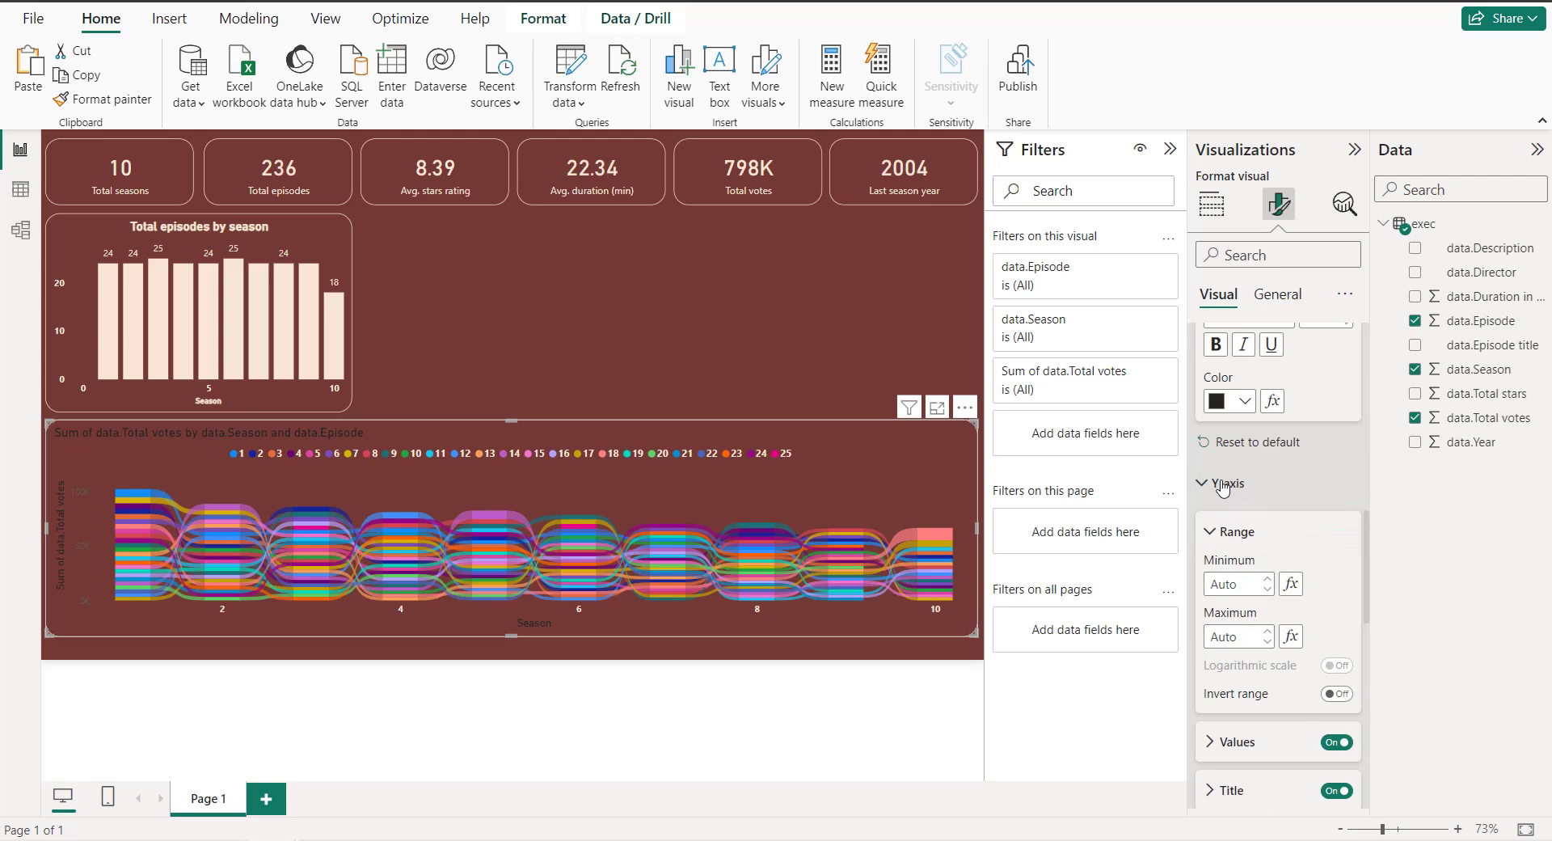
scroll(1249, 537, "down", 3)
left_click(1245, 523)
scroll(1245, 524, "down", 2)
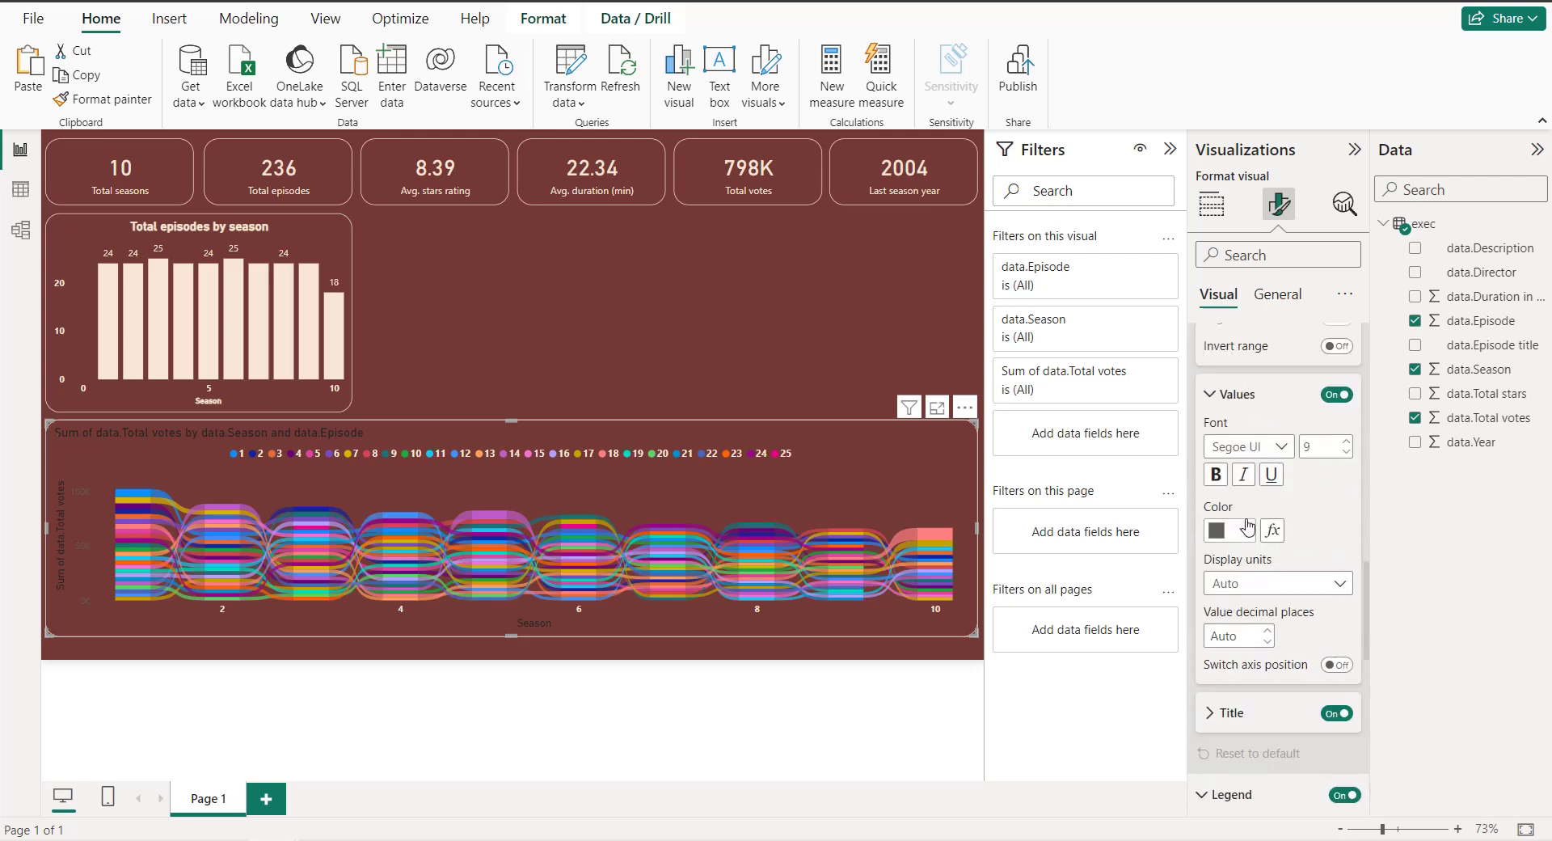
left_click(1236, 515)
left_click(1229, 425)
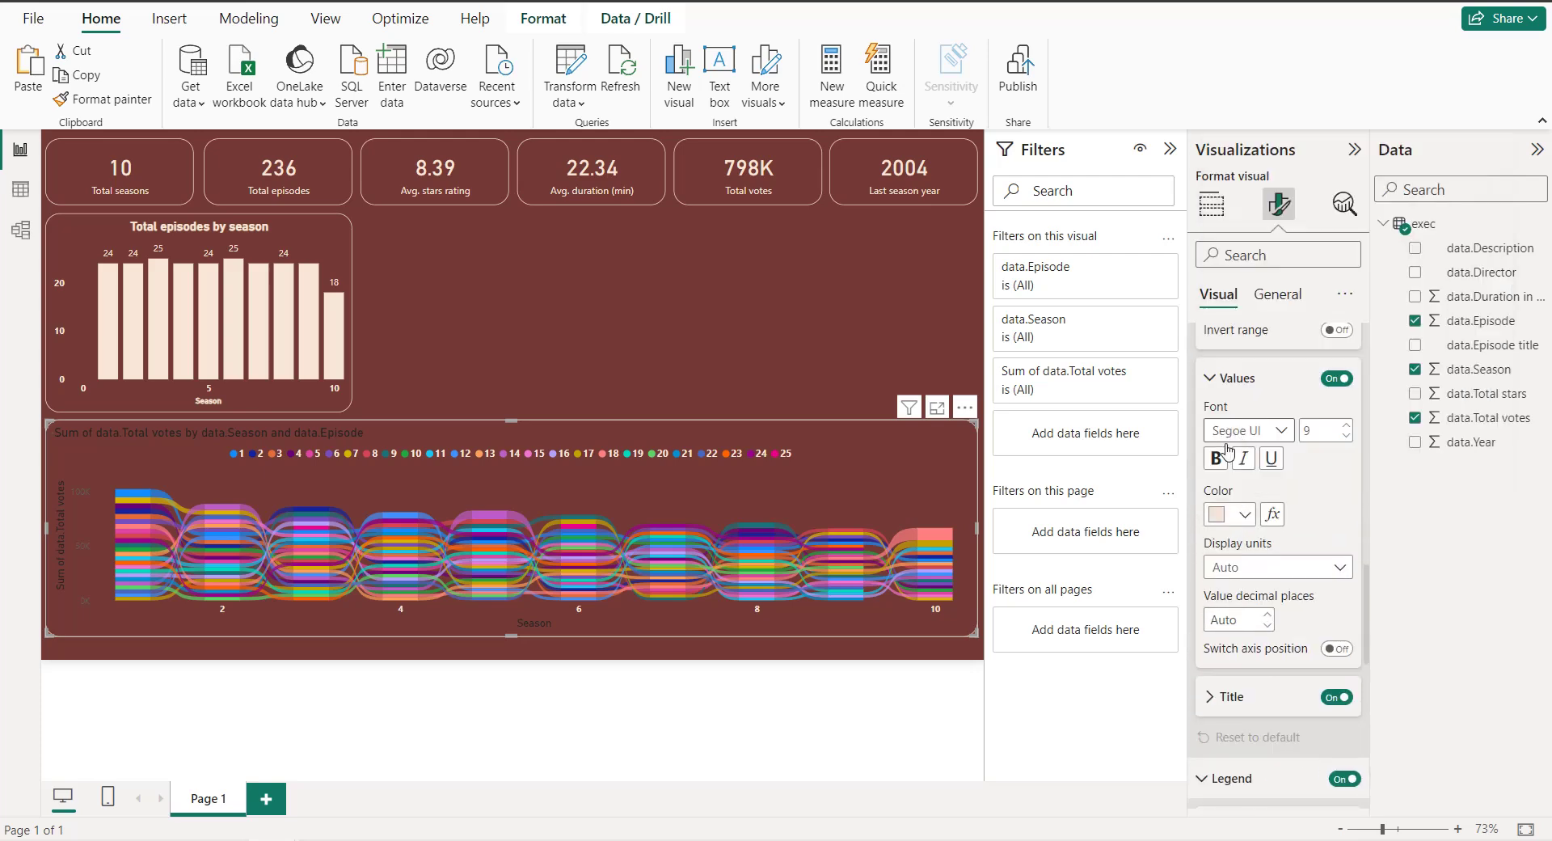
scroll(1260, 525, "down", 2)
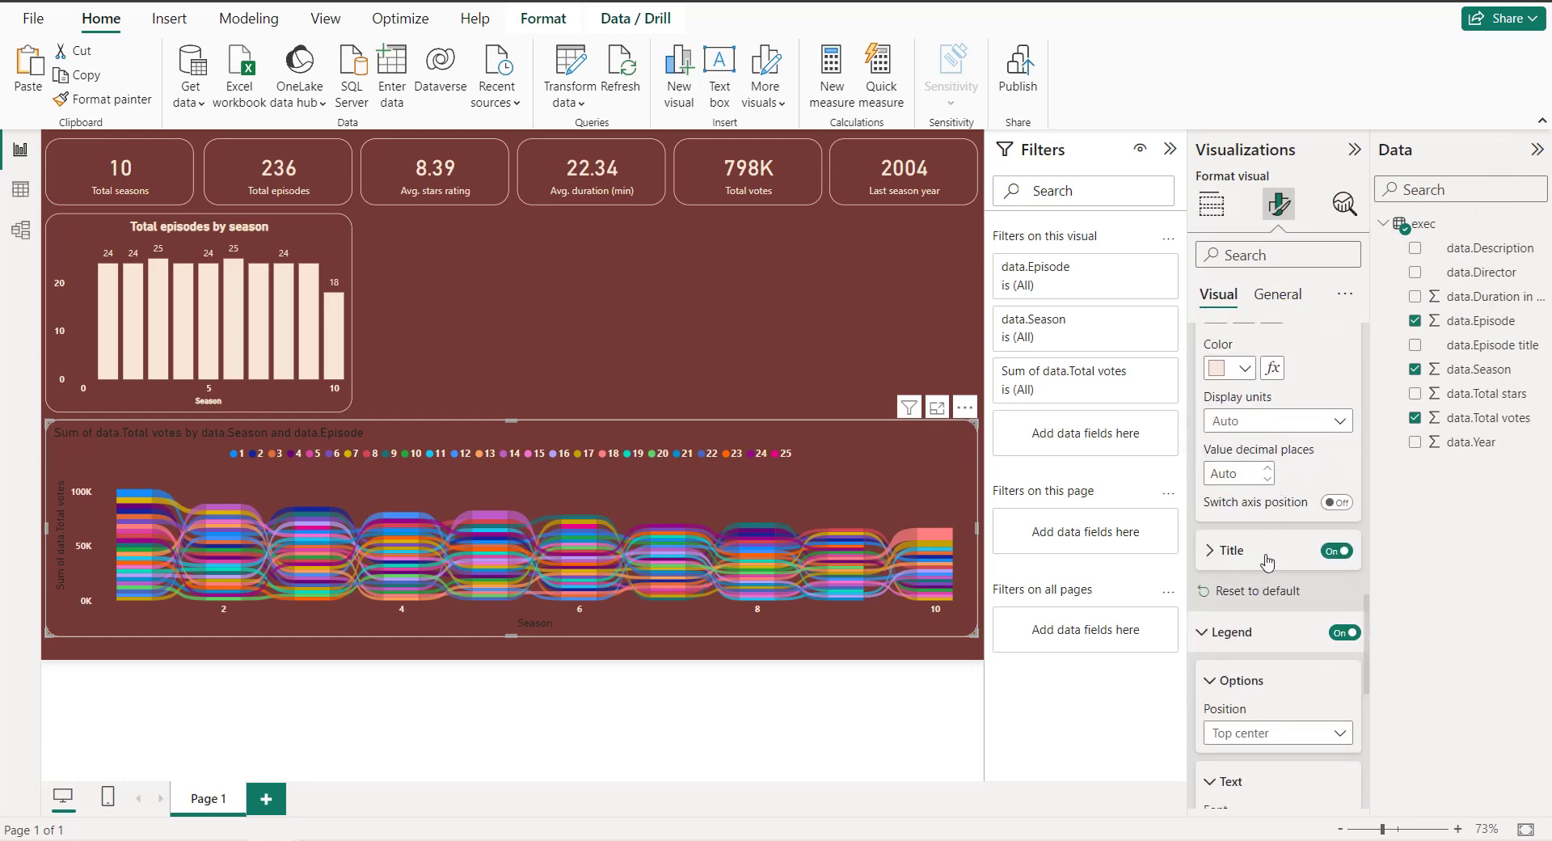
Step: Change the ribbon chart's Y-axis title text to "Total votes" and make it bold and light cream
left_click(1267, 558)
scroll(1260, 542, "down", 1)
left_click(1256, 529)
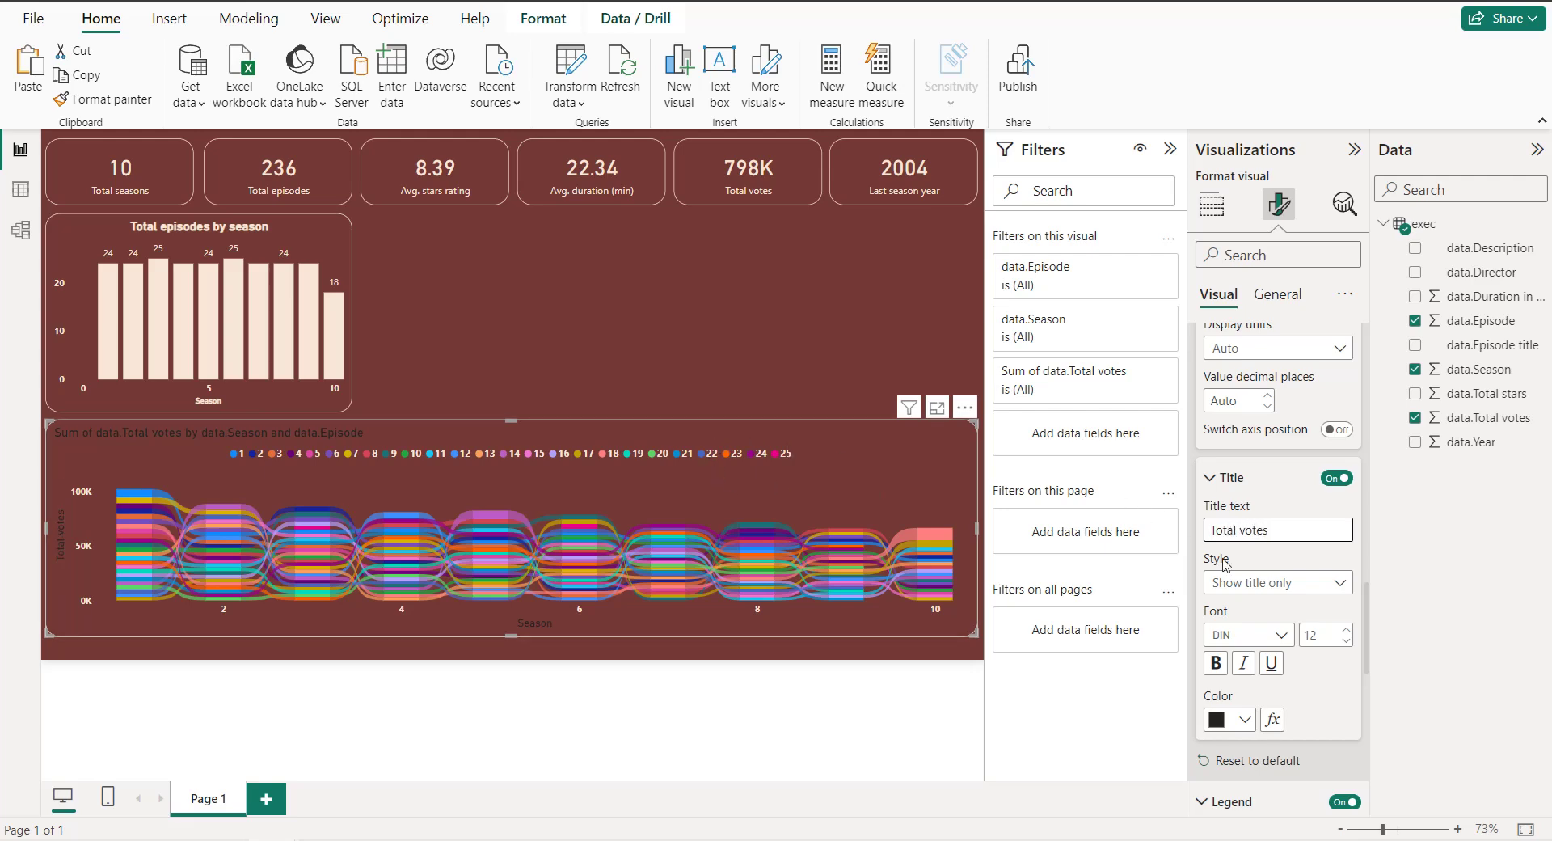
left_click(1245, 711)
left_click(1239, 637)
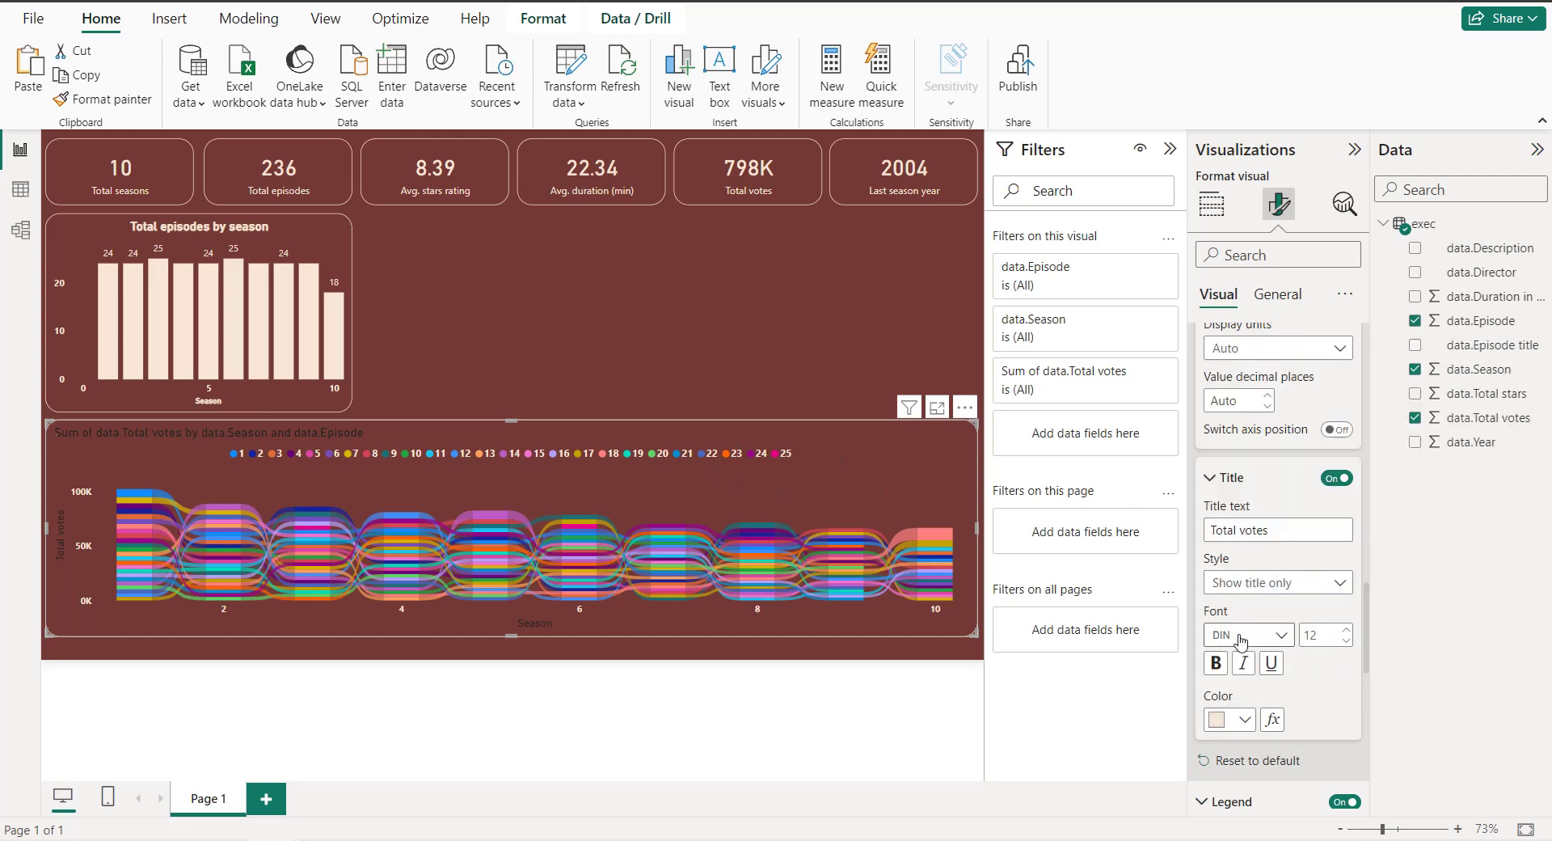
scroll(1245, 598, "up", 1)
scroll(1253, 582, "up", 5)
scroll(1275, 540, "down", 1)
scroll(1275, 539, "up", 3)
scroll(1277, 542, "down", 3)
scroll(1276, 539, "down", 6)
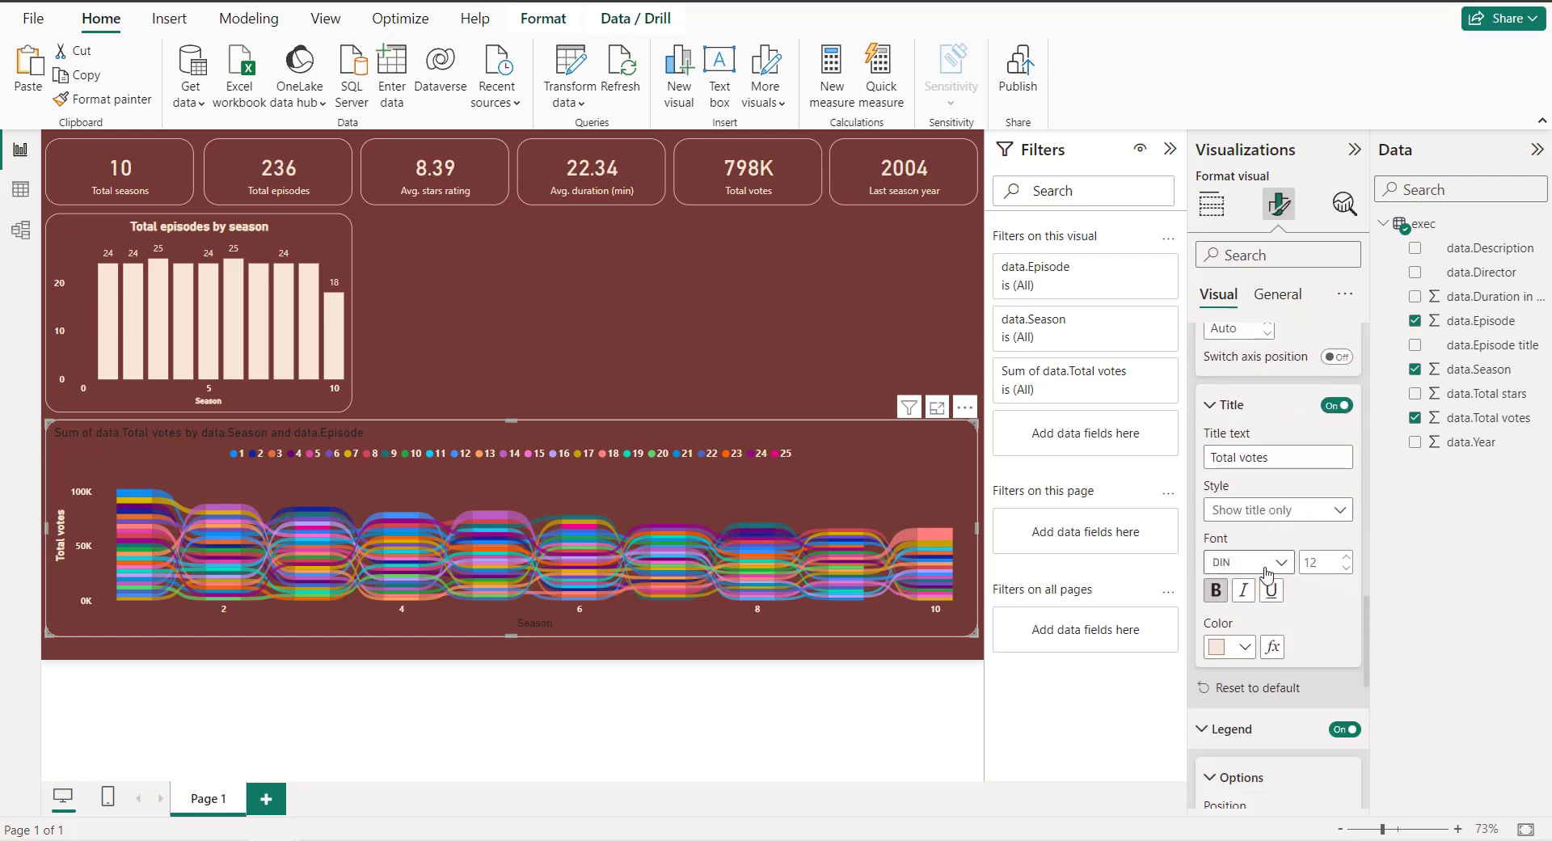
Step: Colour the ribbon chart's X-axis title light cream
scroll(1266, 574, "up", 6)
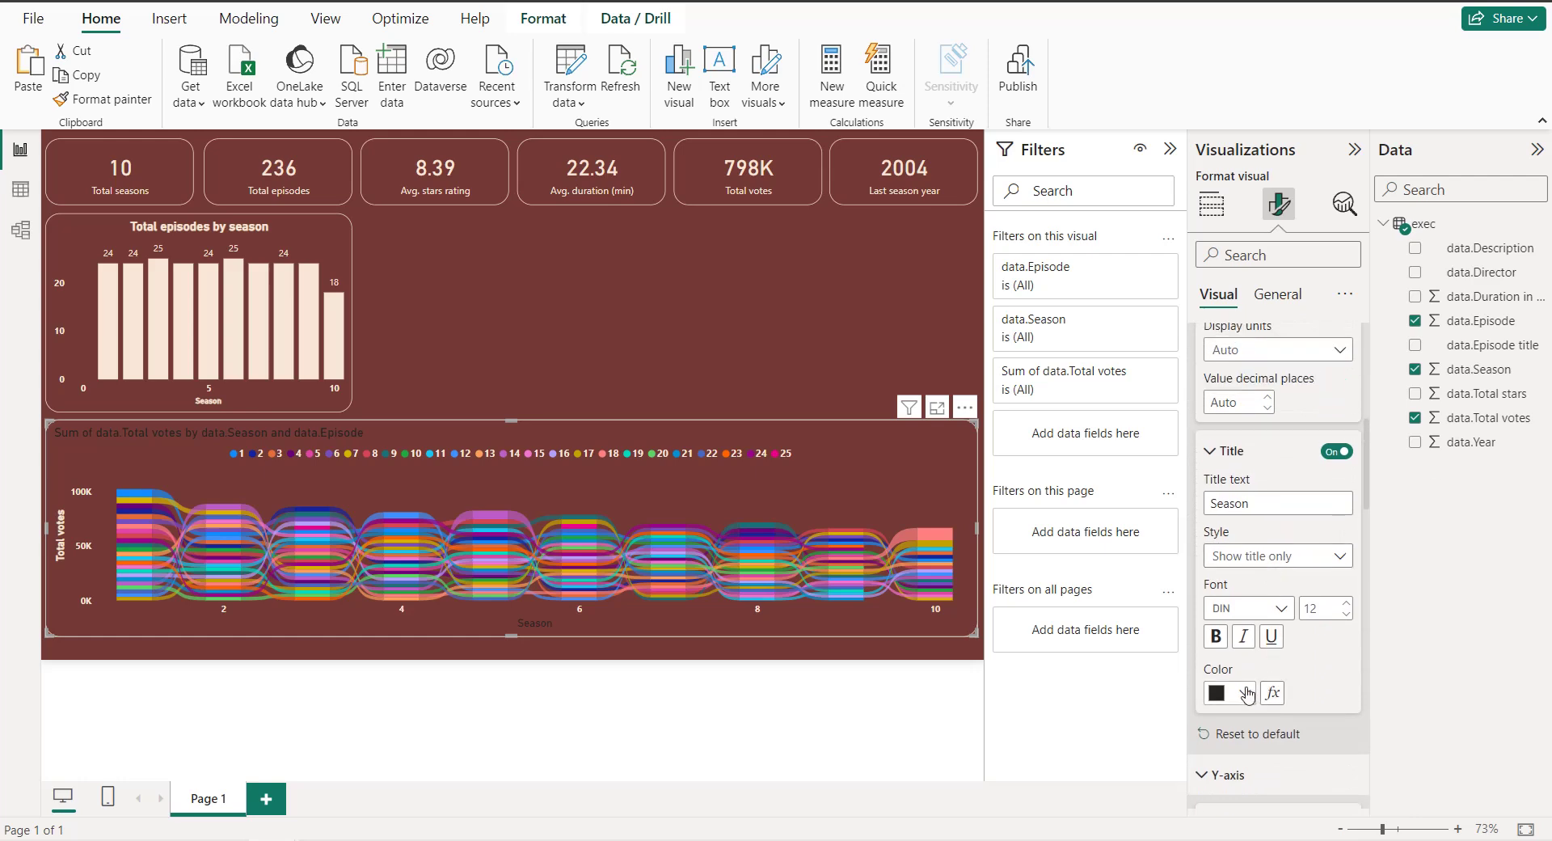
left_click(1247, 693)
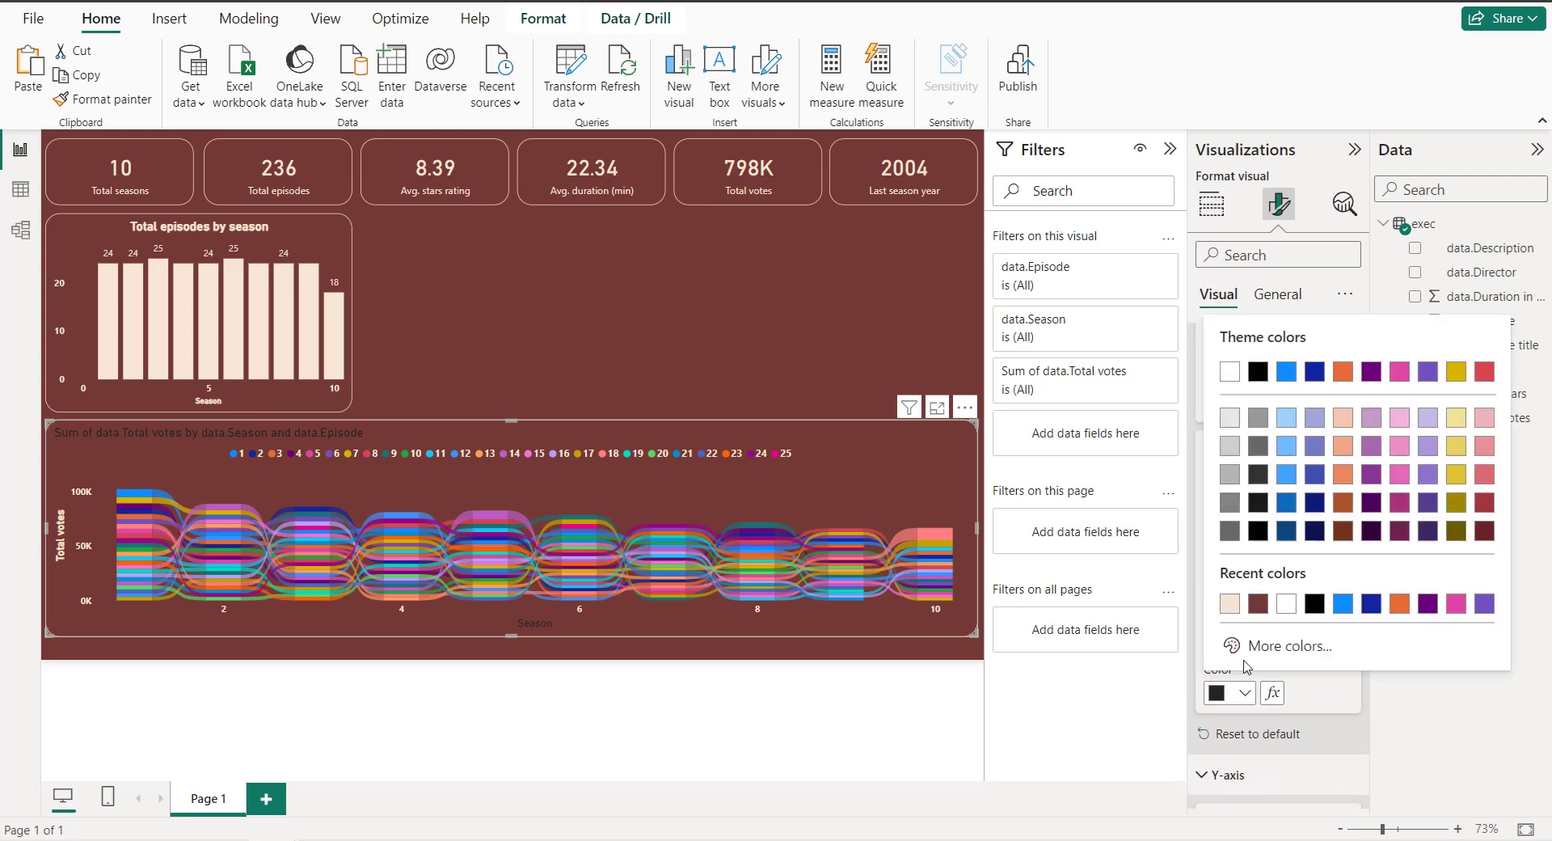
left_click(1229, 604)
left_click(1217, 638)
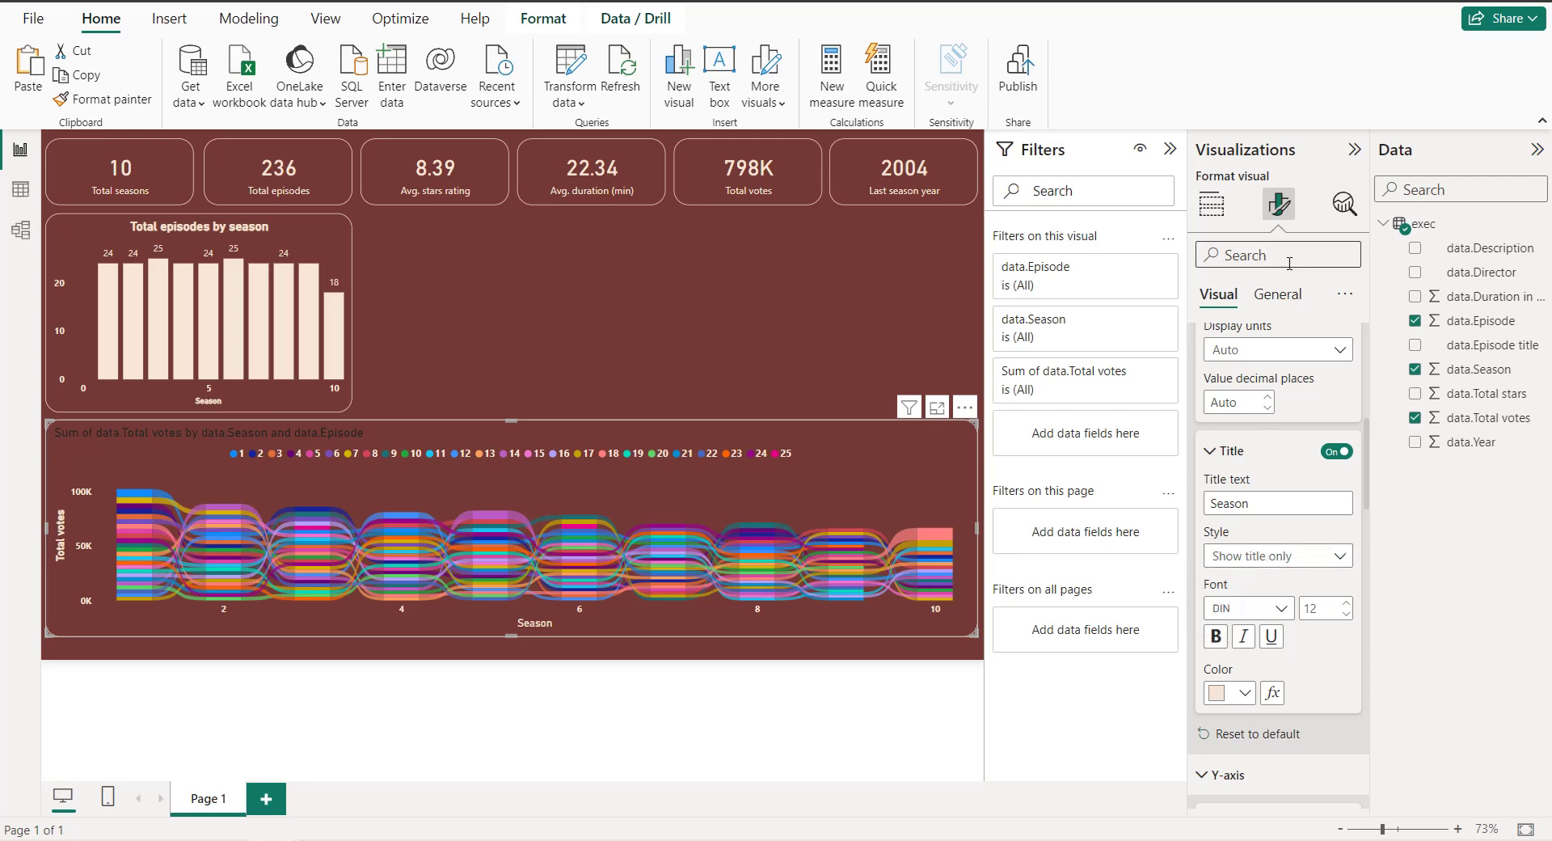
Step: Change the ribbon chart's title text to "Total votes by episode and season"
left_click(1275, 298)
left_click(1256, 485)
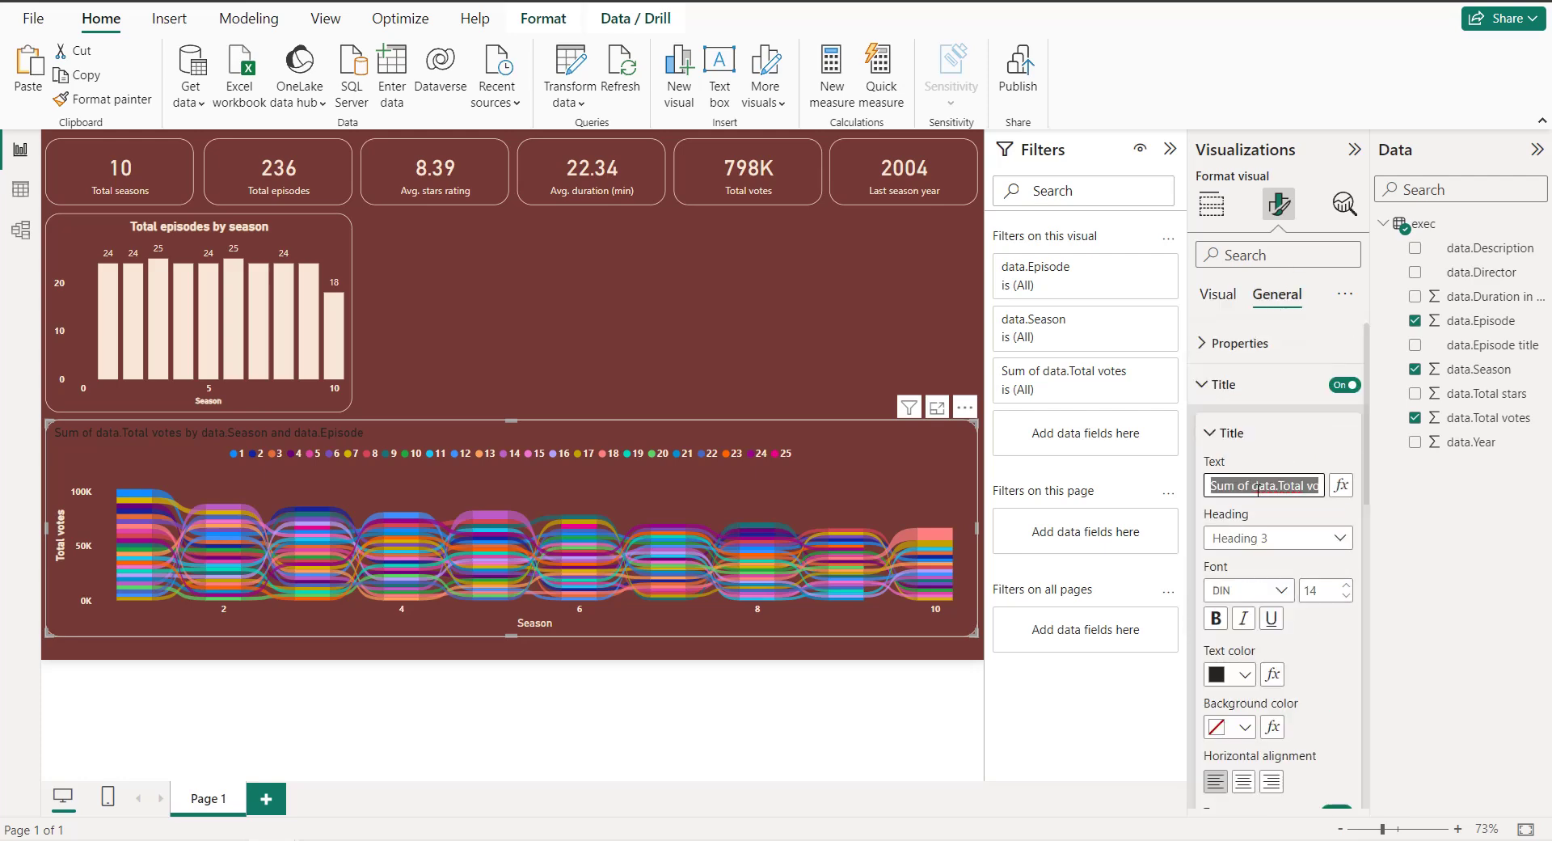
type("Total votes")
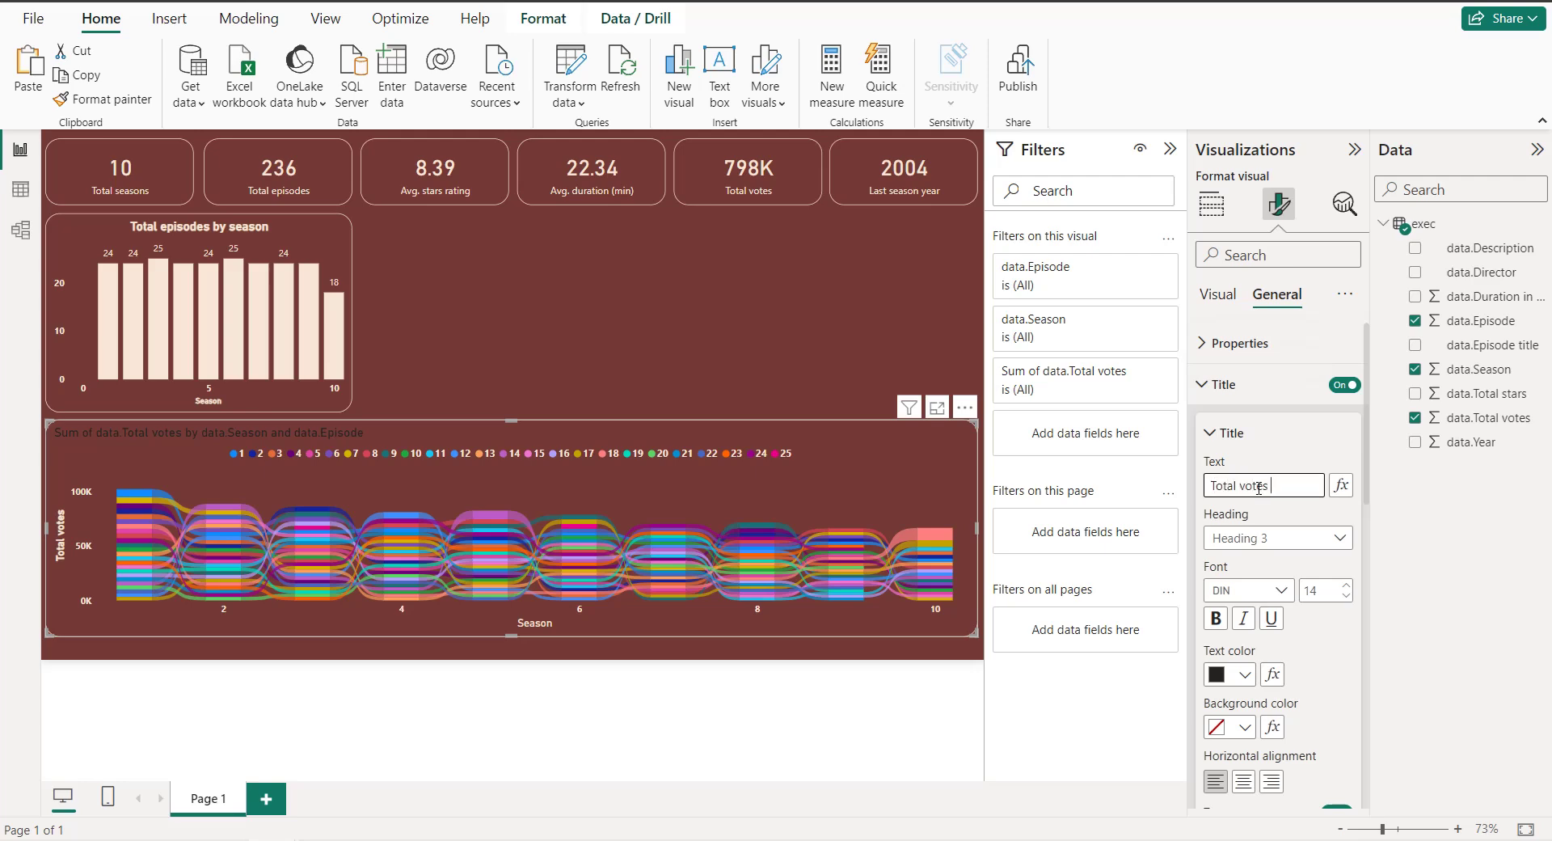
type(" by episode and season")
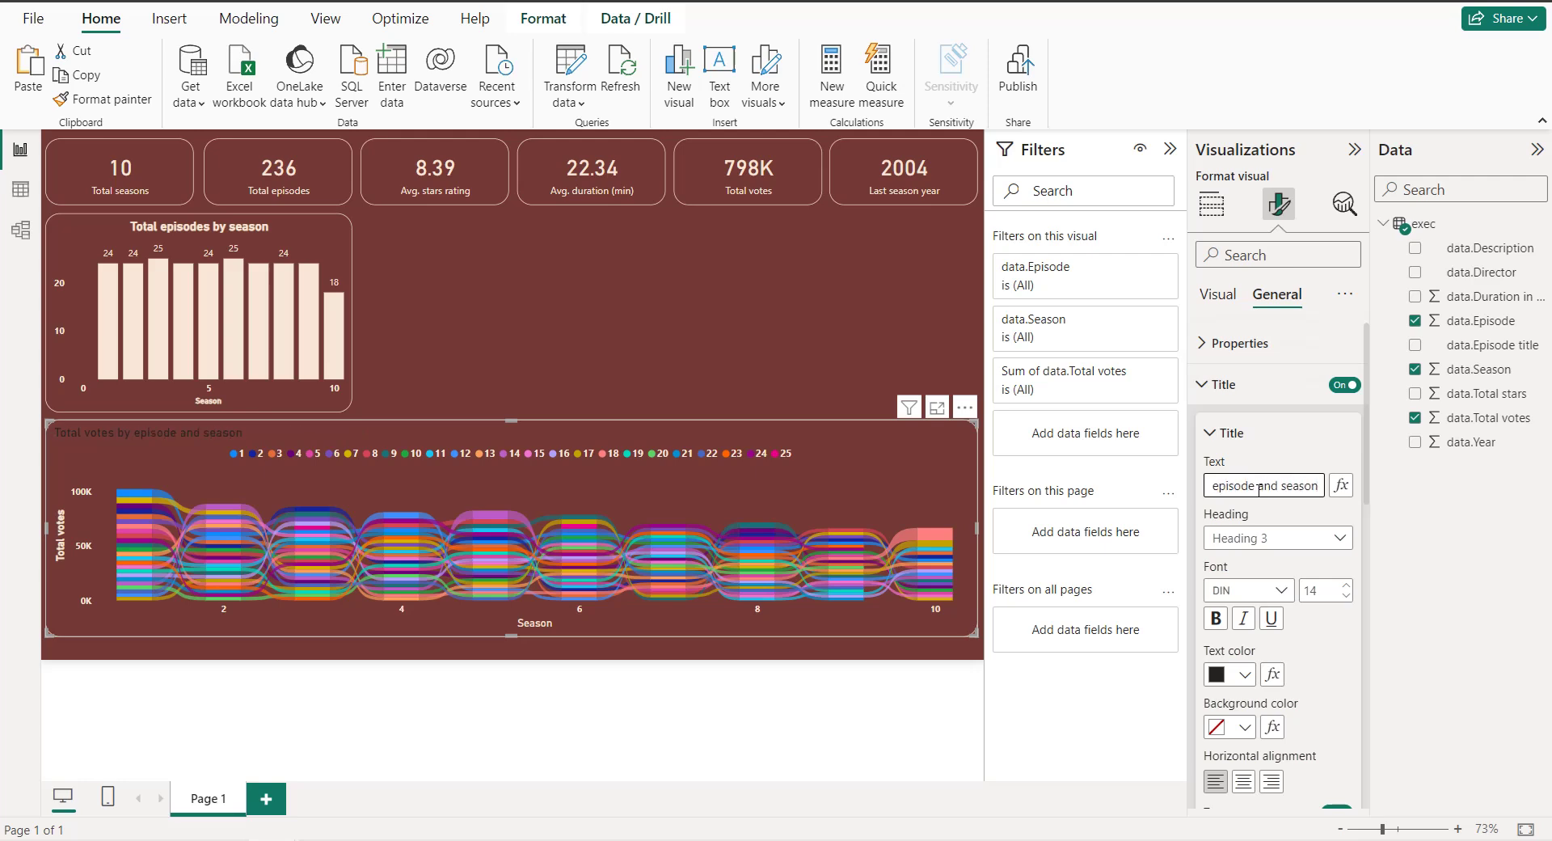
Step: Center the ribbon chart's title and make it bold and light cream
left_click(1243, 781)
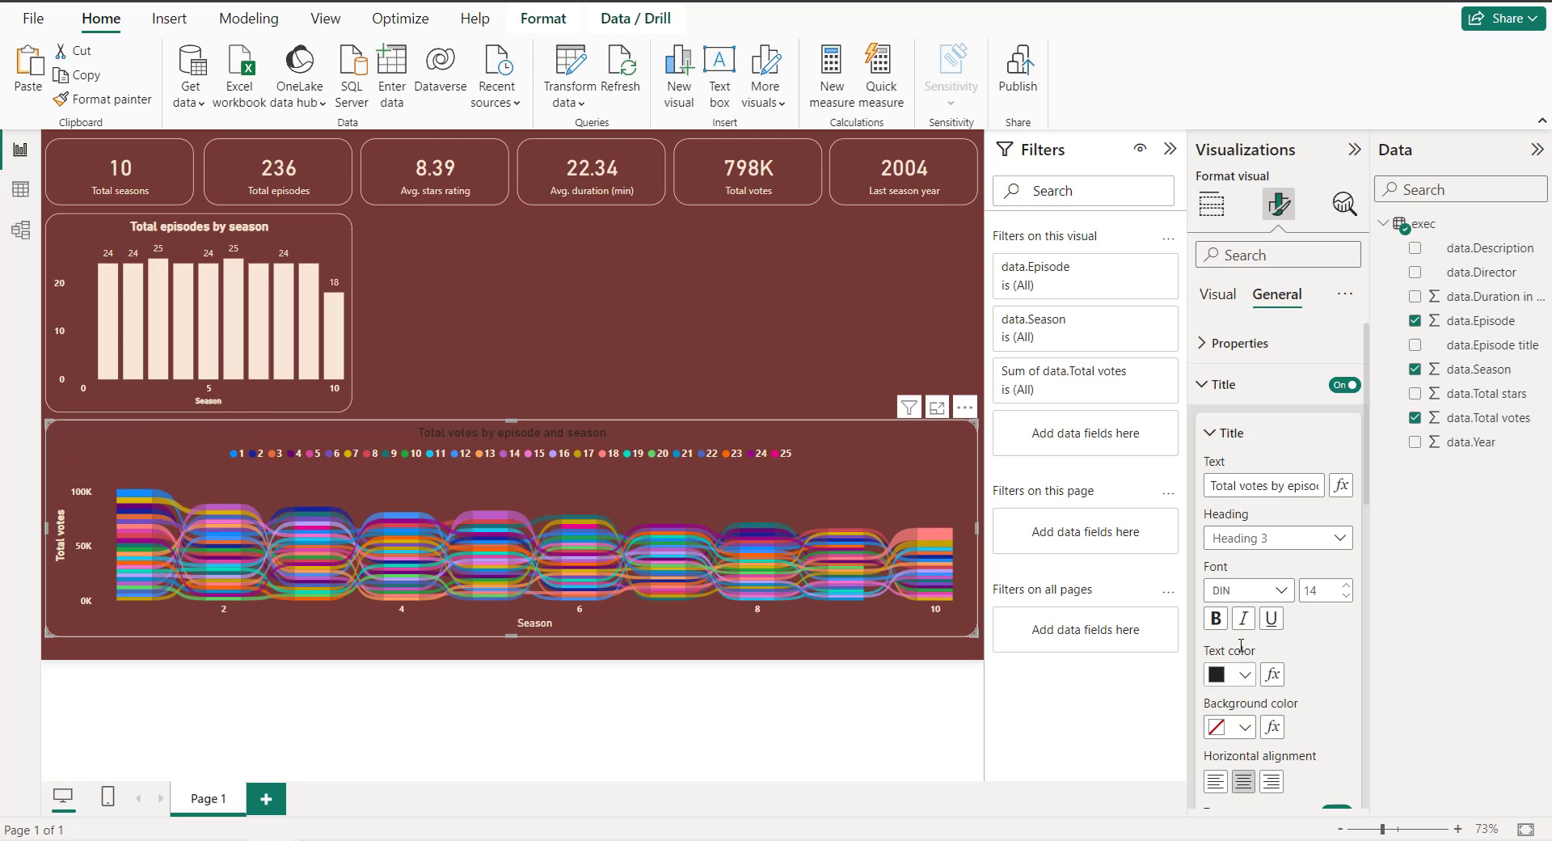
left_click(1245, 674)
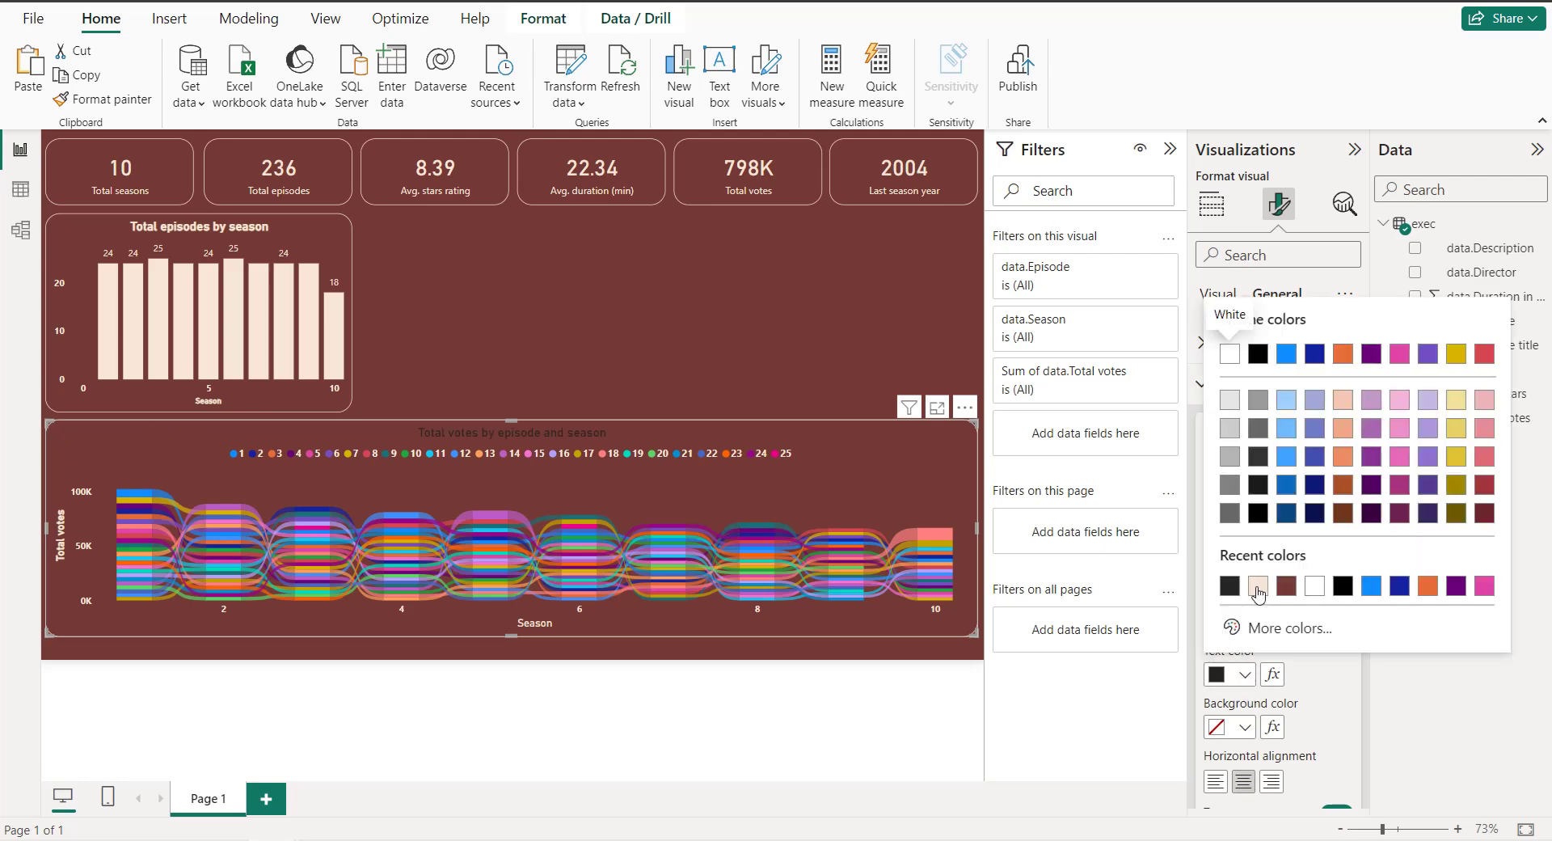
left_click(1258, 593)
left_click(1216, 618)
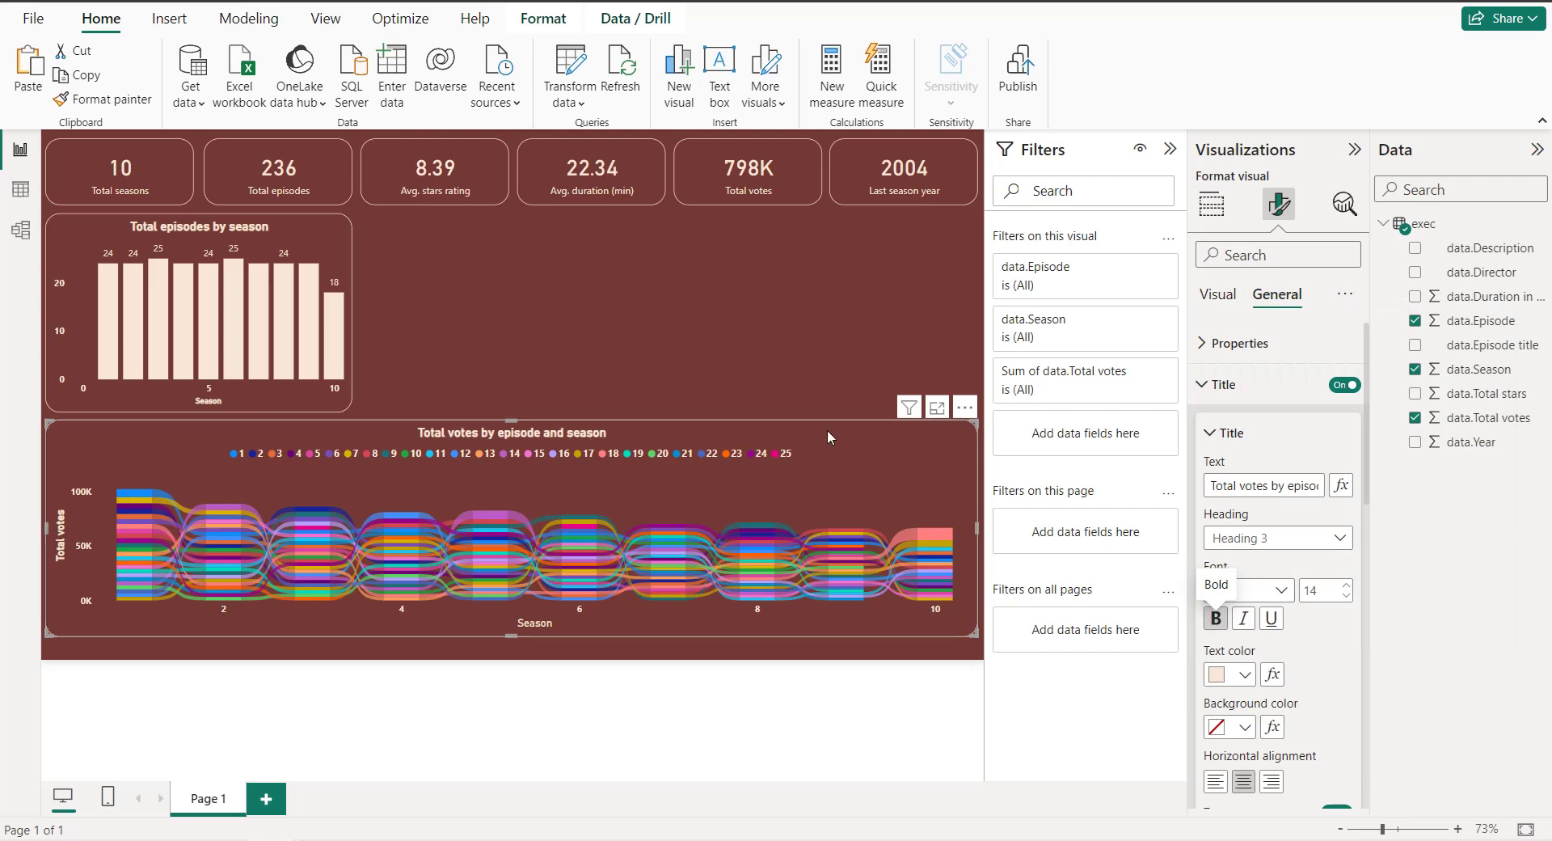
left_click(710, 367)
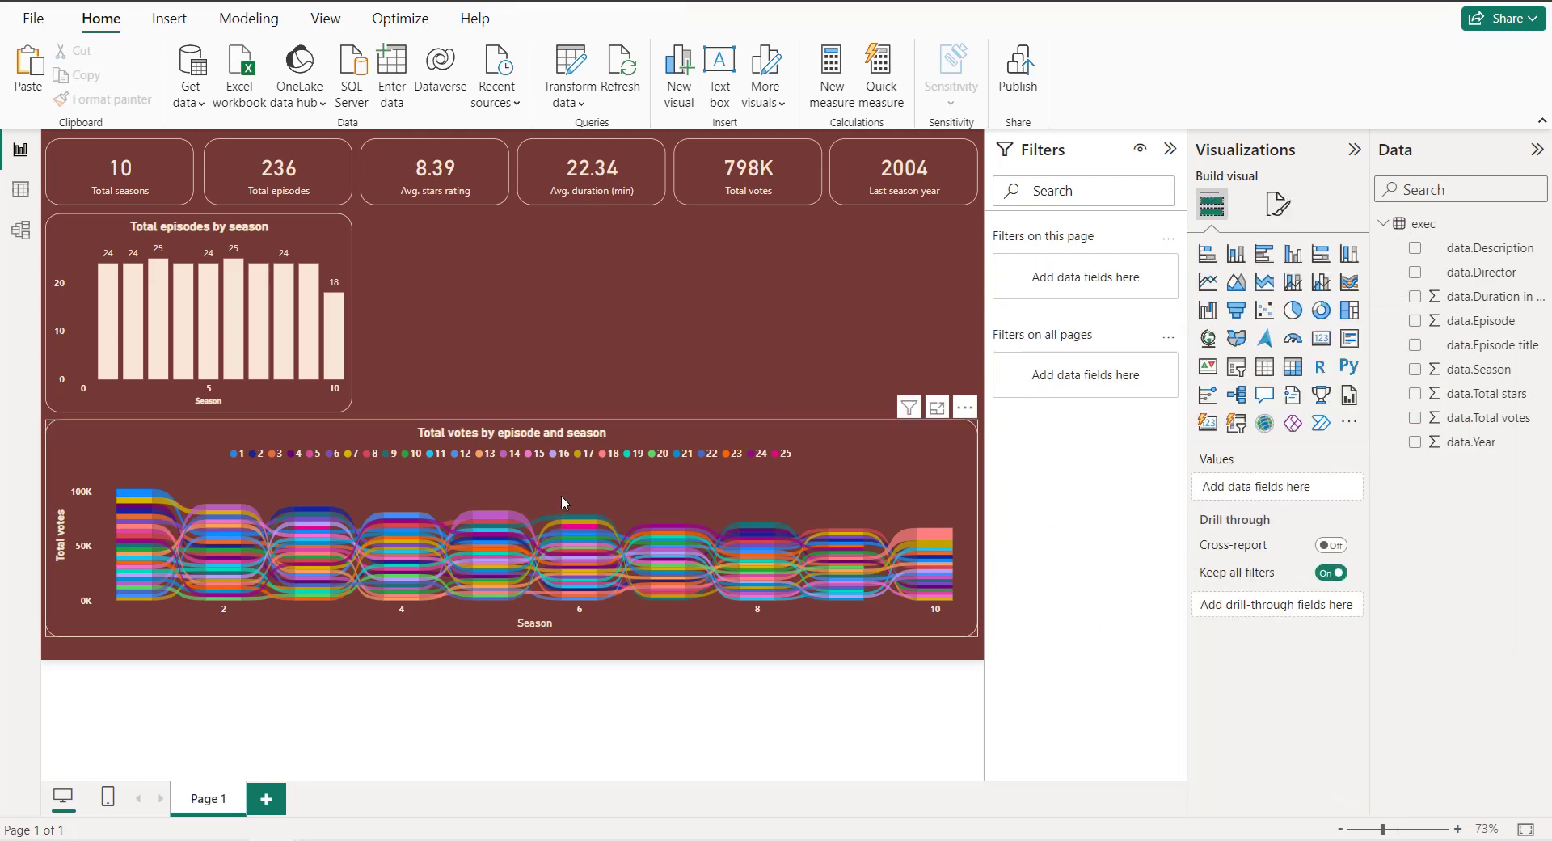
Step: Extend the ribbon chart's lower edge down close to the bottom of the report page
left_click(506, 613)
left_click_drag(509, 637, 511, 651)
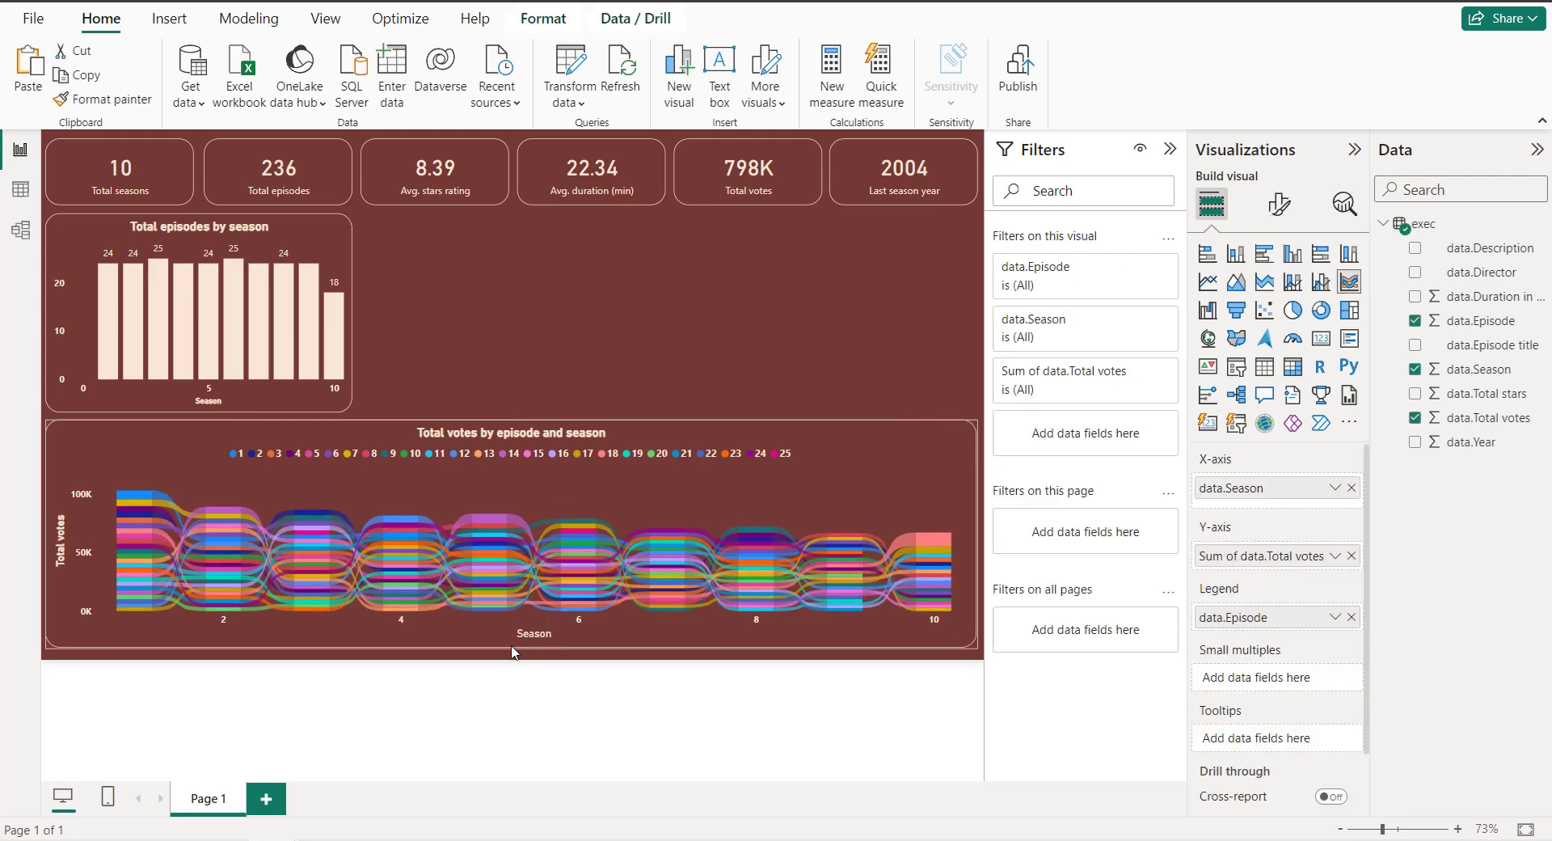
left_click(749, 345)
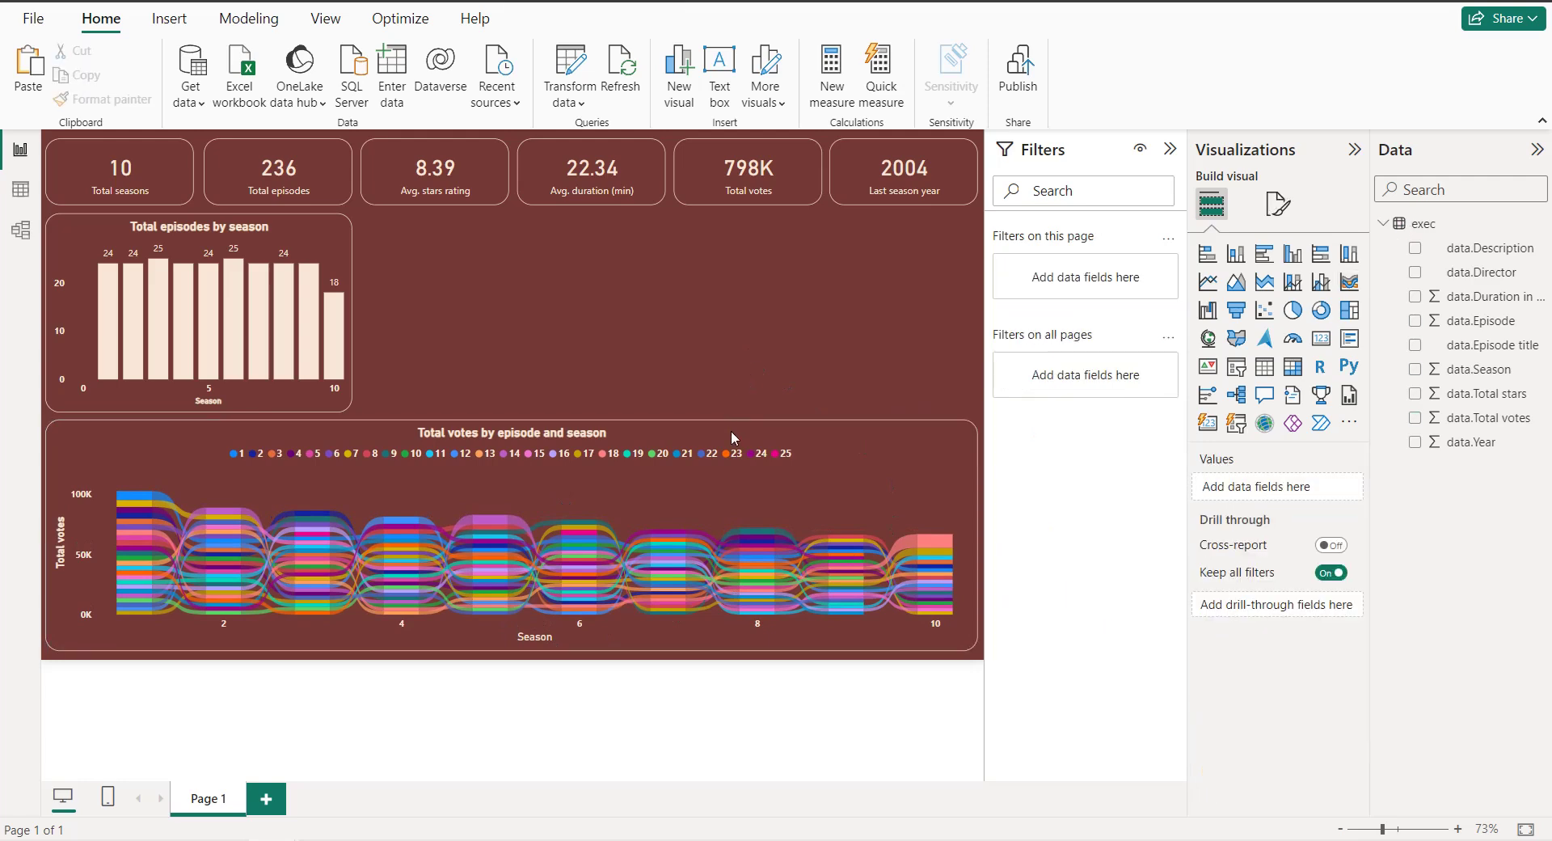
Step: Open the ribbon formatting settings of the ribbon chart, with its color and layout options
left_click(724, 478)
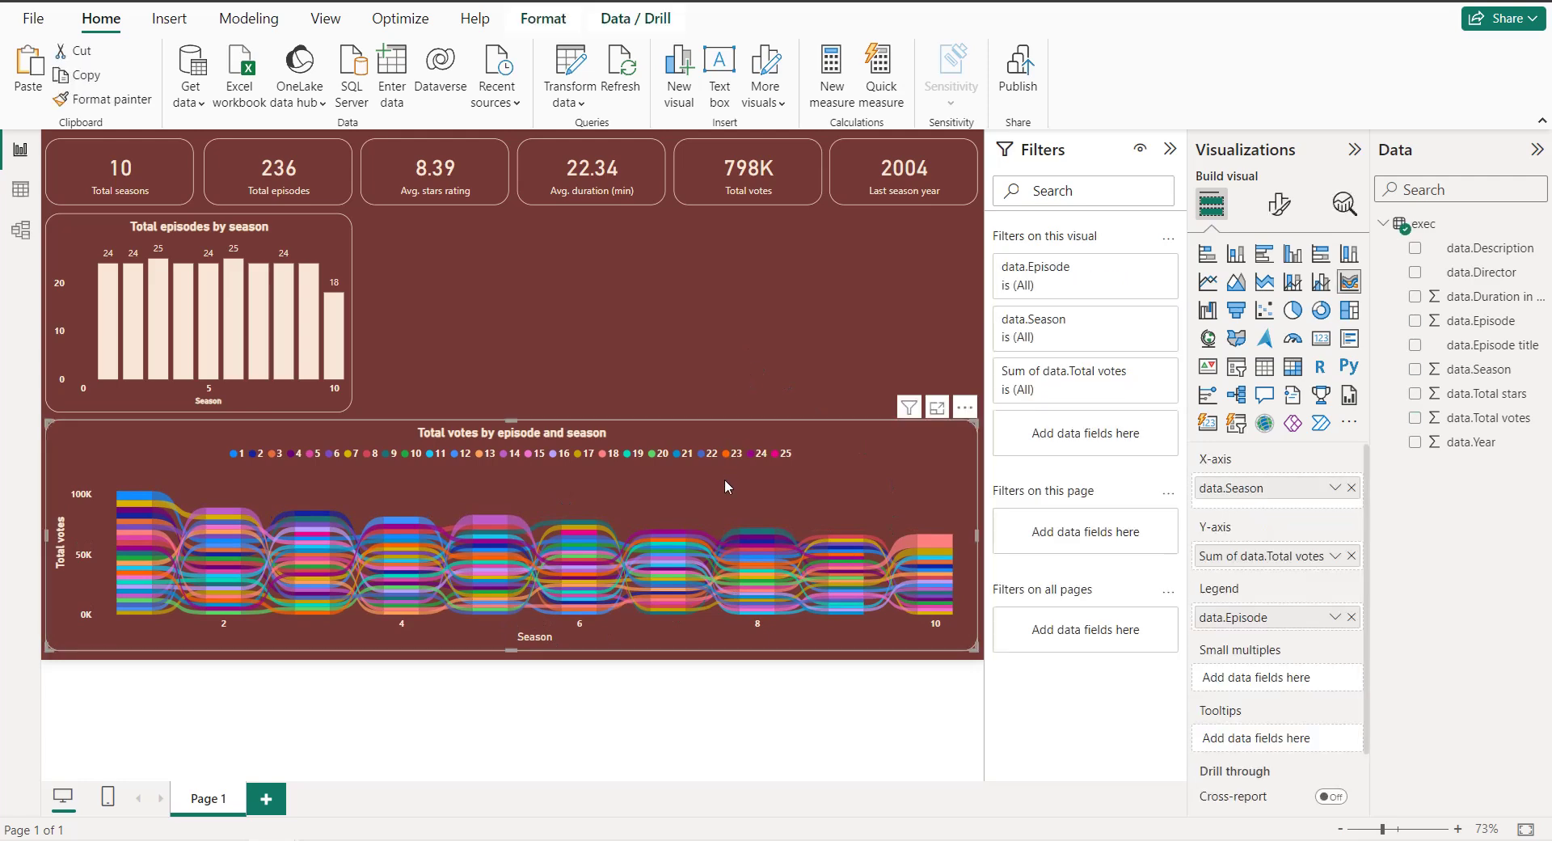
left_click(1278, 204)
left_click(1271, 637)
scroll(1275, 615, "down", 5)
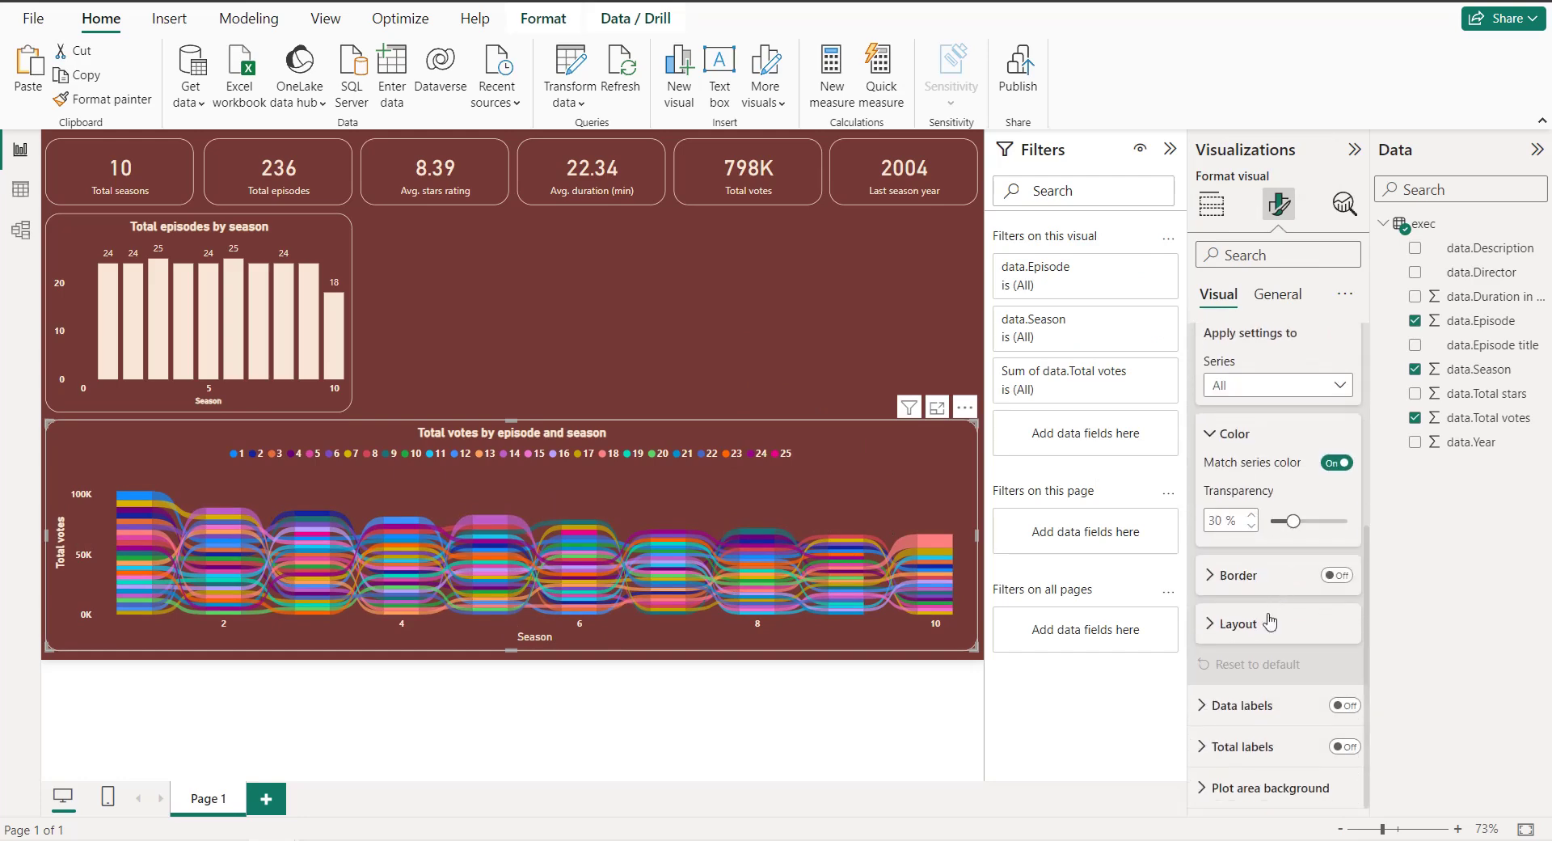
Step: Try adding space between the ribbons and columns in the ribbon layout, and return it to 0 %
left_click(1269, 626)
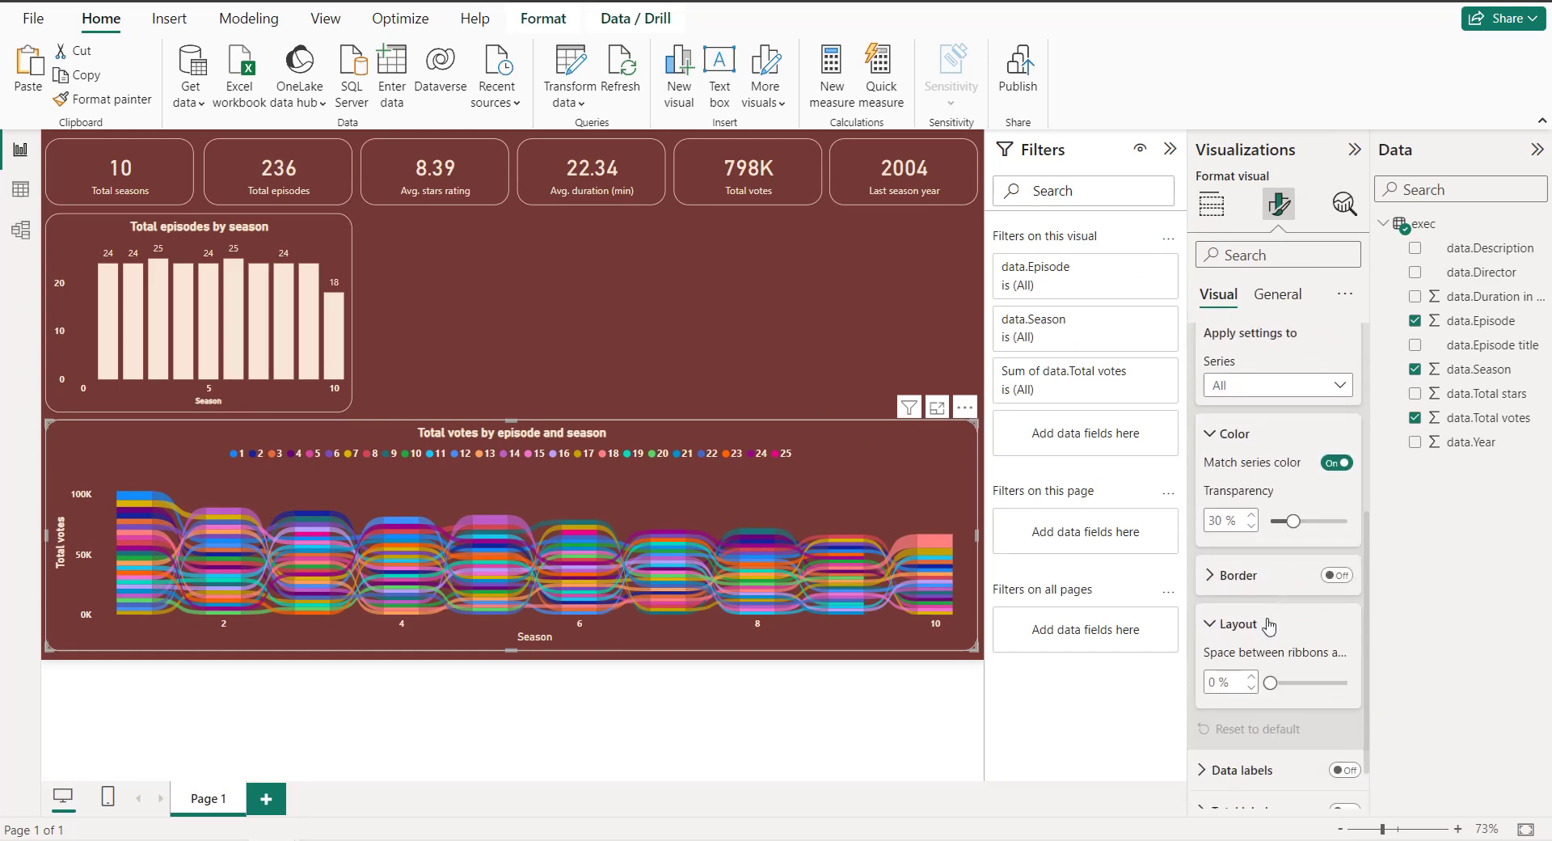
left_click(1269, 627)
left_click(1268, 627)
mouse_move(1271, 680)
left_mouse_down()
mouse_move(1306, 682)
mouse_move(1269, 683)
left_mouse_up()
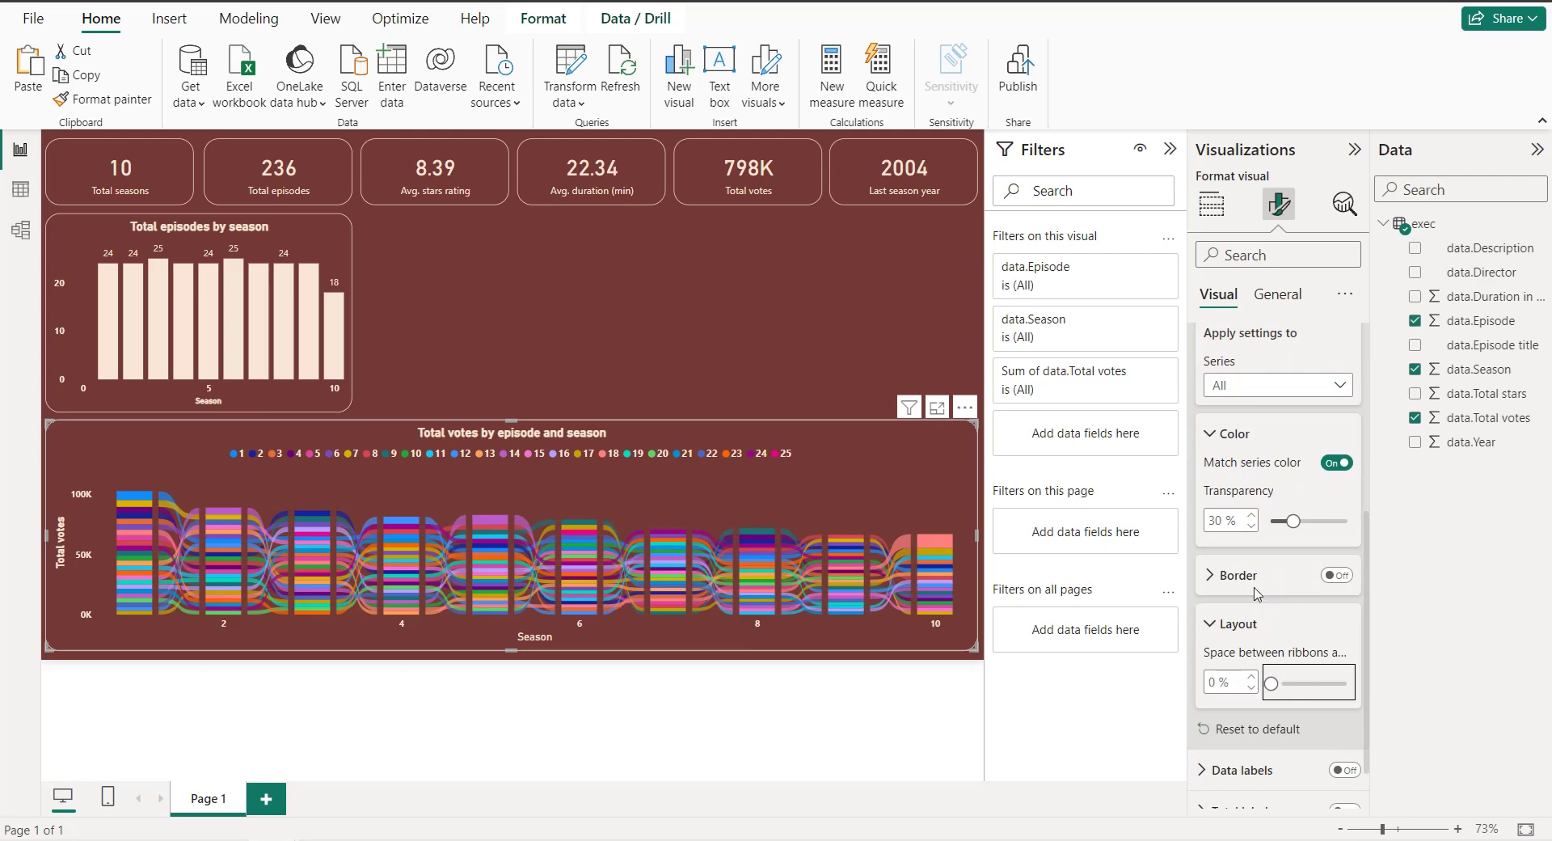
Step: Set the transparency of the ribbon chart's ribbons to 40 %
mouse_move(1292, 519)
left_mouse_down()
mouse_move(1329, 518)
mouse_move(1304, 519)
left_mouse_up()
double_click(1220, 521)
type("40")
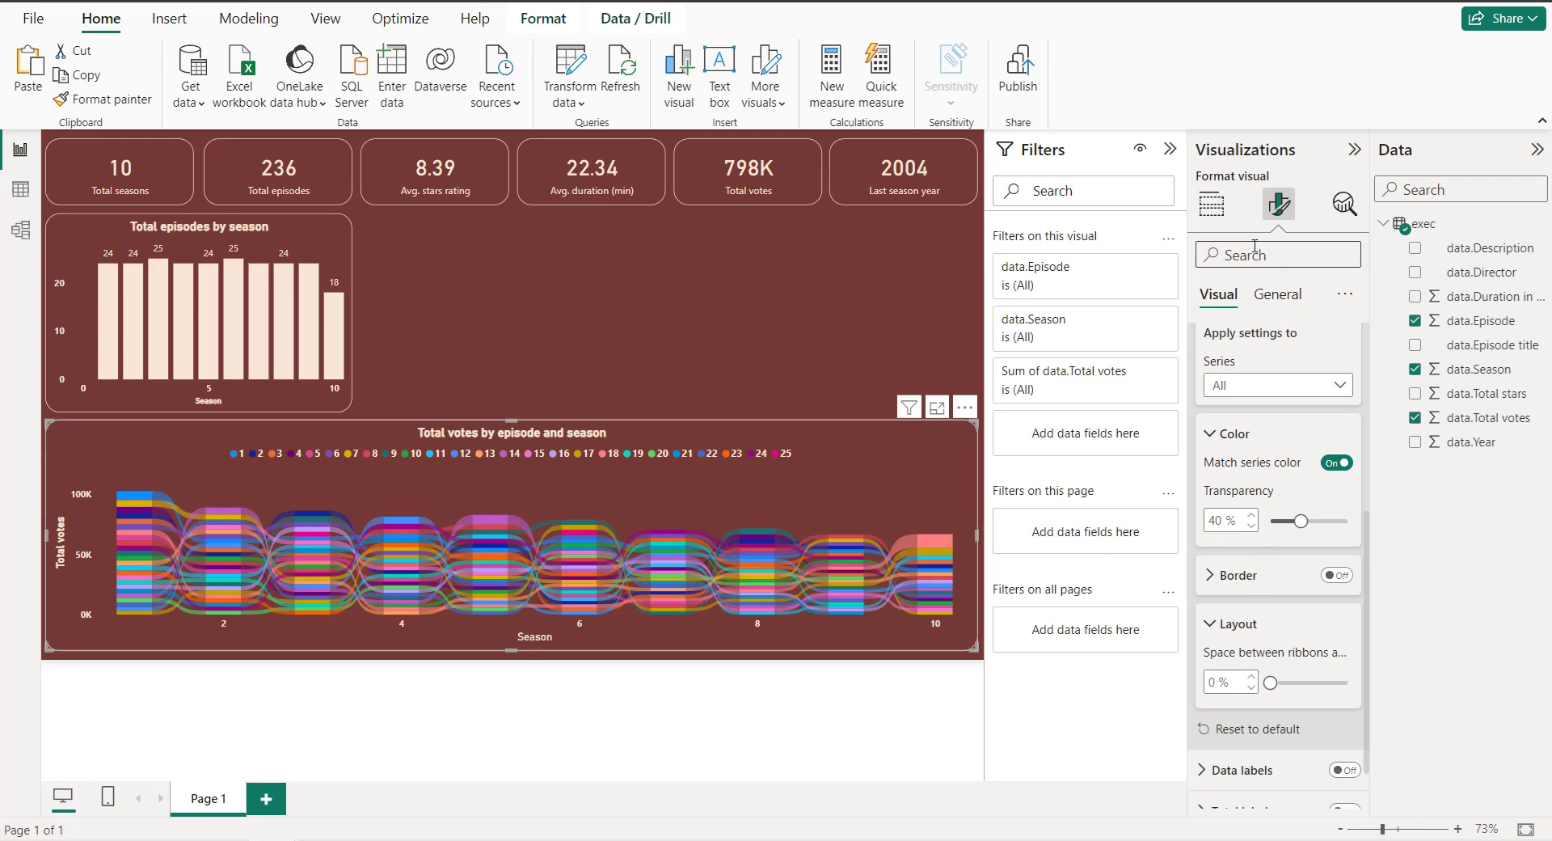
left_click(690, 291)
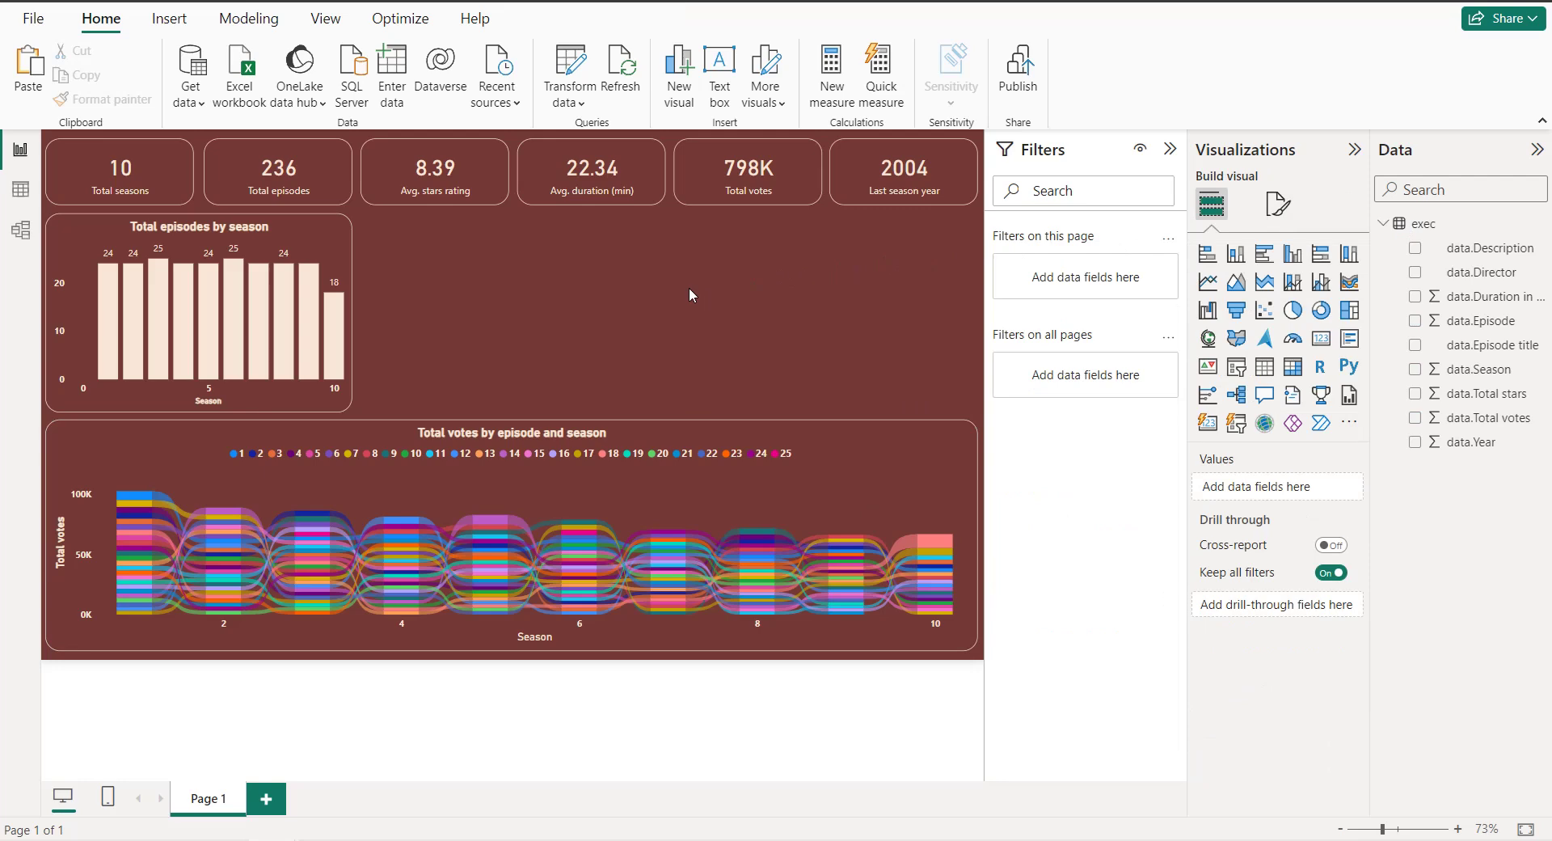
Step: Insert the Friends cast image beside the episodes column chart and widen it to the right edge of the average duration card
left_click(169, 22)
left_click(750, 73)
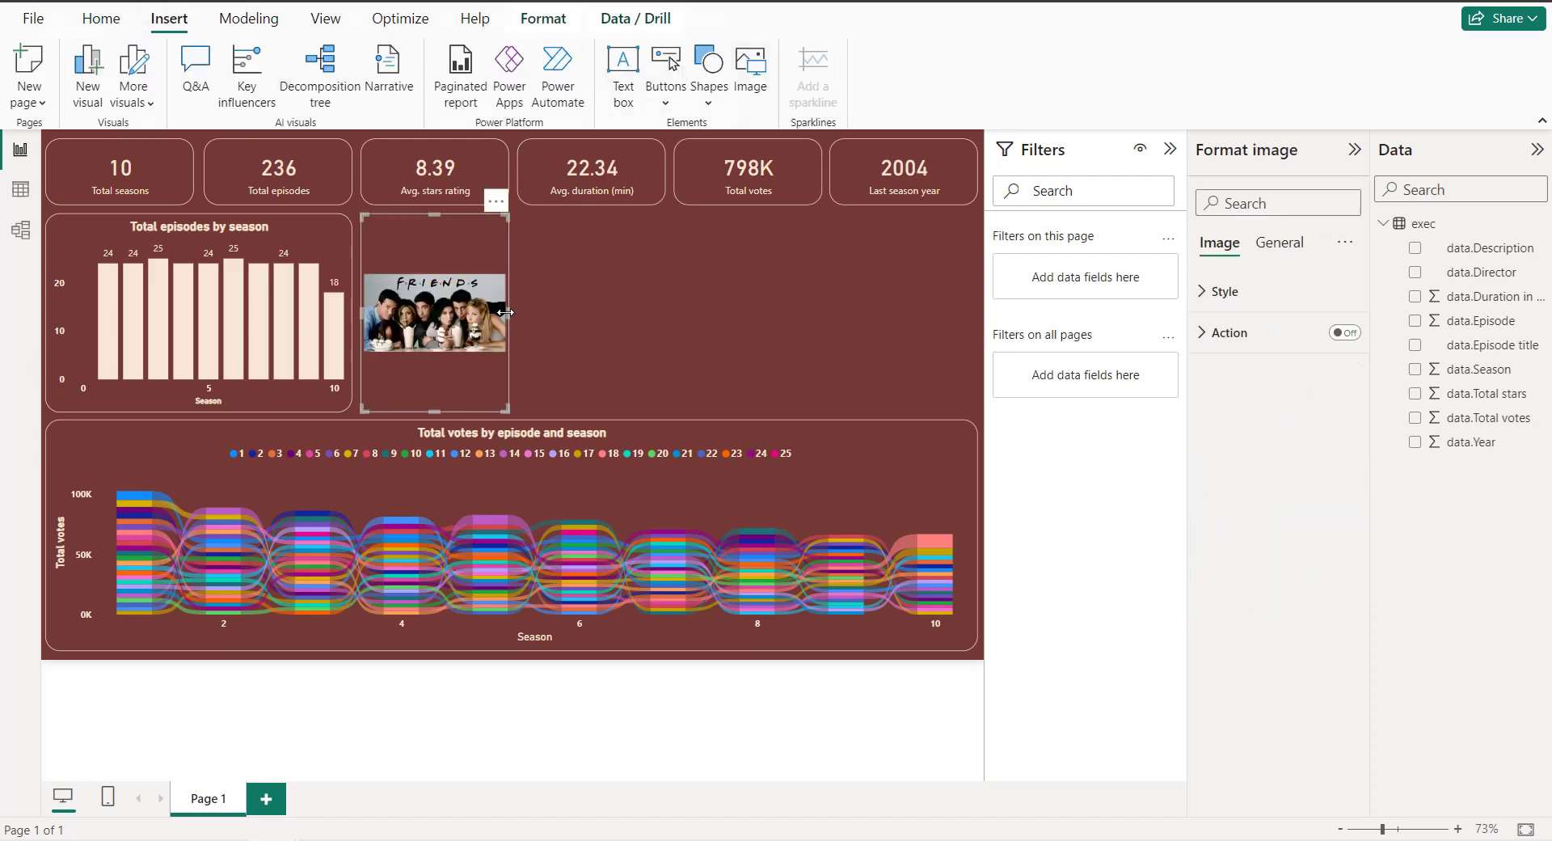
left_click(659, 311)
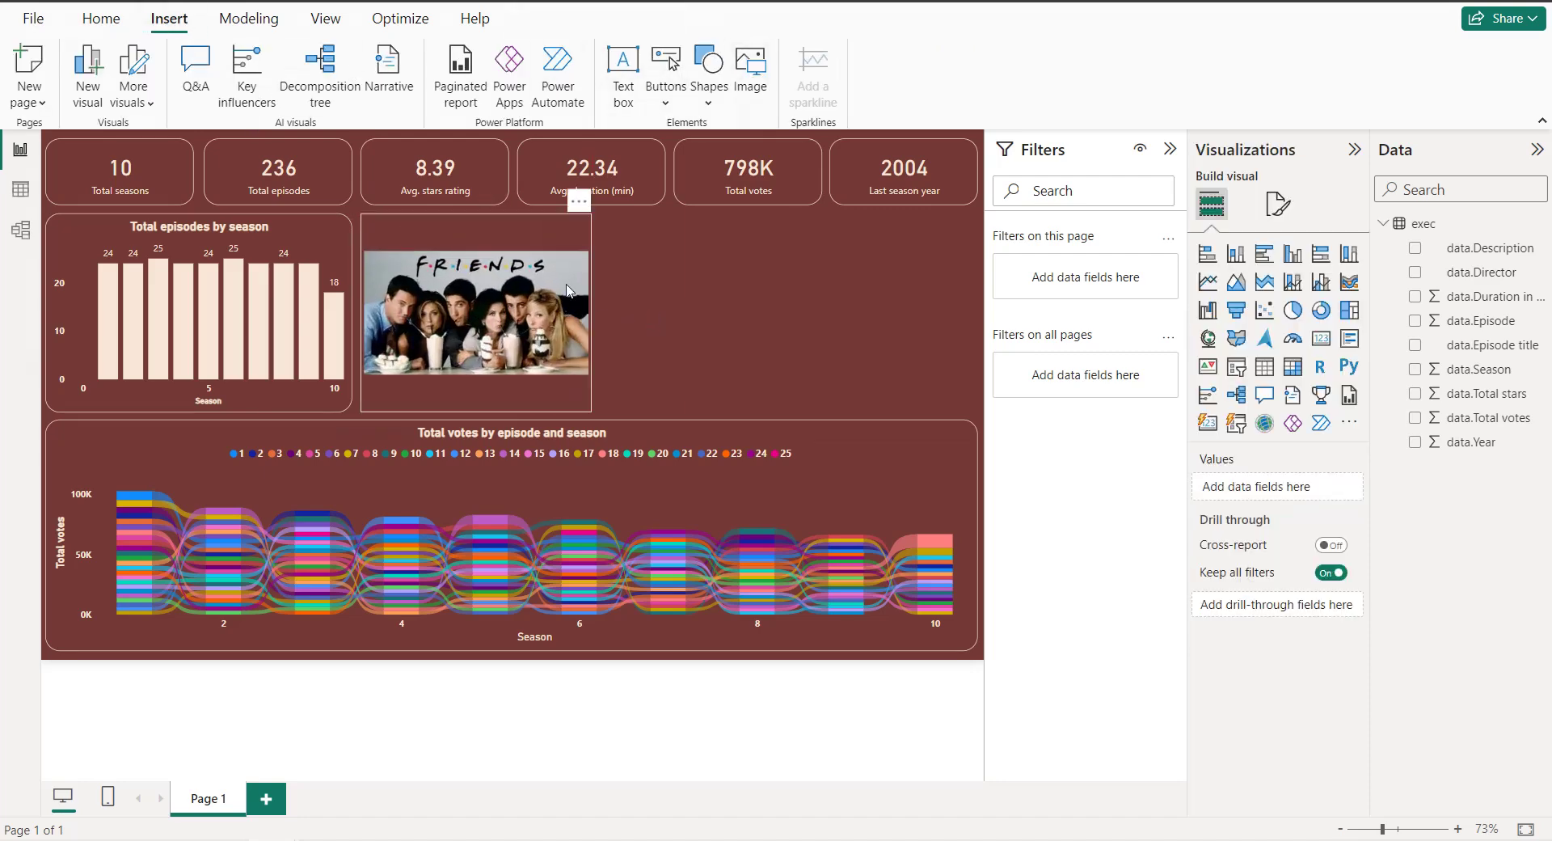
left_click(565, 246)
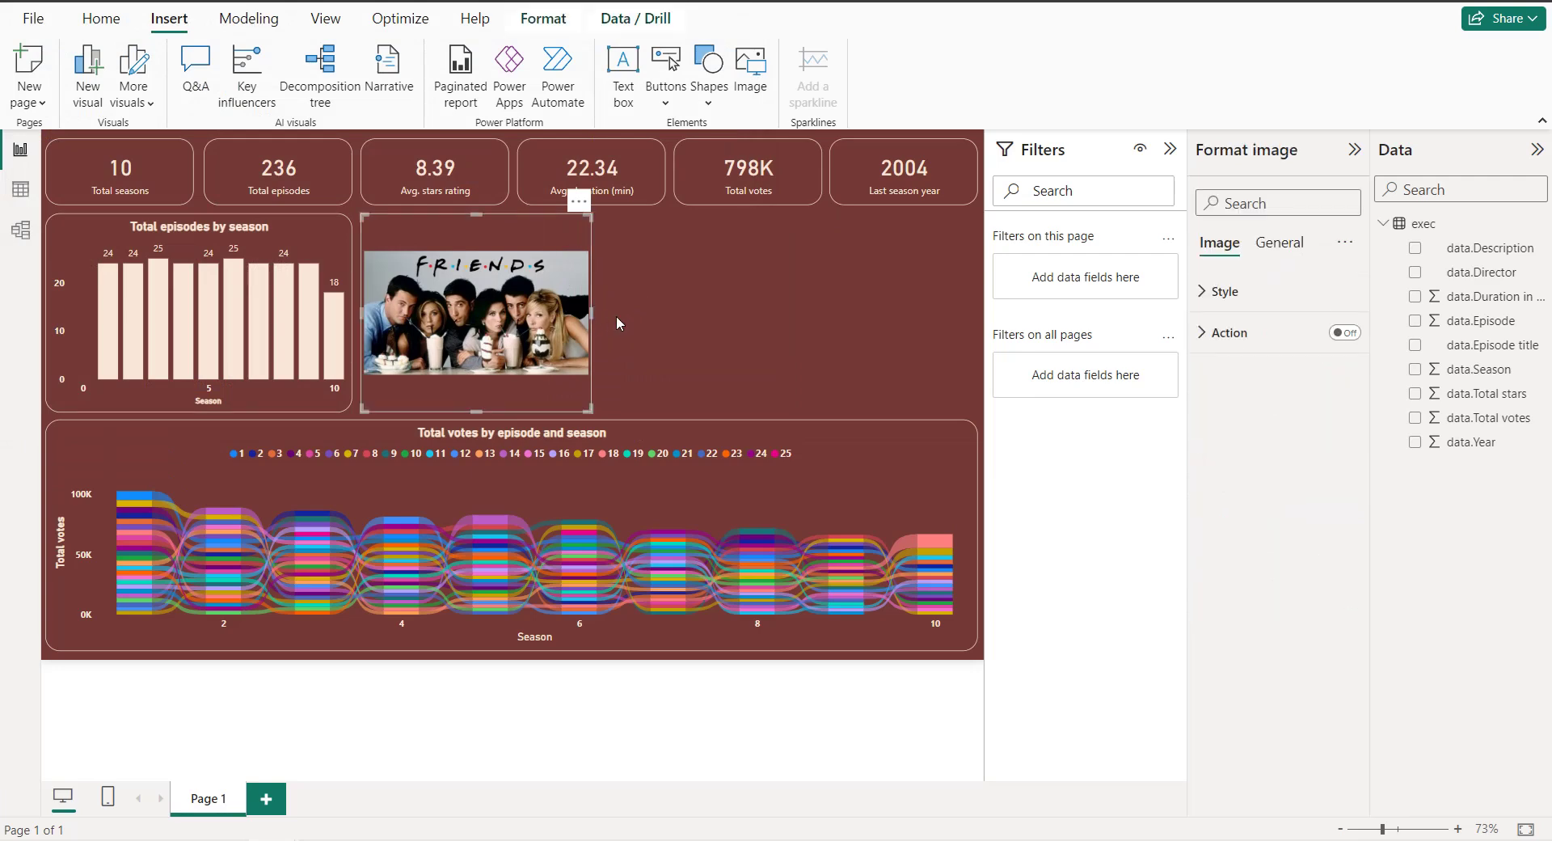
left_click(670, 307)
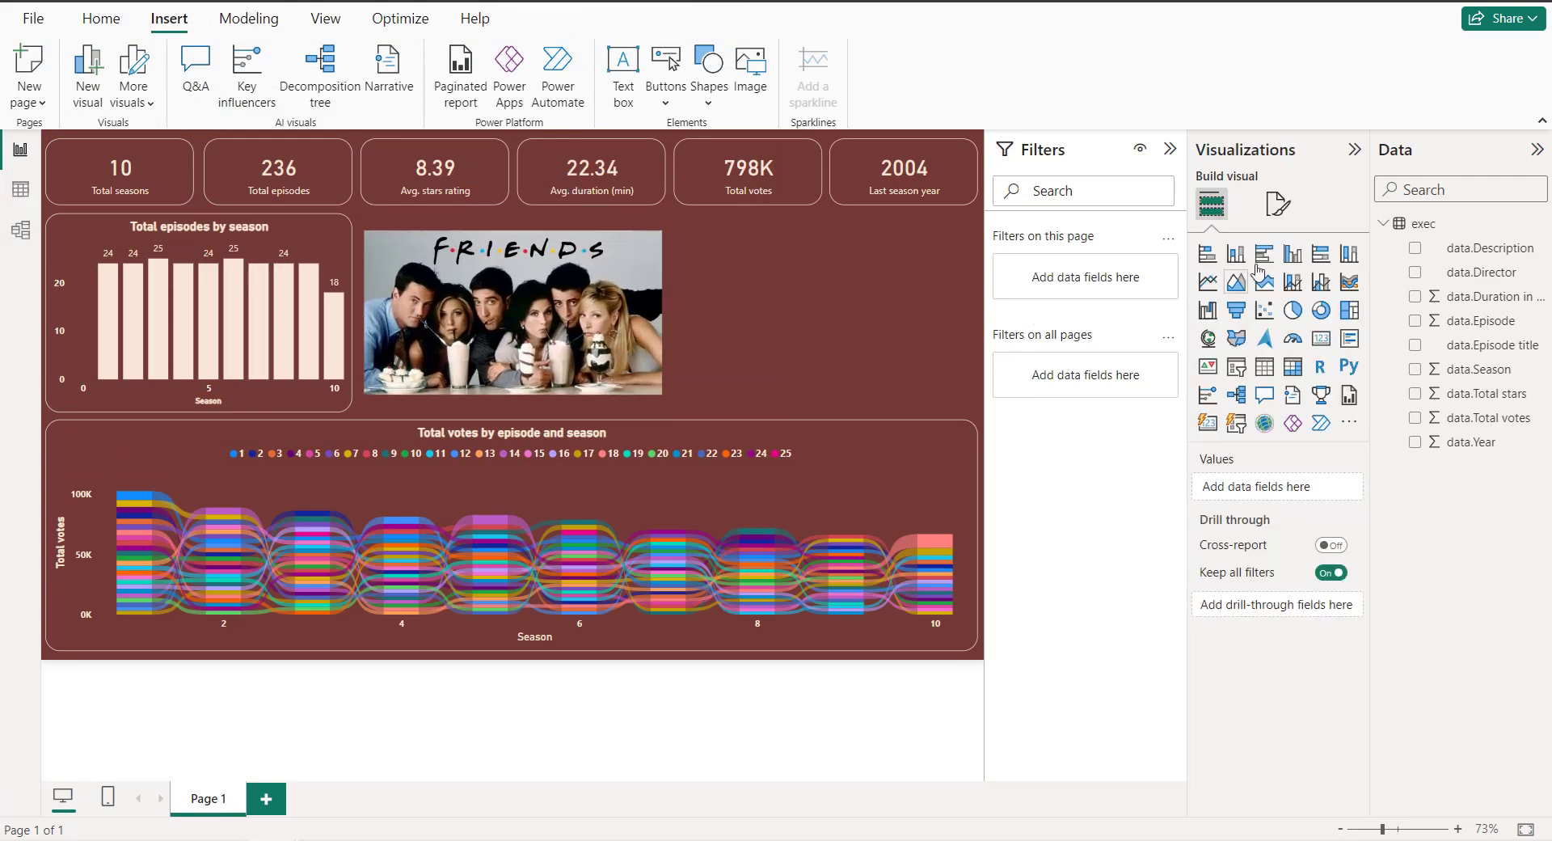
Step: Set the Friends image's scaling style to Fit
left_click(632, 235)
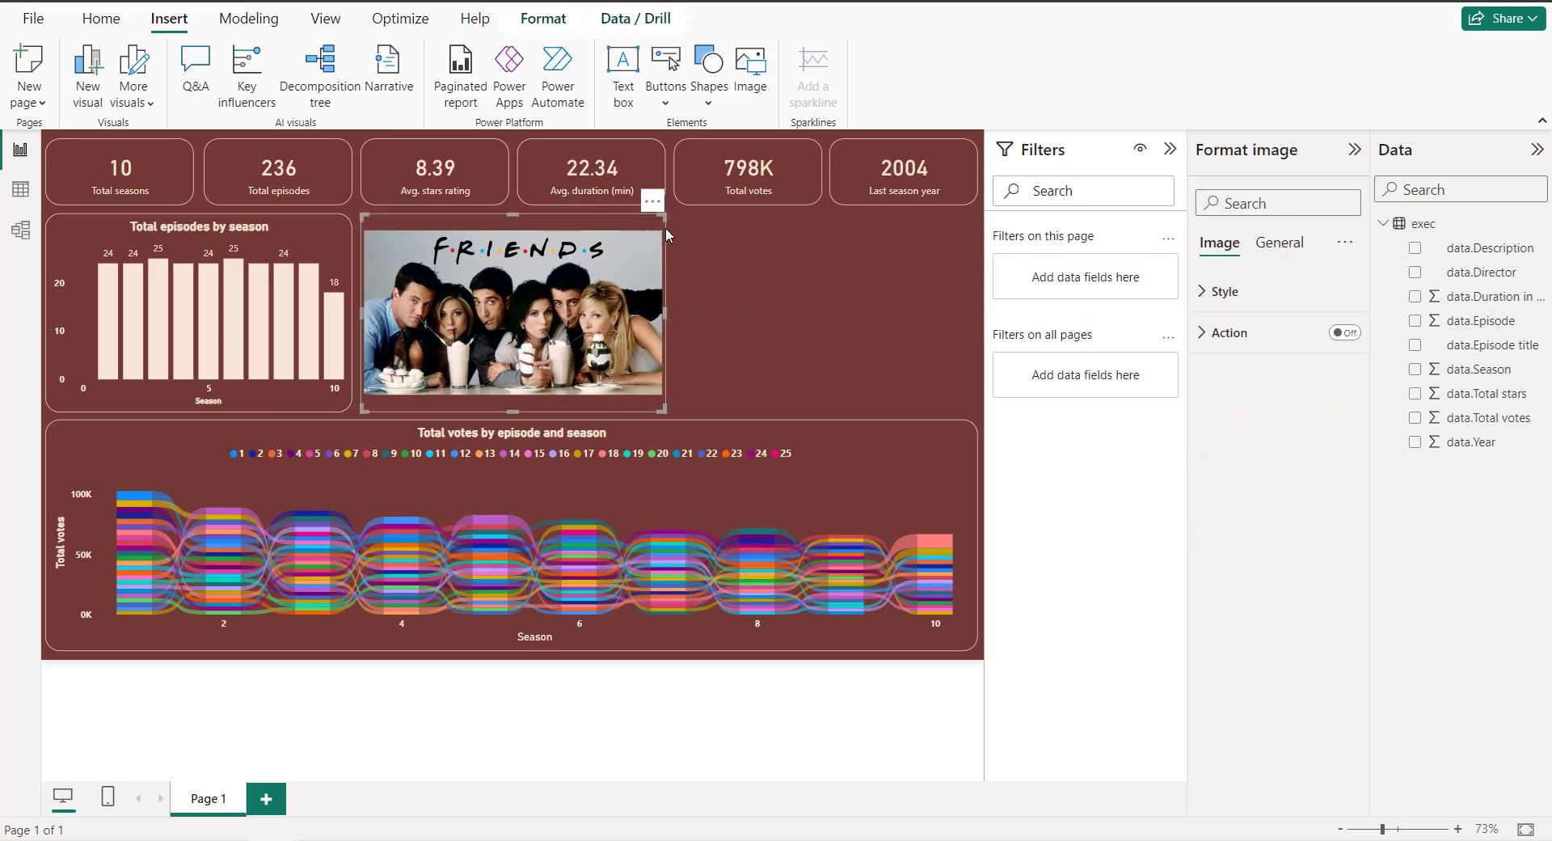
left_click(1239, 294)
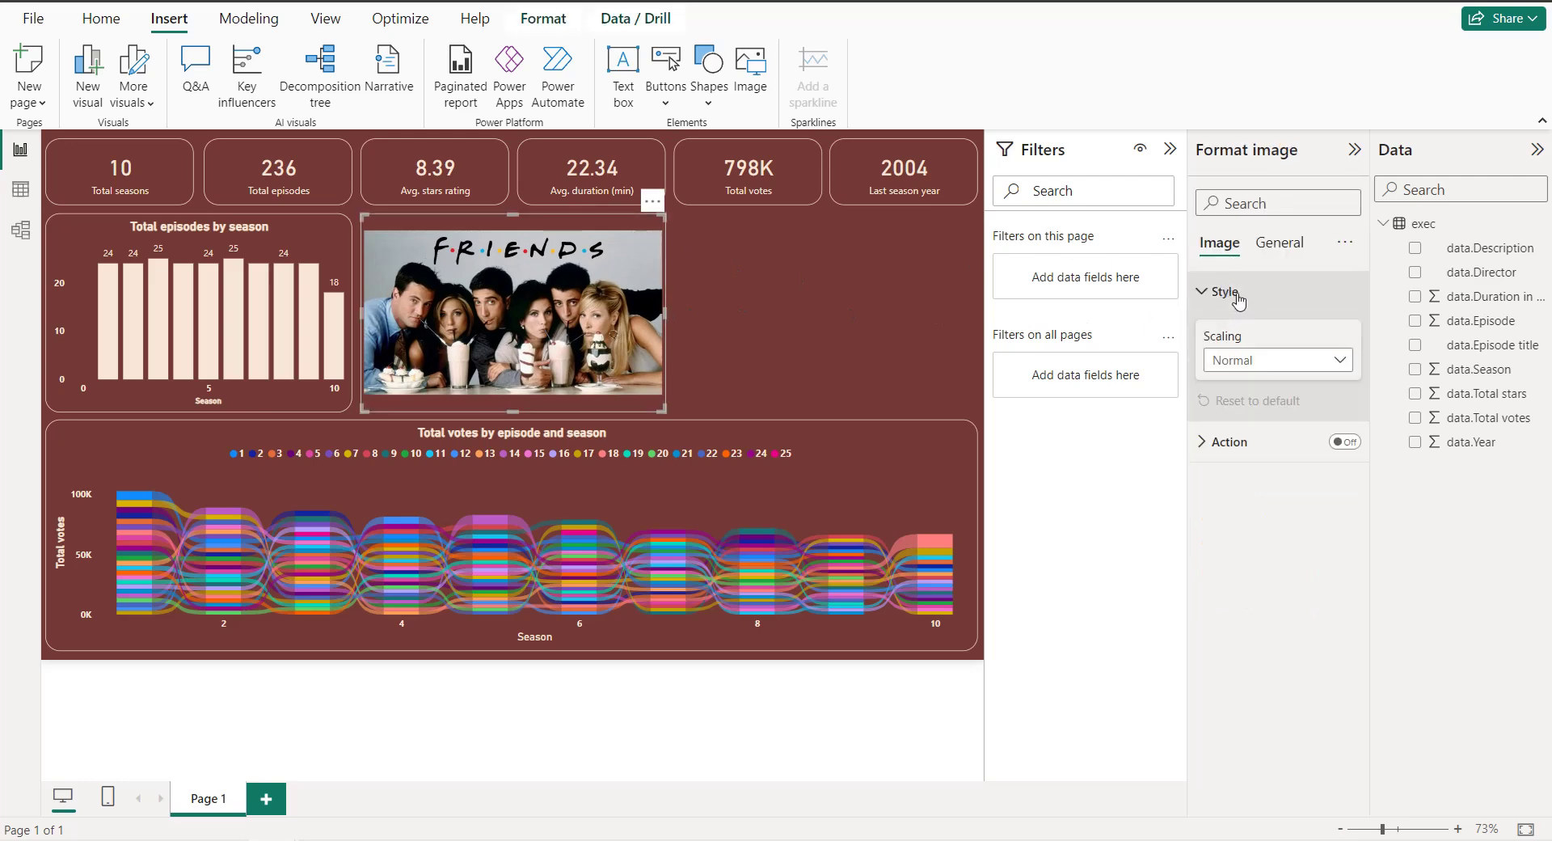
left_click(1242, 360)
left_click(1232, 409)
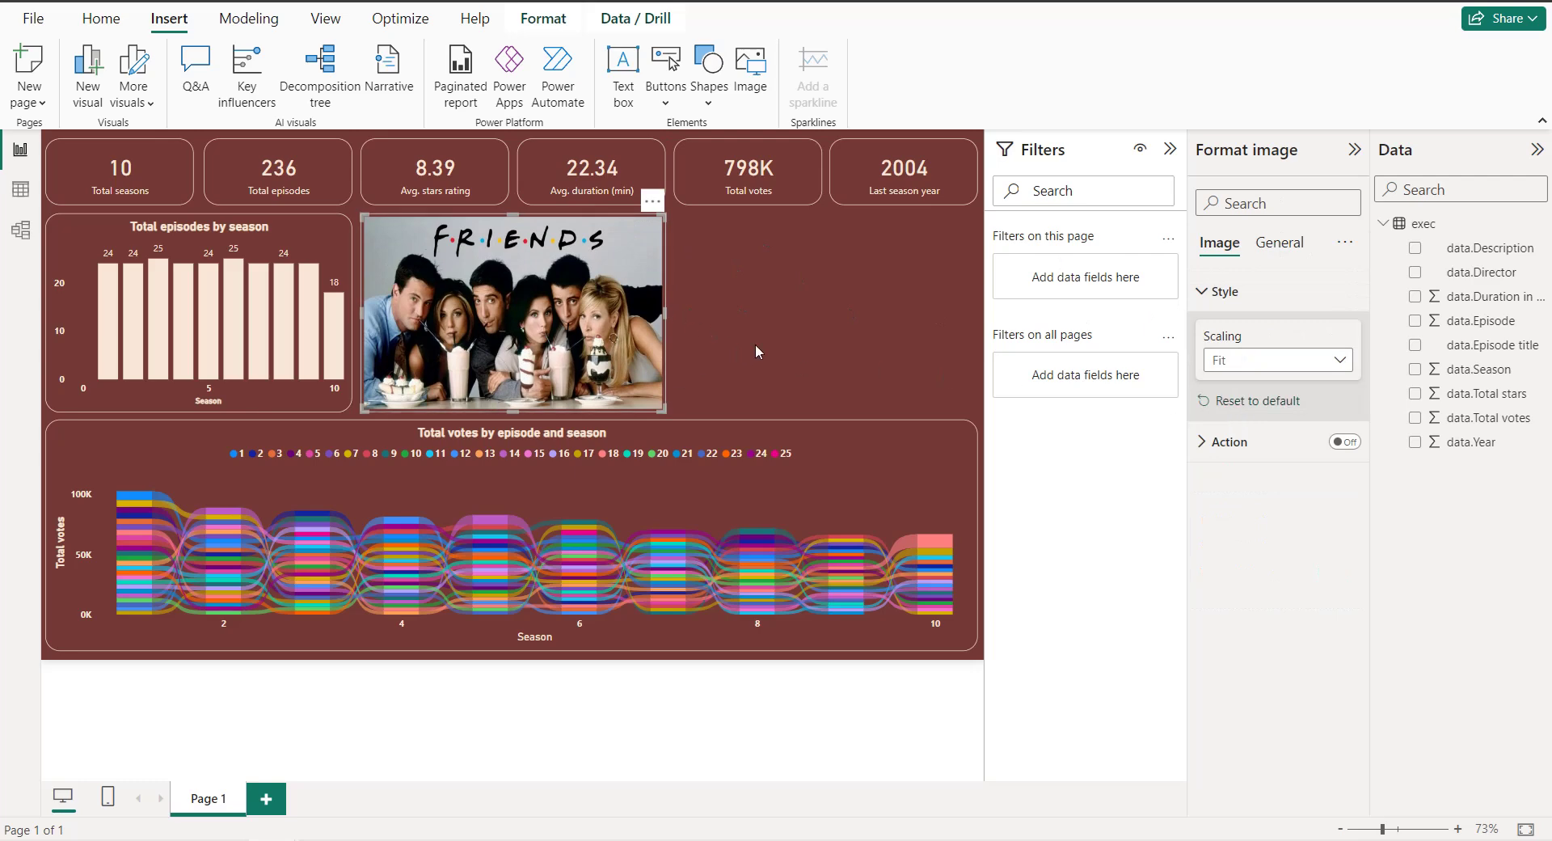
left_click(729, 333)
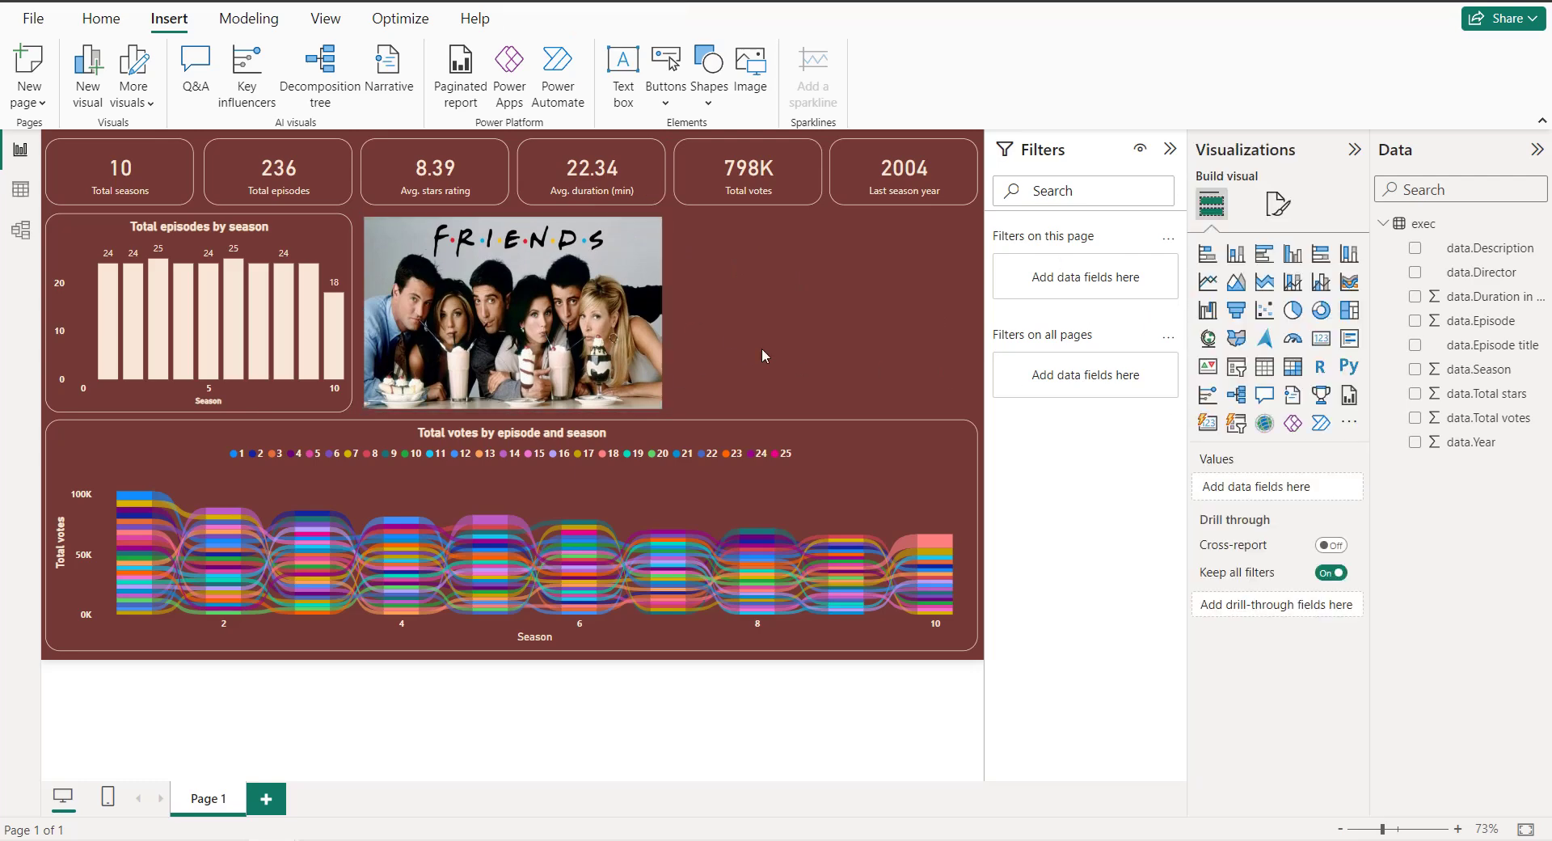
Step: Search the visuals gallery for "box" and add the Box and Whisker chart by MAQ Software to the report
left_click(1349, 424)
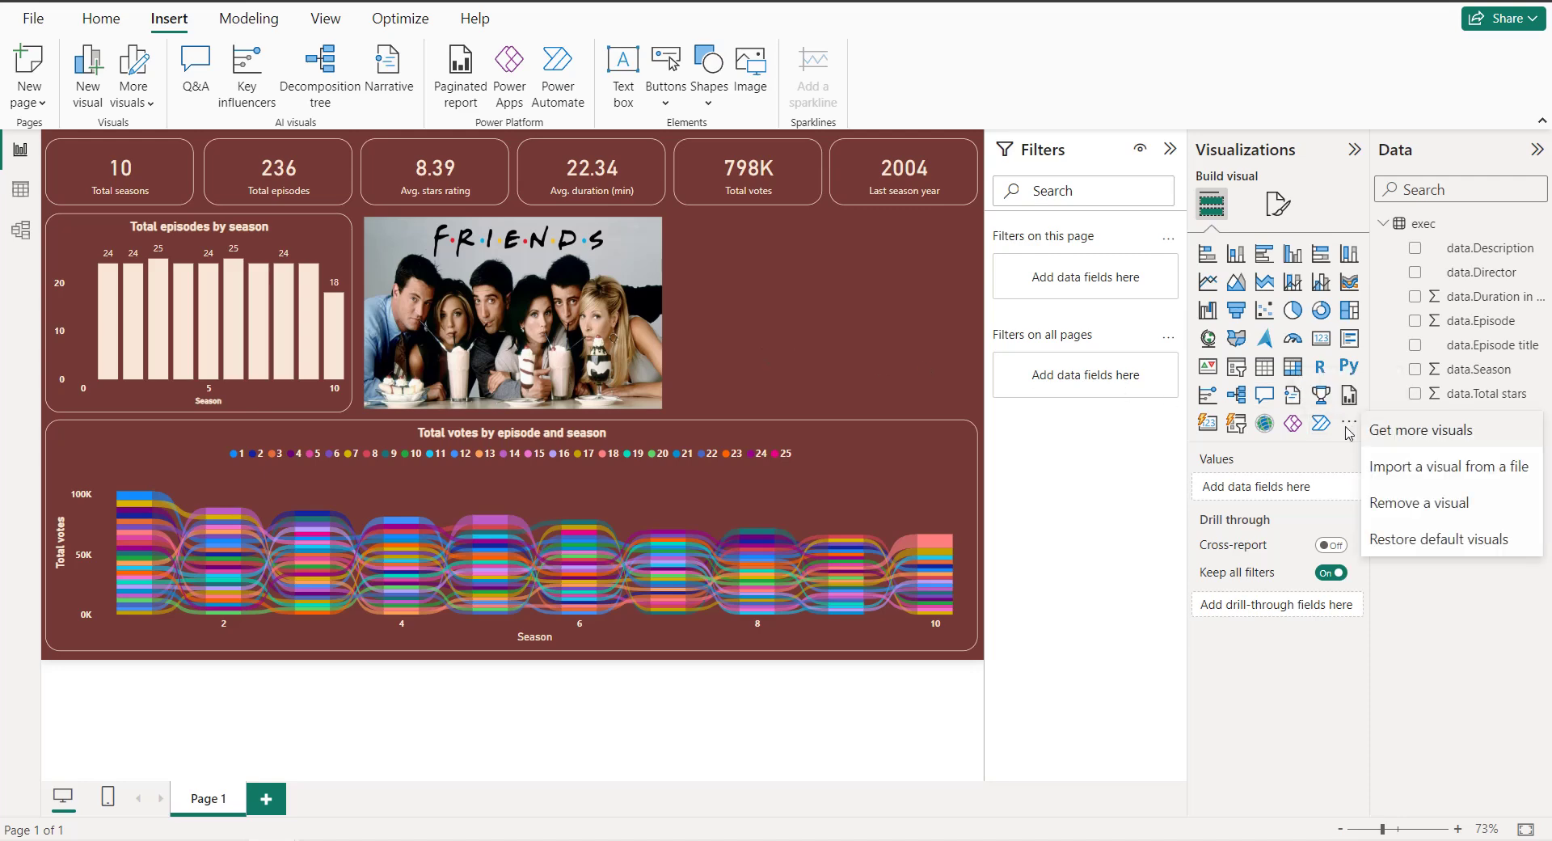
left_click(1371, 431)
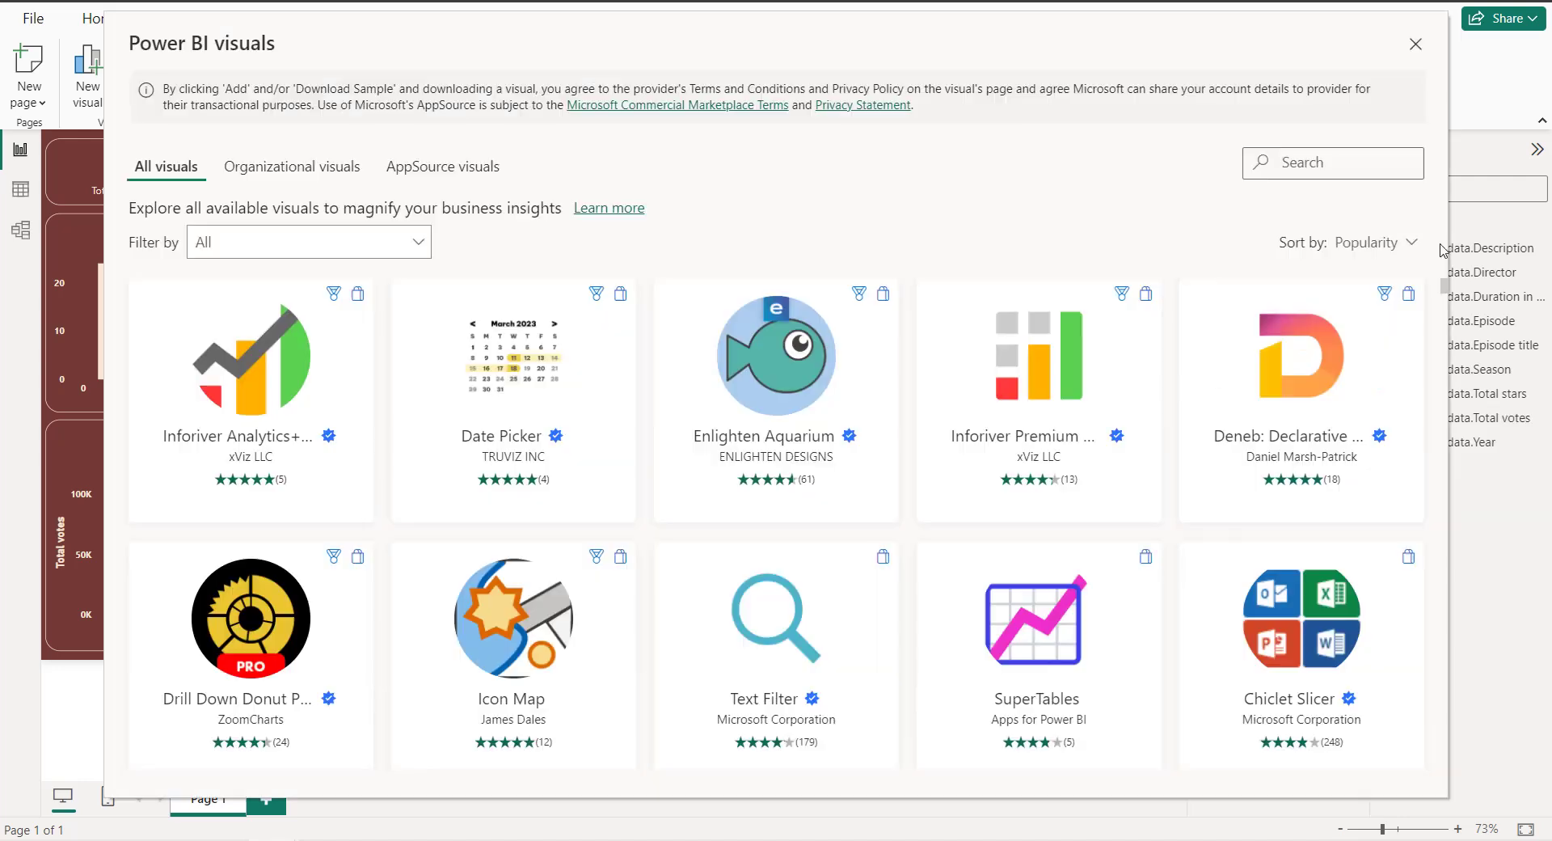
left_click(1300, 163)
type("box")
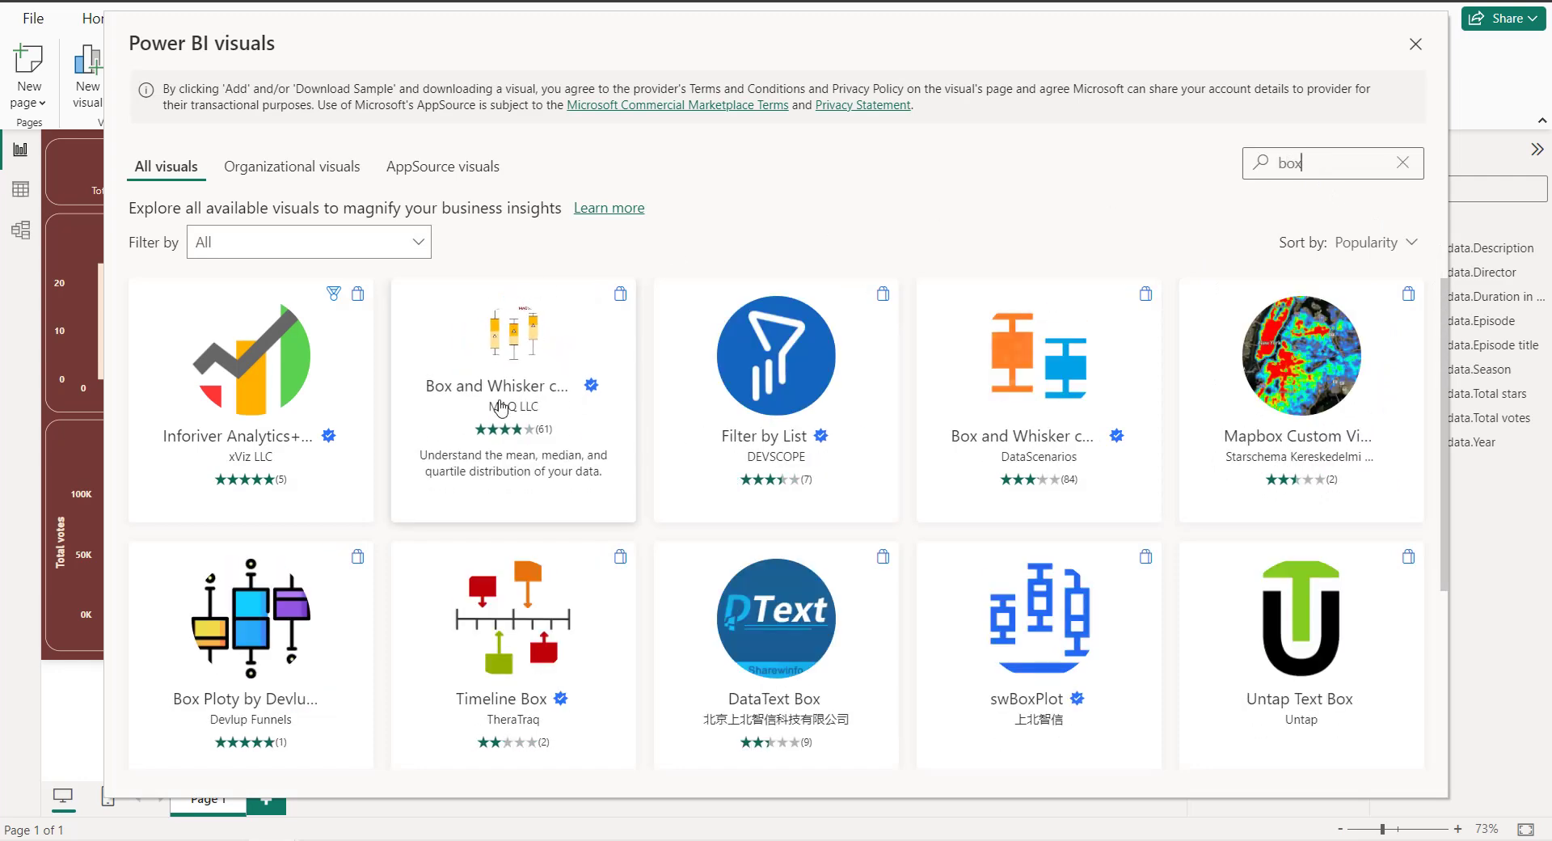
left_click(500, 406)
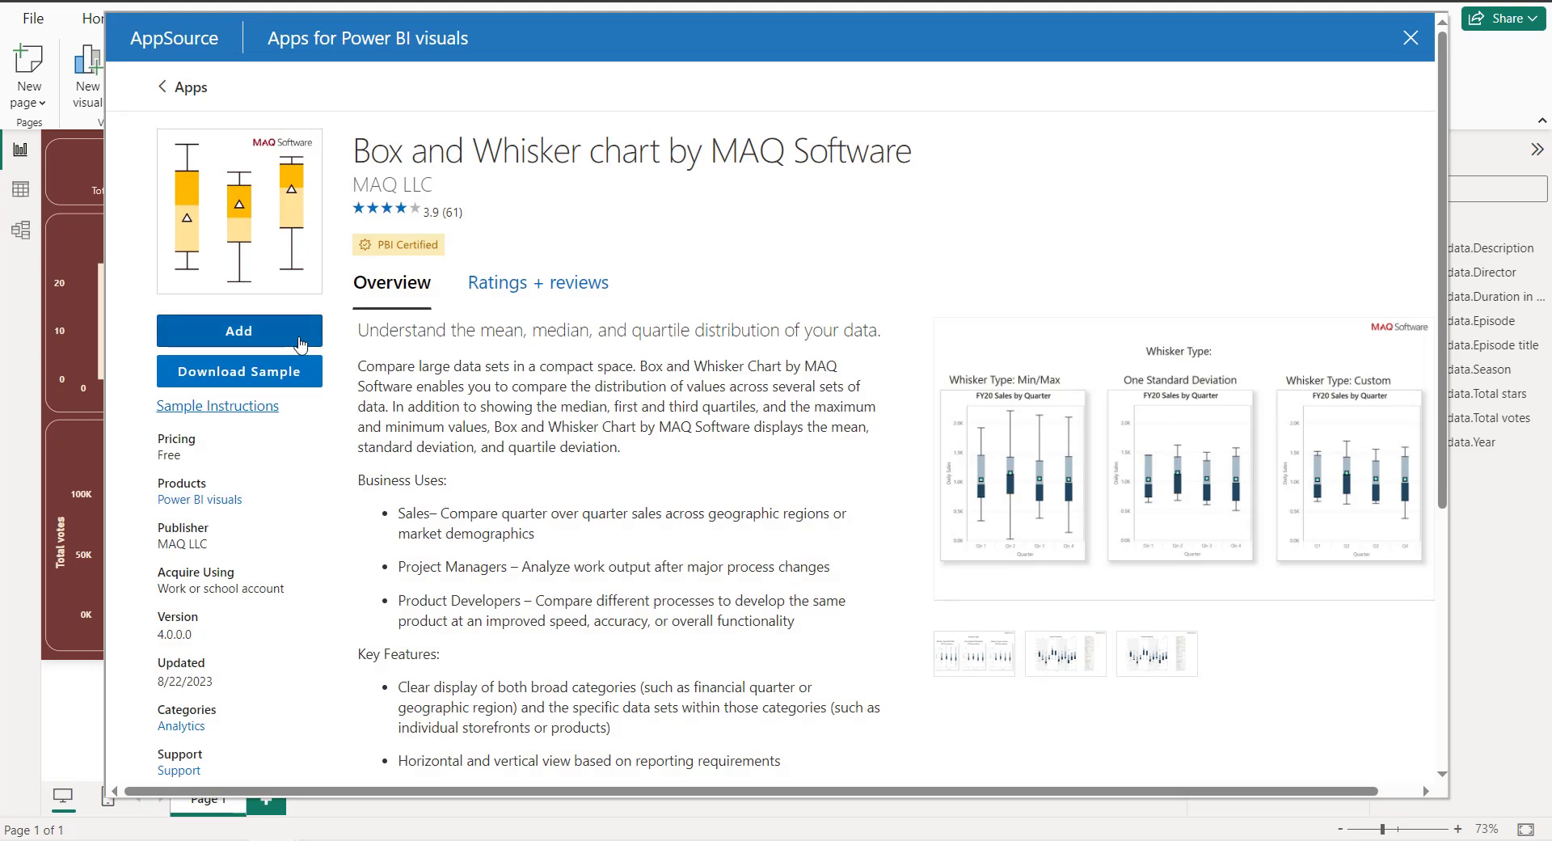
left_click(300, 345)
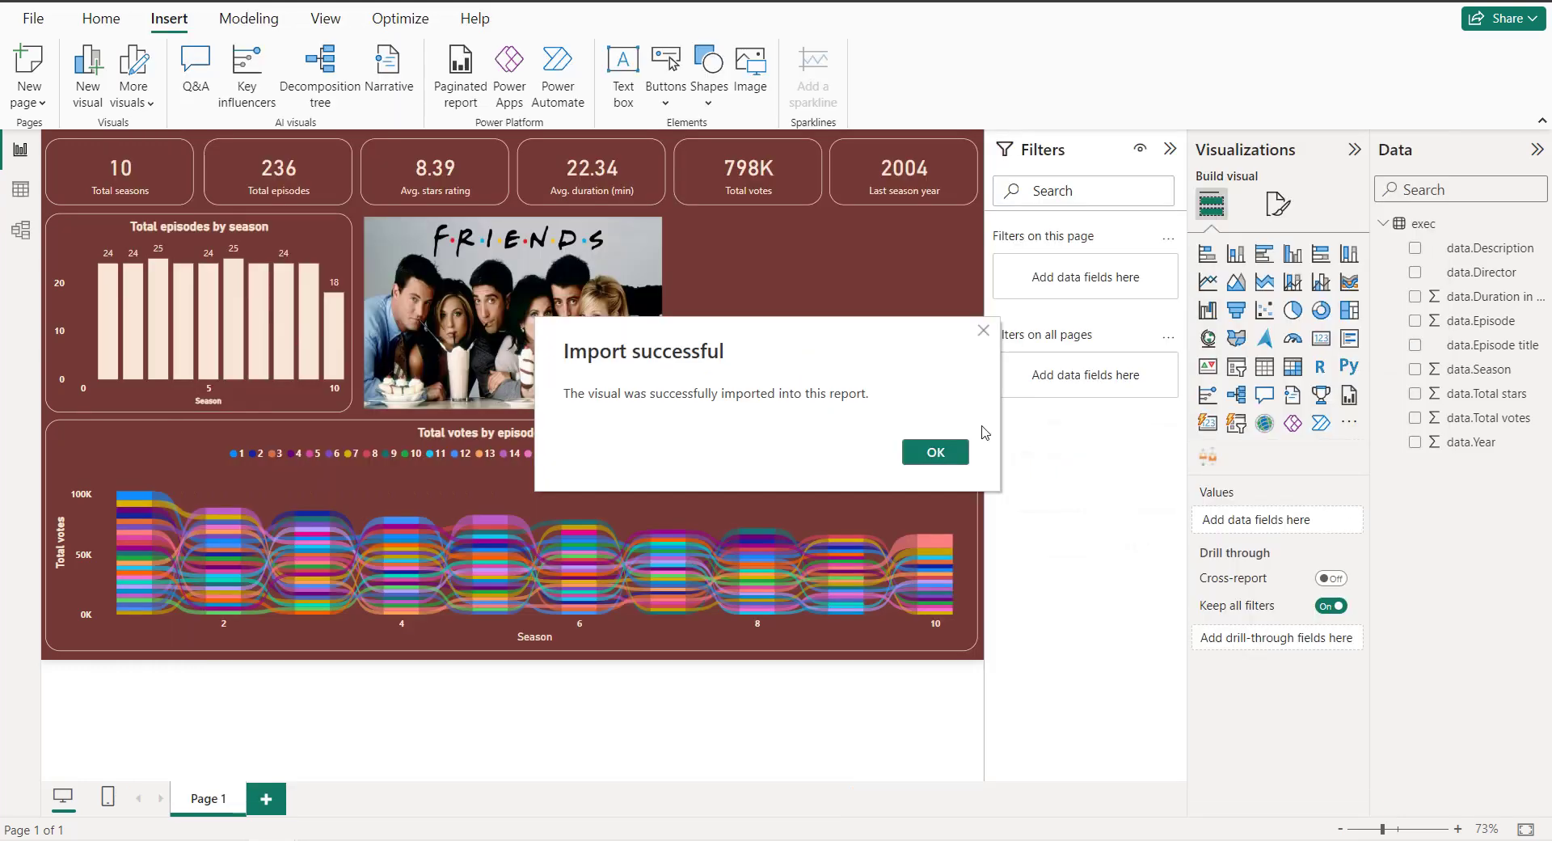
left_click(938, 452)
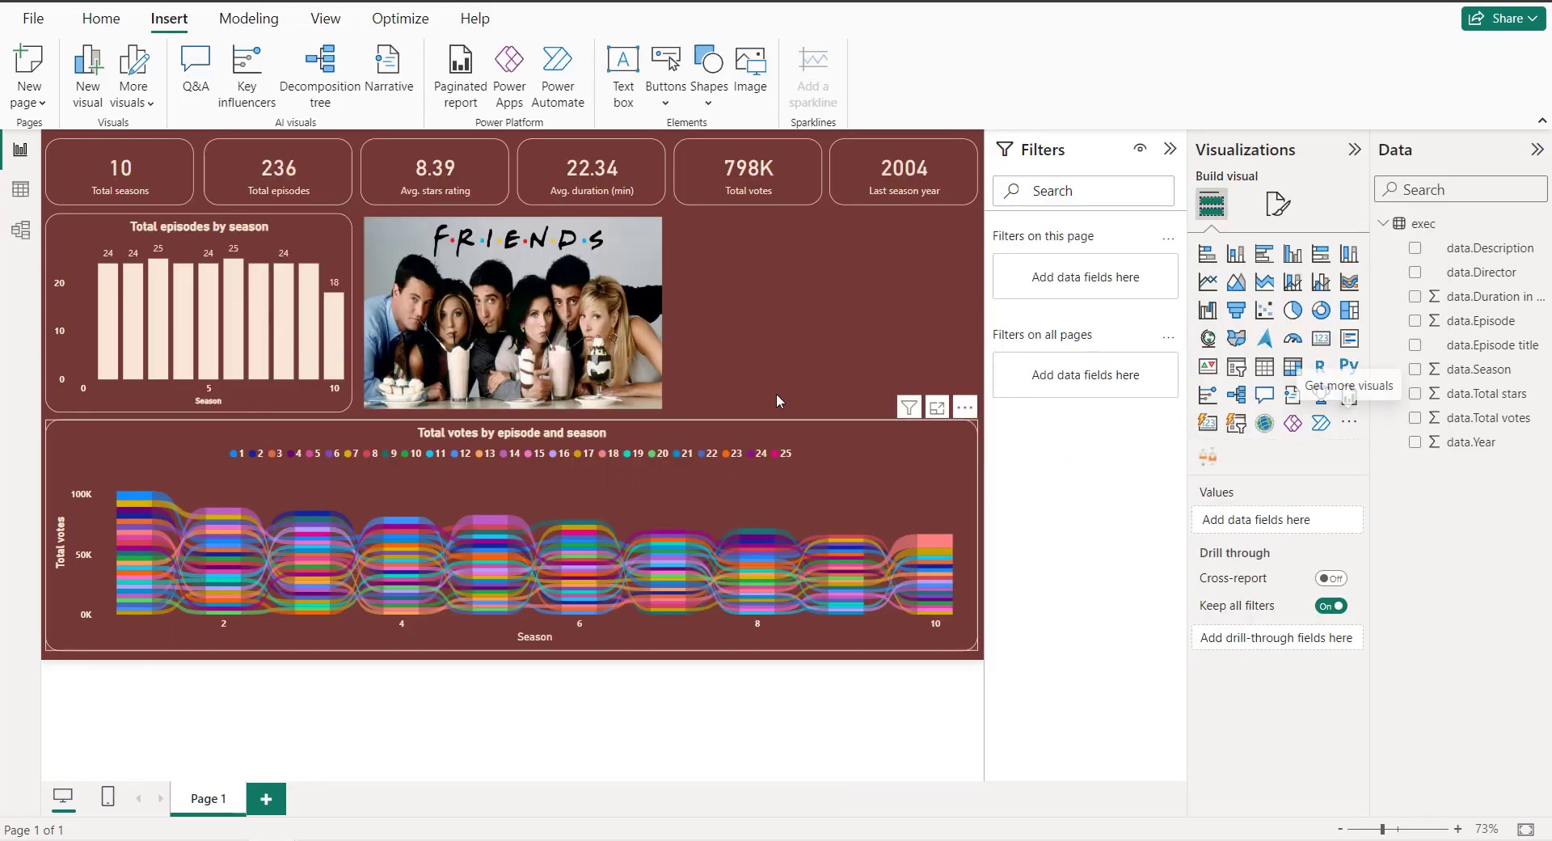
Step: Duplicate the total seasons card, fit the copy into the empty area beside the Friends image, and convert it to a Box and Whisker chart
left_click(190, 181)
key("ctrl+c")
key("ctrl+v")
left_click_drag(223, 181, 974, 414)
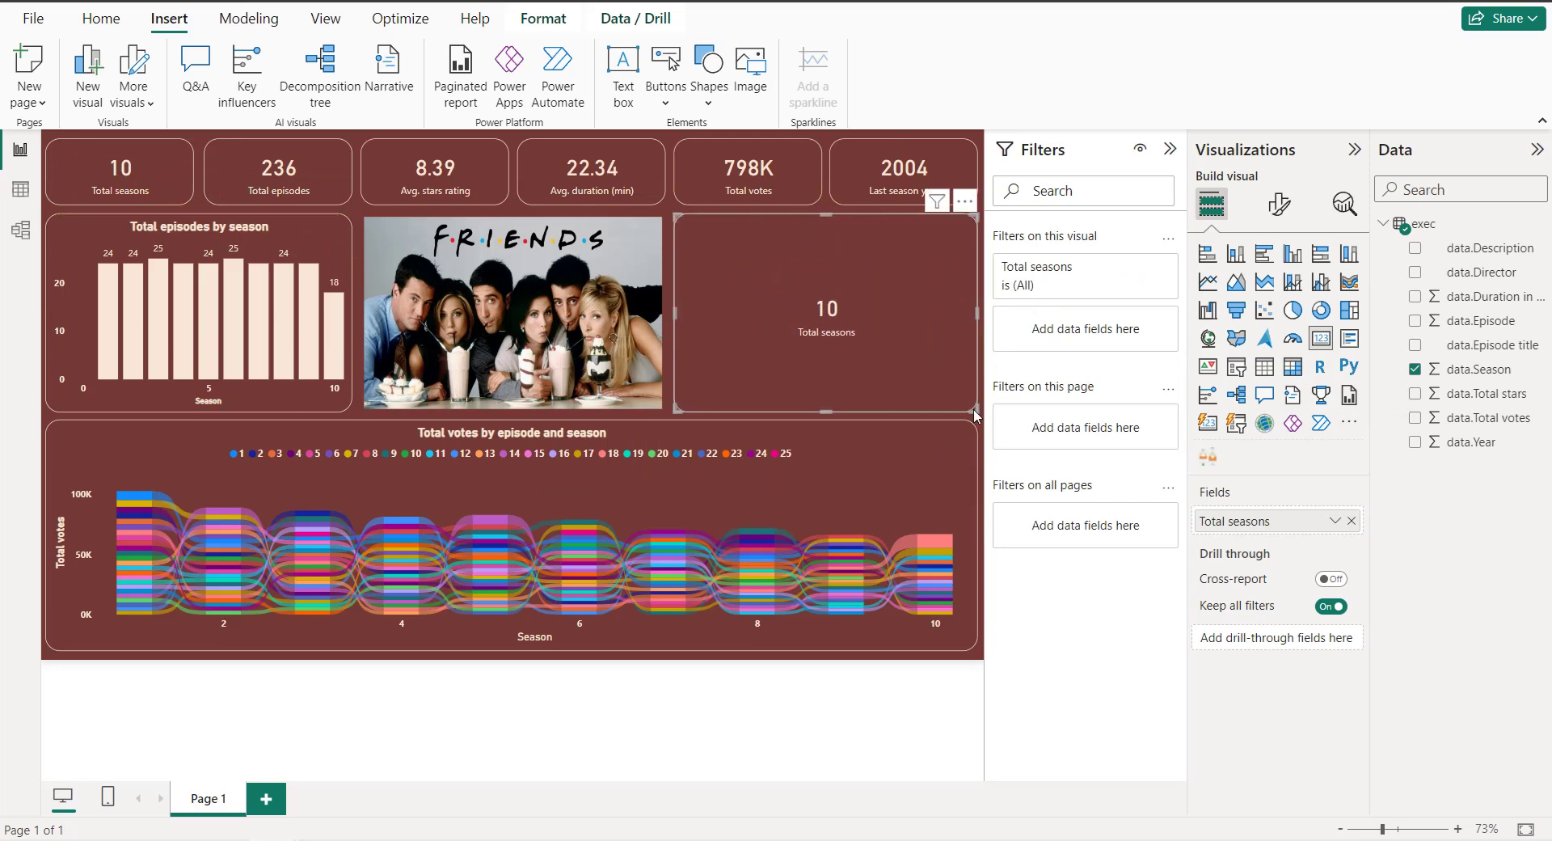
left_click(1205, 459)
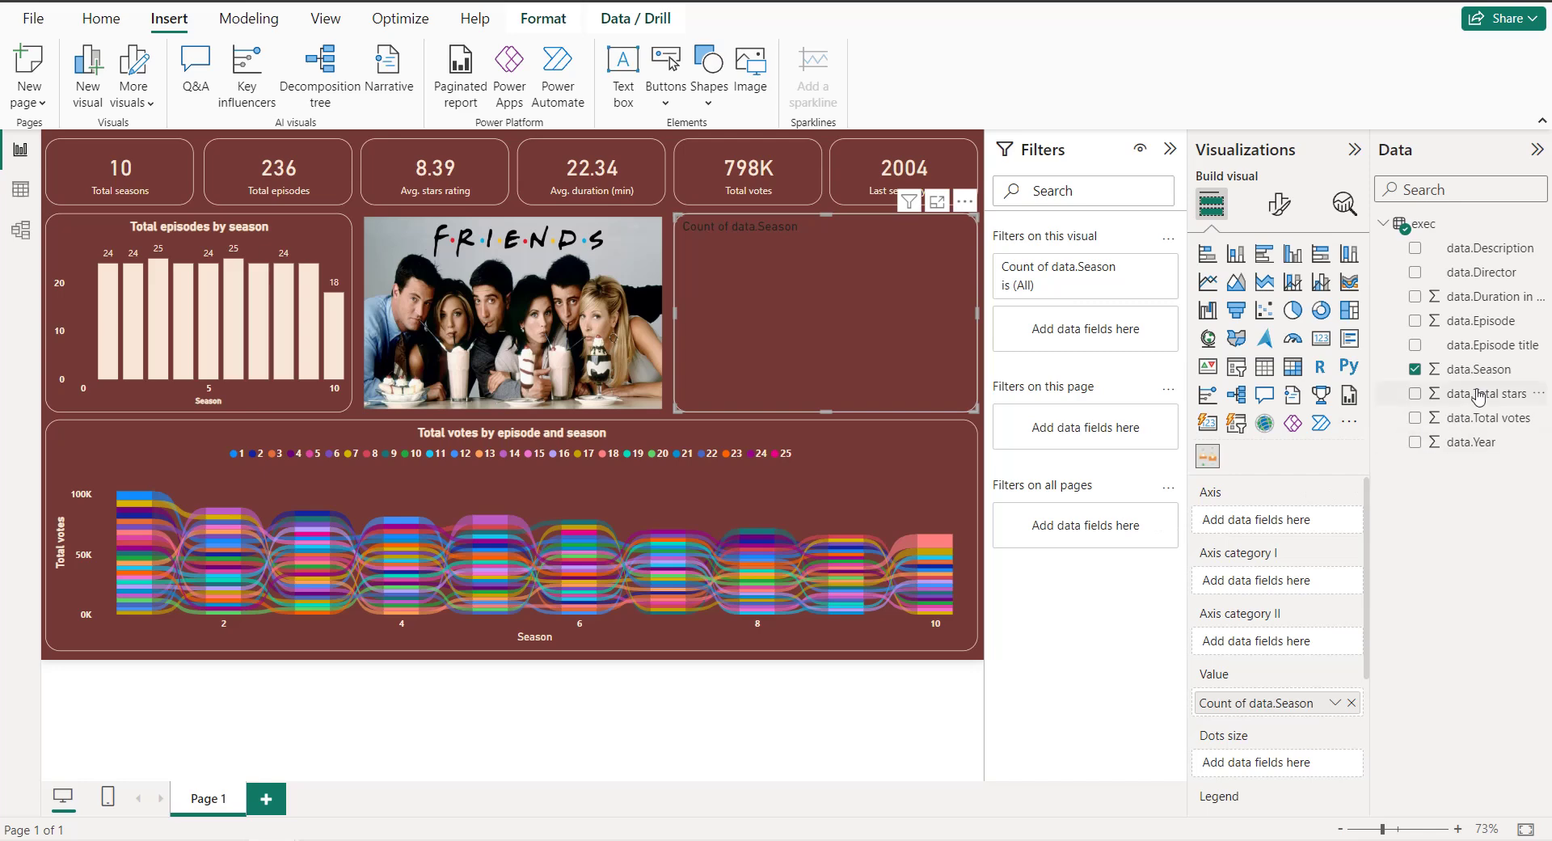
Step: Assign data.Total stars to the box chart's axis and value in place of the season count, and data.Season to Axis category I
left_click_drag(1477, 395, 1283, 527)
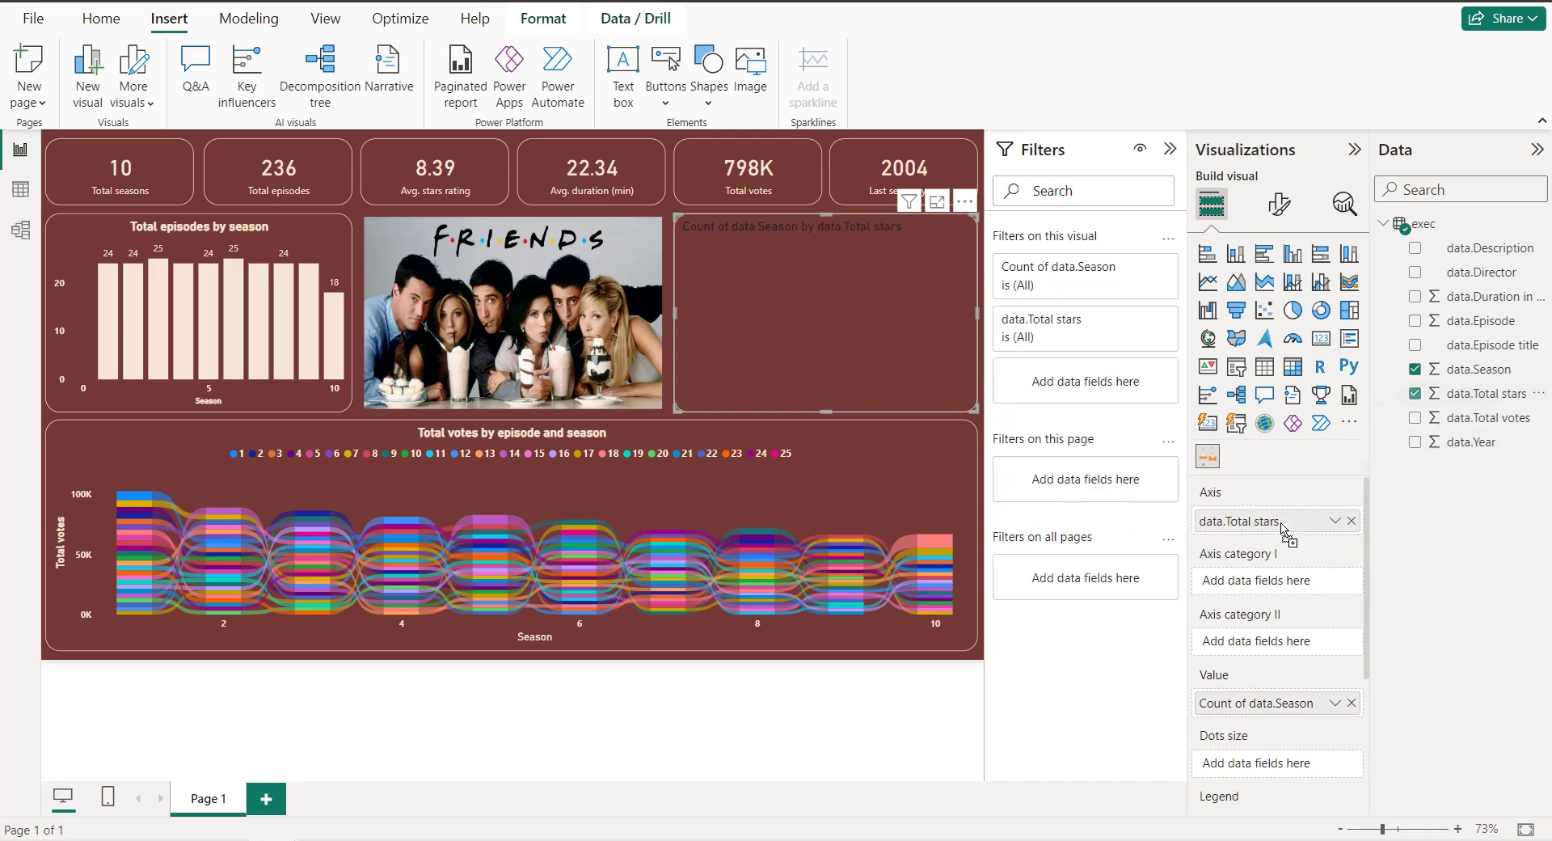
left_click(1350, 704)
left_click_drag(1475, 401, 1257, 703)
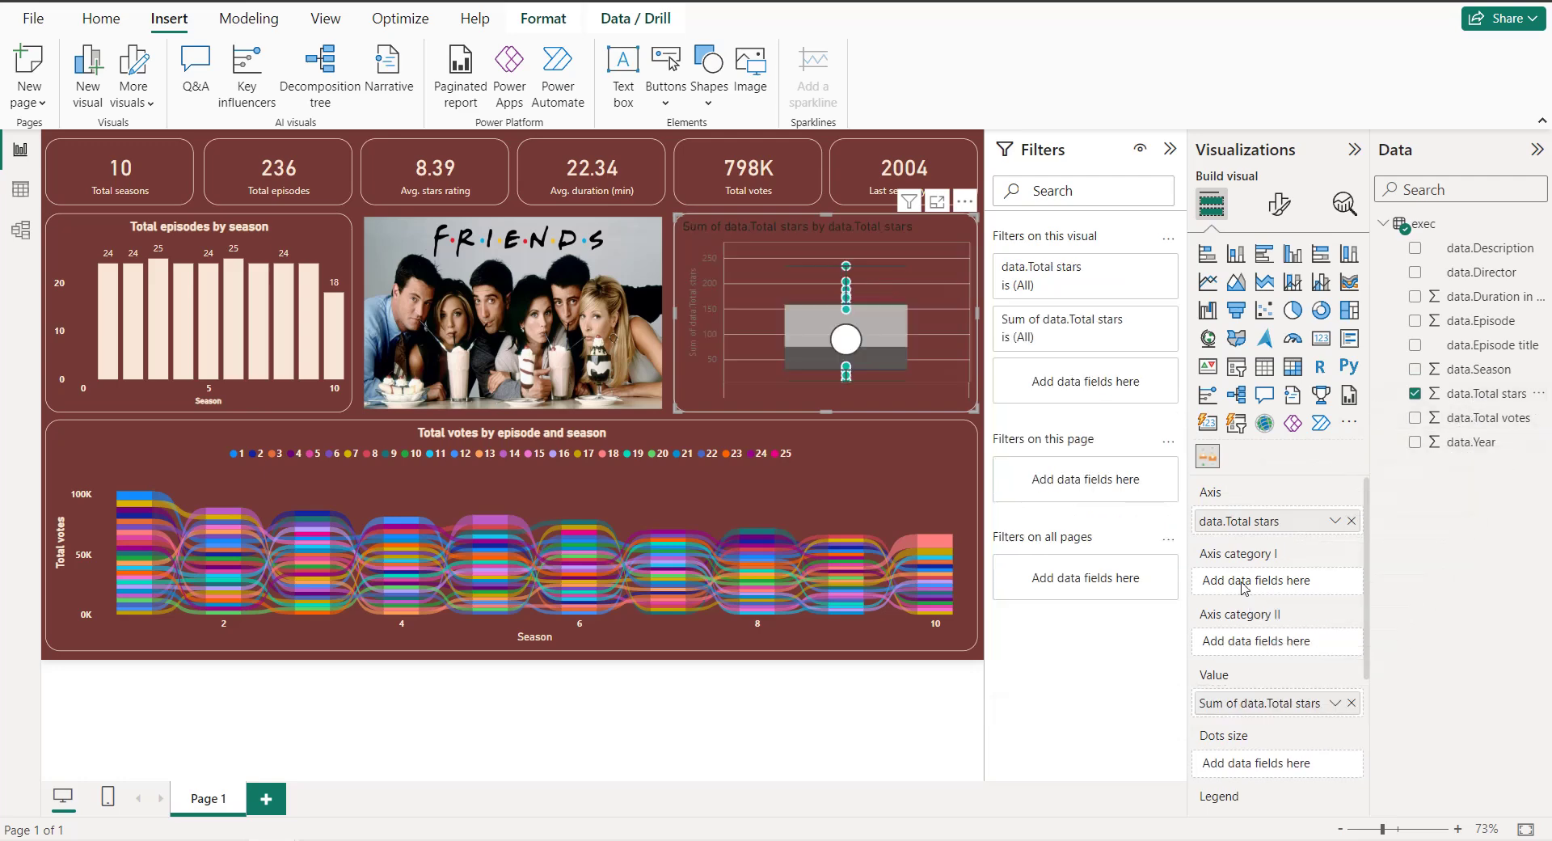
left_click_drag(1475, 370, 1271, 579)
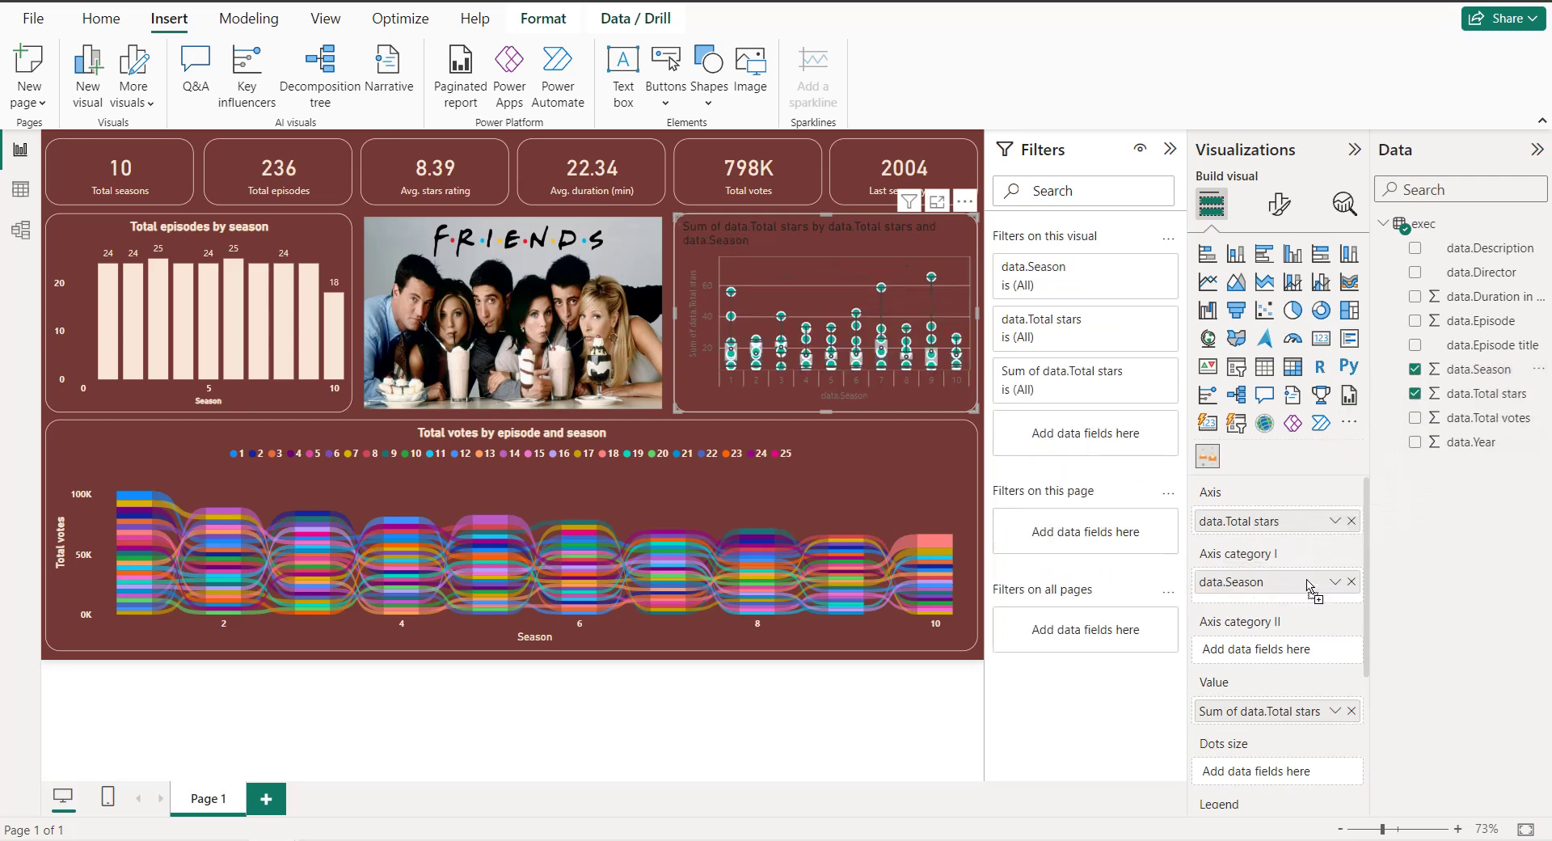
Step: Turn off the axis grid lines and axis ticks of the box-and-whisker chart
left_click(1274, 209)
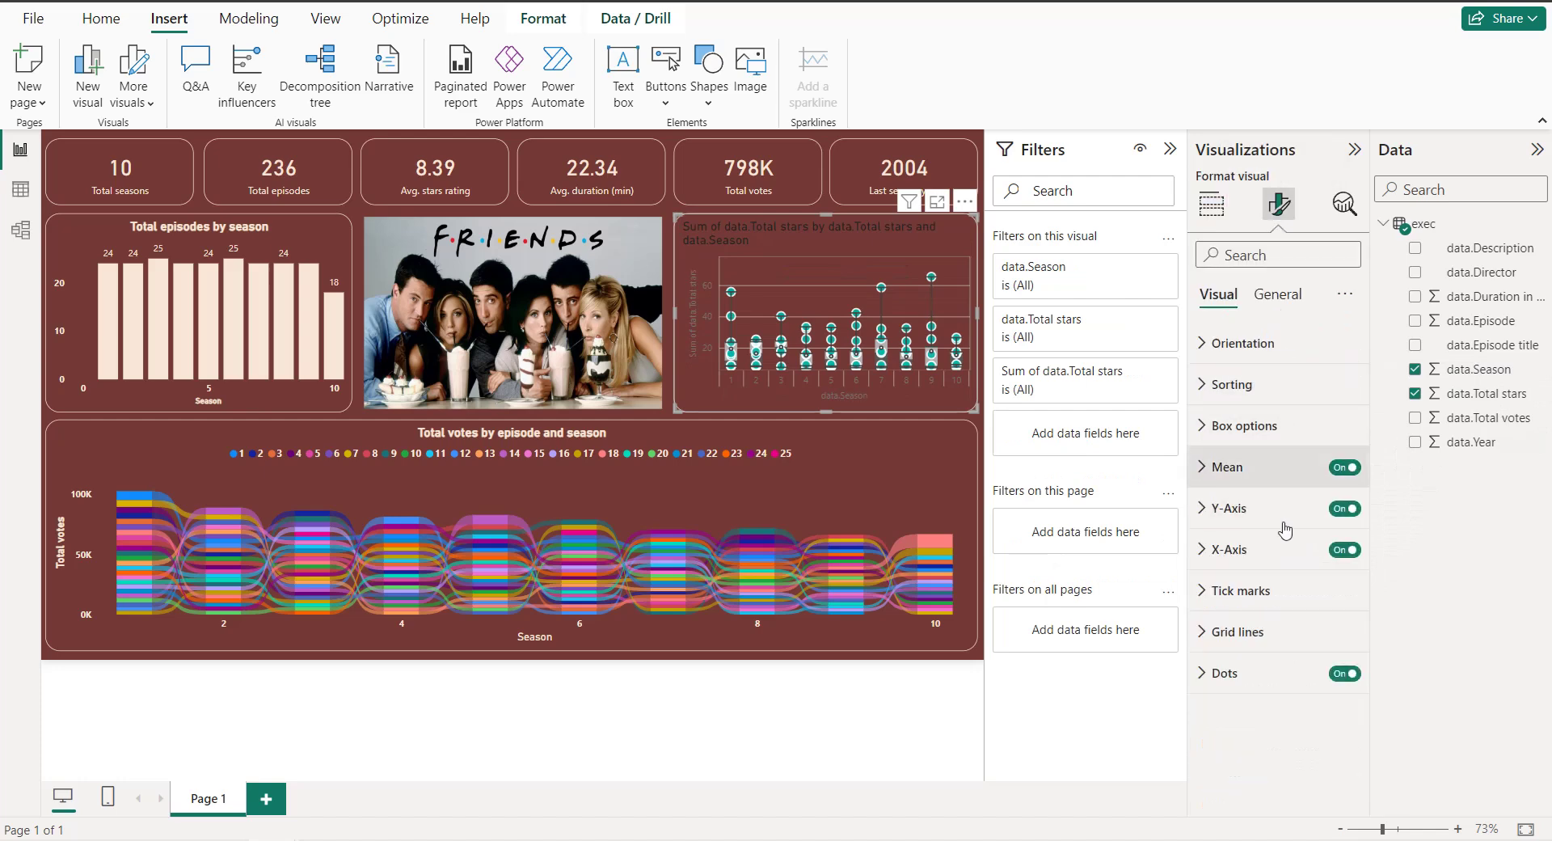
left_click(1286, 635)
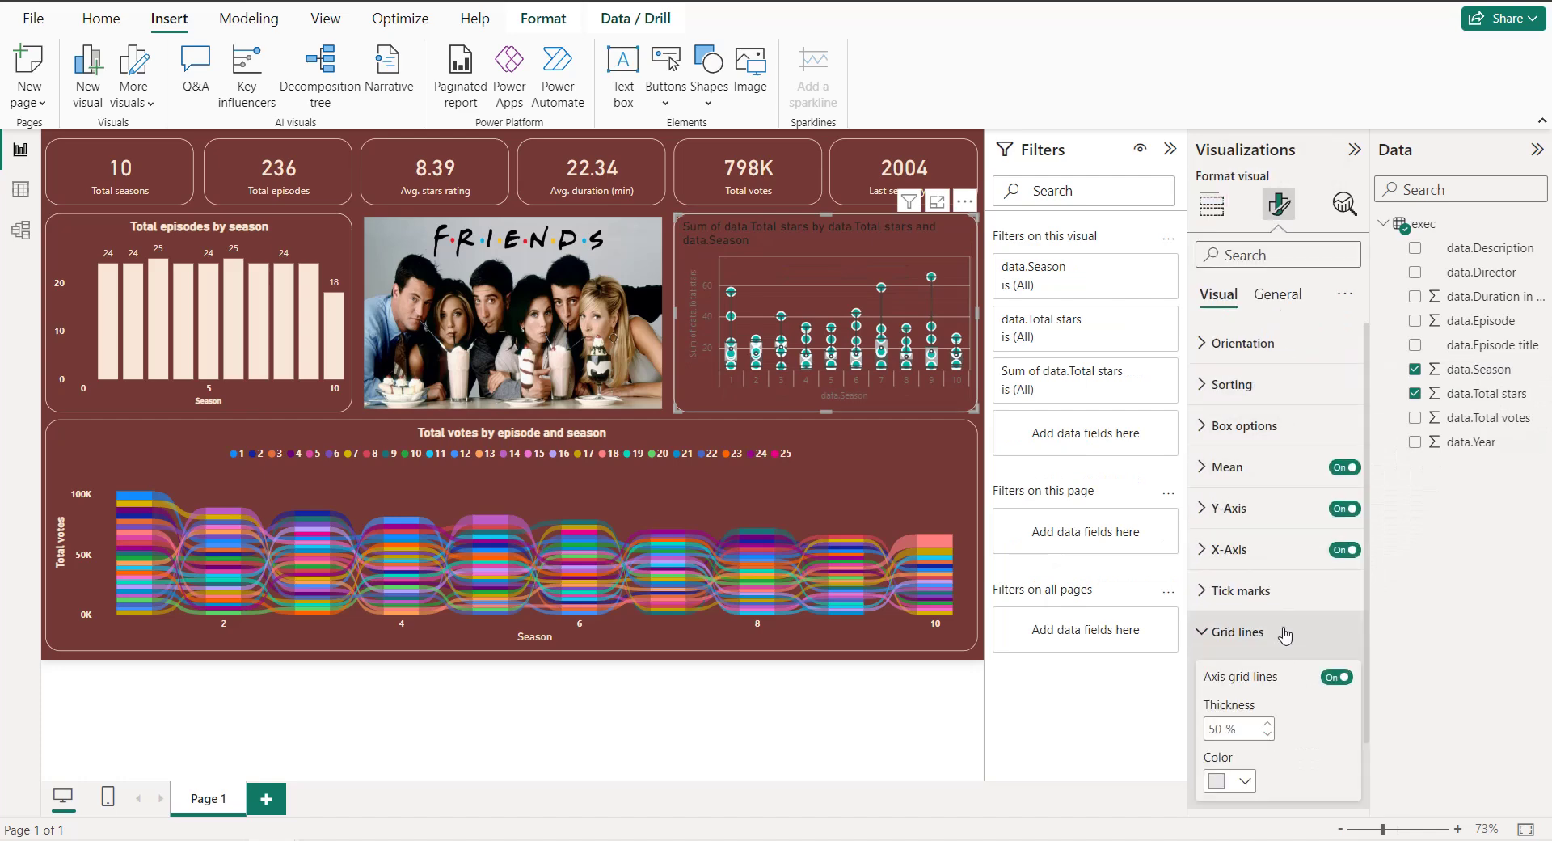
scroll(1285, 635, "down", 1)
left_click(1337, 610)
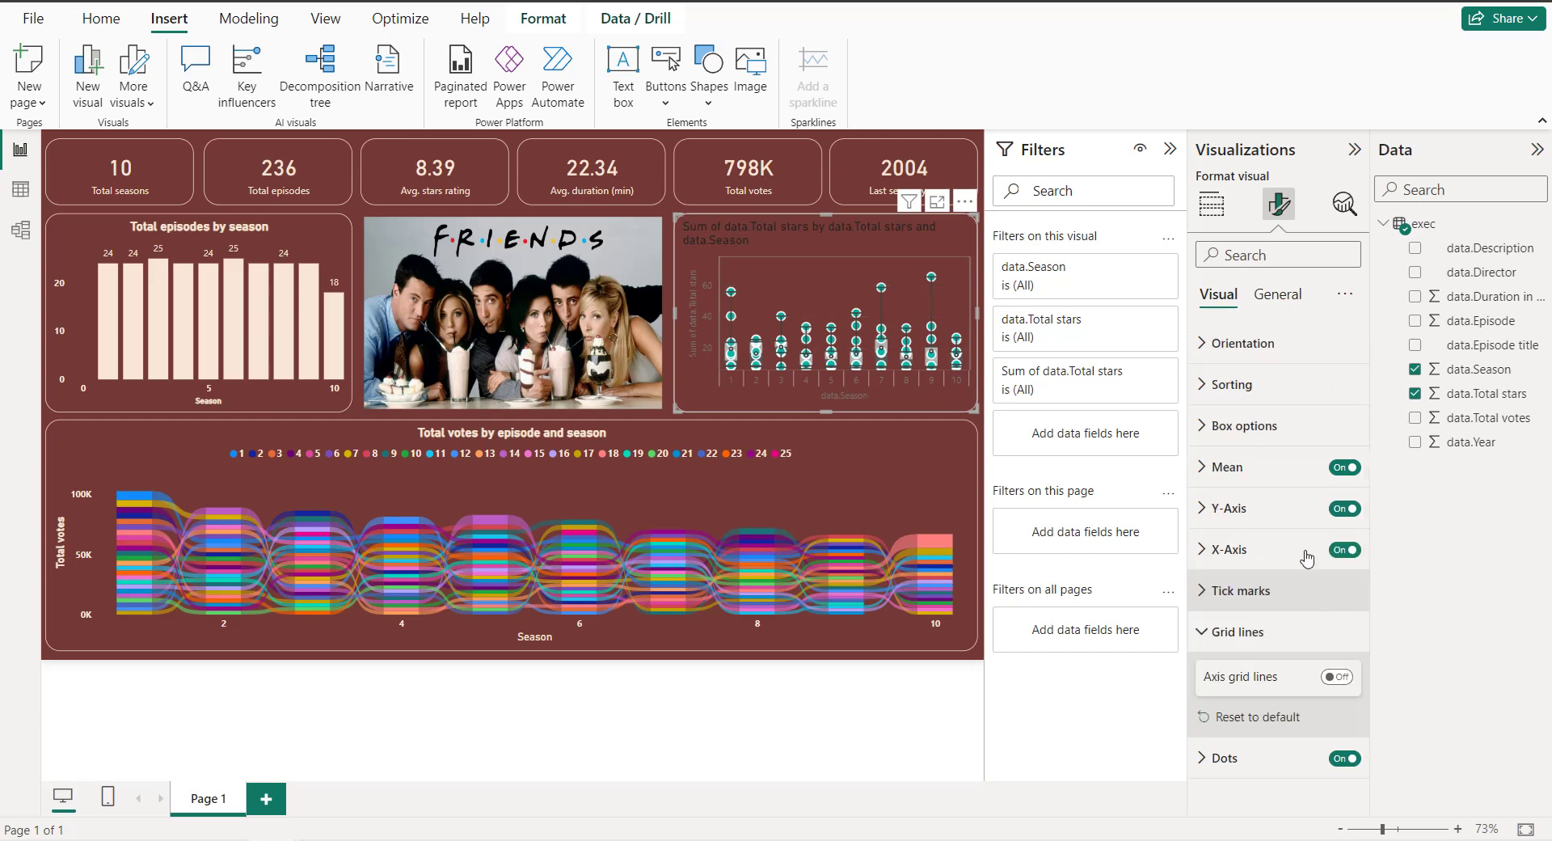
left_click(1280, 598)
left_click(1332, 635)
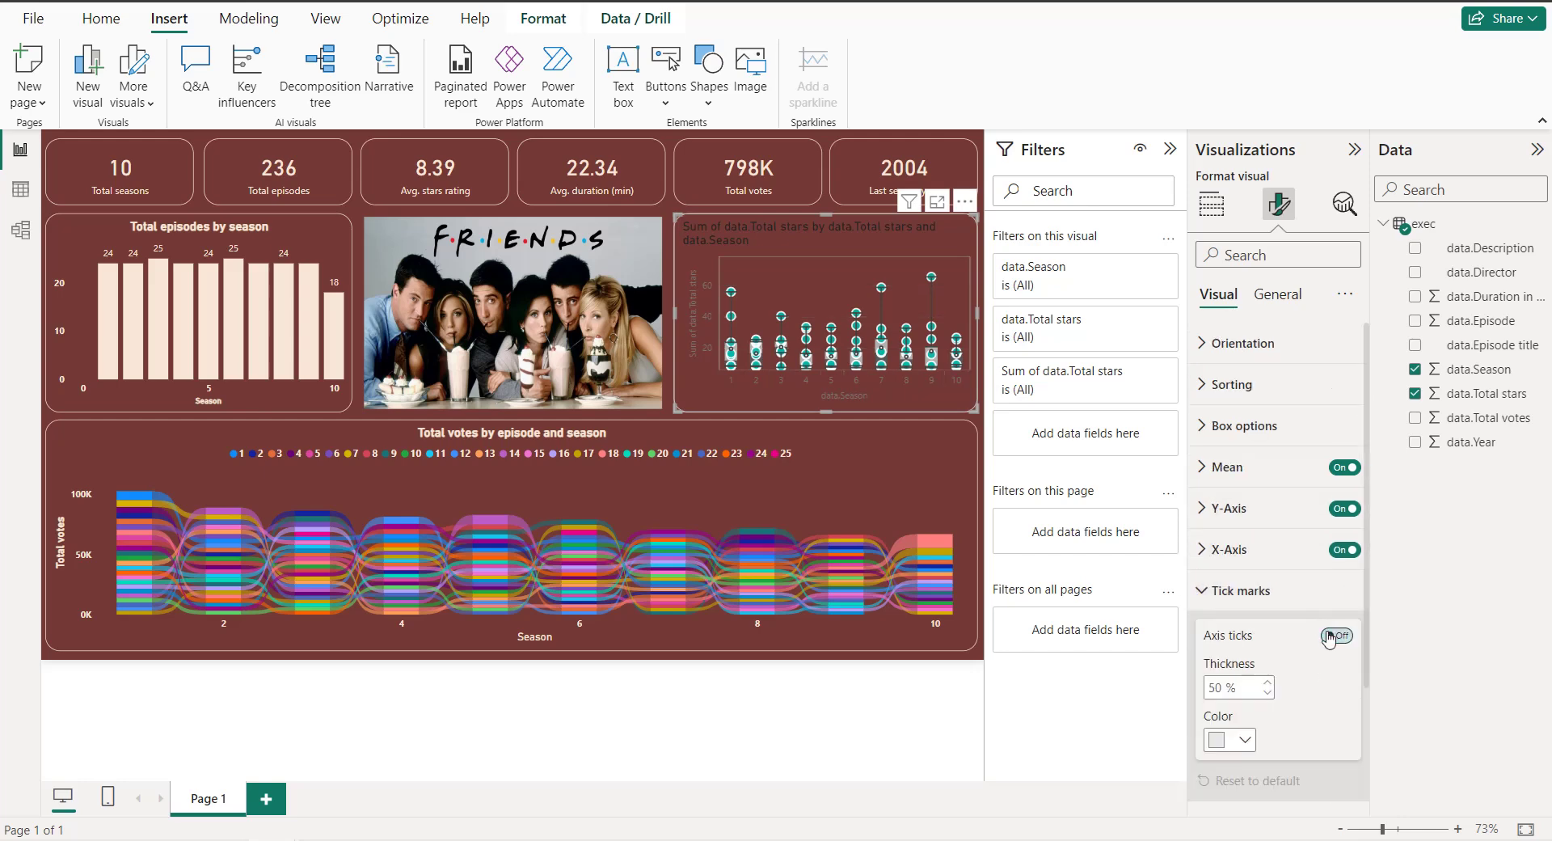
Step: Set the transparency of the box-and-whisker chart's dots to 100 %
scroll(1293, 557, "down", 2)
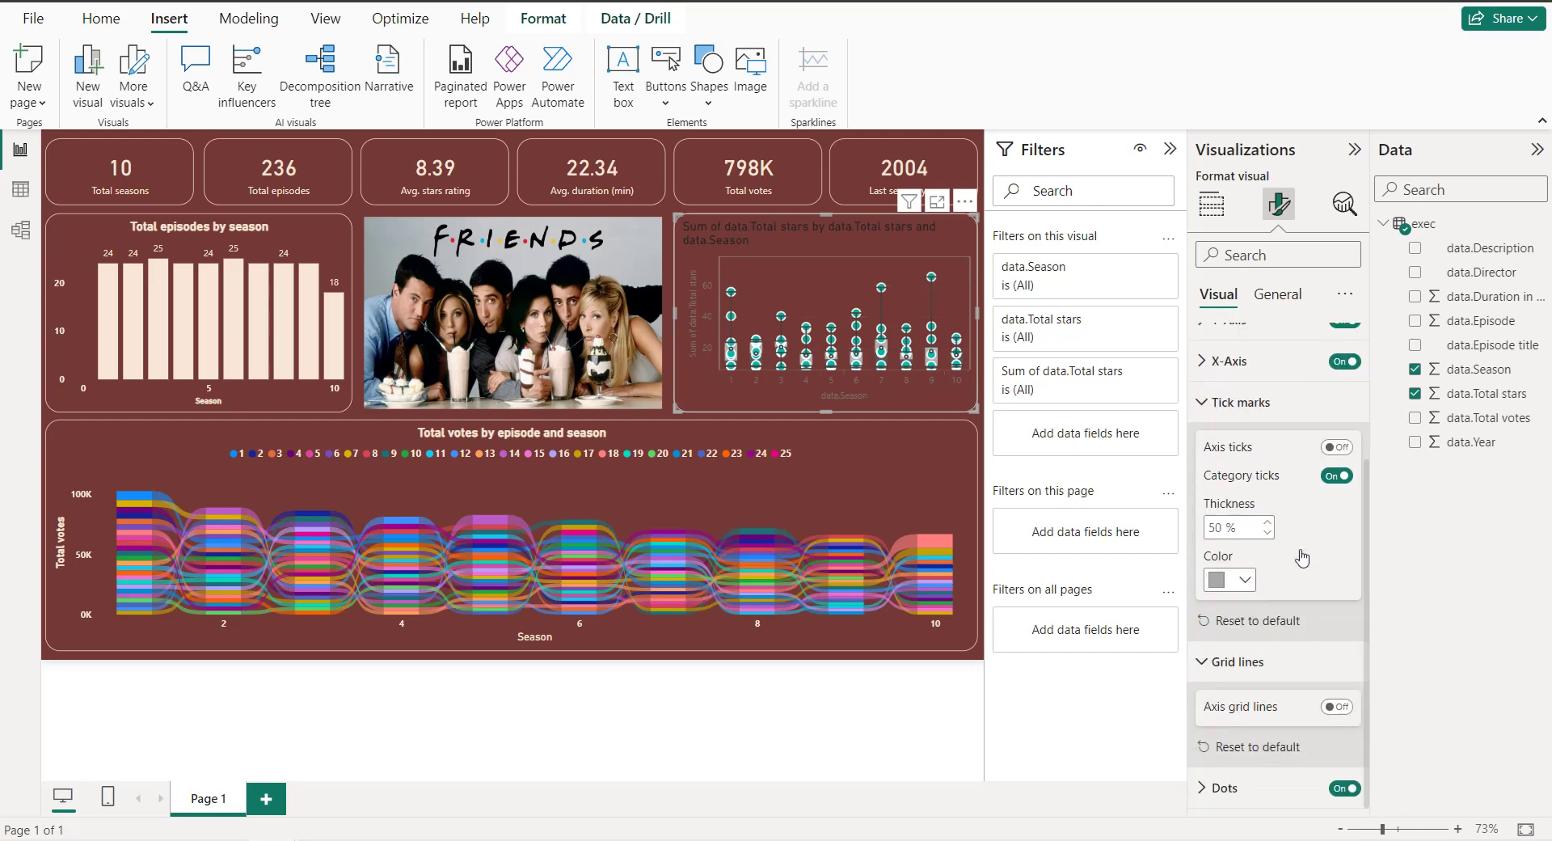
left_click(1286, 788)
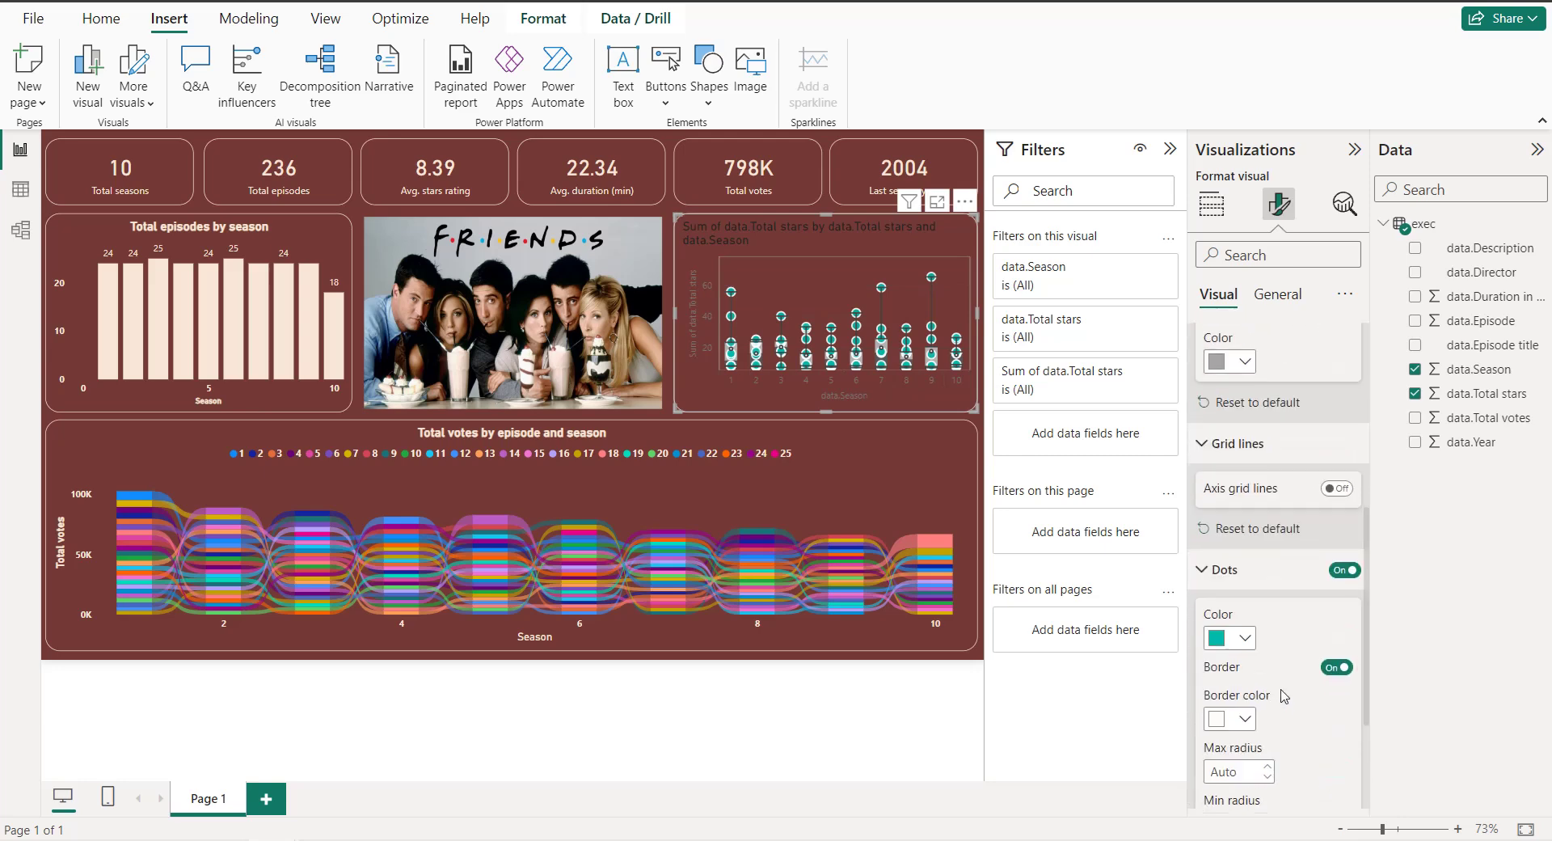
scroll(1288, 668, "down", 1)
double_click(1211, 748)
type("100")
left_click(1320, 641)
scroll(1314, 608, "up", 5)
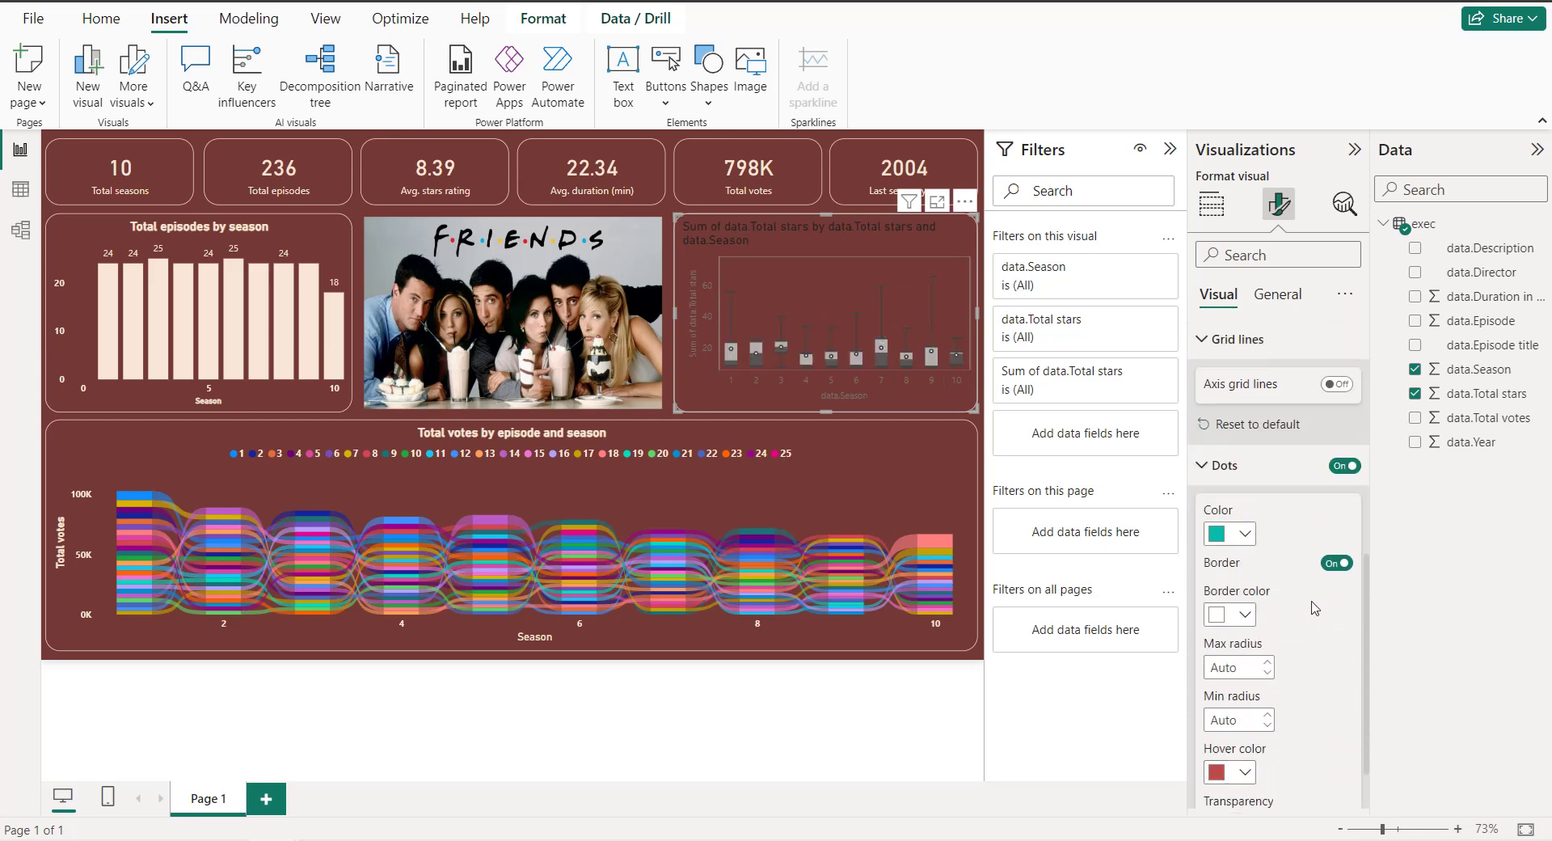
Step: Change the aggregation of the box chart's data.Total stars value to Average
left_click(1210, 205)
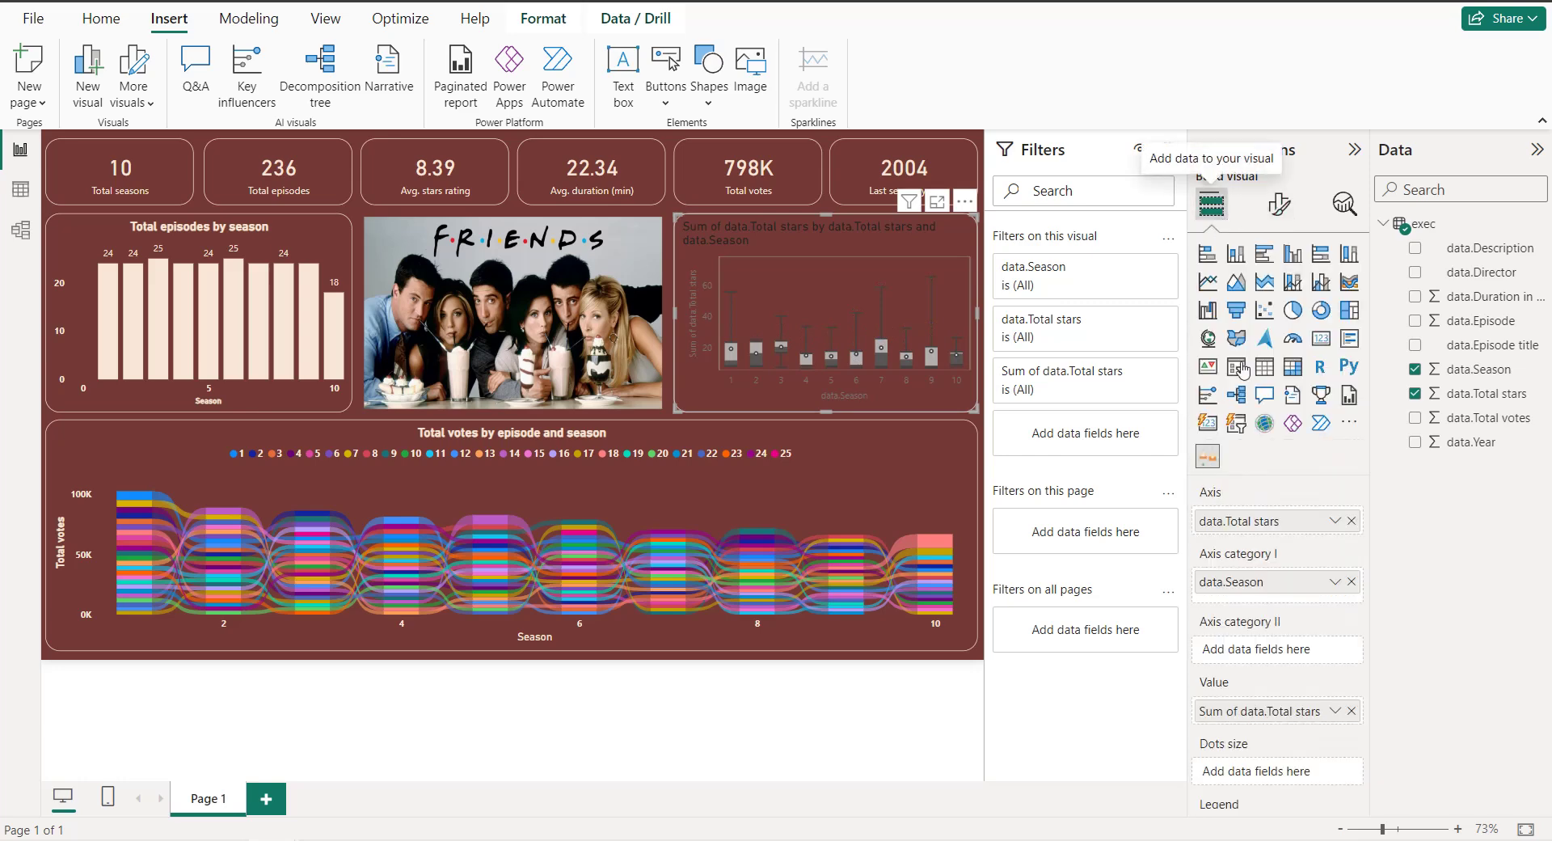
left_click(1334, 712)
left_click(1371, 486)
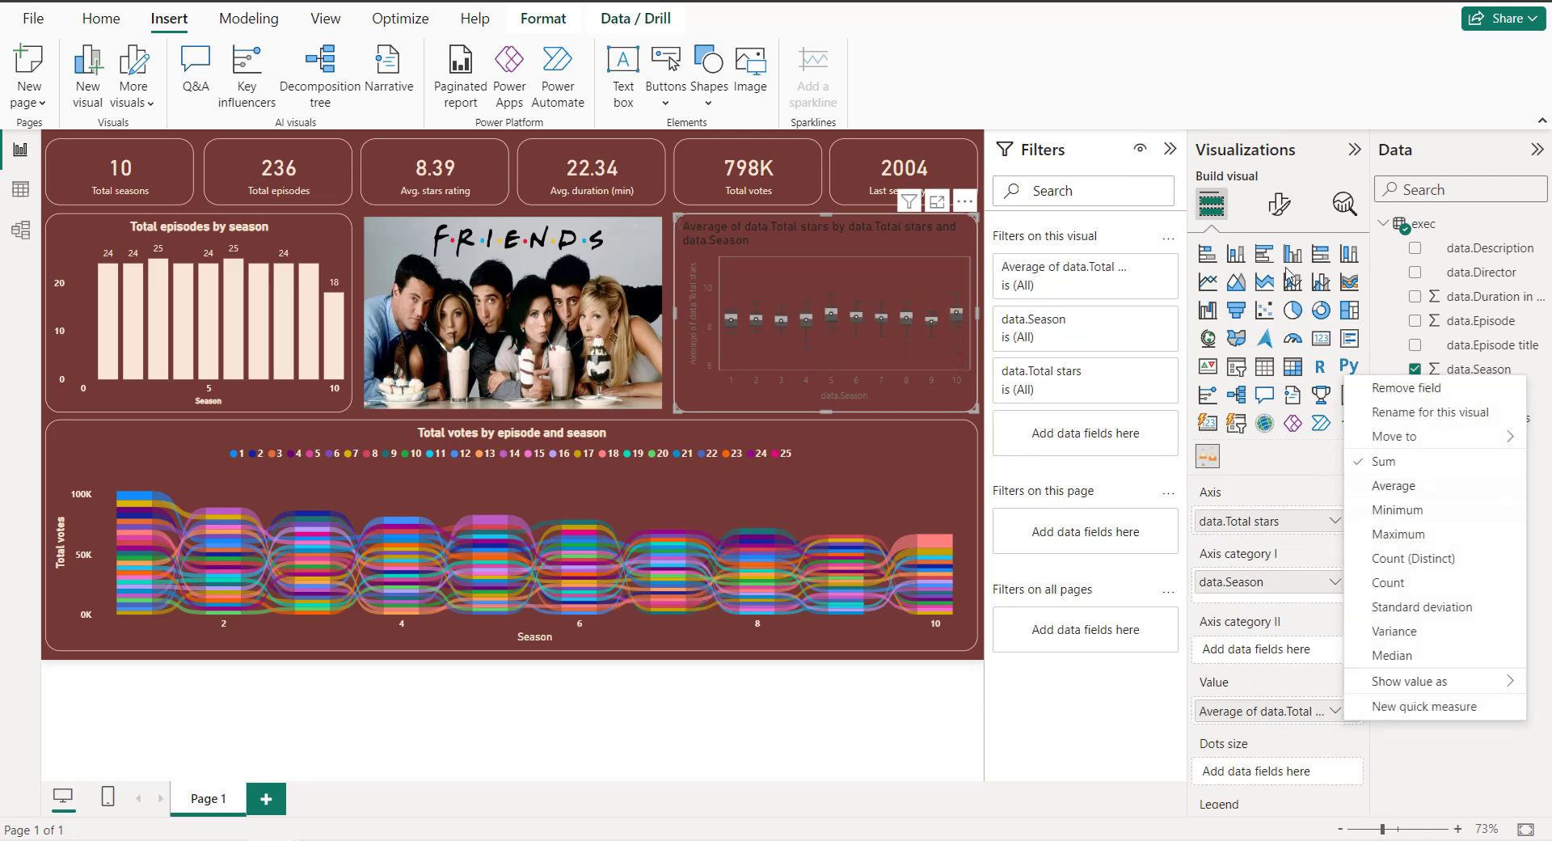
Step: Set the box-and-whisker chart's title text to "Stars rating by season"
left_click(1281, 207)
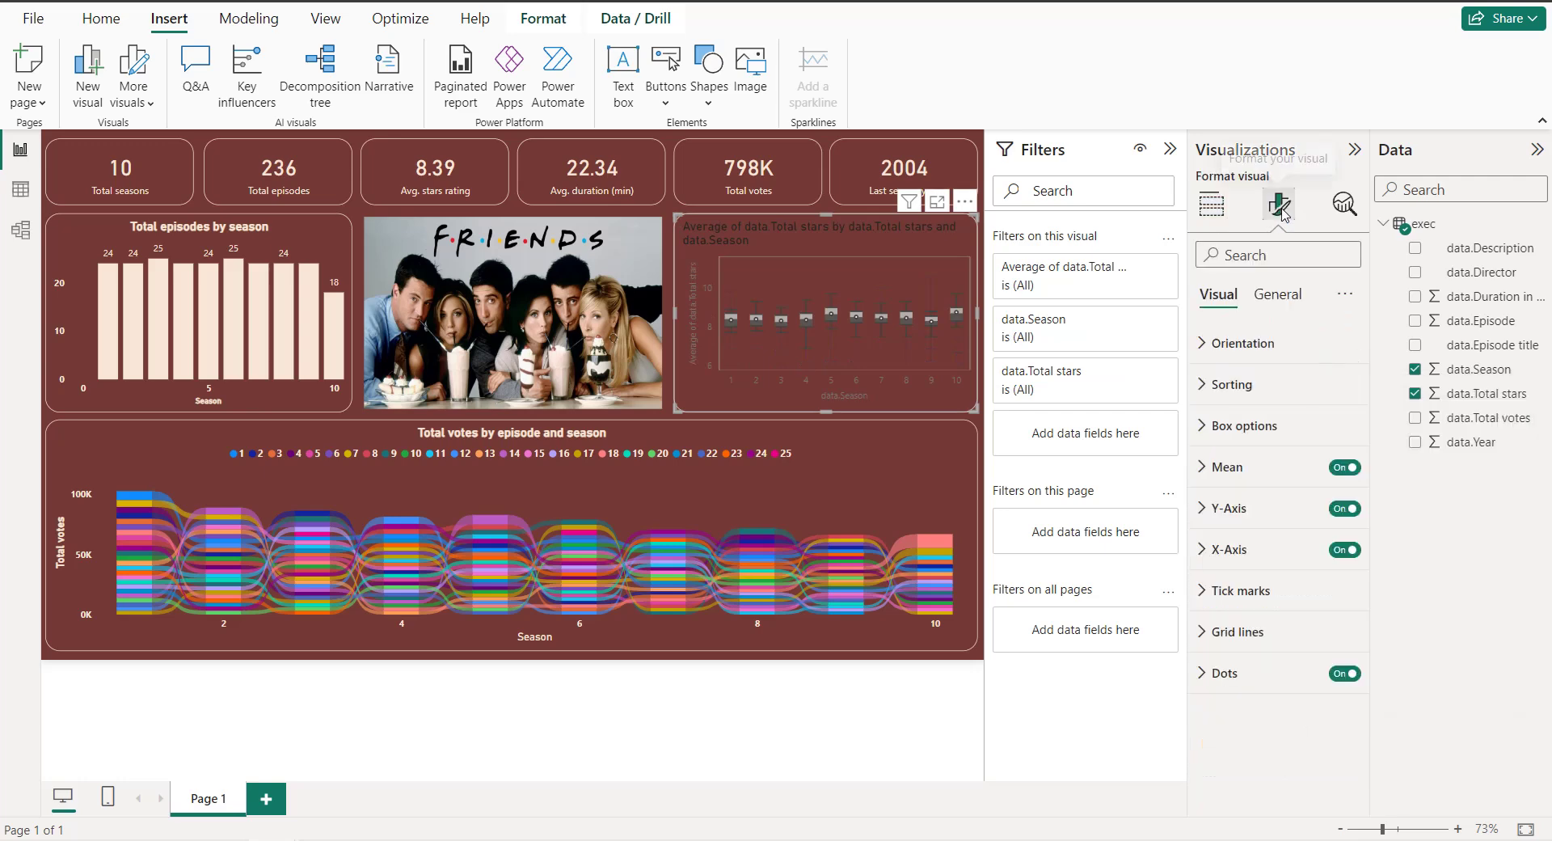
left_click(1278, 305)
left_click(1281, 384)
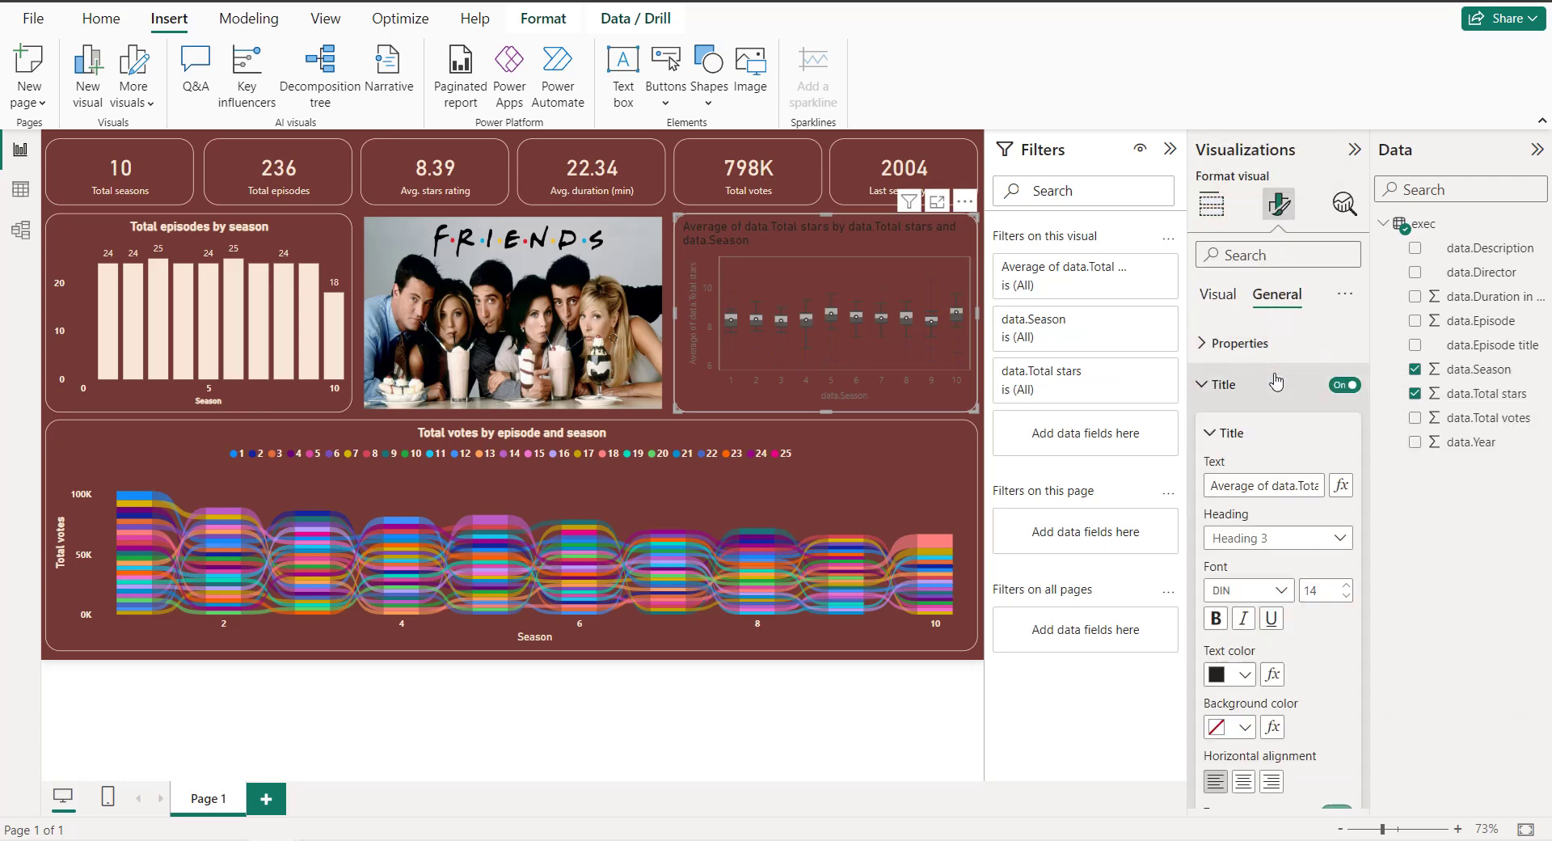
double_click(1274, 483)
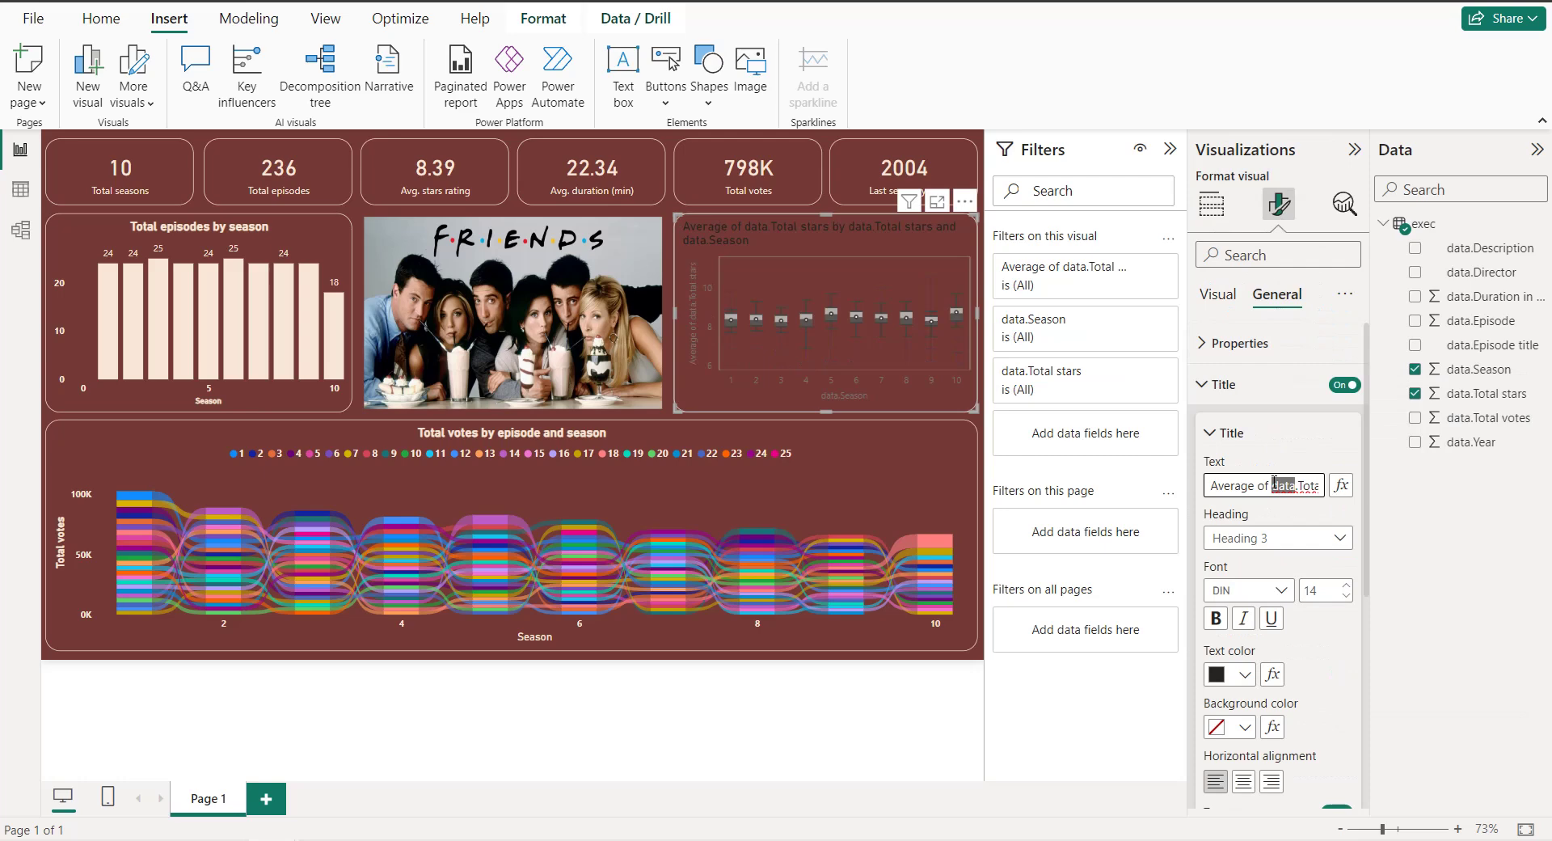
key("ctrl+a")
type("Sta")
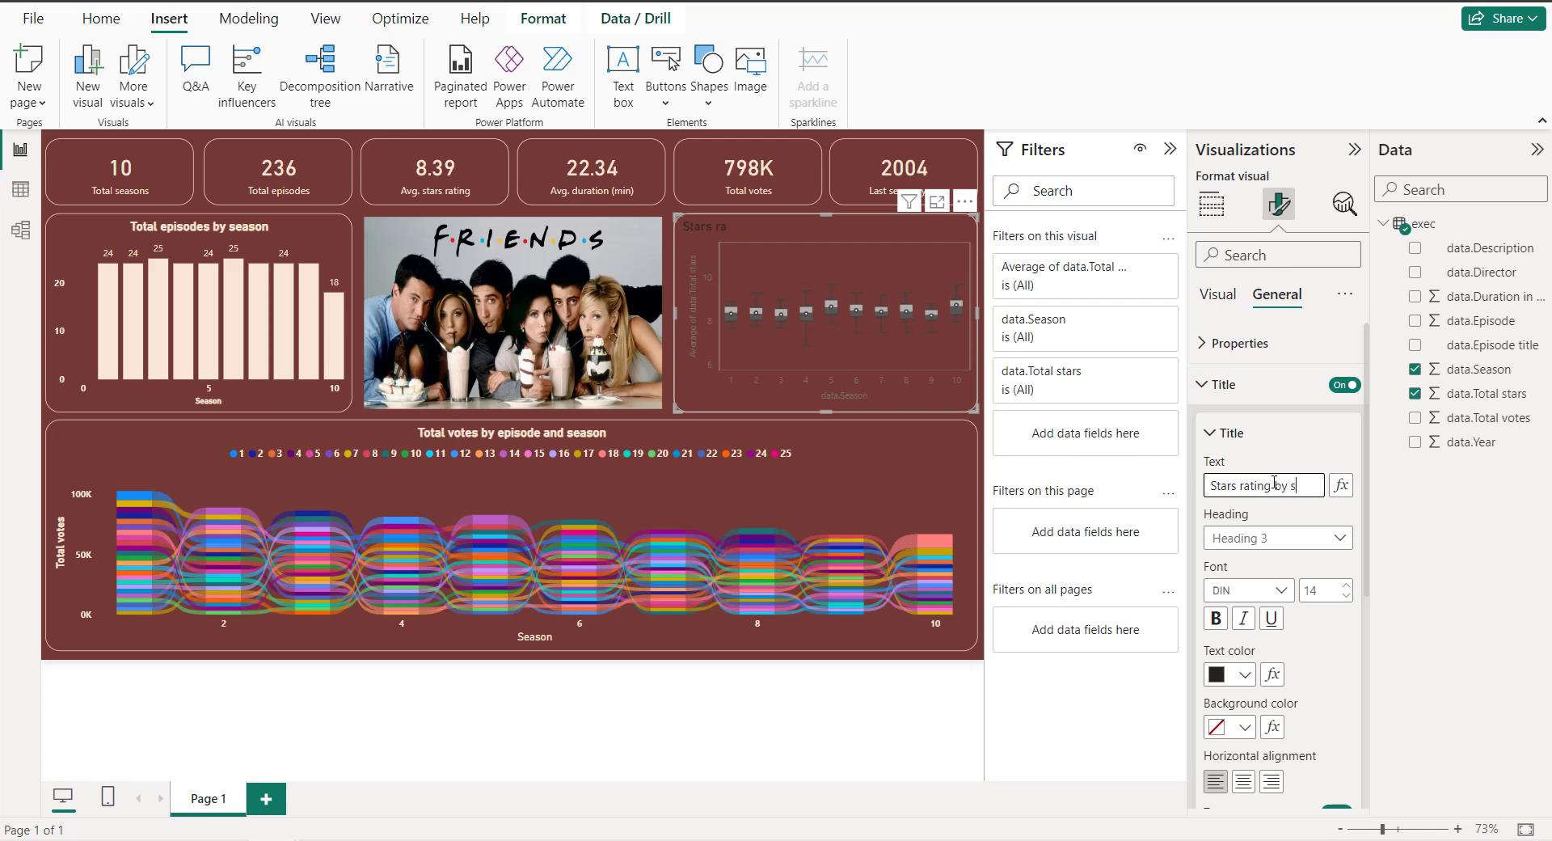
type("on")
Step: Center the box chart's title and give its text the recently used light beige color
left_click(1243, 781)
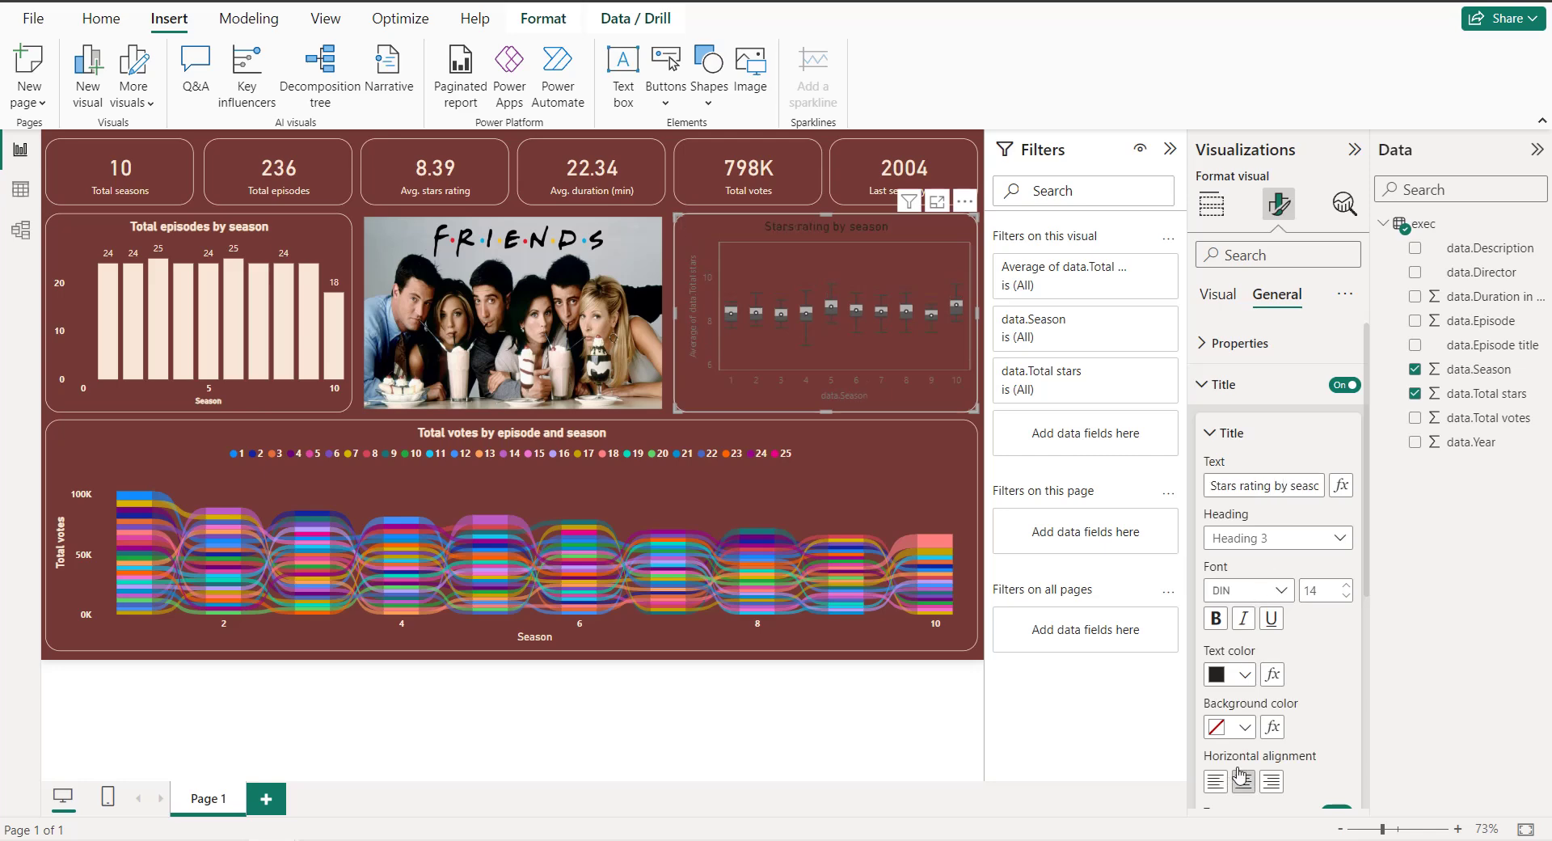
left_click(1244, 676)
left_click(1229, 591)
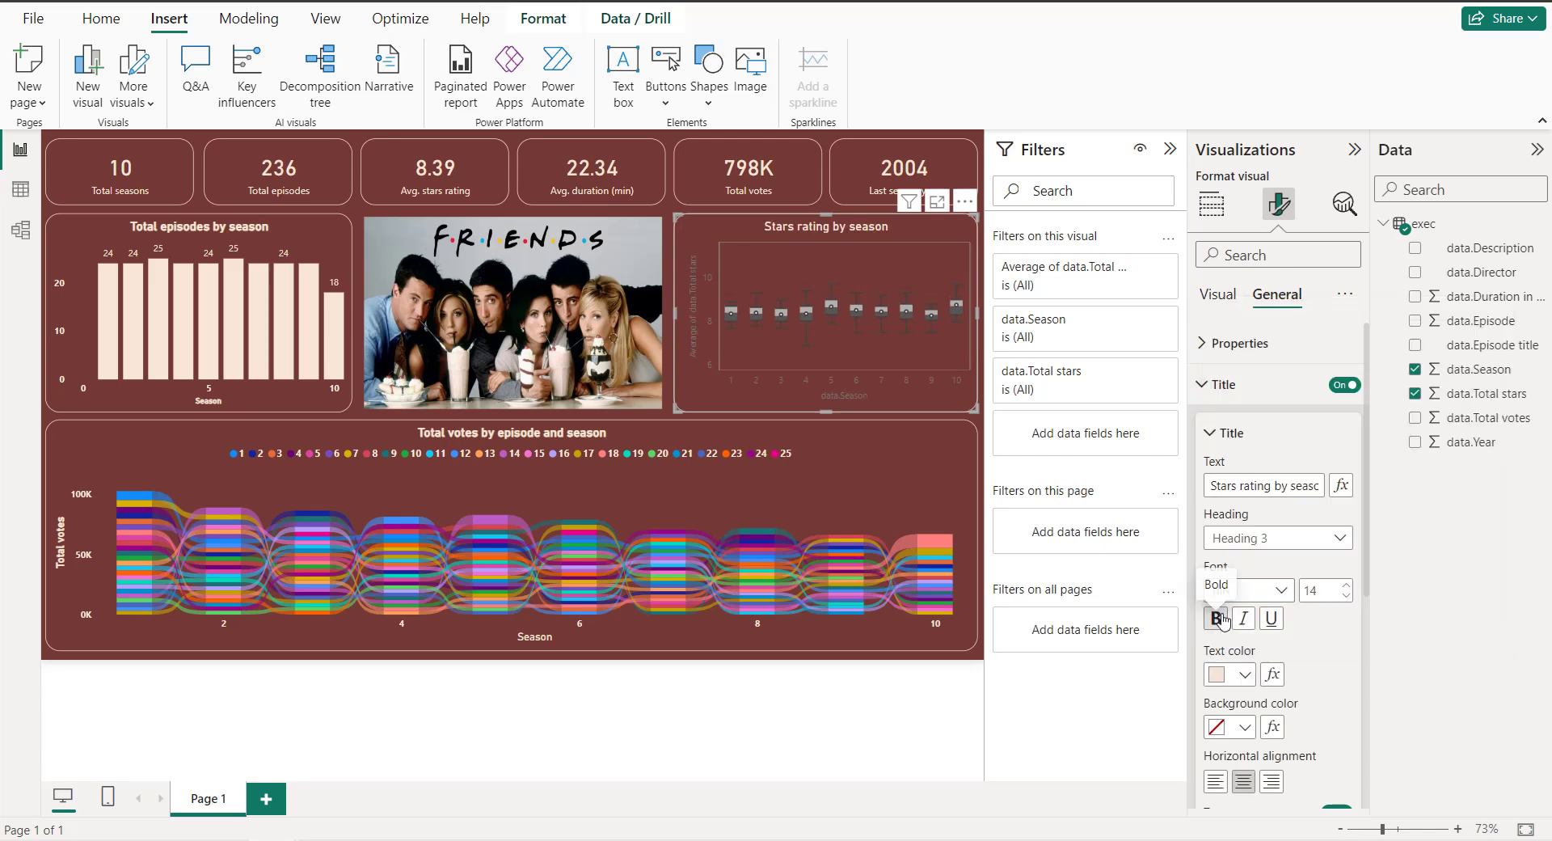
left_click(1249, 386)
Step: Turn off the Y-axis title of the box-and-whisker chart
left_click(1229, 305)
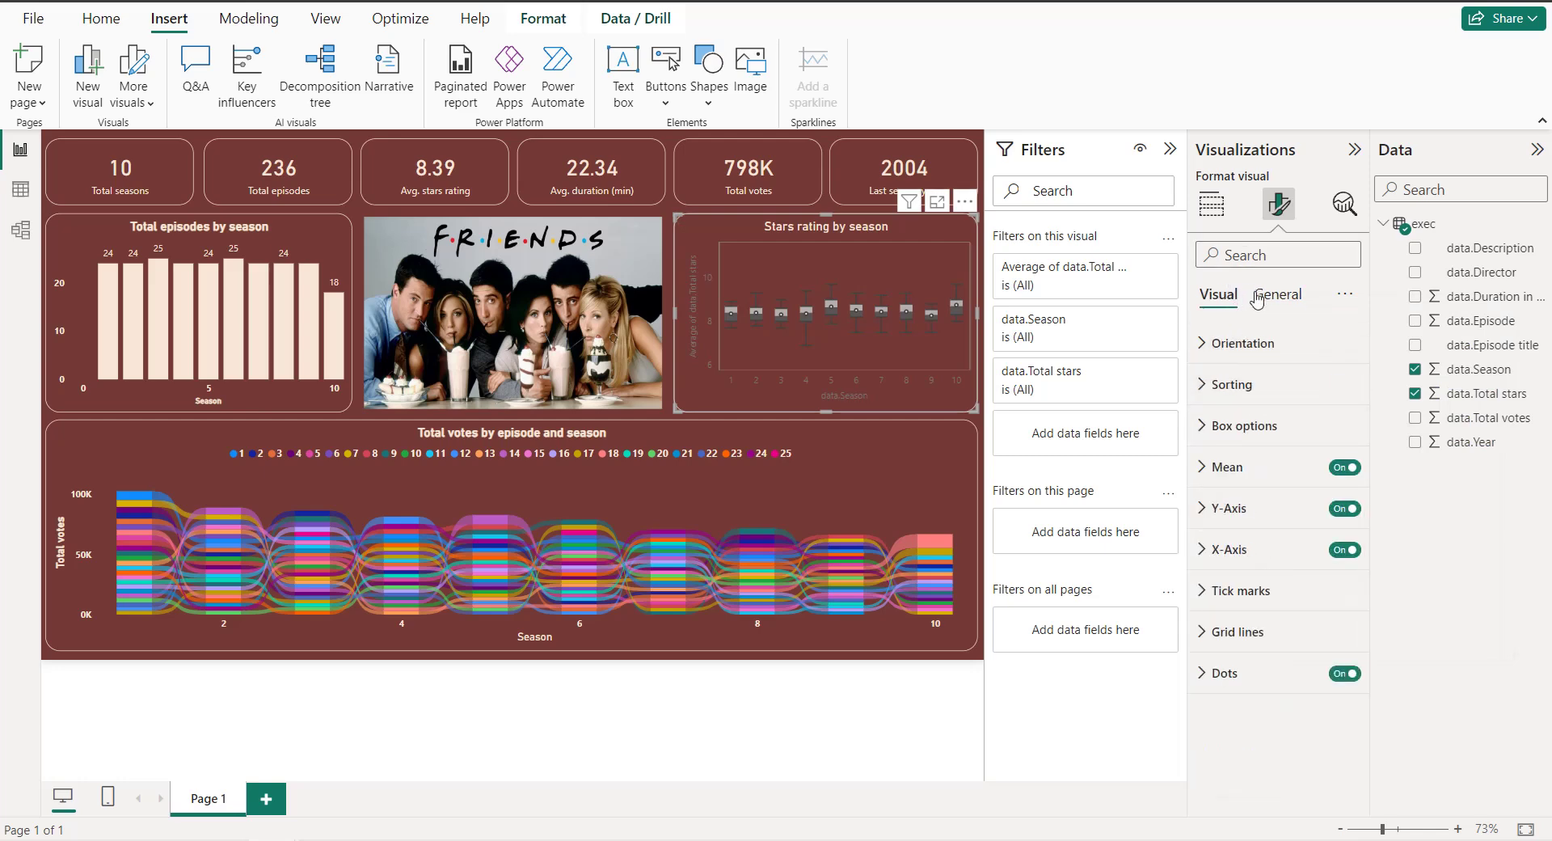
left_click(1277, 510)
scroll(1293, 514, "down", 5)
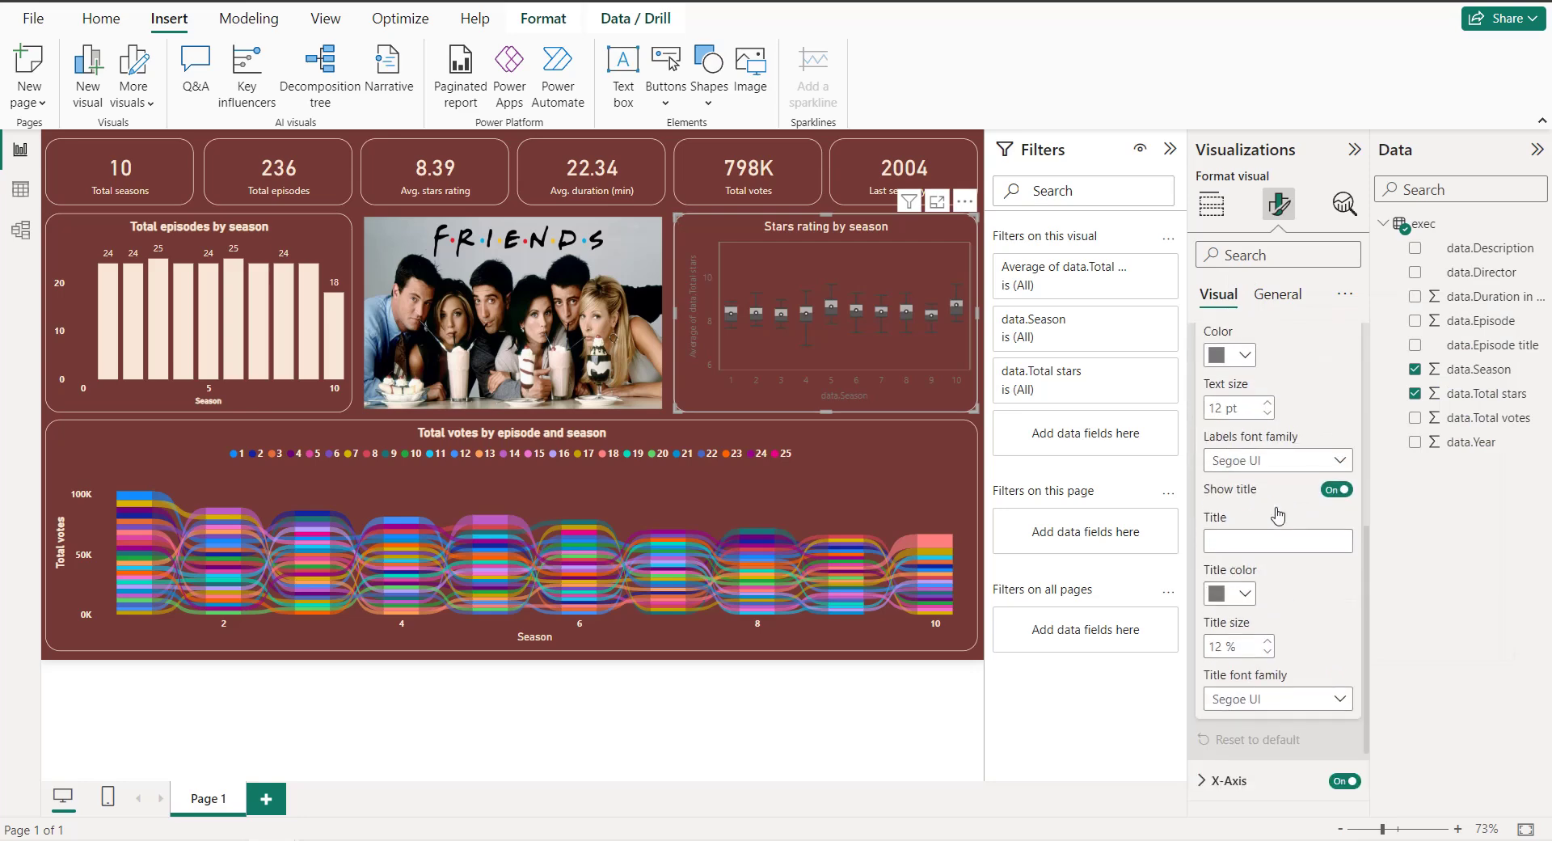
left_click(1335, 484)
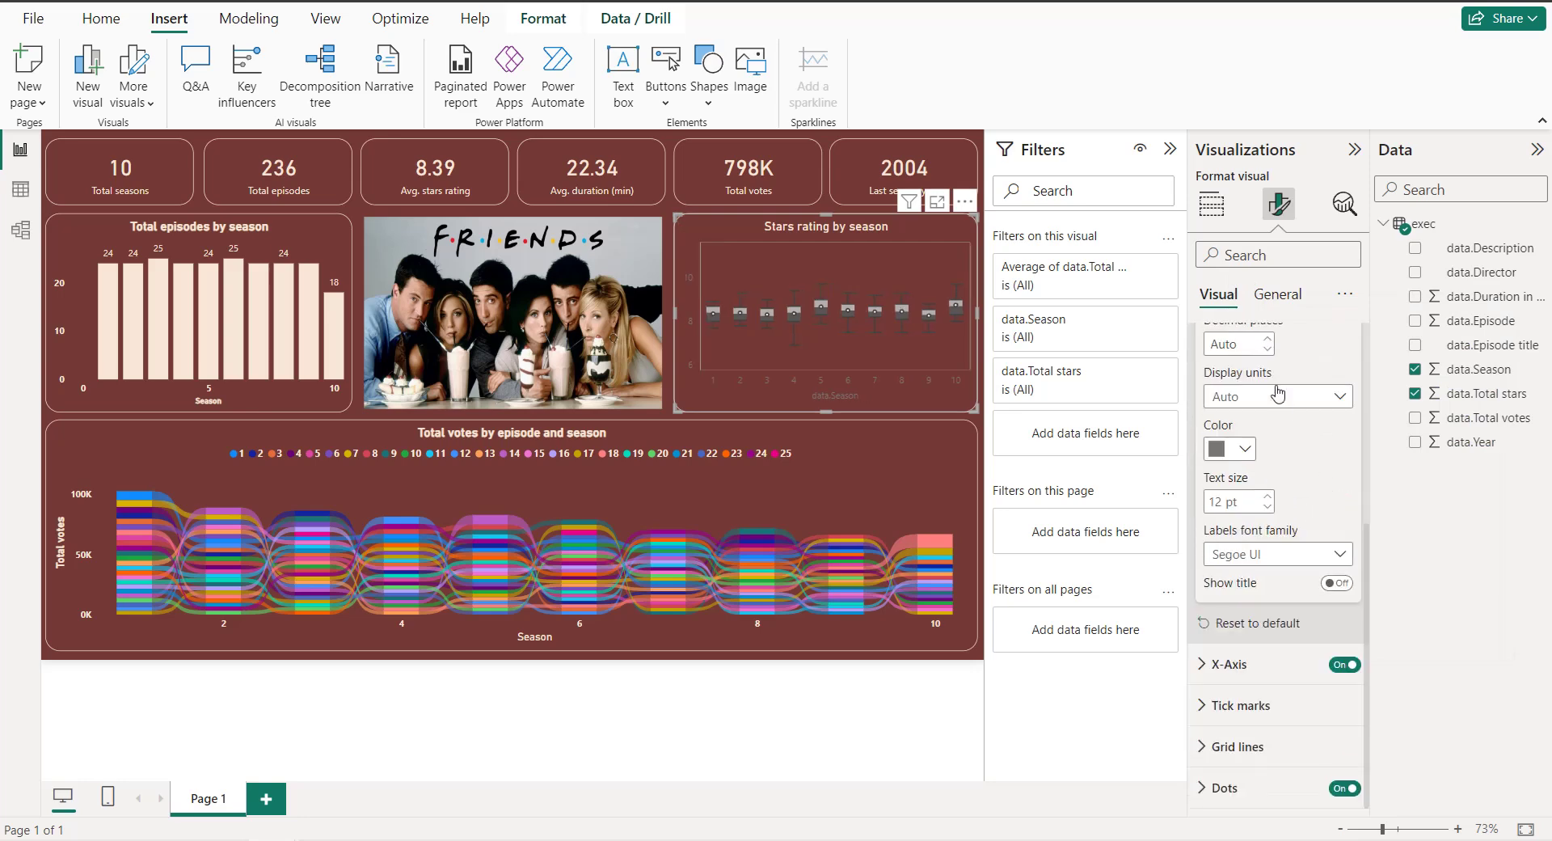
Step: Color the box chart's Y-axis labels with the recently used light beige
left_click(1241, 450)
left_click(1290, 447)
scroll(1291, 447, "up", 2)
scroll(1291, 447, "up", 2)
scroll(1277, 477, "down", 4)
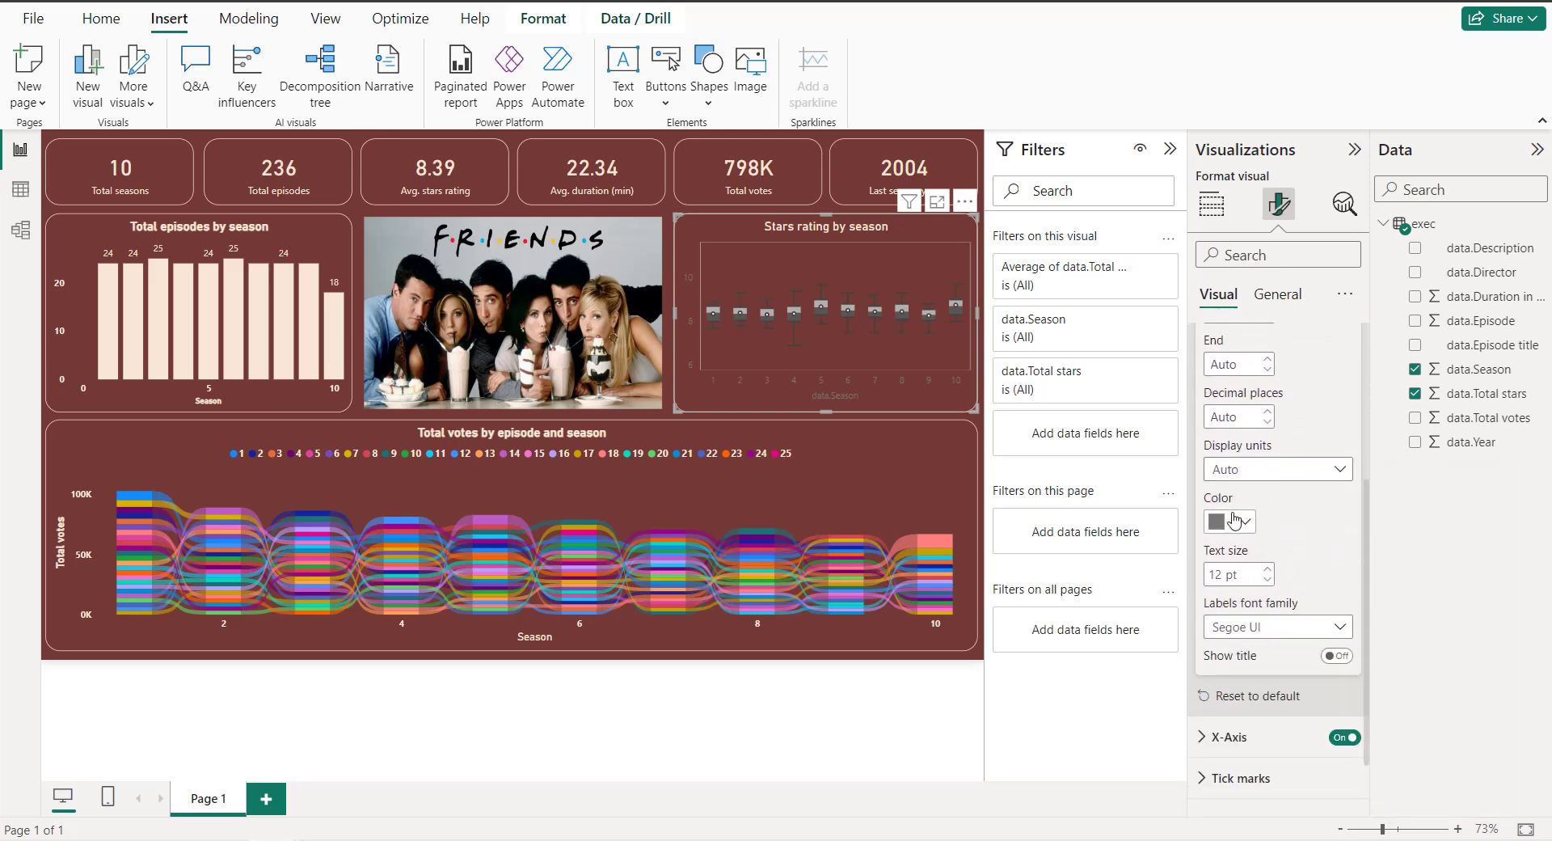
left_click(1234, 519)
left_click(1259, 432)
scroll(1273, 473, "down", 2)
Step: Color the box chart's X-axis labels with the recently used light beige
left_click(1268, 664)
scroll(1261, 646, "down", 3)
left_click(1249, 514)
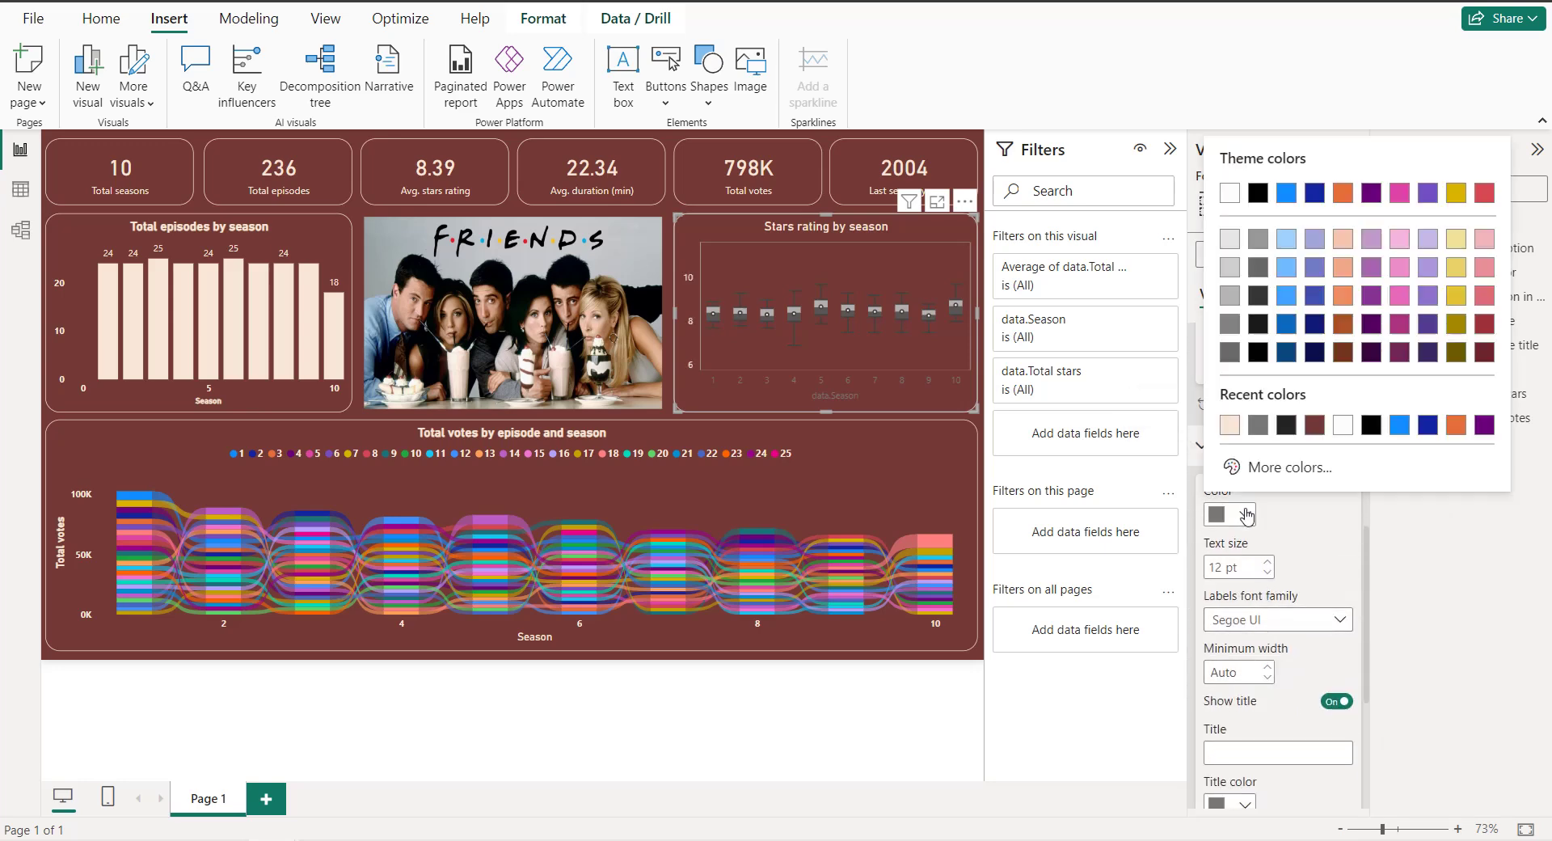
left_click(1230, 425)
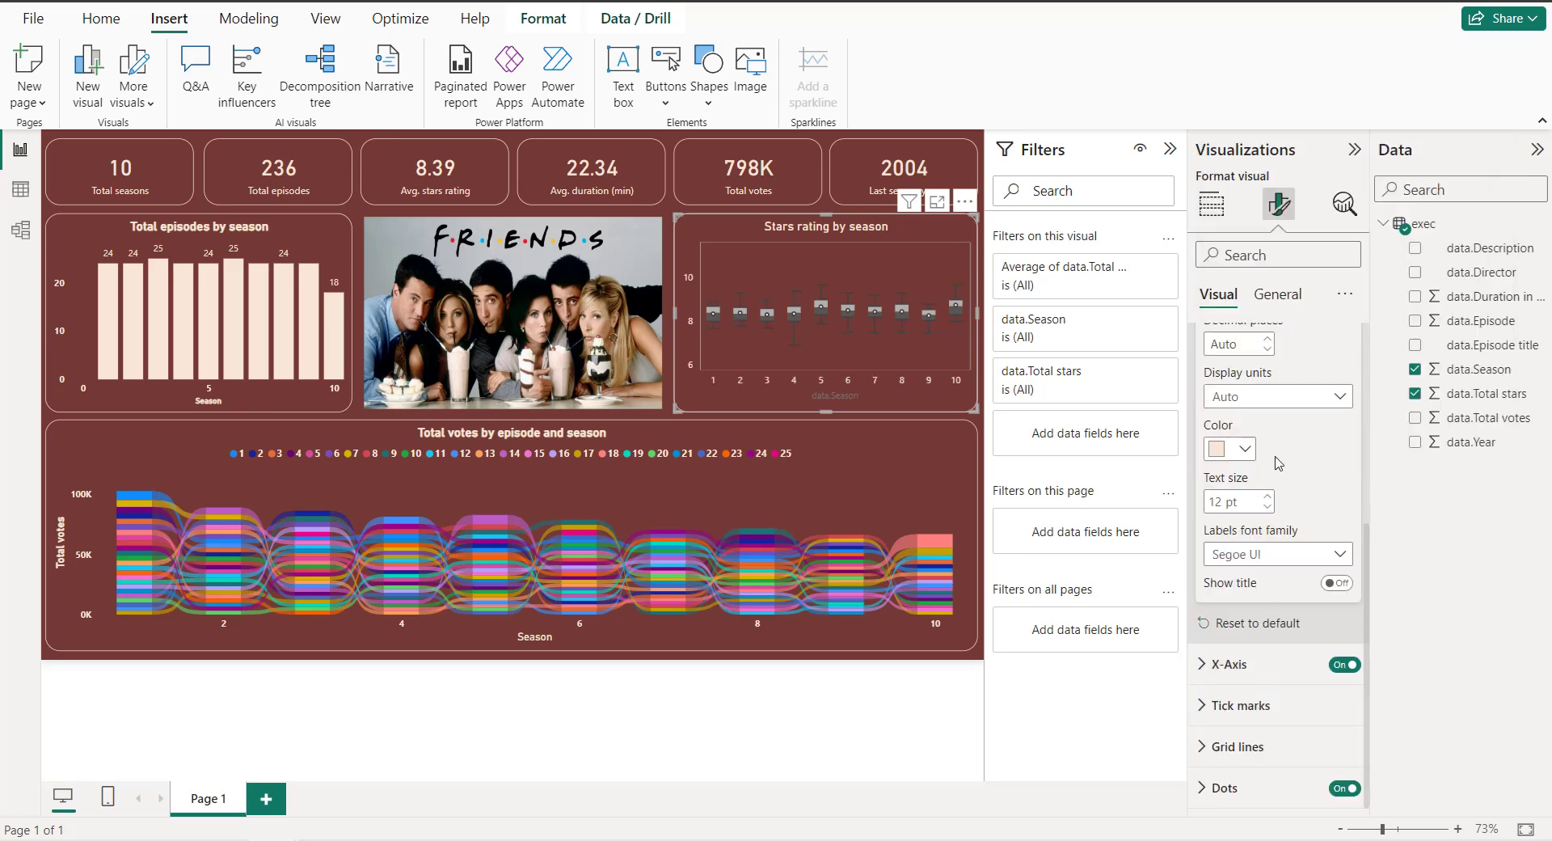
Step: Set the box chart's X-axis title to "Season" and color that title light beige
left_click(1265, 664)
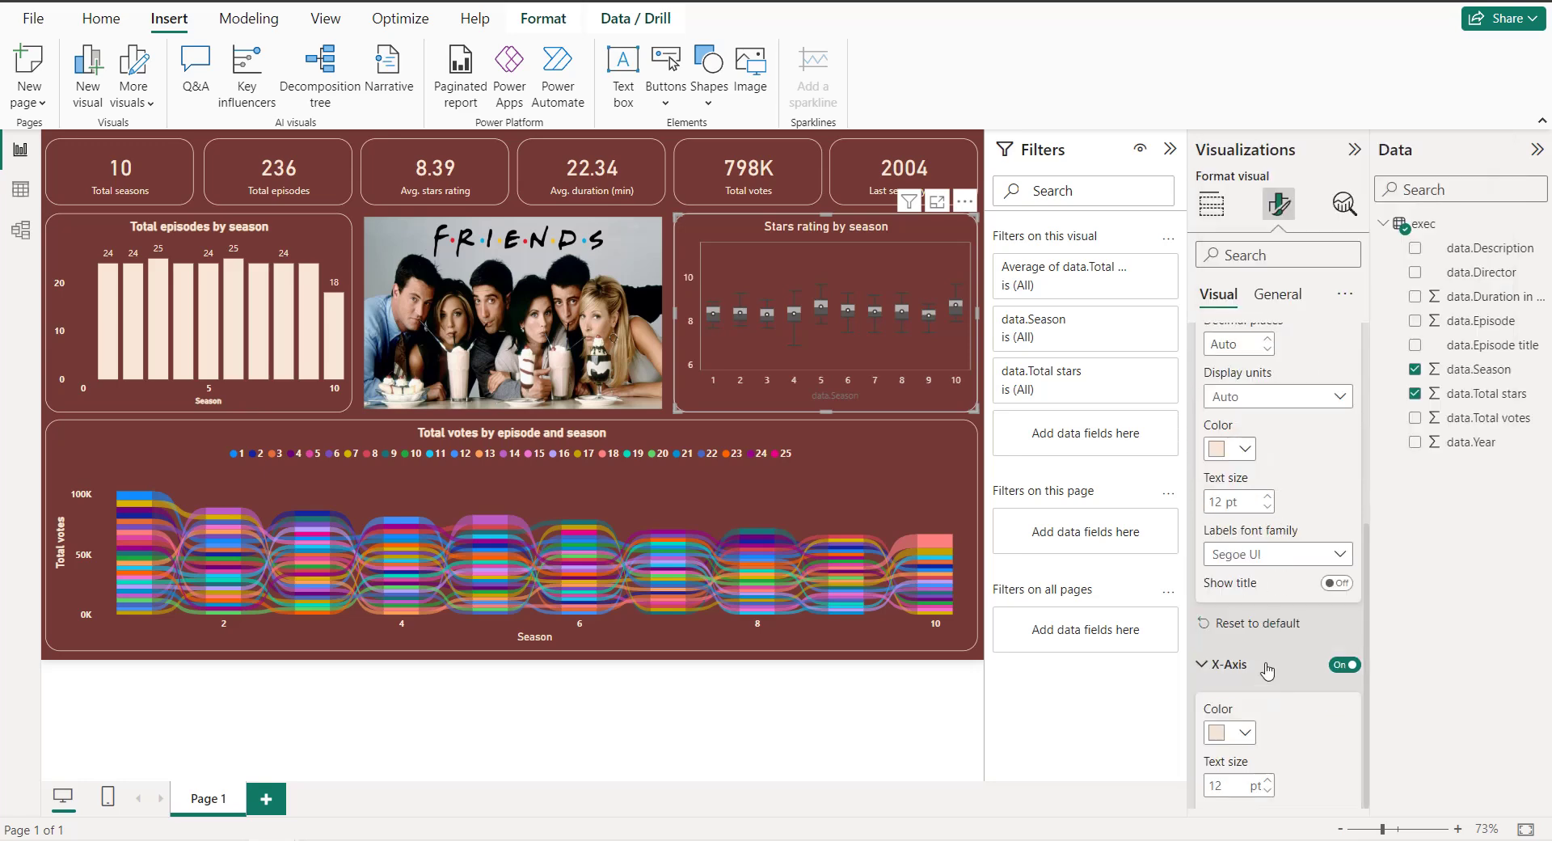
scroll(1265, 671, "down", 4)
left_click(1253, 677)
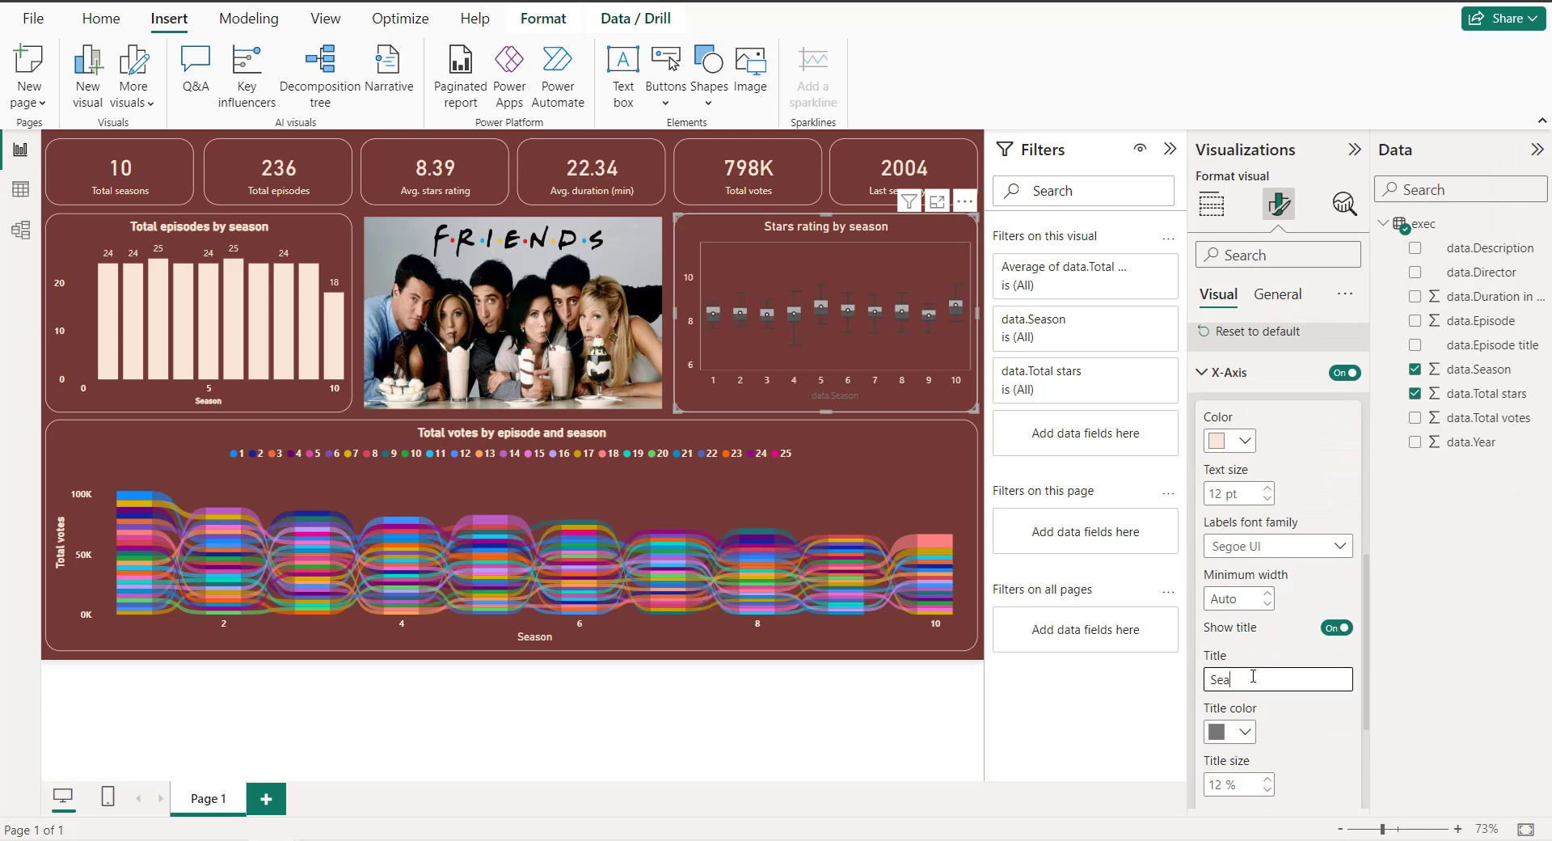
left_click(1245, 732)
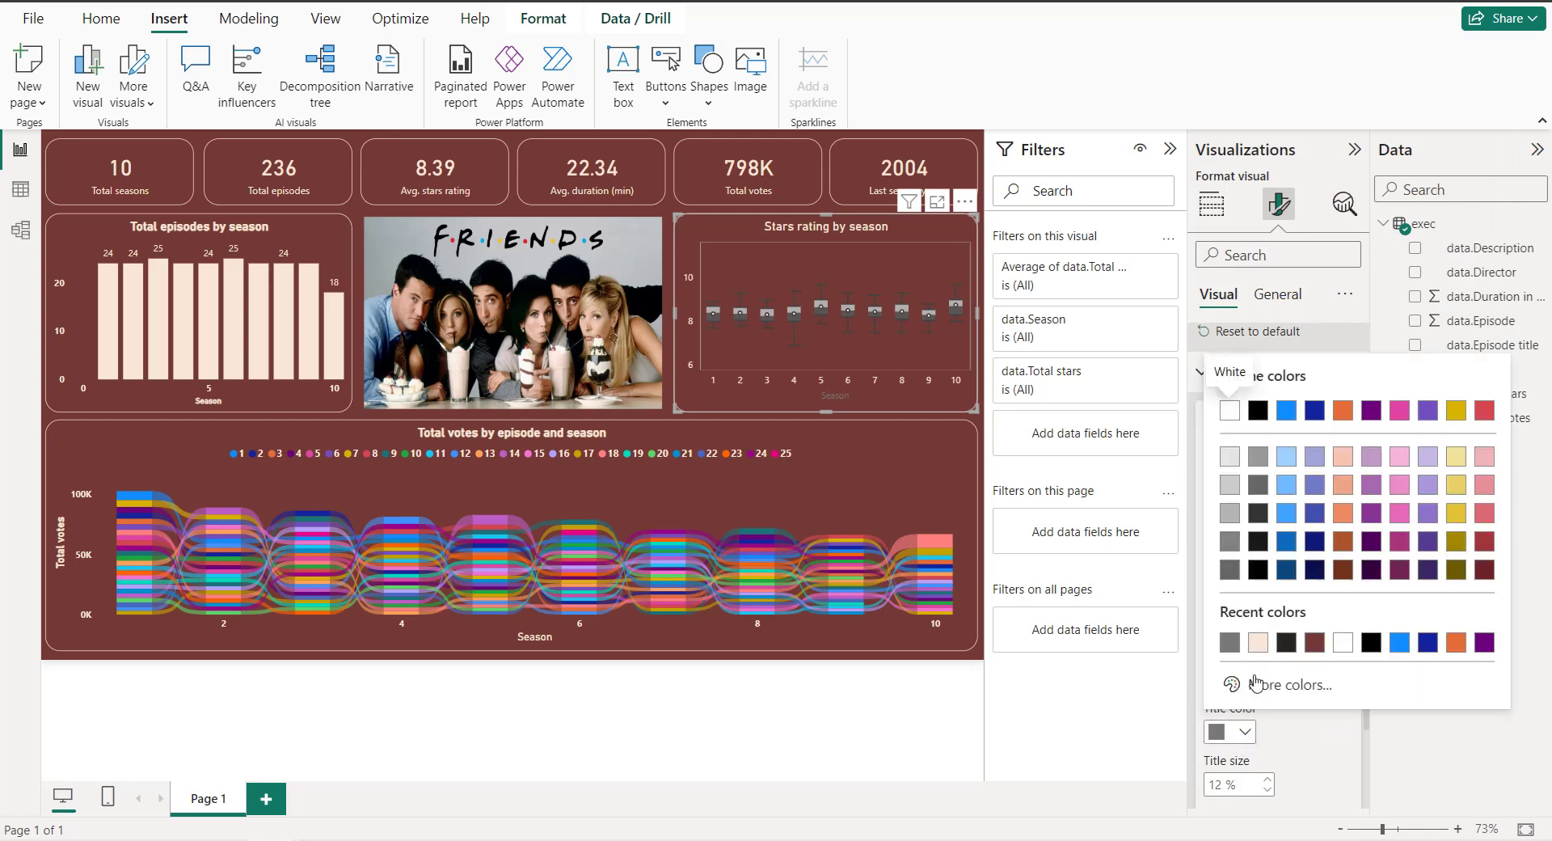
left_click(1258, 643)
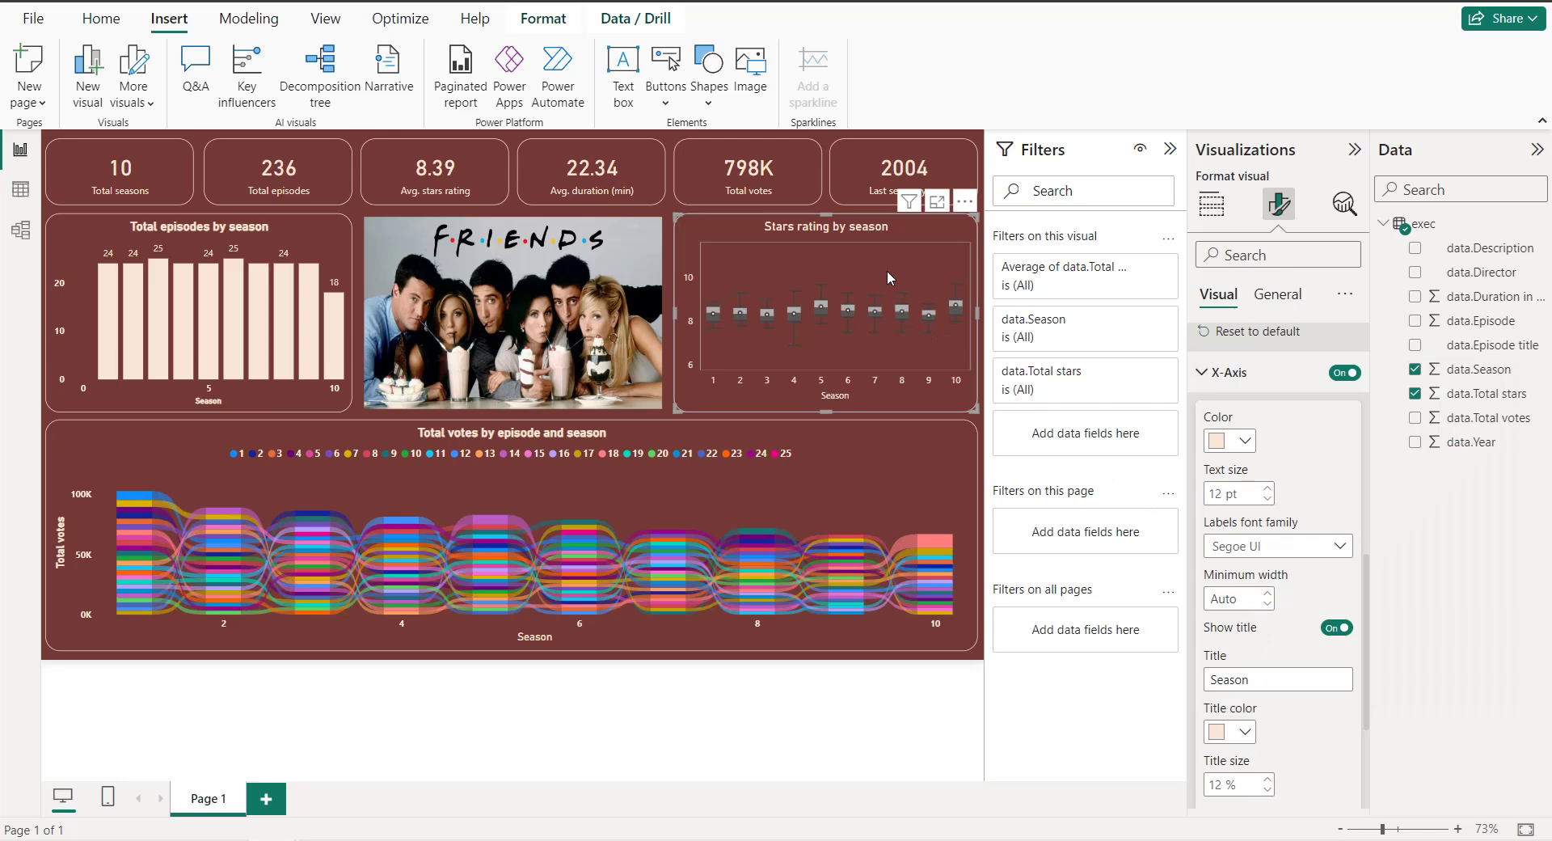
left_click(1285, 386)
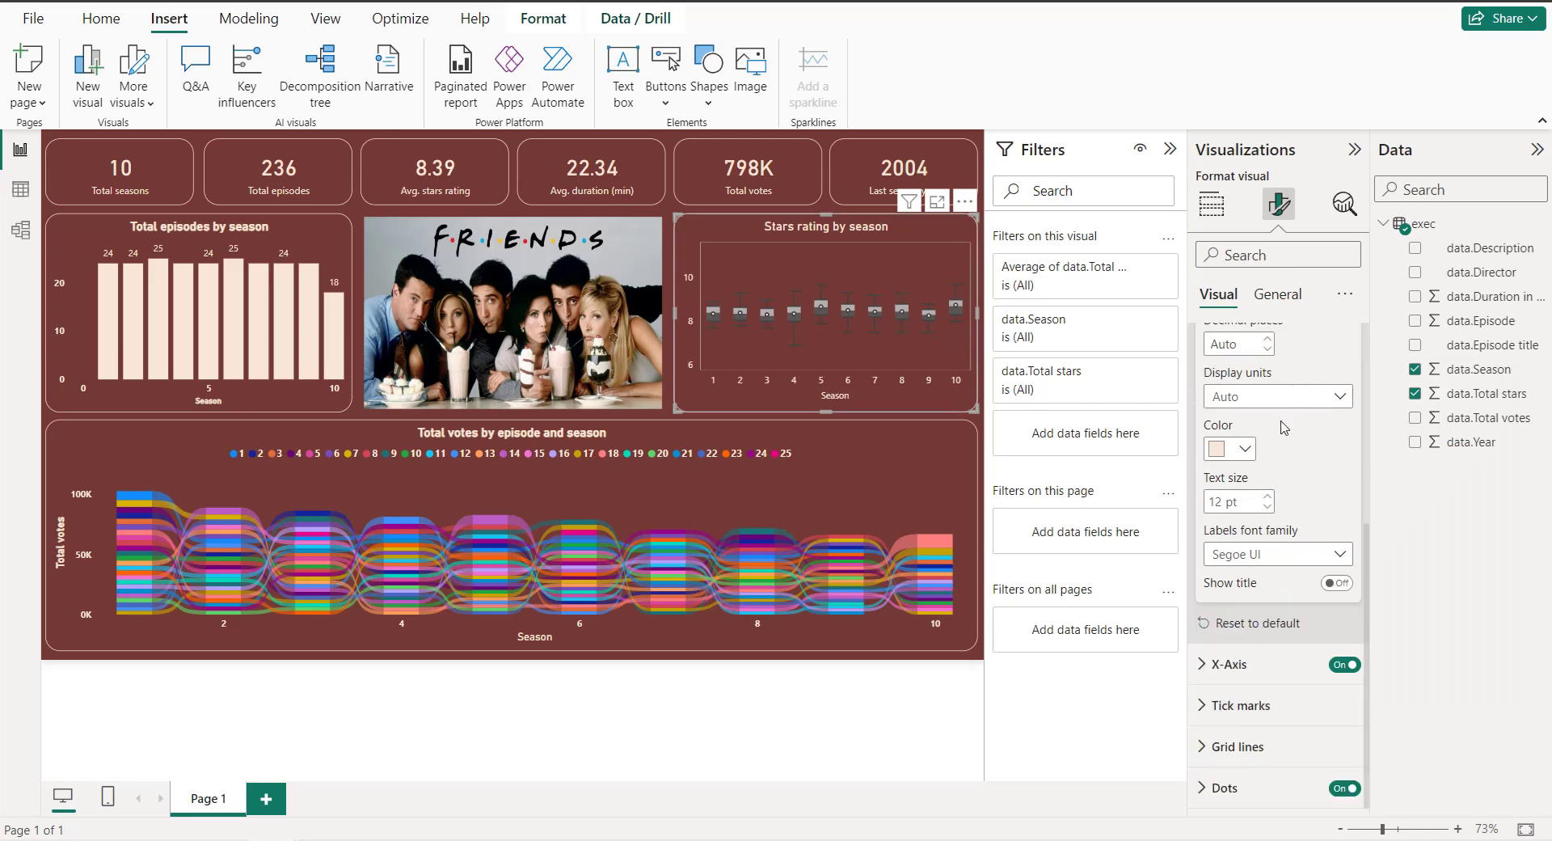
scroll(1281, 429, "up", 3)
left_click(1266, 513)
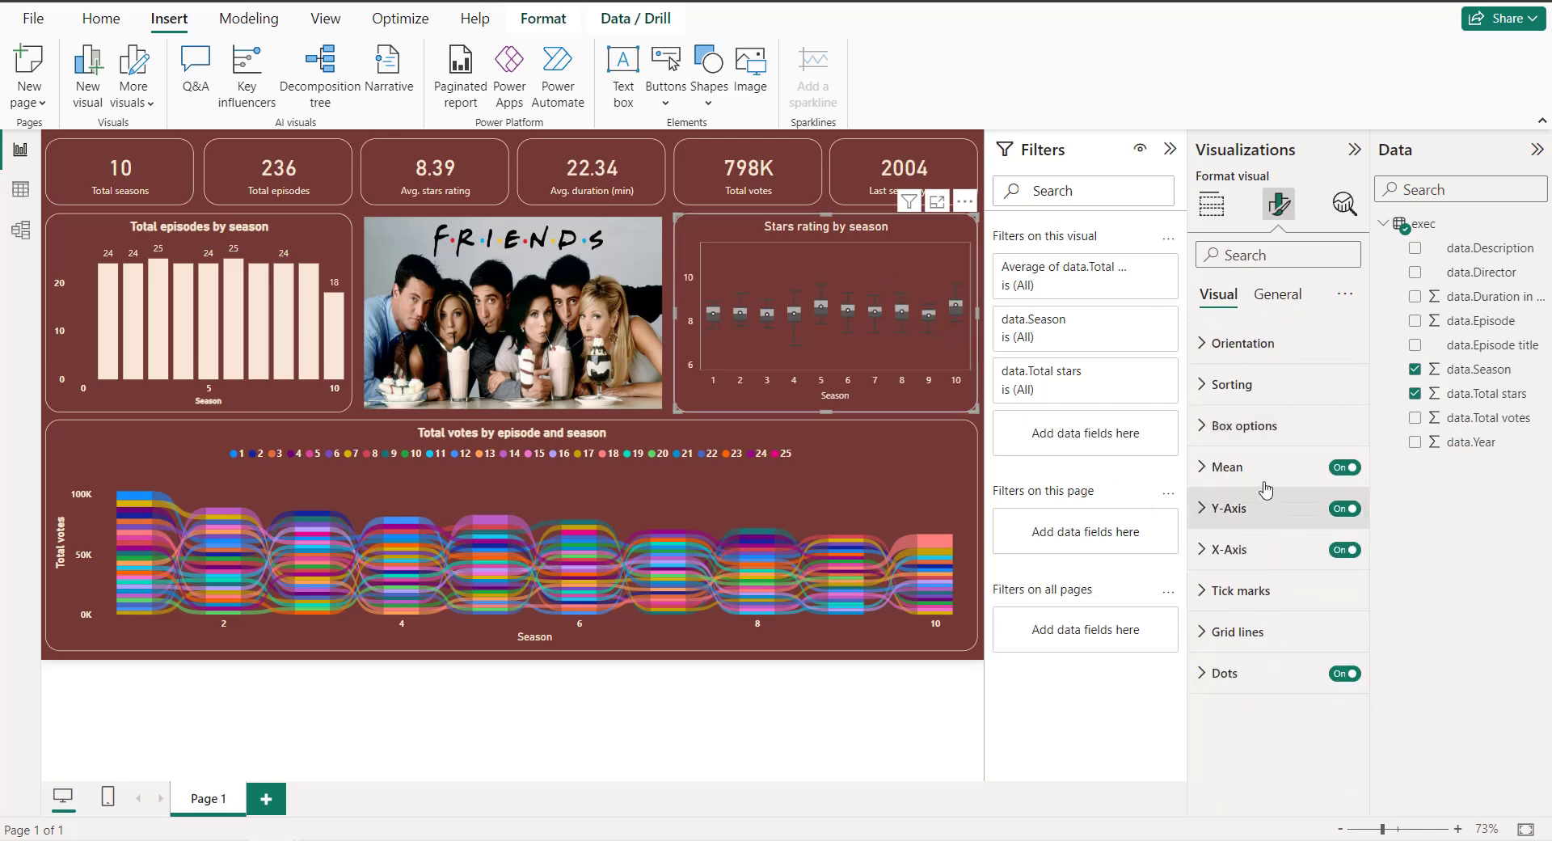
Step: Set the lower box color of the box-and-whisker chart to black
left_click(1263, 439)
scroll(1261, 526, "down", 3)
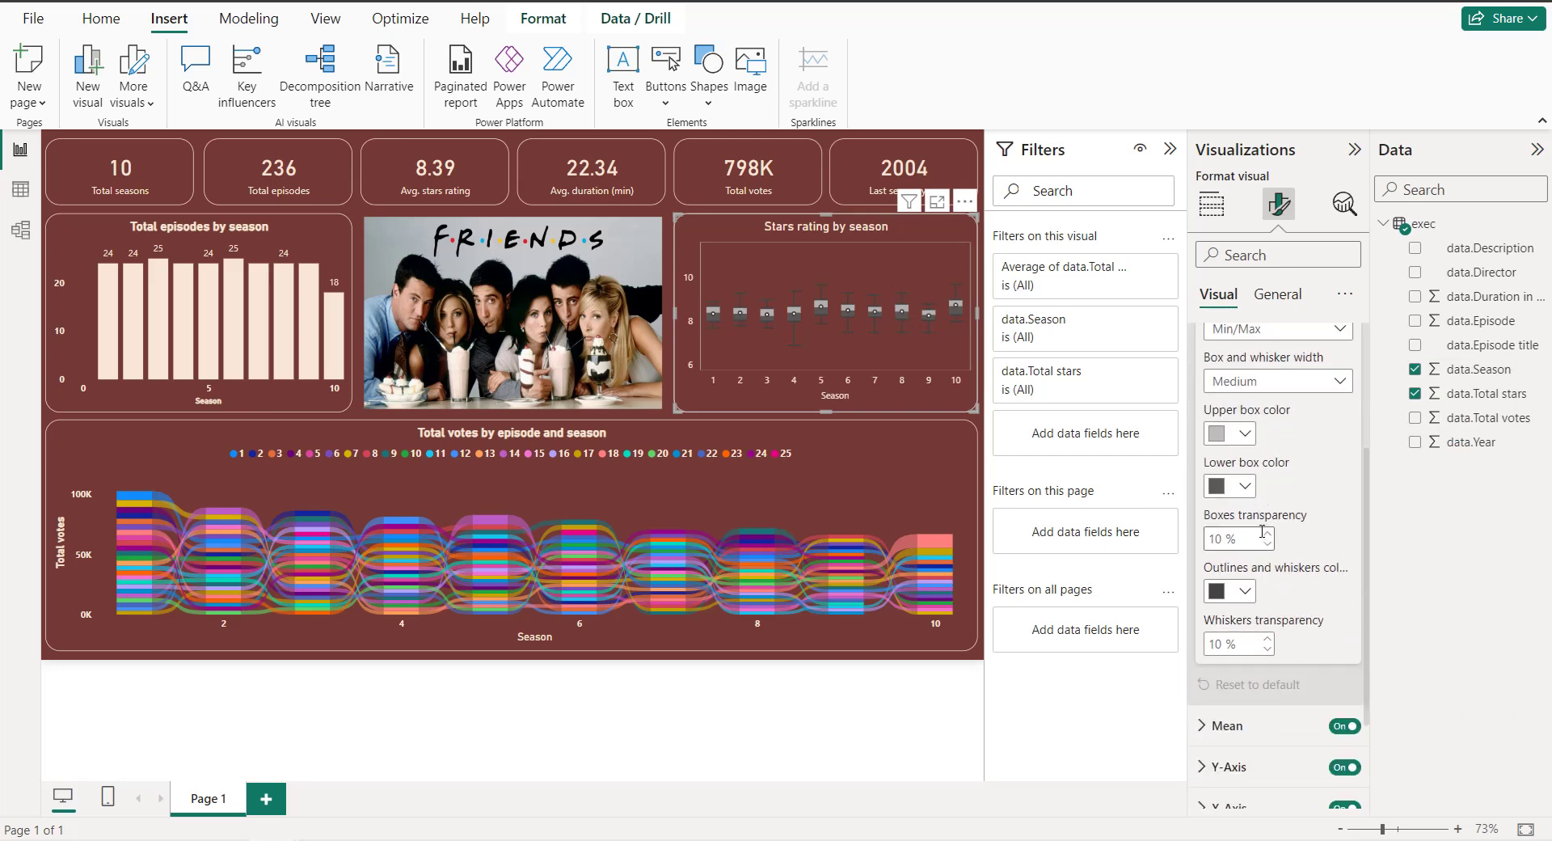
left_click(1245, 487)
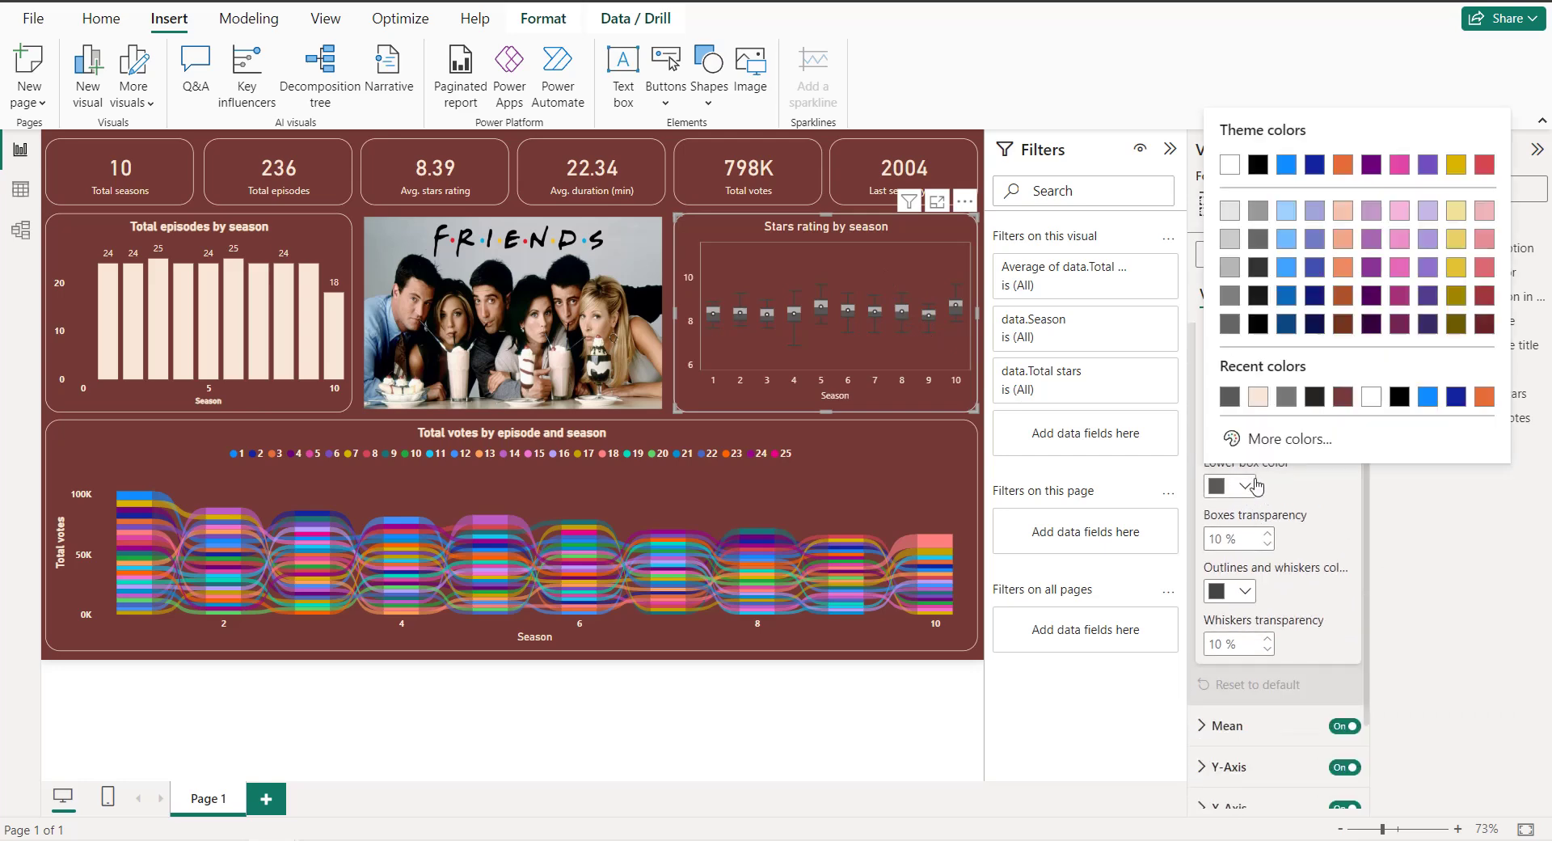
left_click(1264, 326)
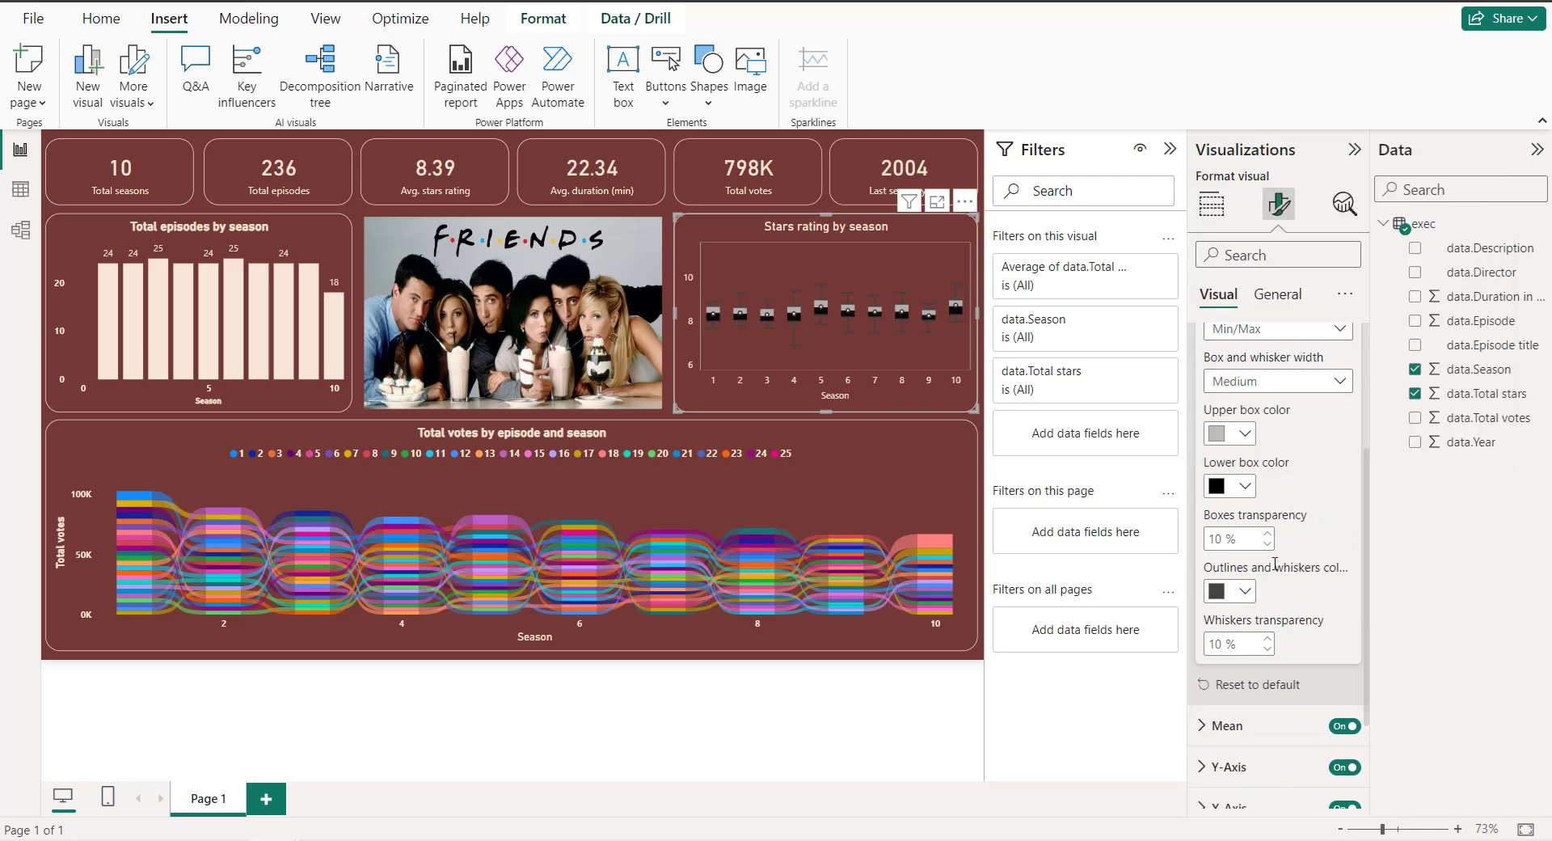
Step: Color the box chart's outlines and whiskers light blue, and set its mean color to black after trying orange
left_click(1245, 591)
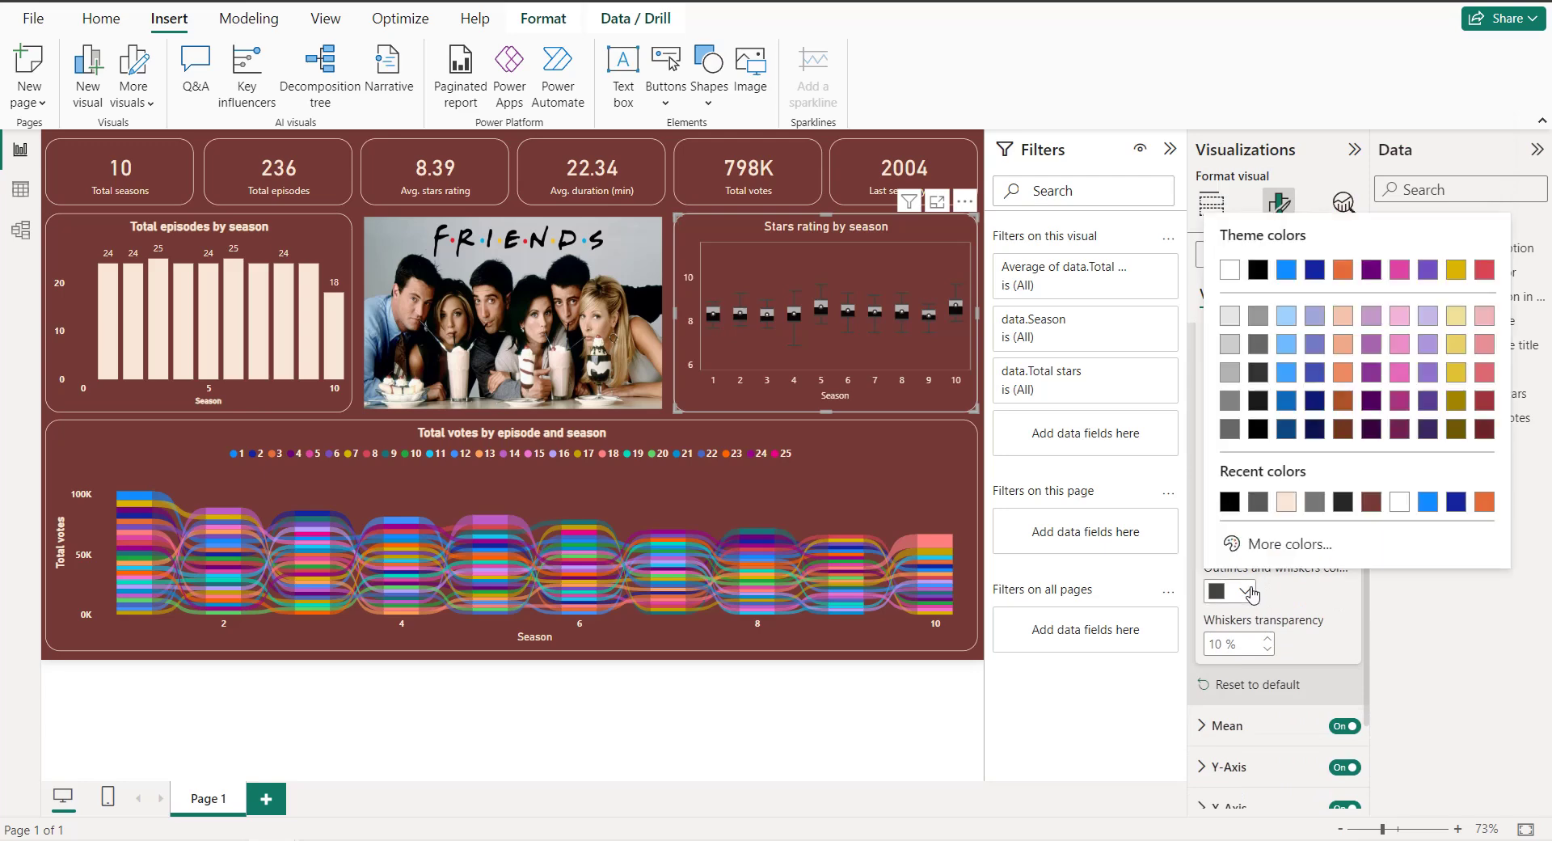
left_click(1293, 377)
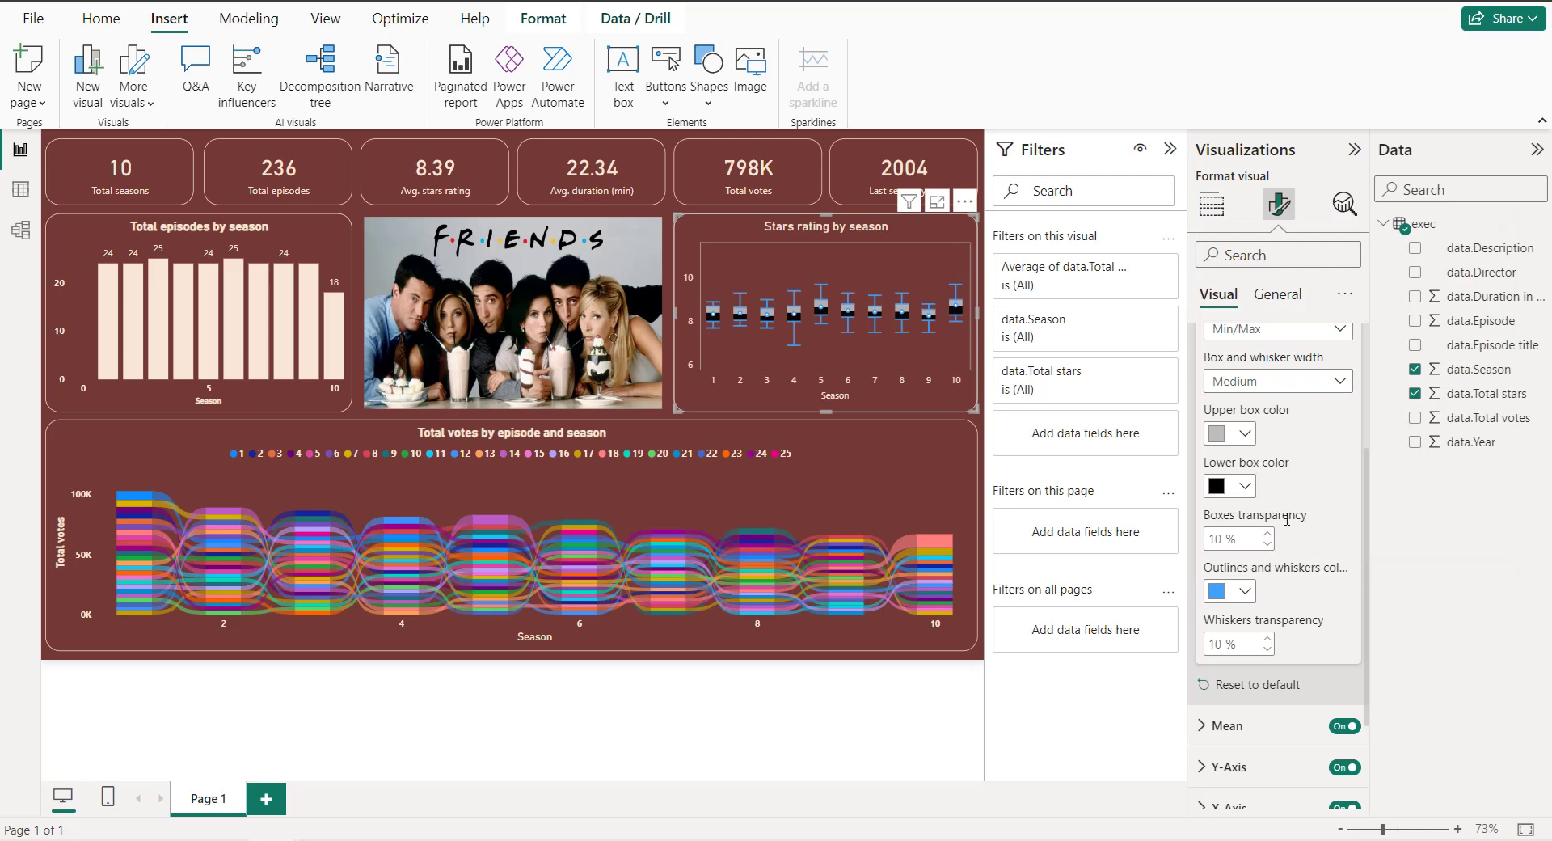
left_click(1246, 721)
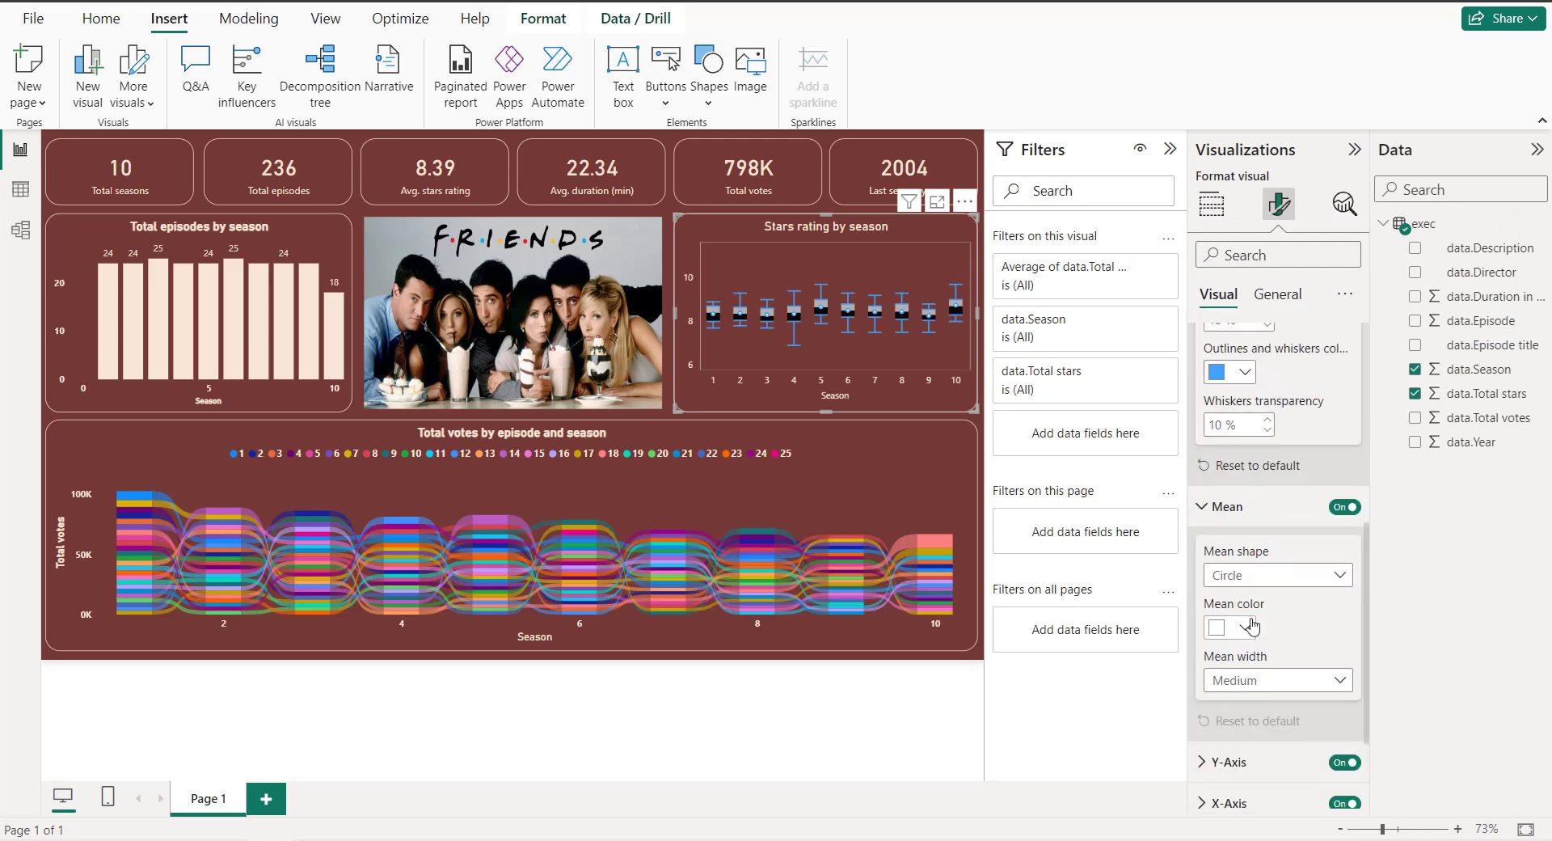
left_click(1249, 626)
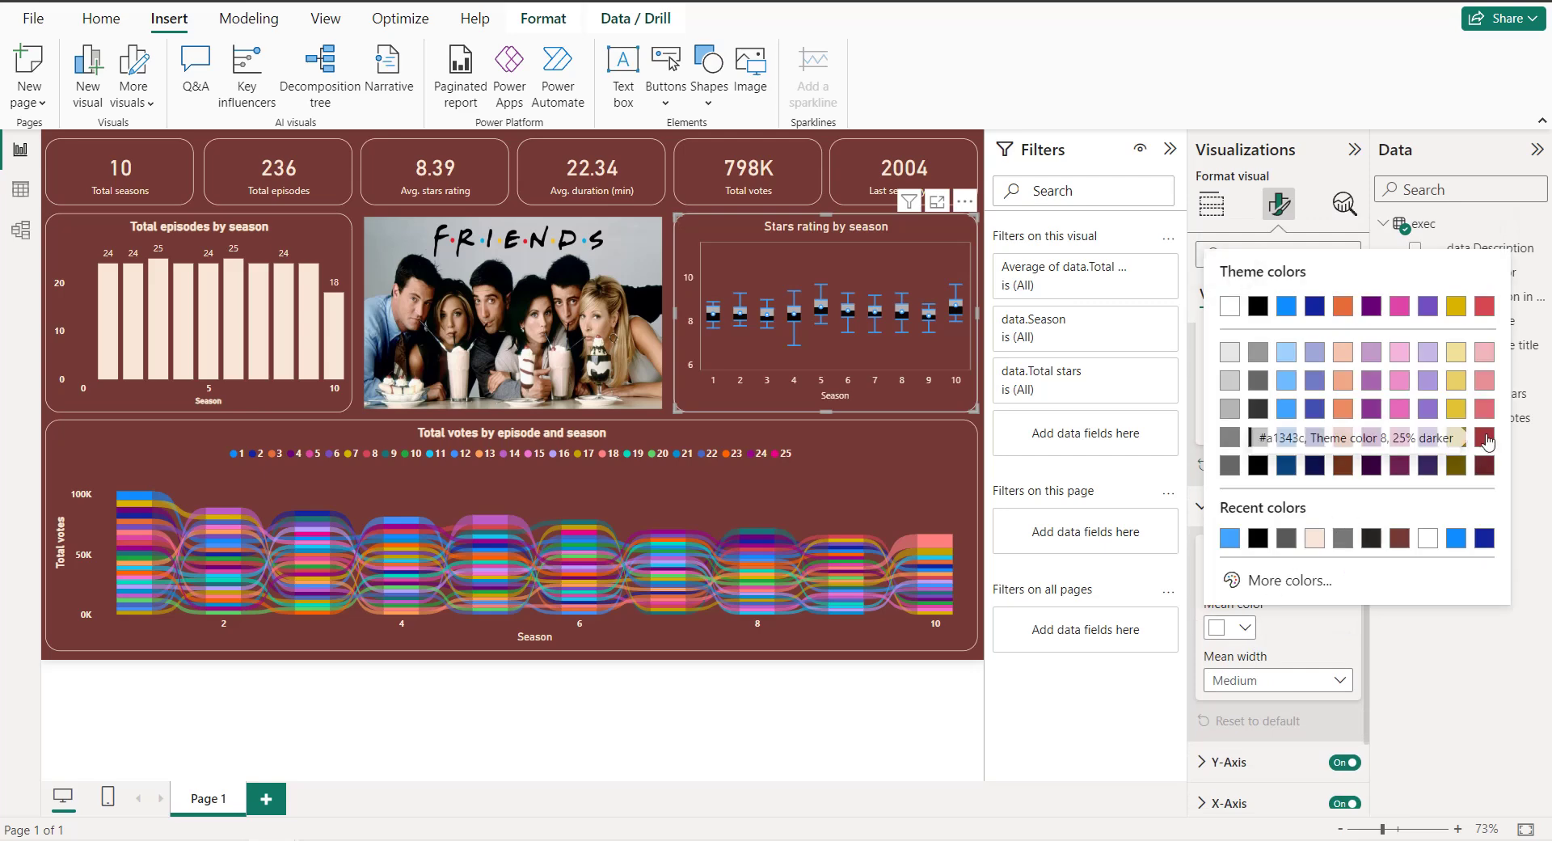
left_click(1342, 307)
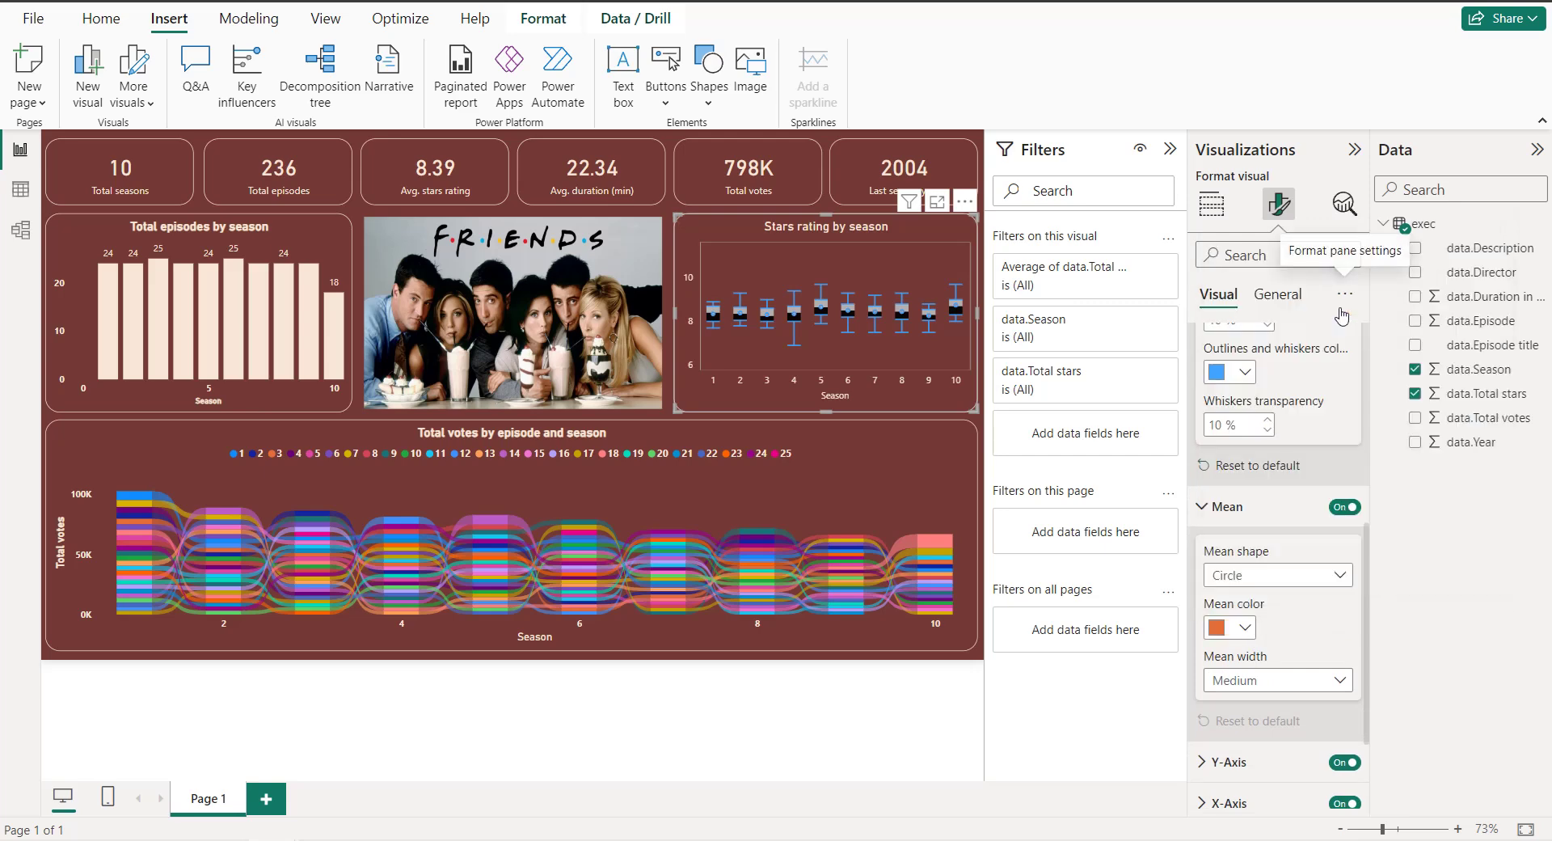
left_click(1244, 627)
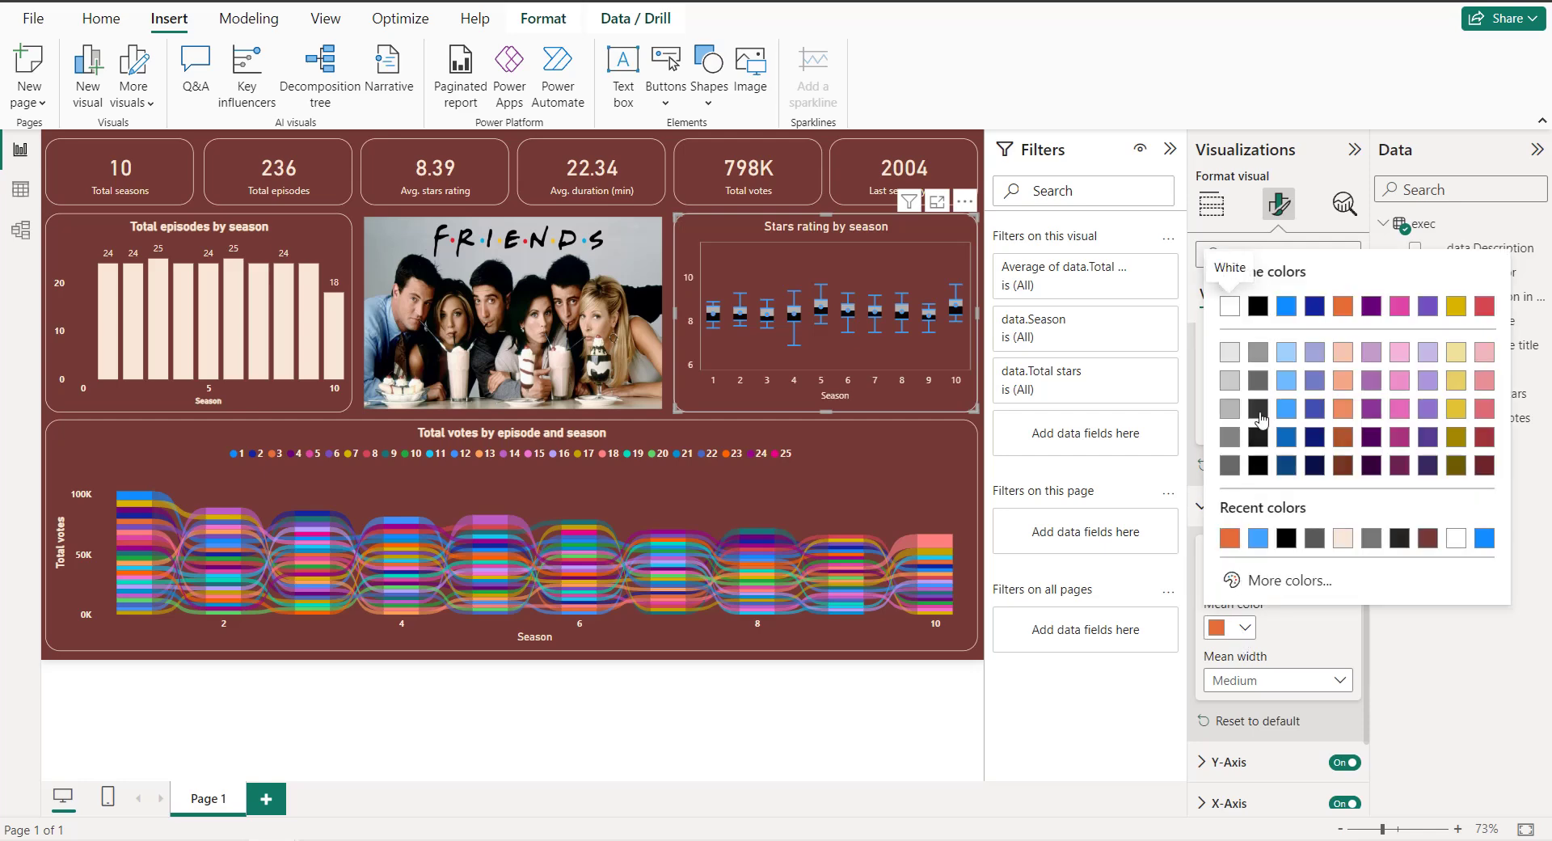
left_click(1285, 538)
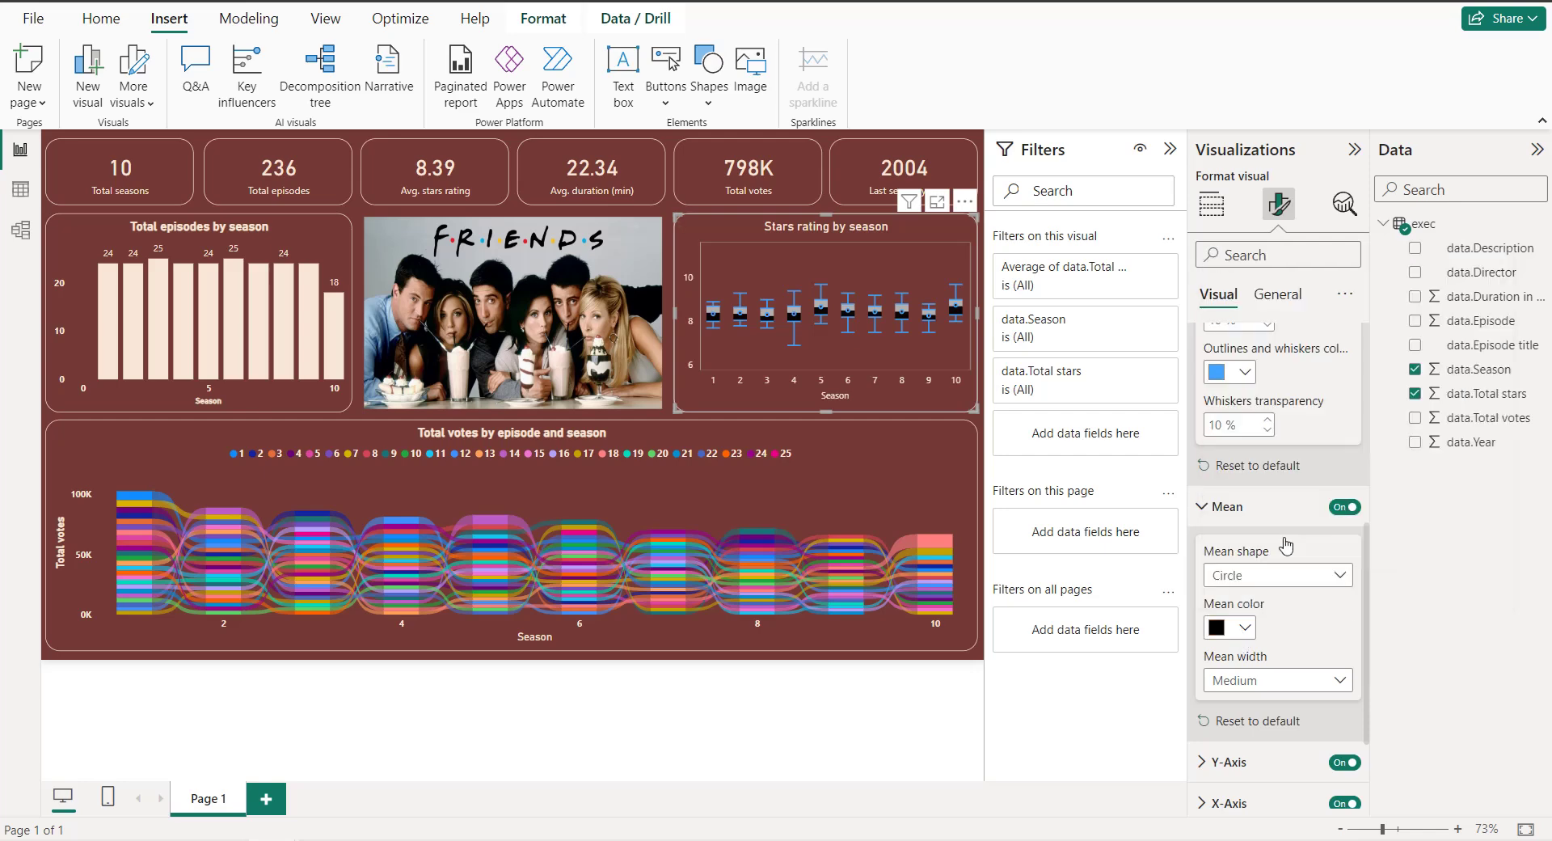
left_click(1226, 506)
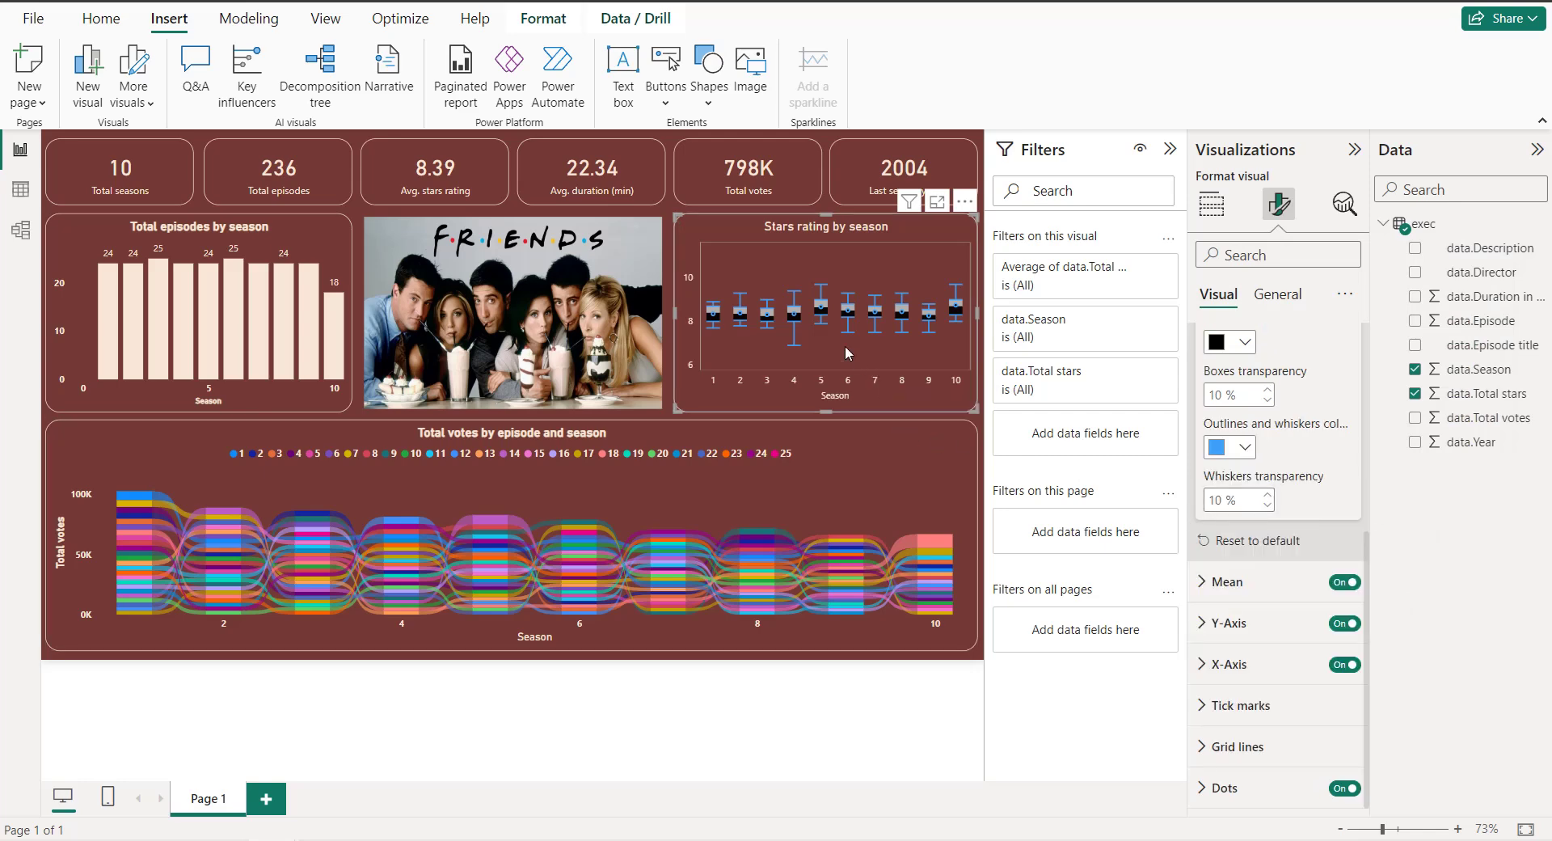
Step: Deselect the box chart and collapse the Filters, Visualizations and Data panes to give the report canvas more room
mouse_move(798, 315)
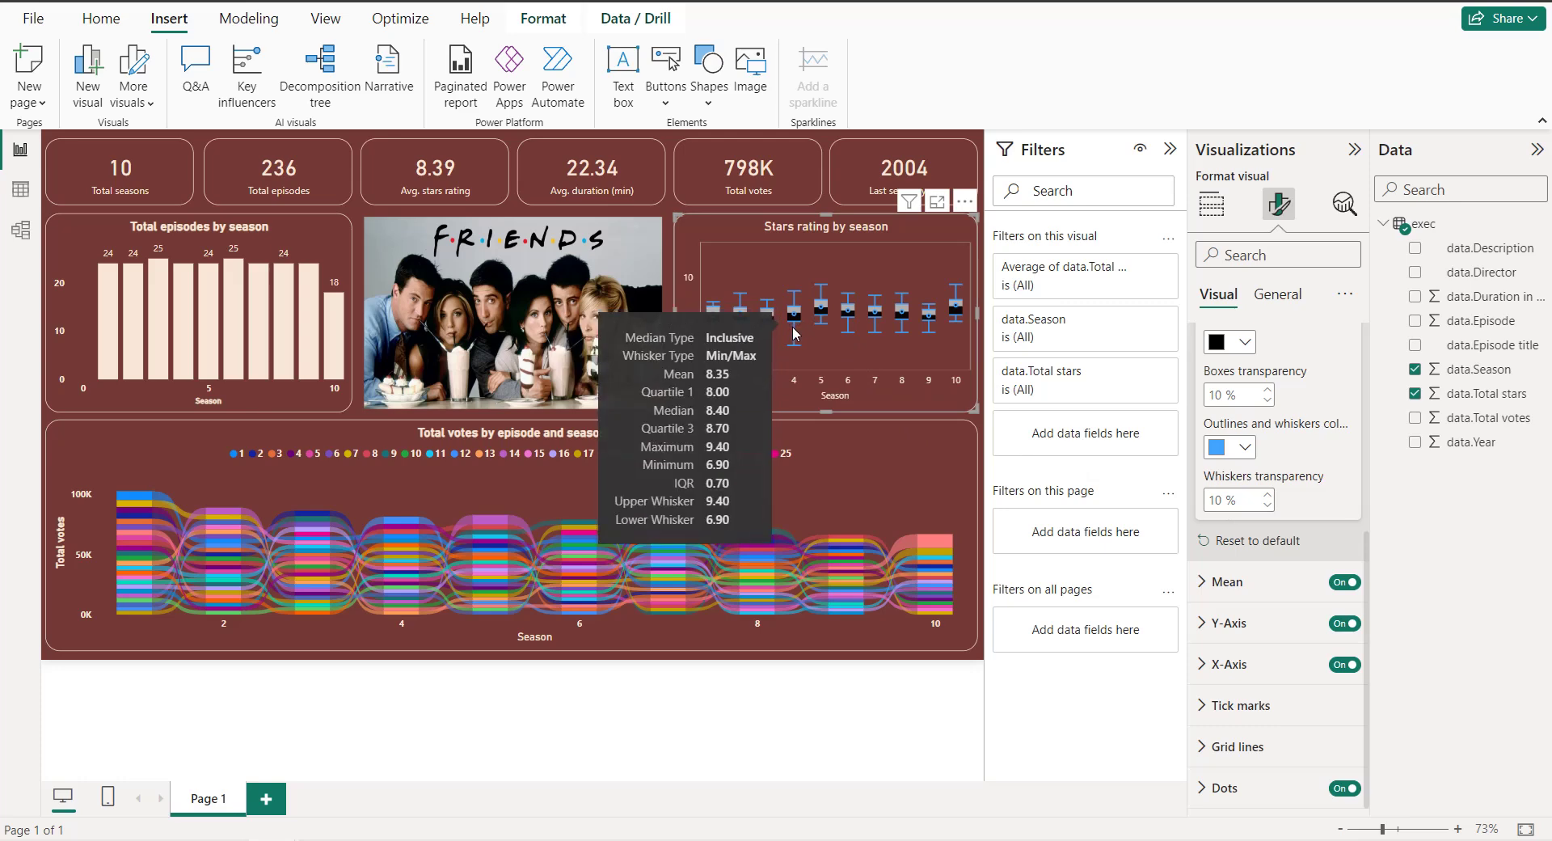
key("Escape")
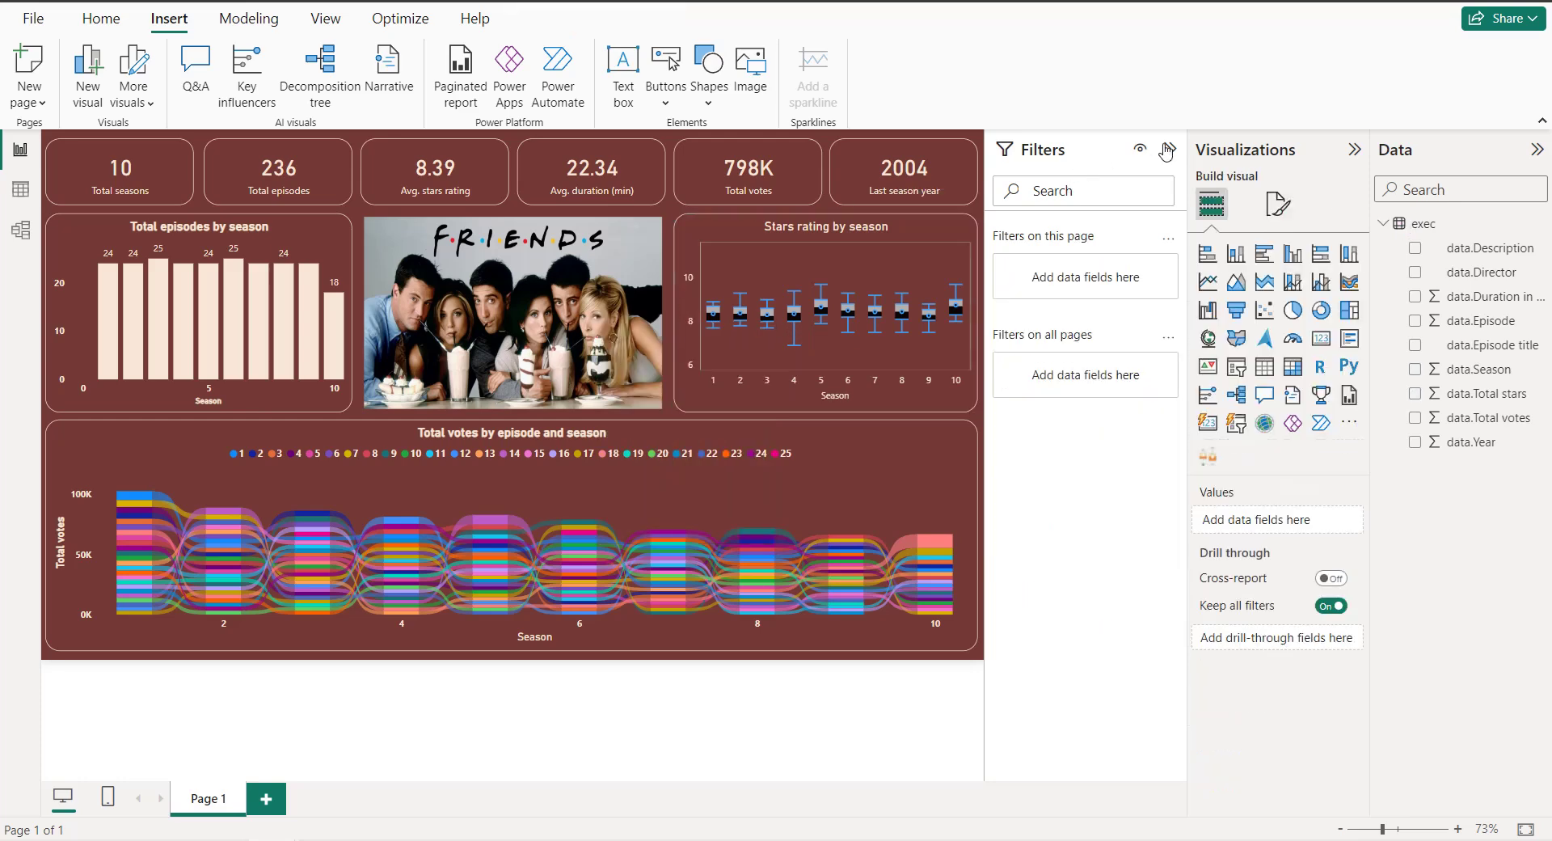
left_click(1169, 149)
left_click(1353, 149)
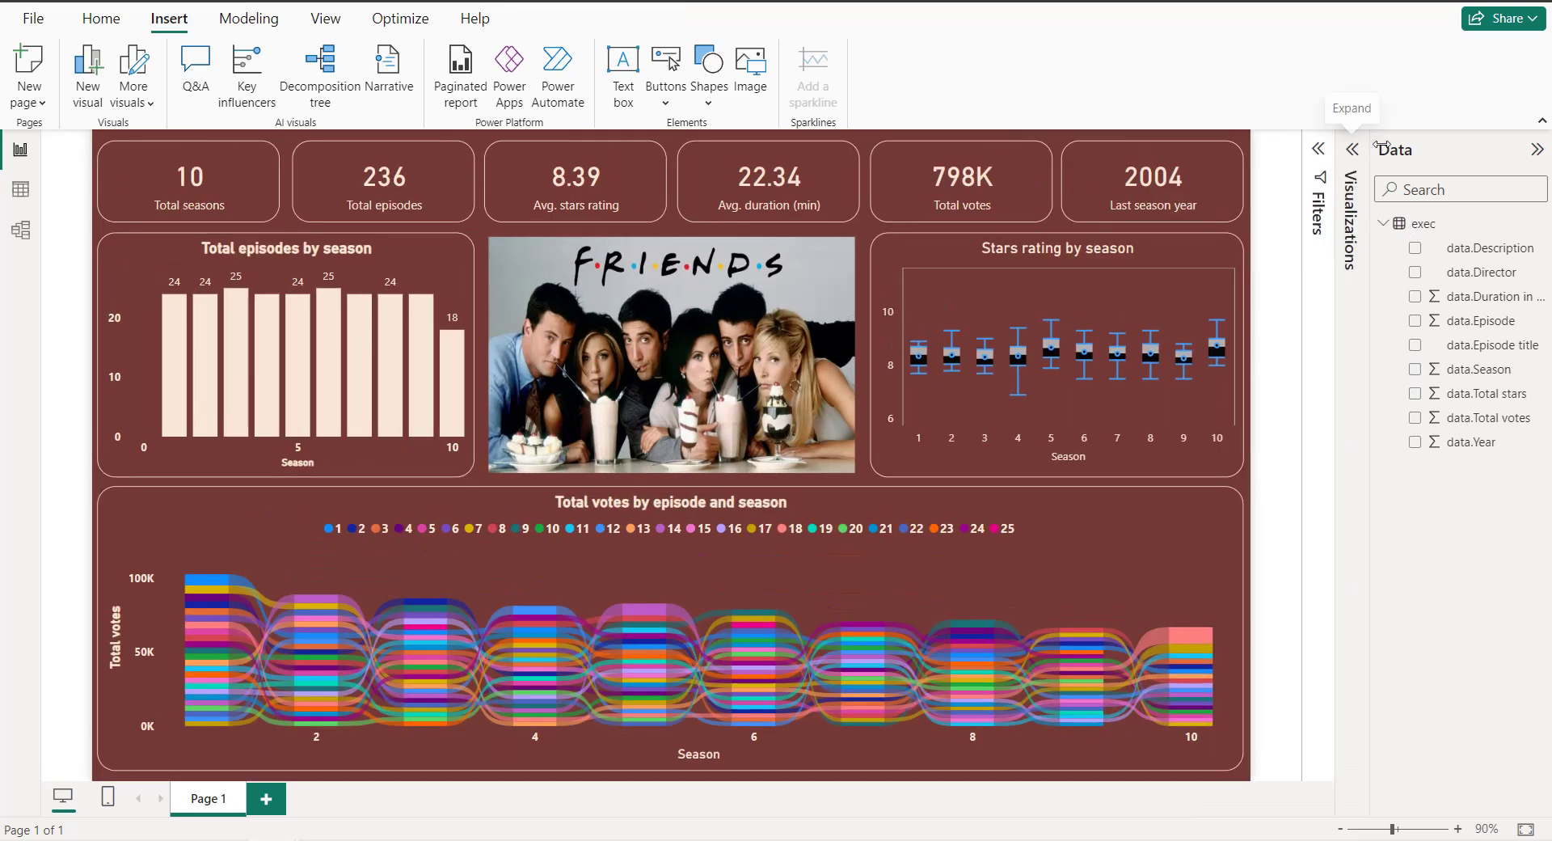
left_click(1536, 149)
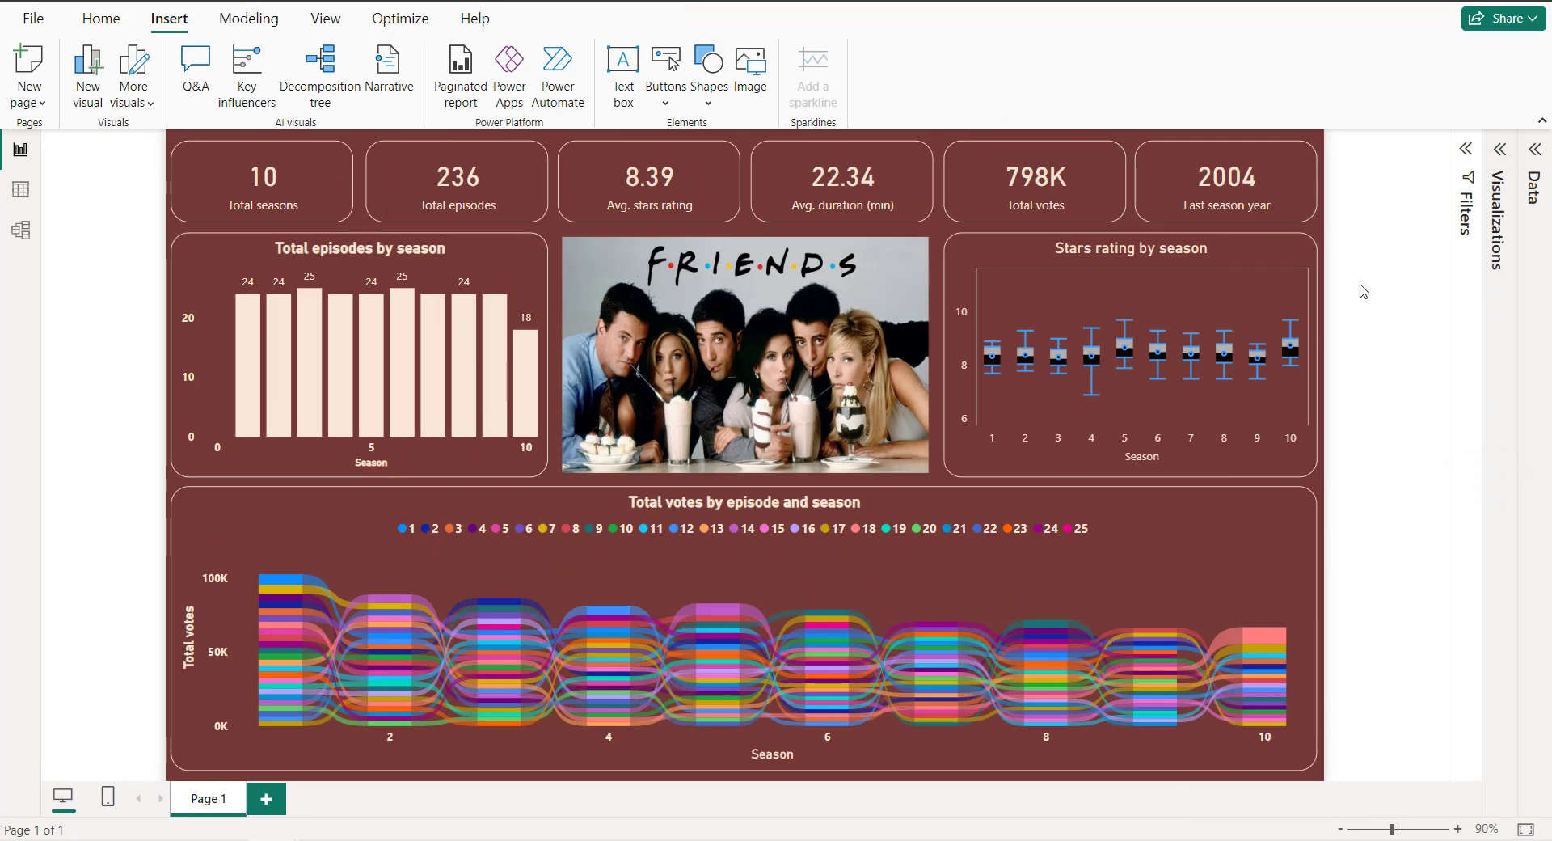